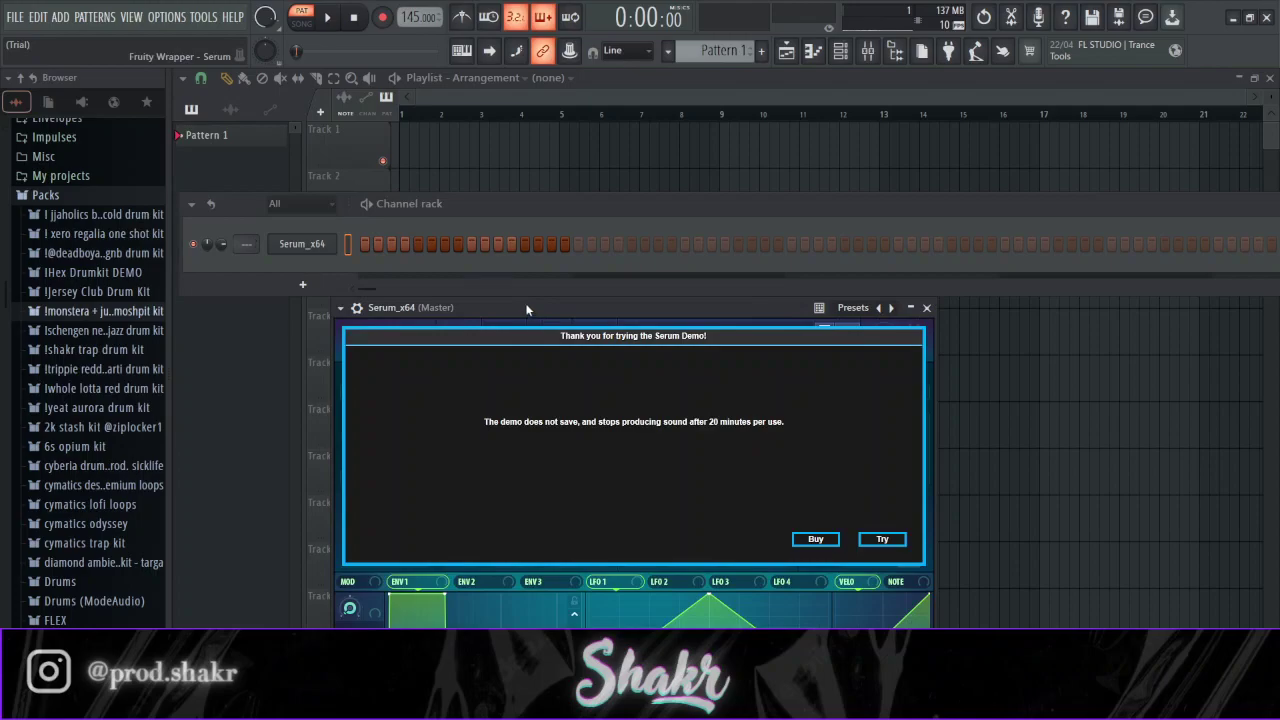
# - Dismiss the Serum demo notice and load the "key - bee" preset from the New Jazz + AftërLyfe bank
pyautogui.click(885, 399)
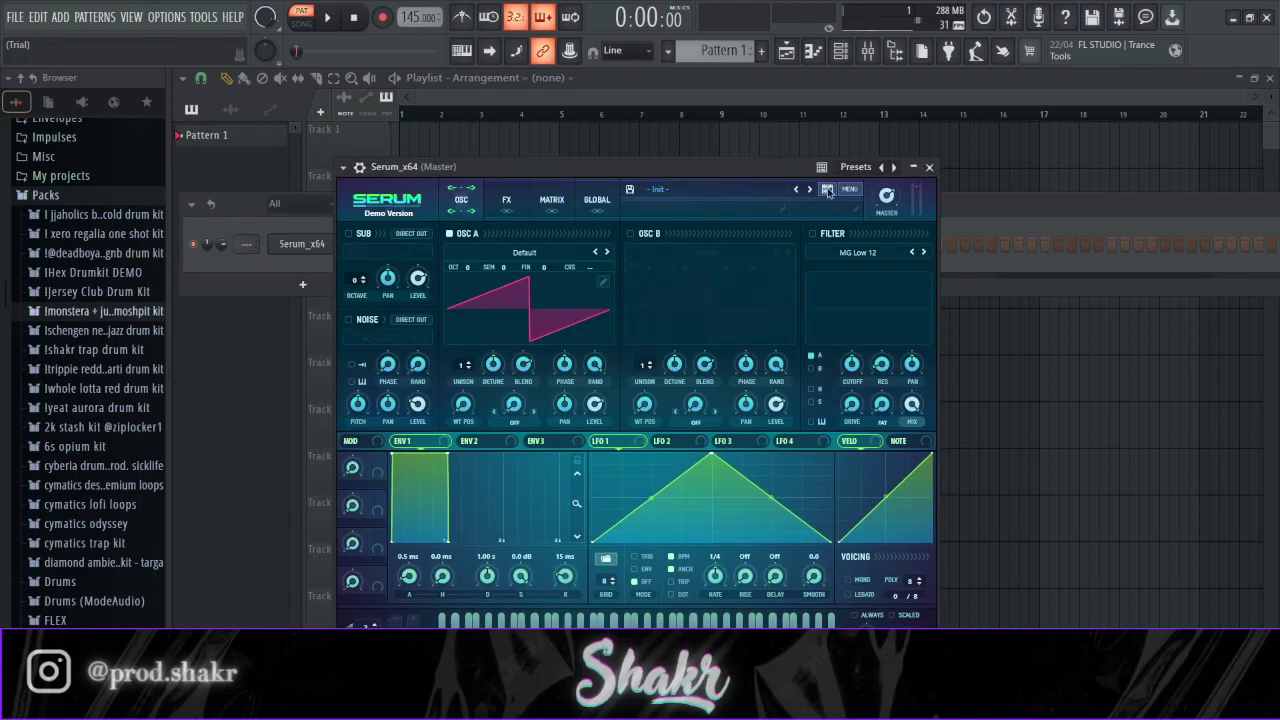
pyautogui.click(827, 190)
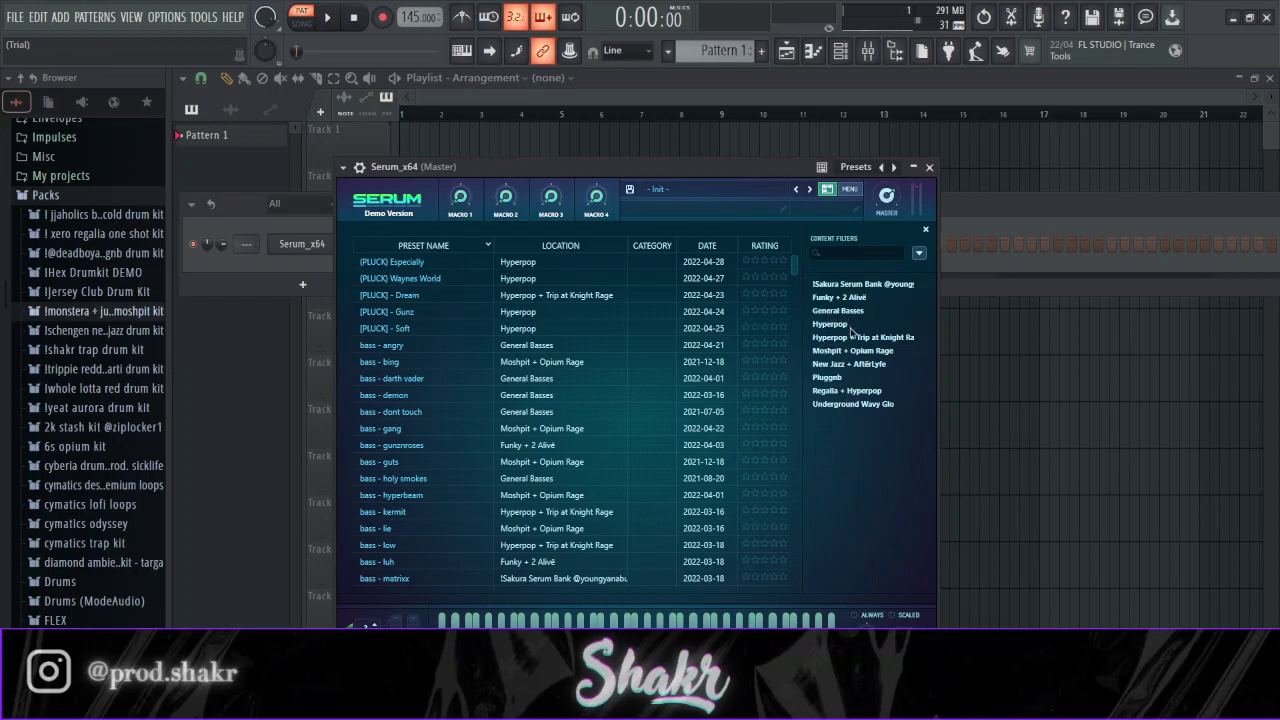
pyautogui.click(851, 328)
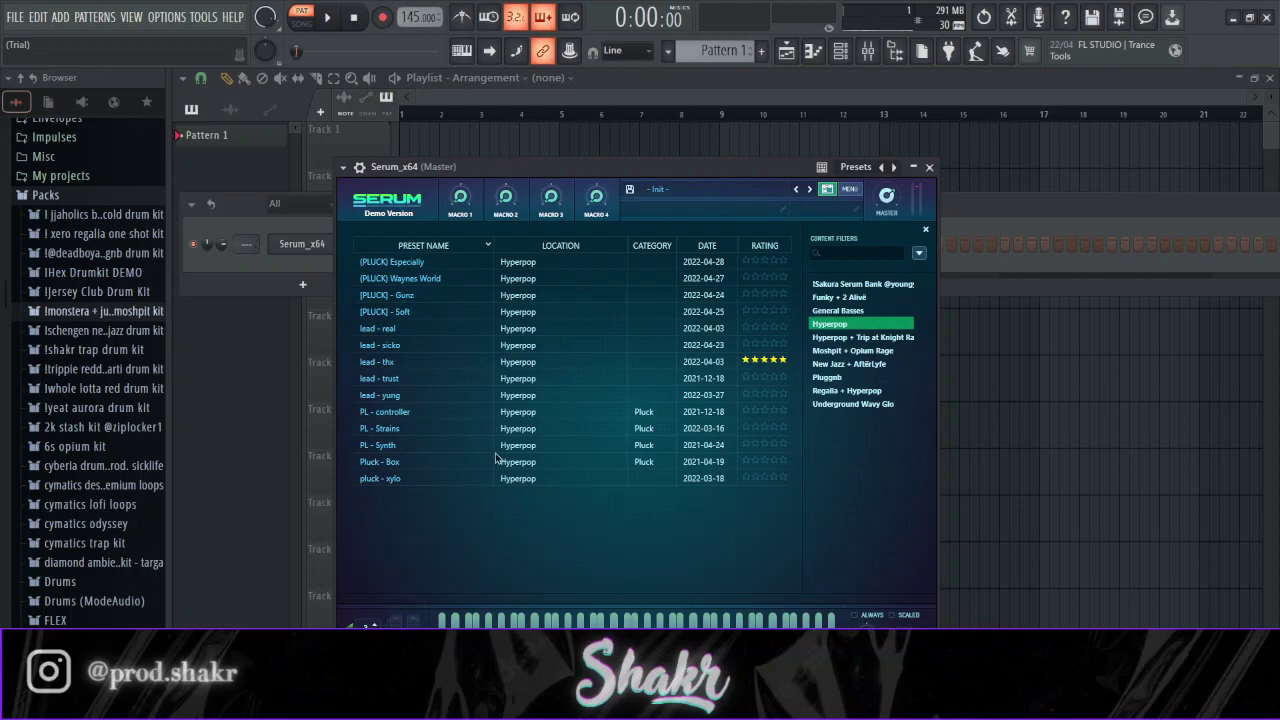
pyautogui.click(868, 366)
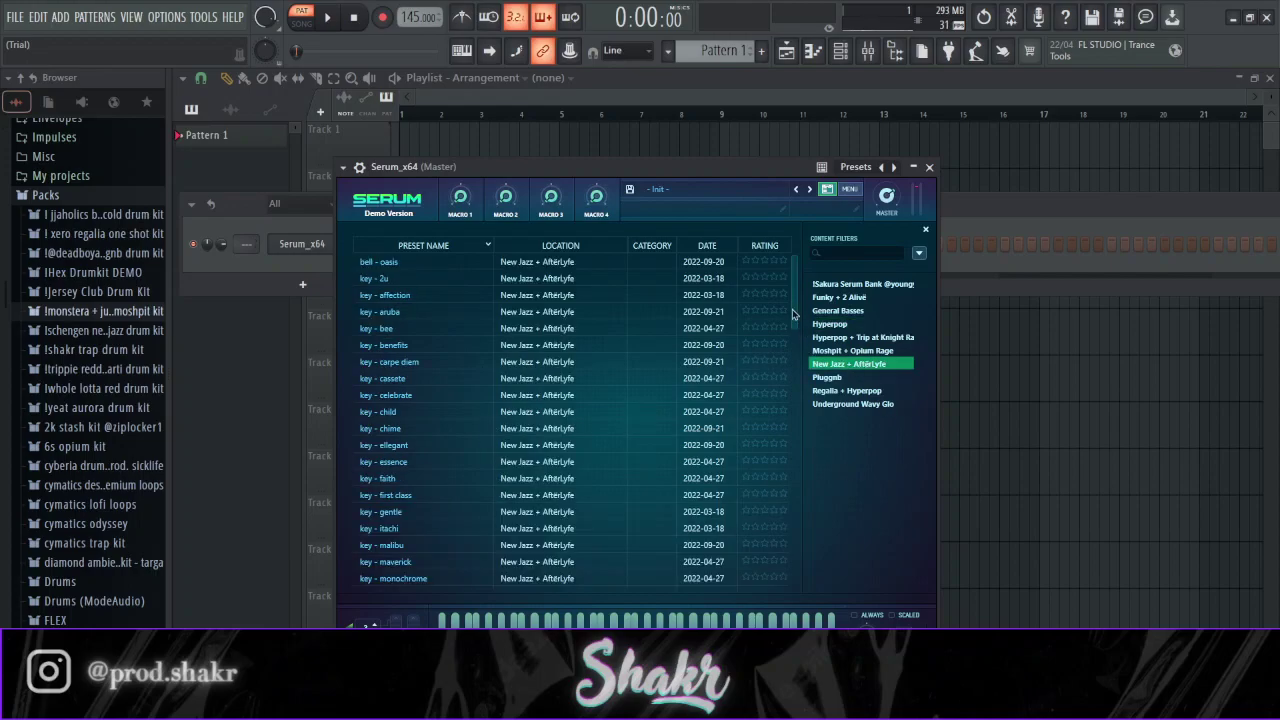
pyautogui.click(507, 330)
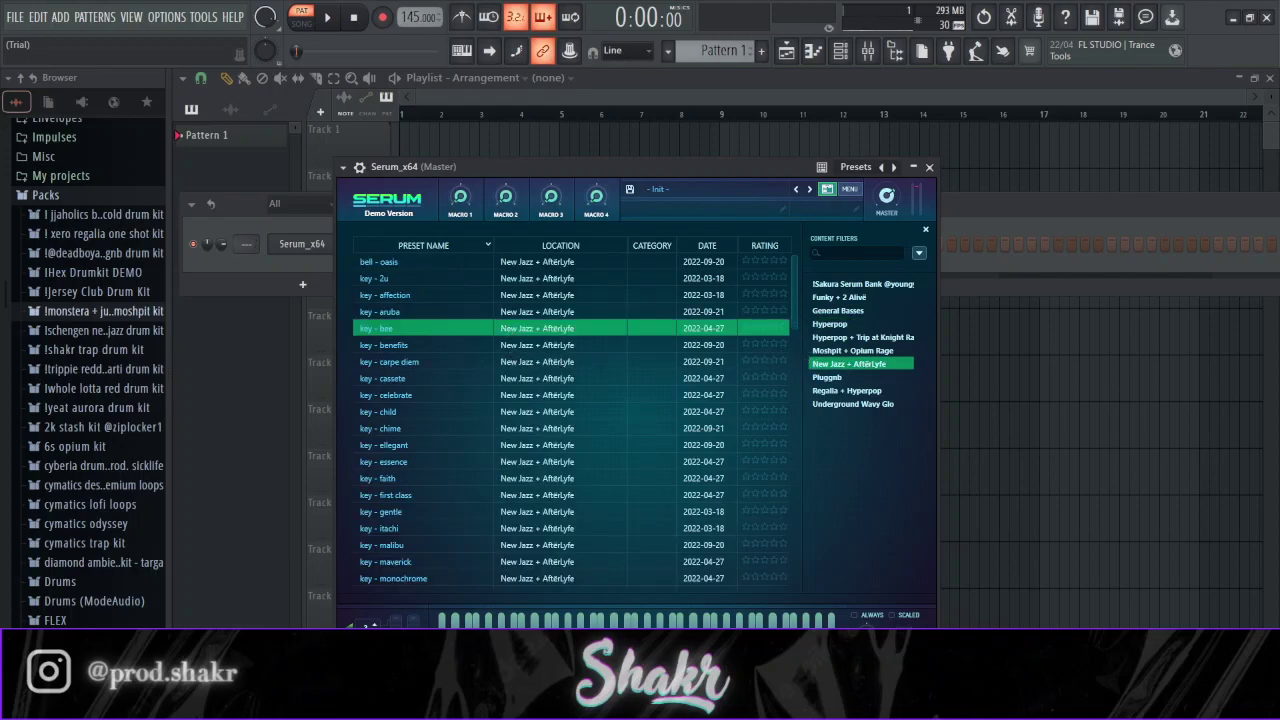
pyautogui.click(538, 350)
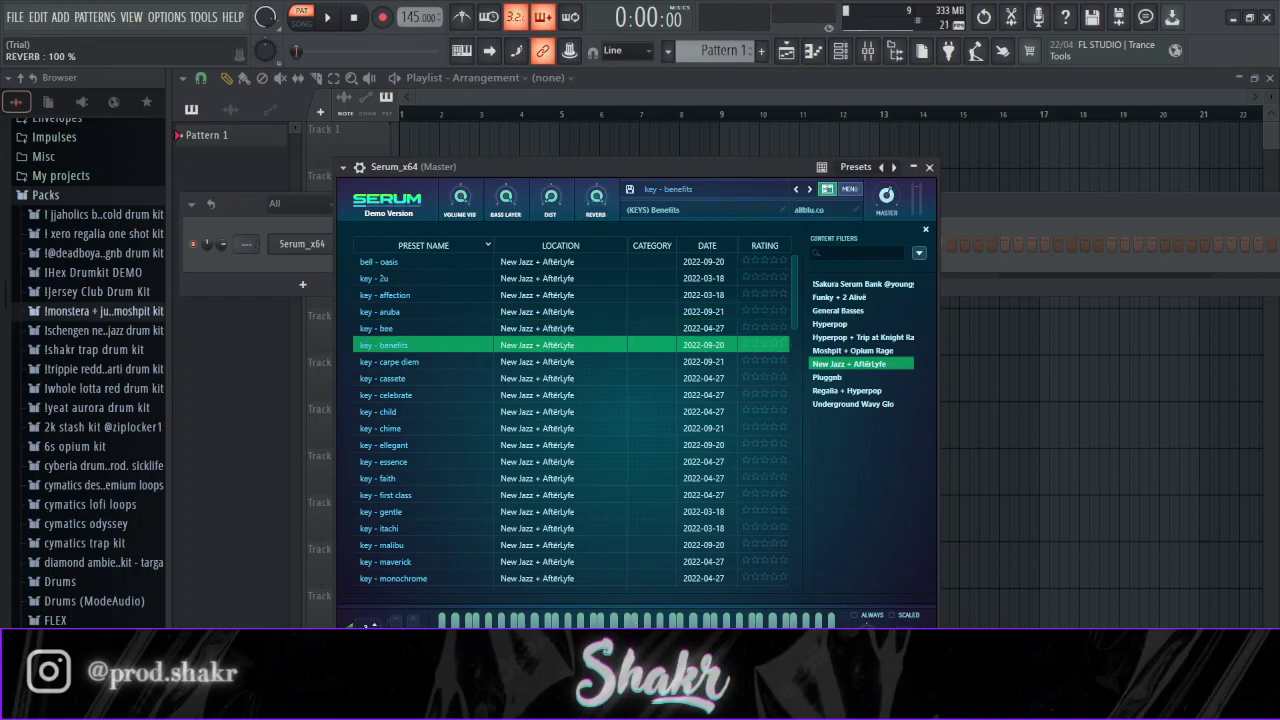
pyautogui.click(577, 332)
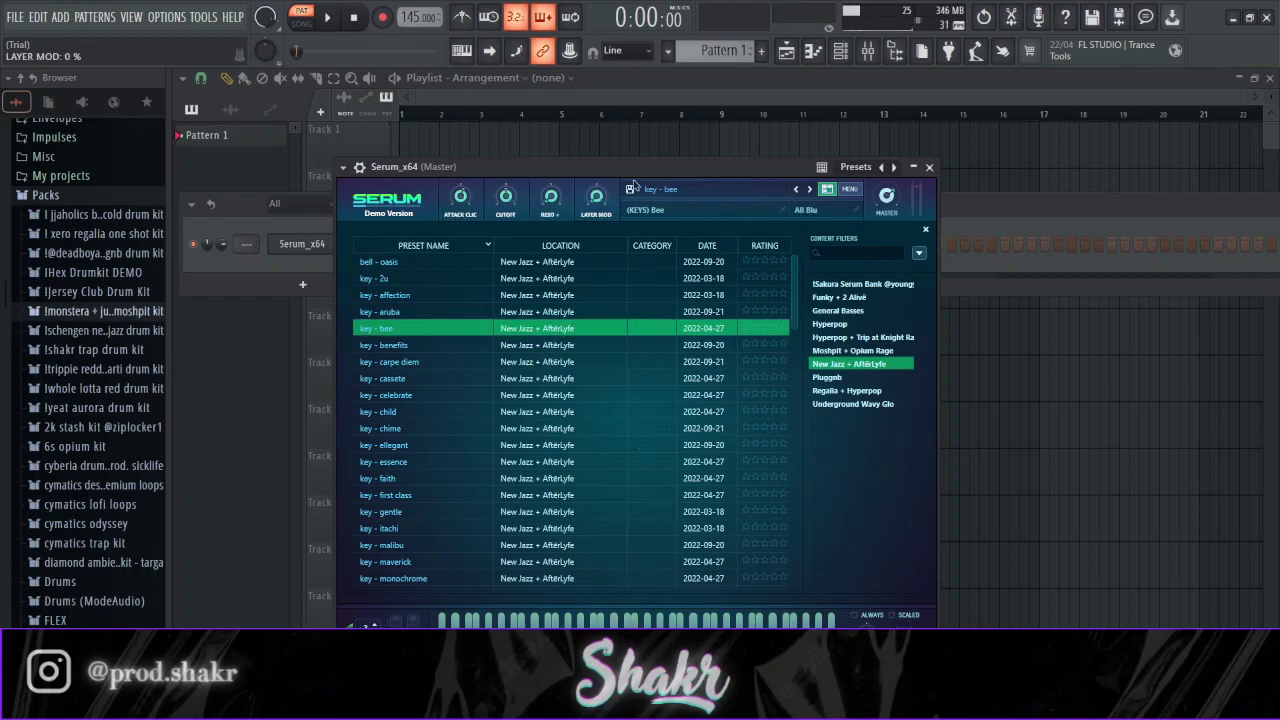
# - In the piano roll, place F5 across bar 1, with quarter-bar D5 and D#5 notes starting bar 2
pyautogui.click(816, 54)
pyautogui.moveTo(242, 321); pyautogui.dragTo(382, 349)
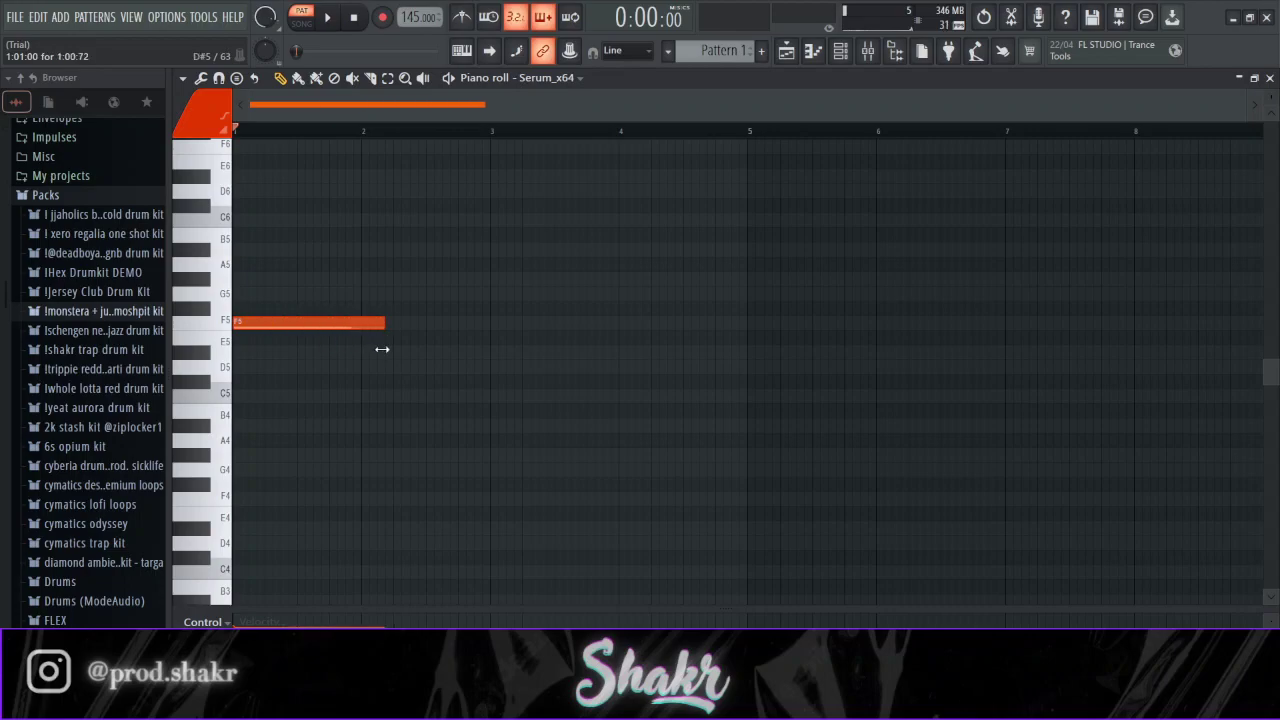
pyautogui.click(362, 366)
pyautogui.moveTo(487, 370); pyautogui.dragTo(392, 369)
pyautogui.press('space')
pyautogui.press('space')
pyautogui.click(397, 351)
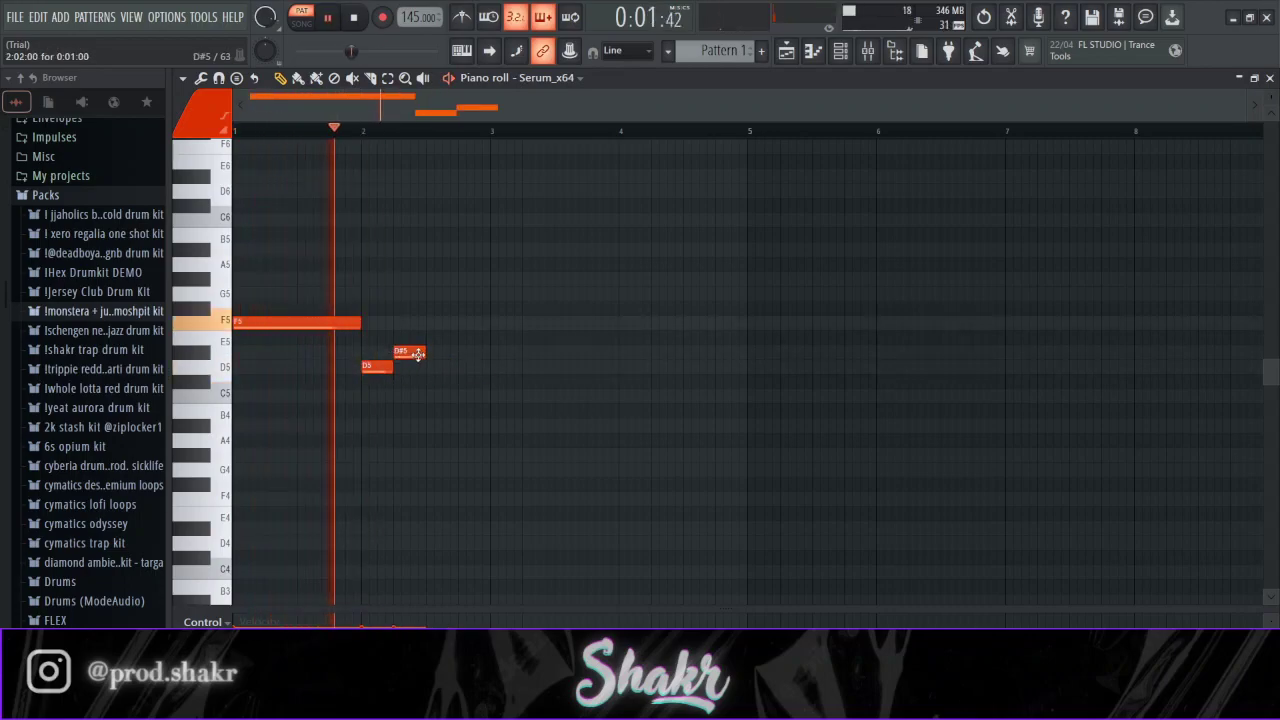
# - Add a half-bar G5 to fill bar 2 and duplicate the two-bar melody into bars 3 and 4
pyautogui.click(430, 293)
pyautogui.moveTo(457, 293); pyautogui.dragTo(489, 293)
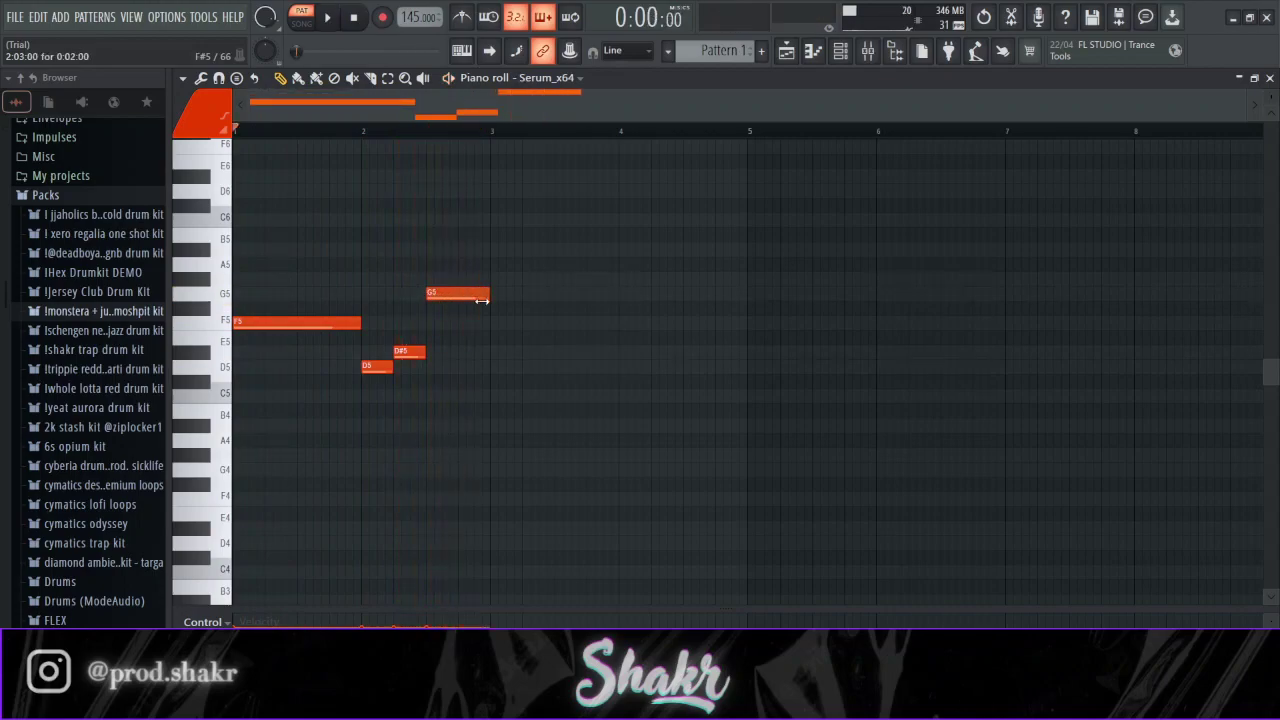
pyautogui.moveTo(527, 446)
pyautogui.keyDown('ctrl'); pyautogui.mouseDown()
pyautogui.moveTo(297, 296)
pyautogui.moveTo(358, 329)
pyautogui.moveTo(570, 329)
pyautogui.mouseUp(); pyautogui.keyUp('ctrl')
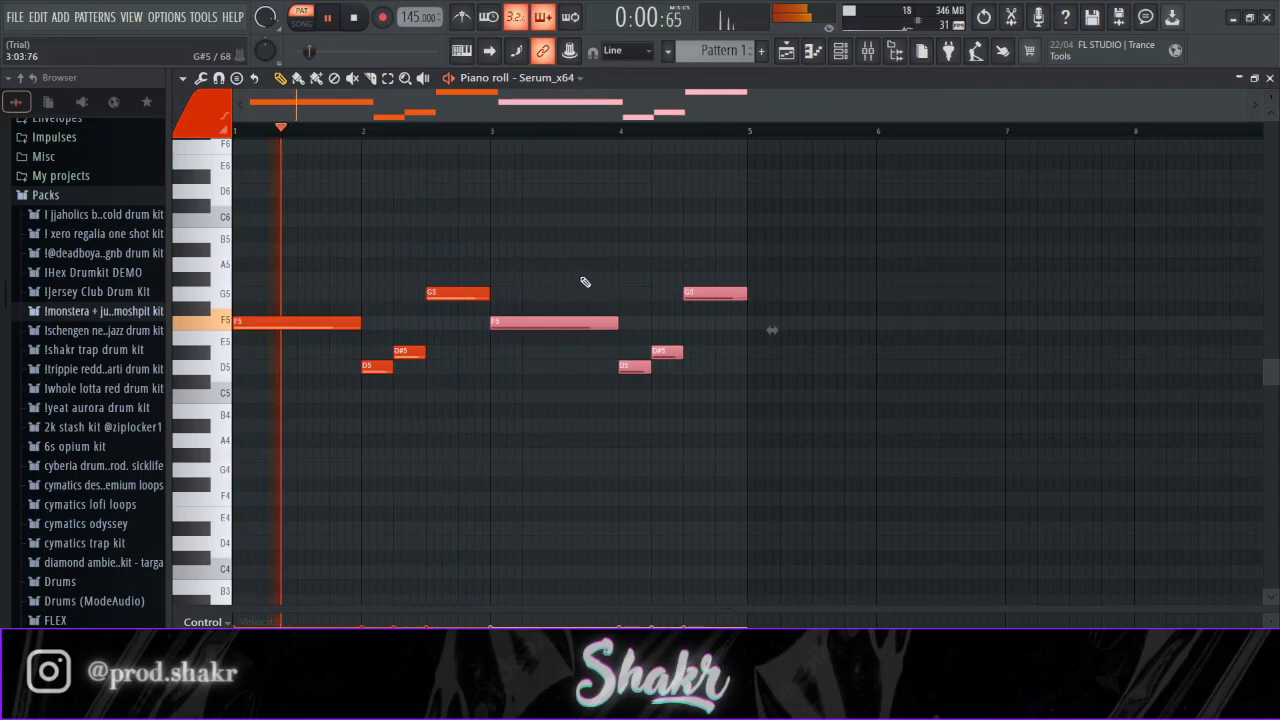
pyautogui.hotkey('ctrl', 'd')
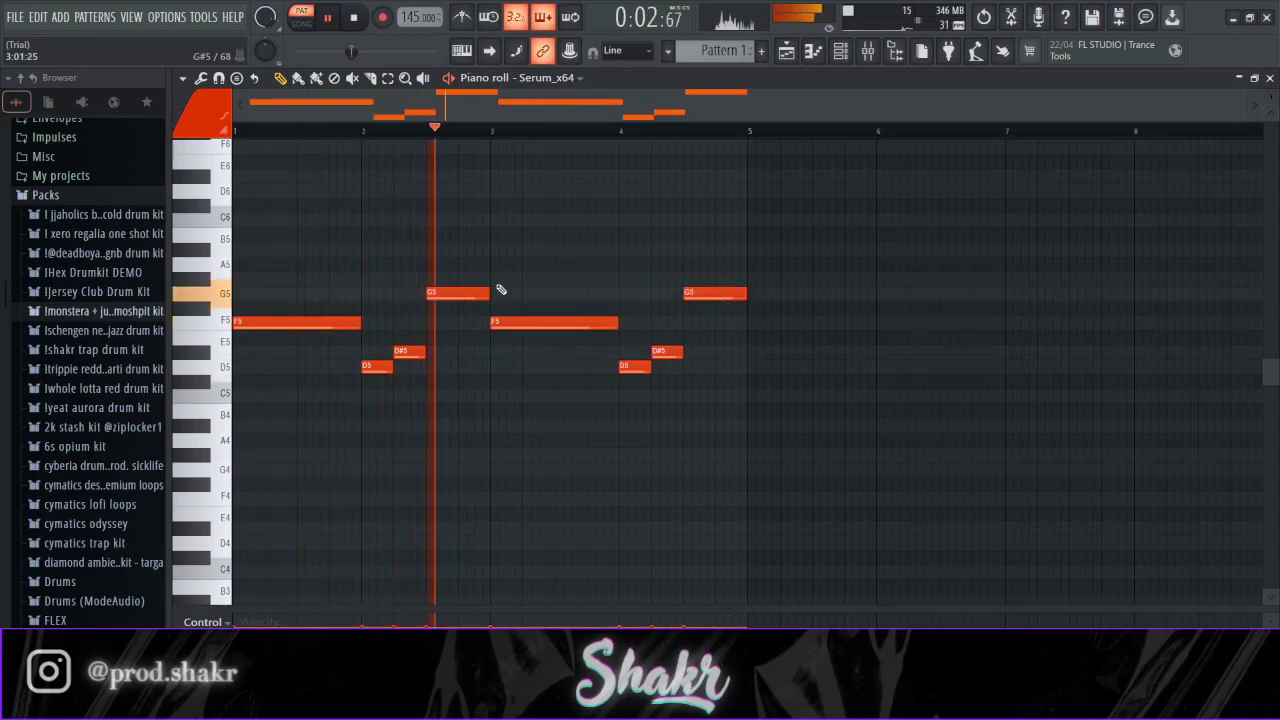
# - Try G#5 for the note ending bar 2 and F5 for the one ending bar 4, and return both to G5
pyautogui.moveTo(460, 293); pyautogui.dragTo(462, 279)
pyautogui.moveTo(710, 292); pyautogui.dragTo(710, 321)
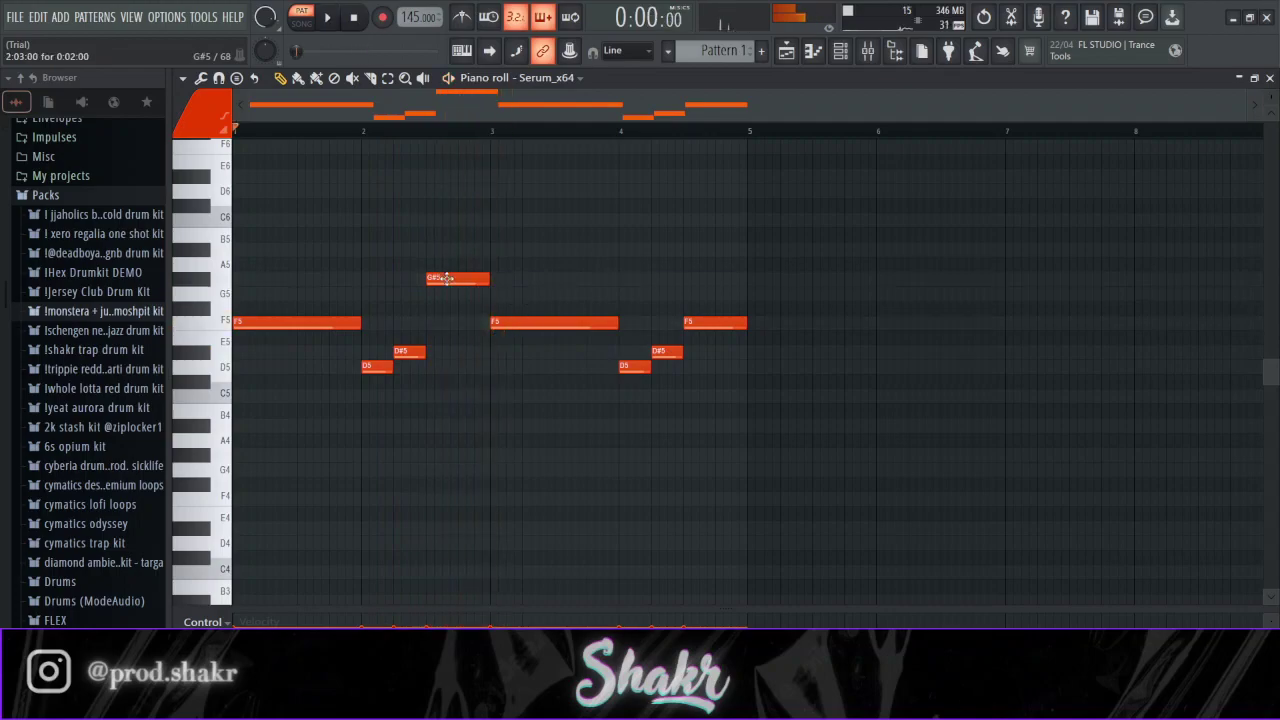
pyautogui.moveTo(460, 279); pyautogui.dragTo(460, 293)
pyautogui.scroll(-2, 707, 237)
pyautogui.moveTo(707, 237); pyautogui.dragTo(711, 201)
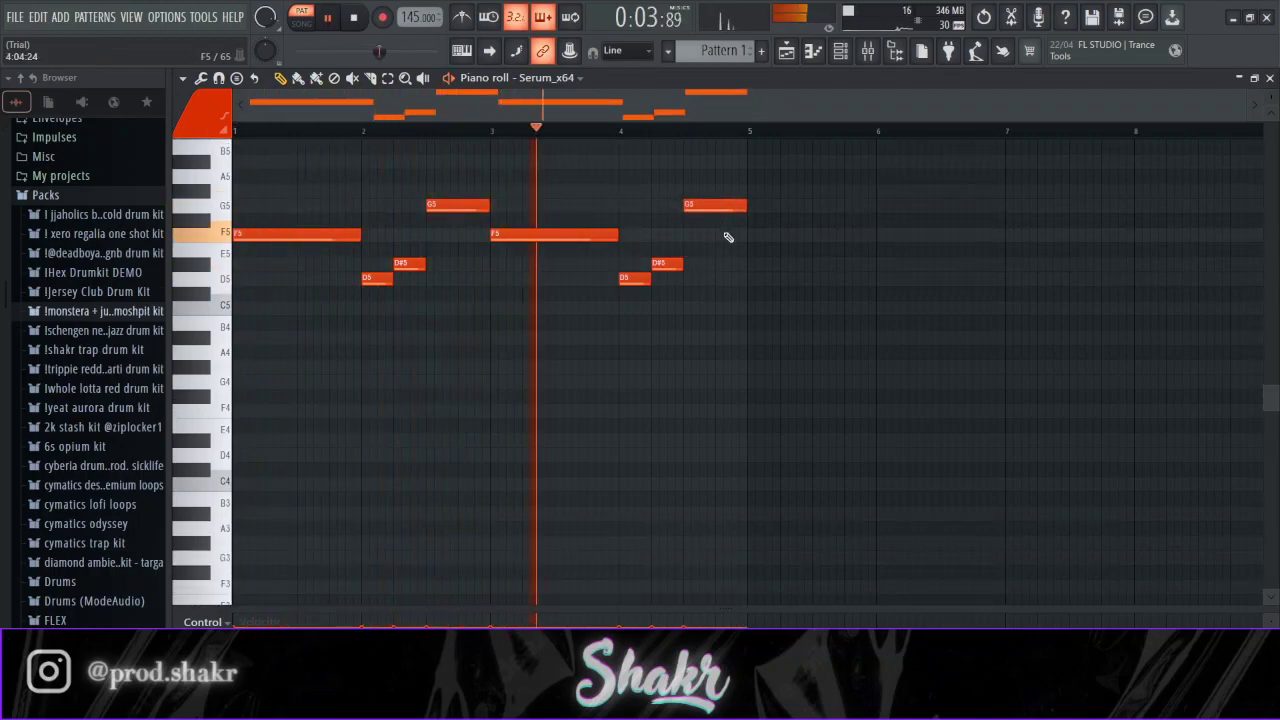
# - Shorten the G5 in bar 4 to a quarter bar, add a quarter-bar D#5 after it and play the melody
pyautogui.click(728, 236)
pyautogui.moveTo(778, 236); pyautogui.dragTo(730, 265)
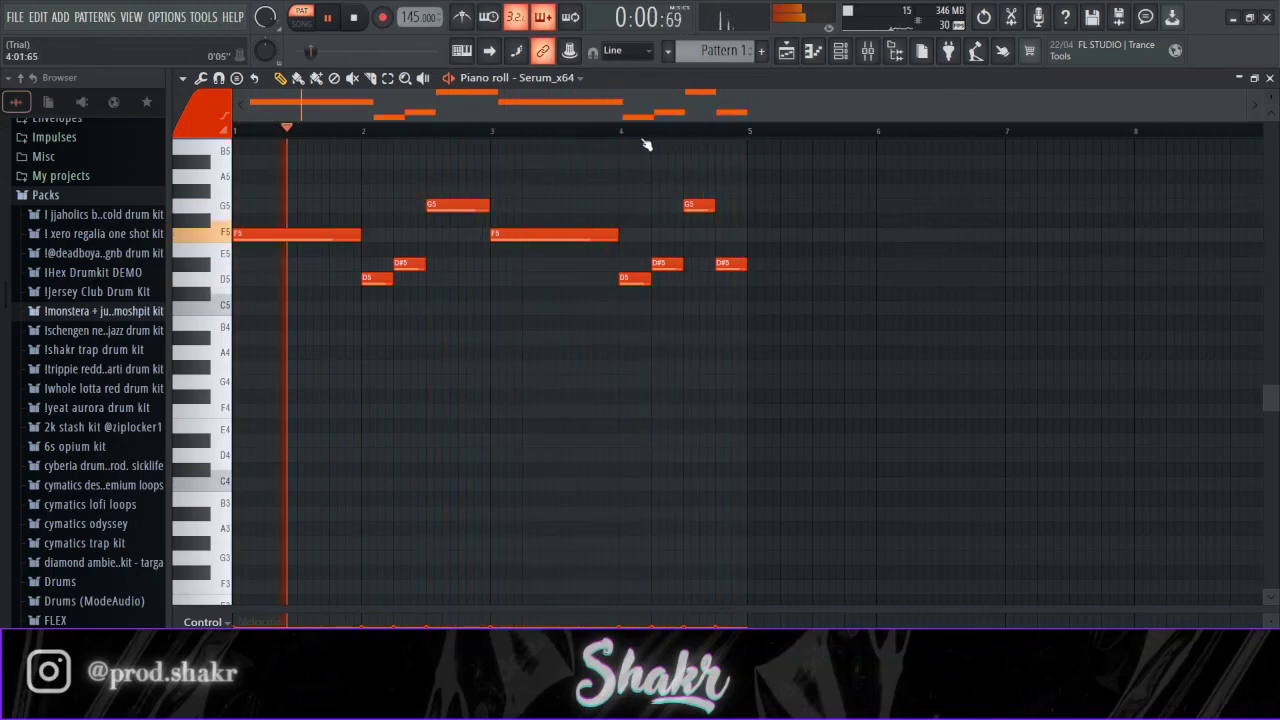
pyautogui.press('space')
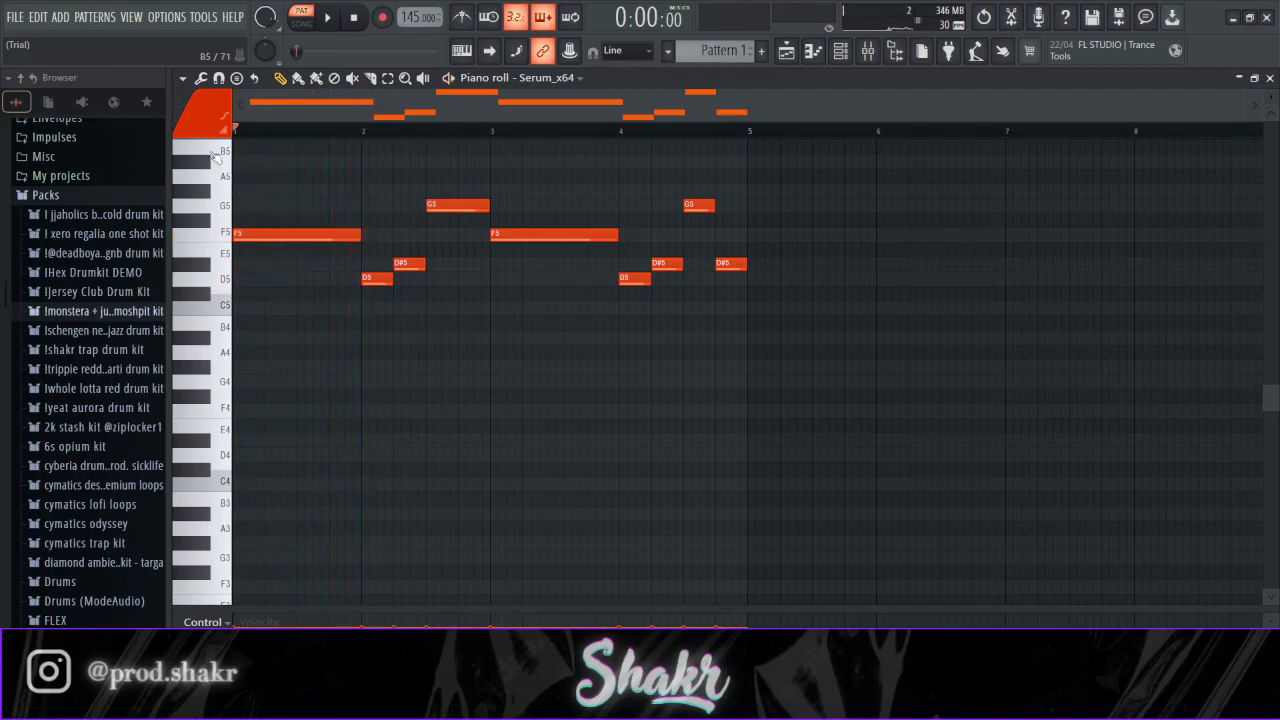
# - Copy the entire four-bar melody and place the copy one octave lower
pyautogui.hotkey('ctrl', 'a')
pyautogui.hotkey('ctrl', 'c')
pyautogui.hotkey('ctrl', 'v')
pyautogui.hotkey('ctrl', 'Down')
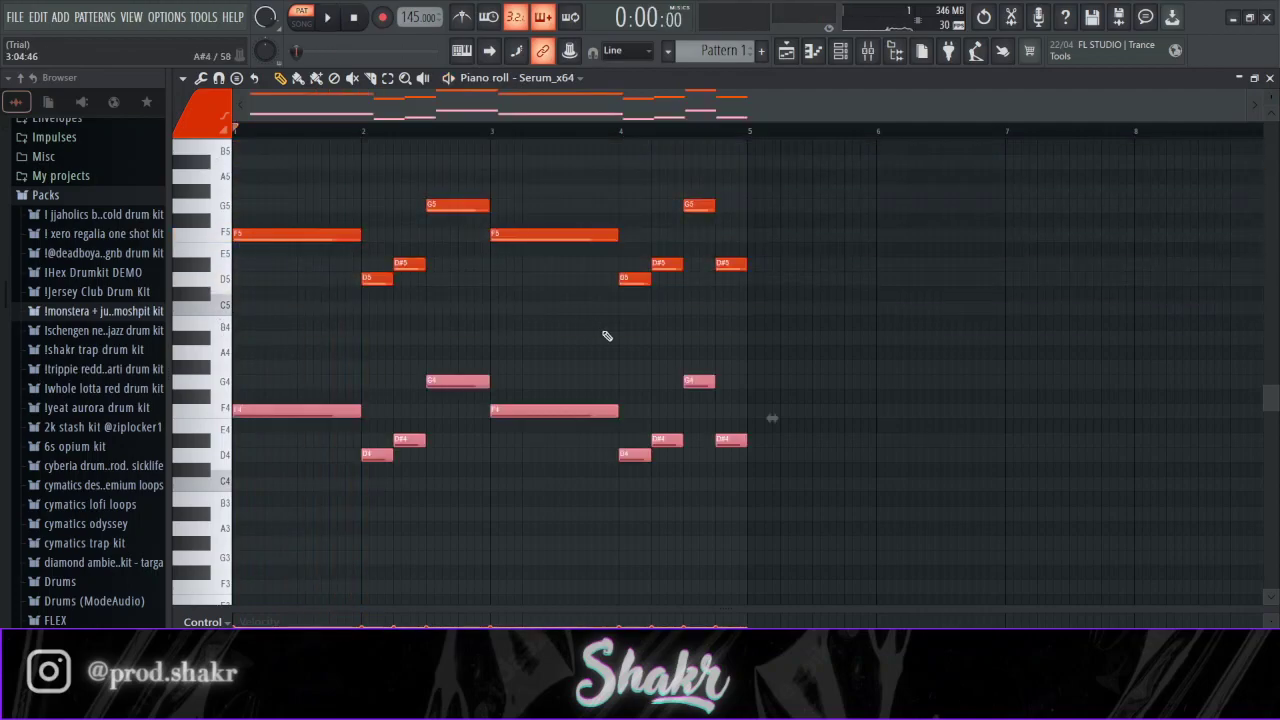
pyautogui.hotkey('ctrl', 'd')
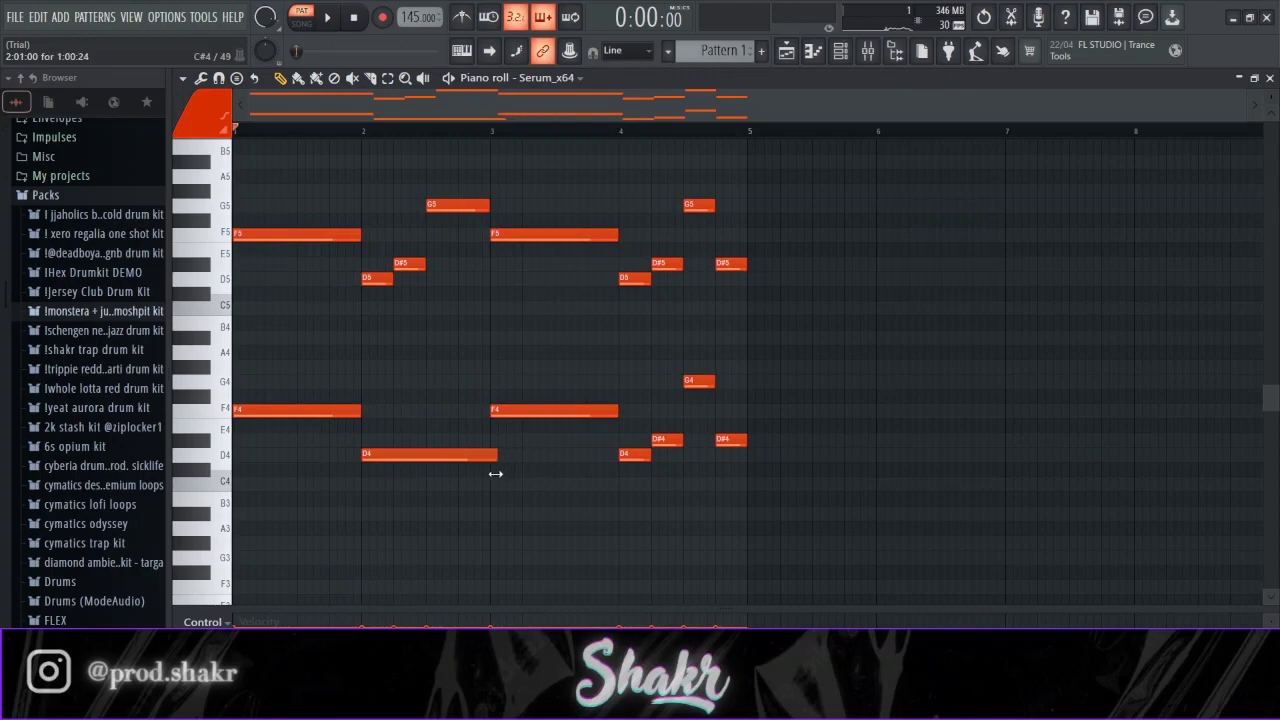
# - Extend the D4 notes across bars 2 and 4, deleting bar 4's G4 and the first D#4
pyautogui.moveTo(497, 474); pyautogui.dragTo(489, 473)
pyautogui.press('space')
pyautogui.rightClick(697, 381)
pyautogui.rightClick(666, 440)
pyautogui.moveTo(649, 454); pyautogui.dragTo(743, 460)
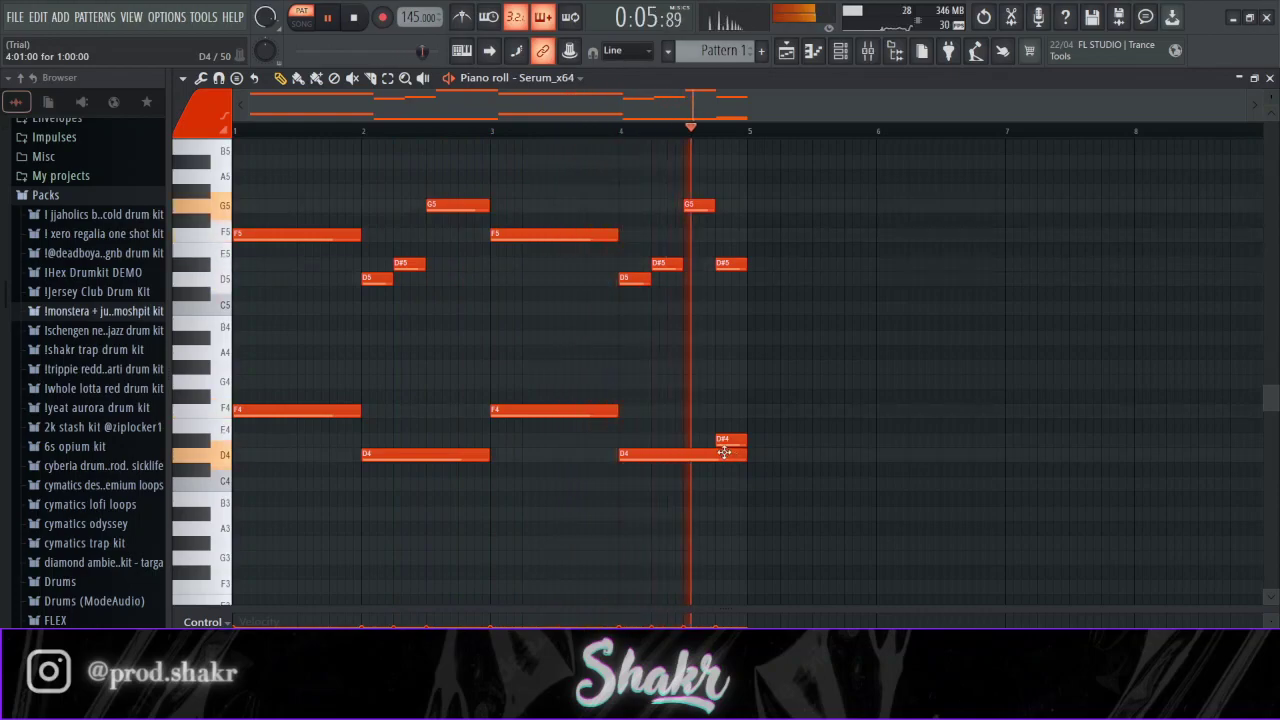
pyautogui.press('space')
# - Add full-bar harmony notes at C5 in bars 1 and 3 and at G4 in bars 2 and 4
pyautogui.click(264, 338)
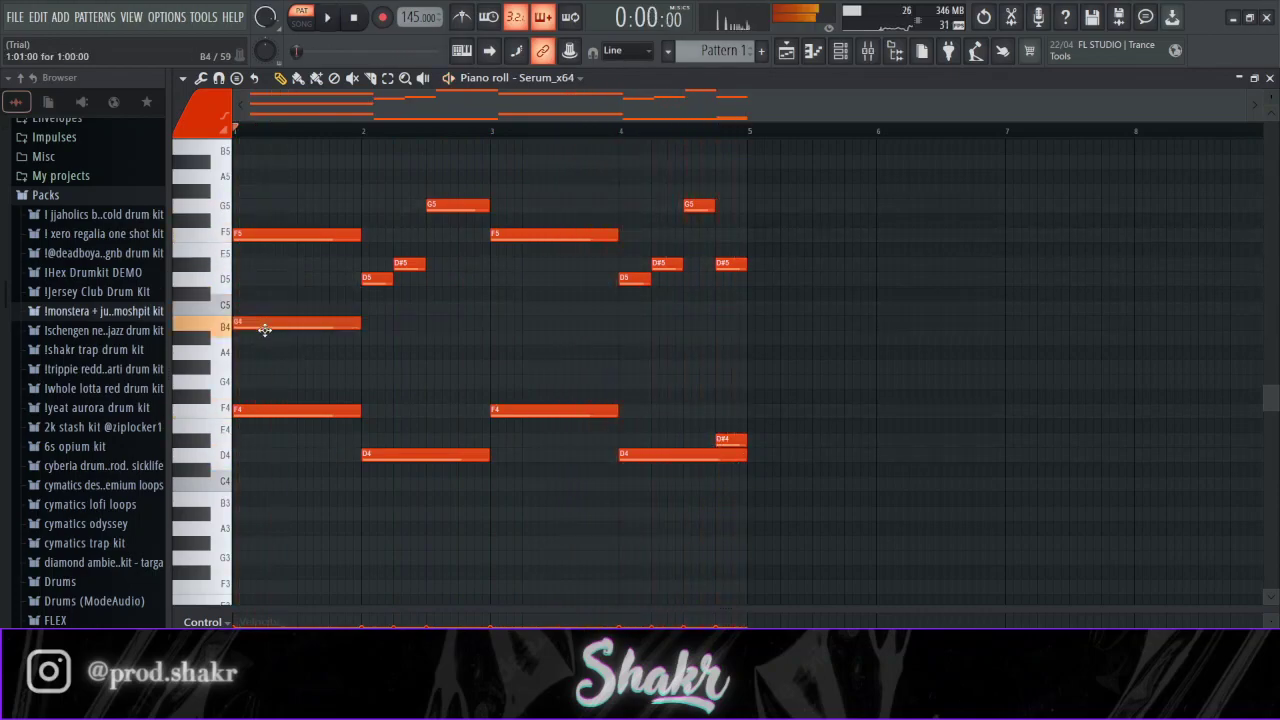
pyautogui.moveTo(264, 338); pyautogui.dragTo(260, 306)
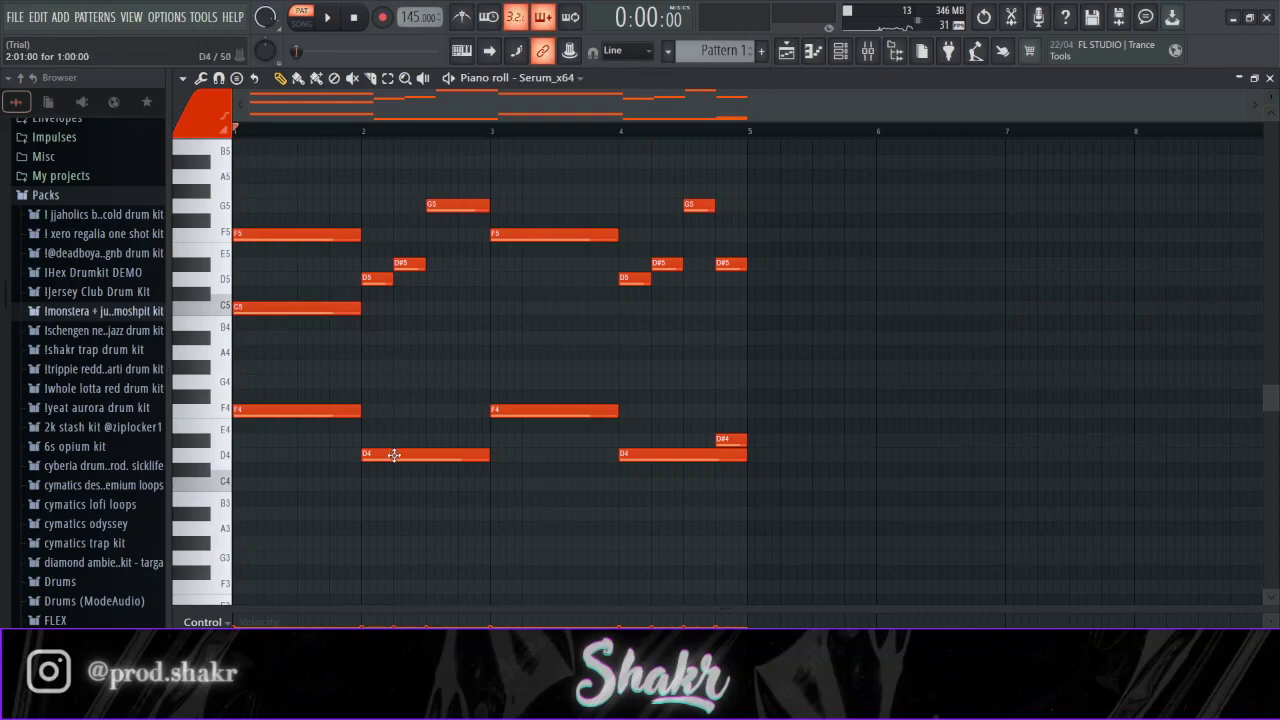
pyautogui.click(398, 381)
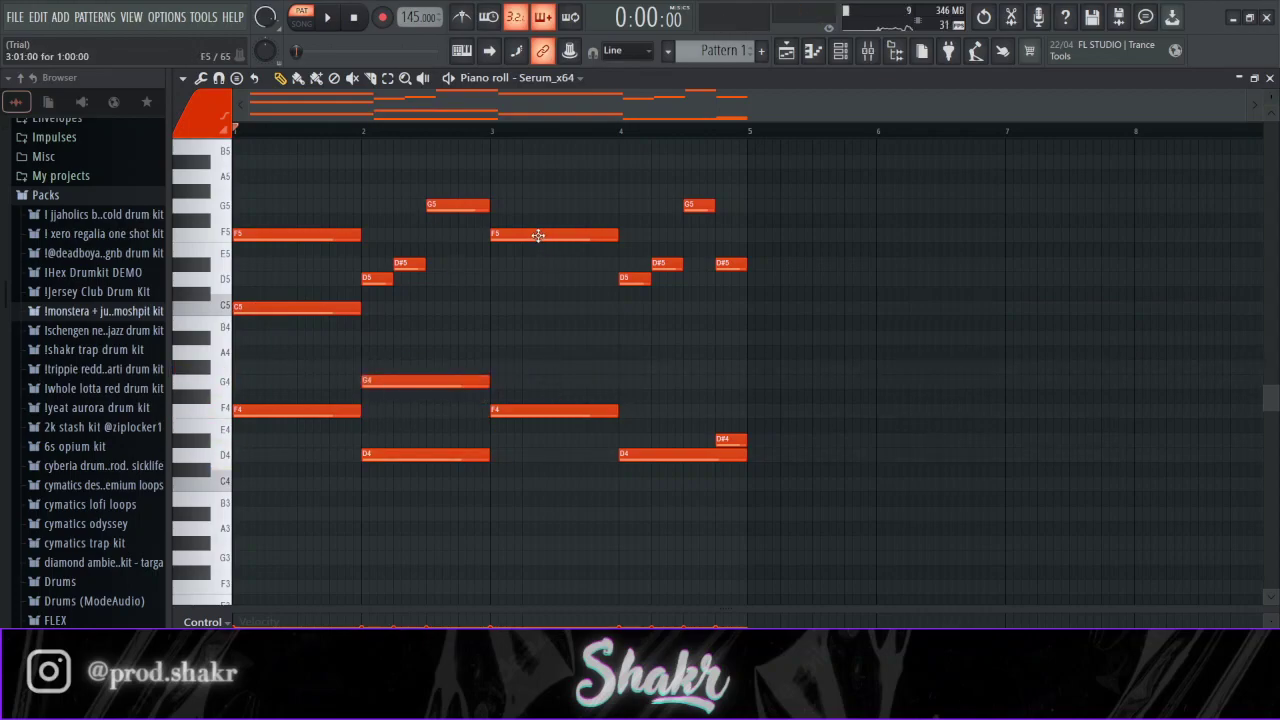
pyautogui.click(539, 339)
pyautogui.click(531, 306)
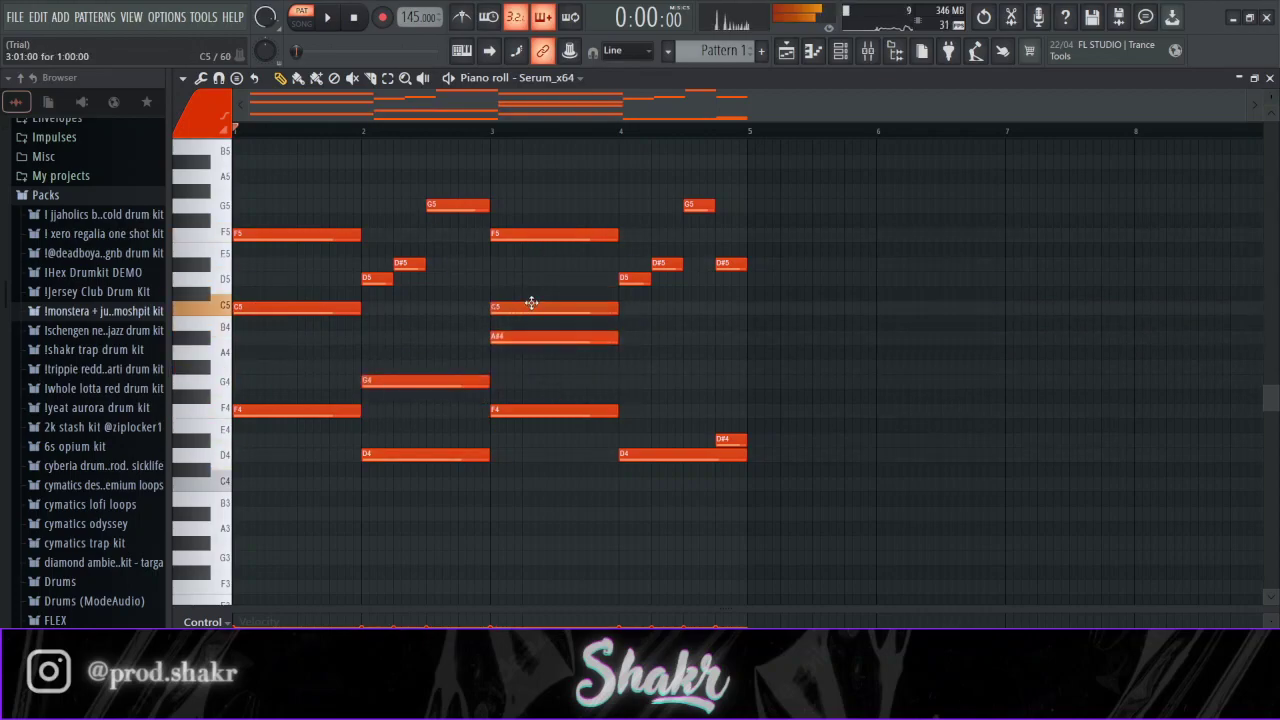
pyautogui.press('space')
pyautogui.click(657, 354)
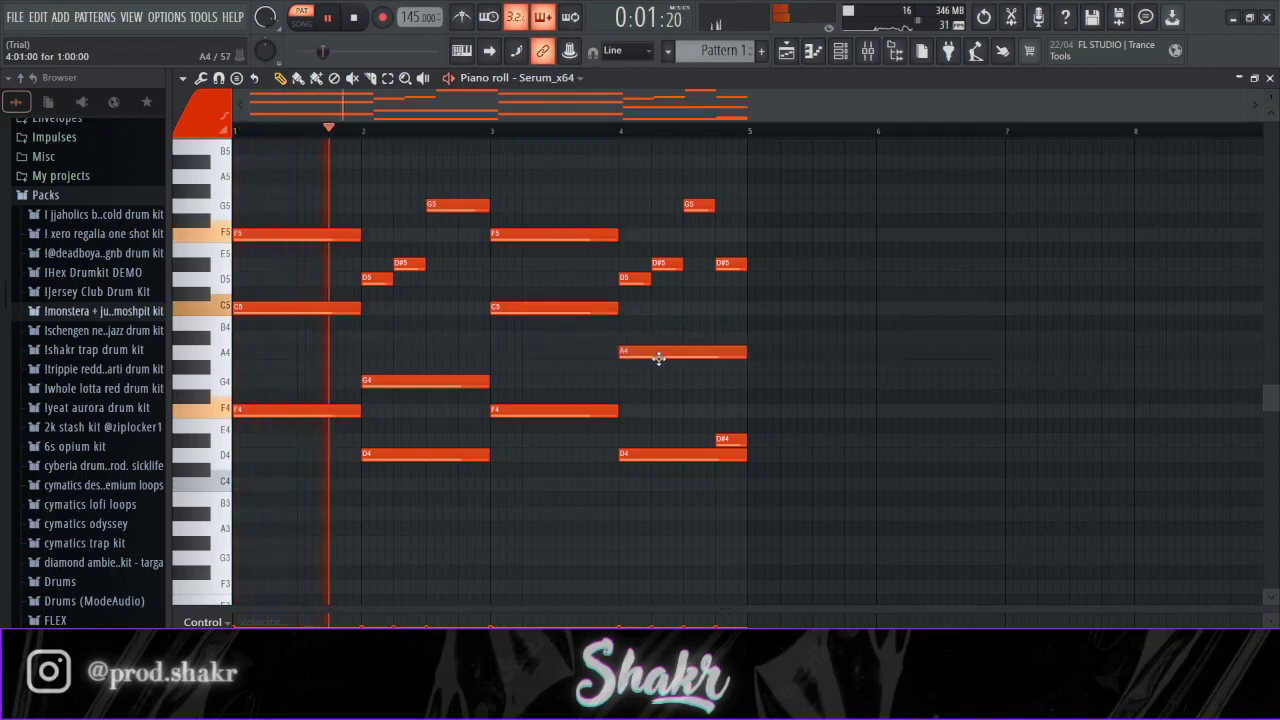
pyautogui.moveTo(657, 354); pyautogui.dragTo(657, 380)
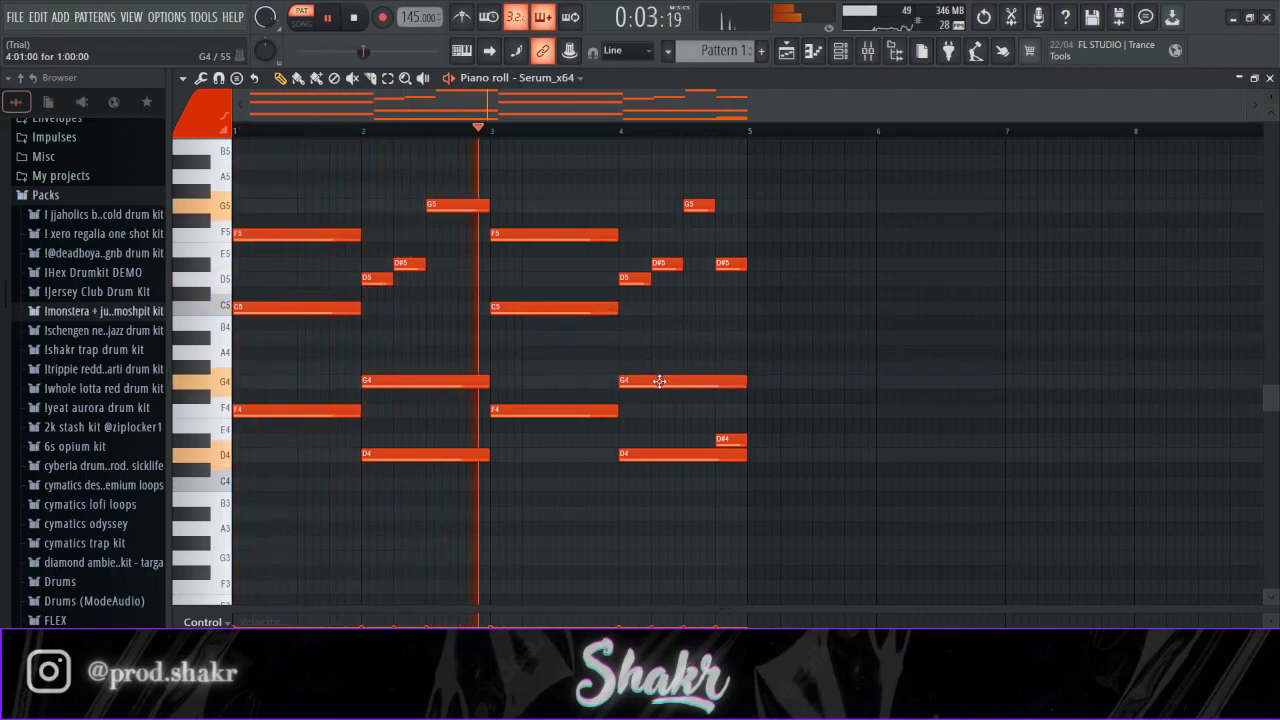
pyautogui.press('space')
# - Copy the G5 ending bar 2 down to C5 and move the D#4 ending bar 4 up to G4
pyautogui.keyDown('shift'); pyautogui.moveTo(438, 207); pyautogui.dragTo(441, 304); pyautogui.keyUp('shift')
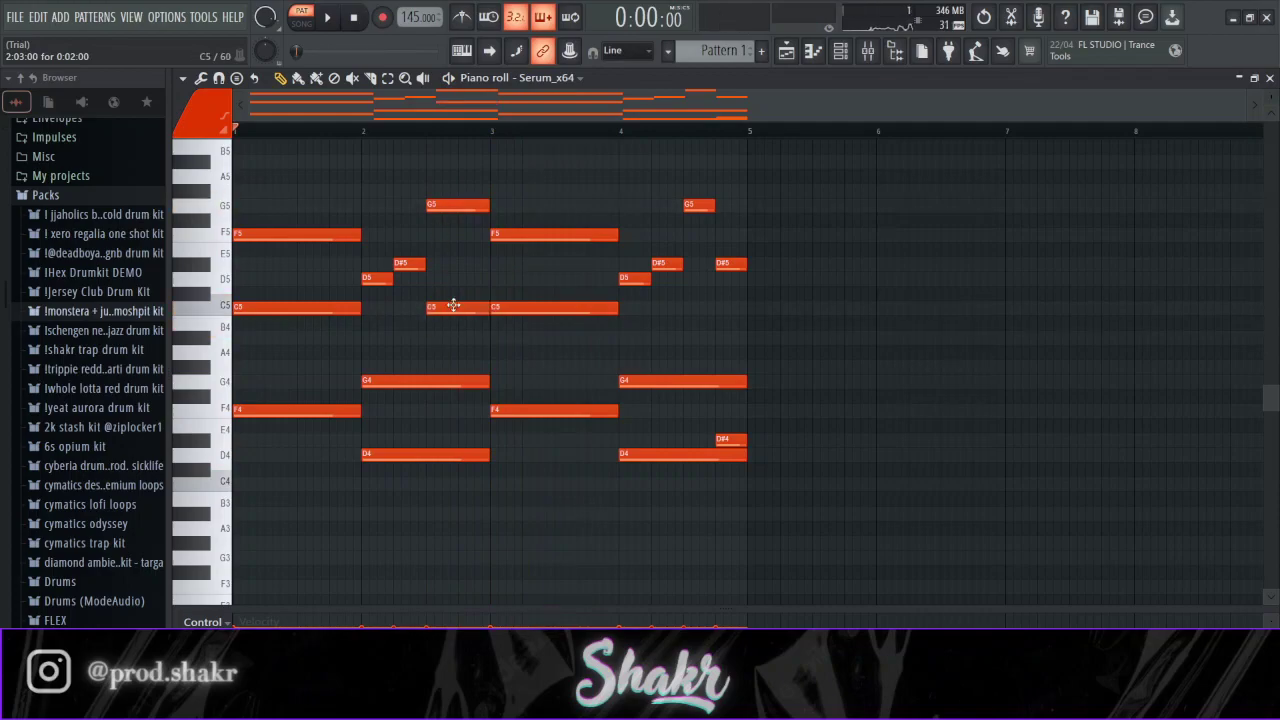
pyautogui.press('space')
pyautogui.moveTo(733, 441); pyautogui.dragTo(721, 383)
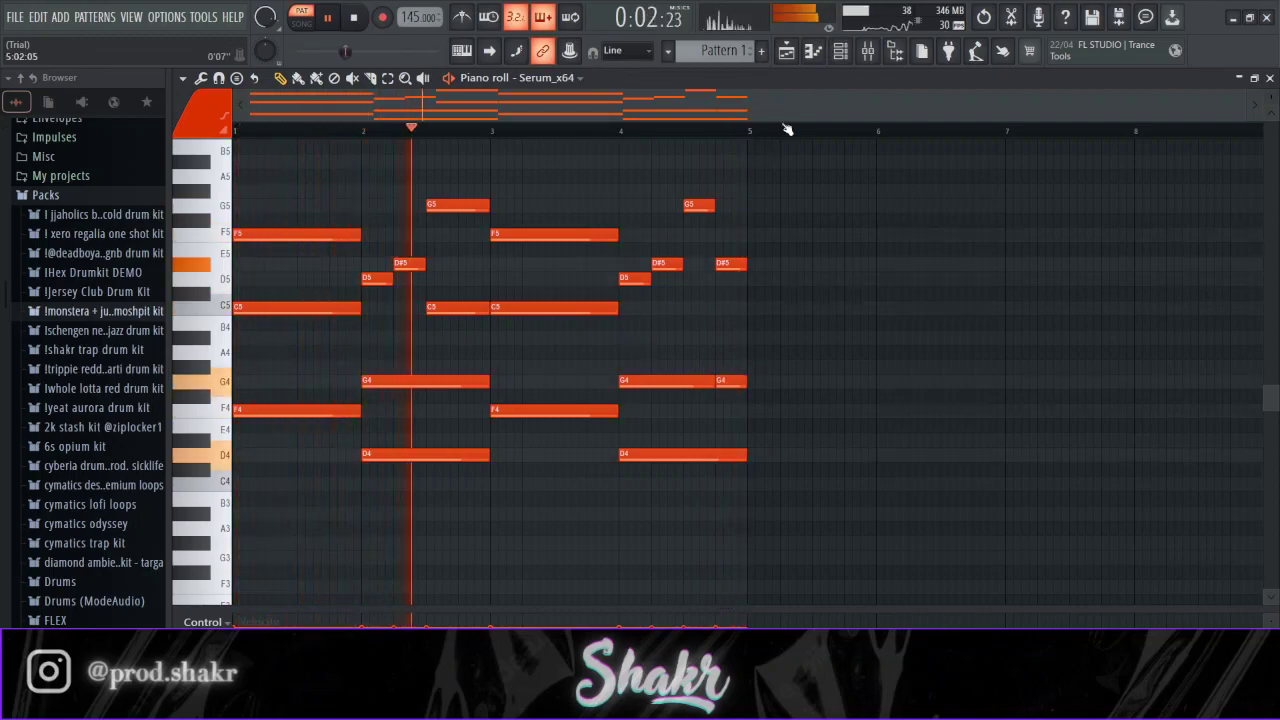
# - Copy the F4 and D4 bass notes in all four bars one octave lower
pyautogui.scroll(-2, 398, 404)
pyautogui.press('space')
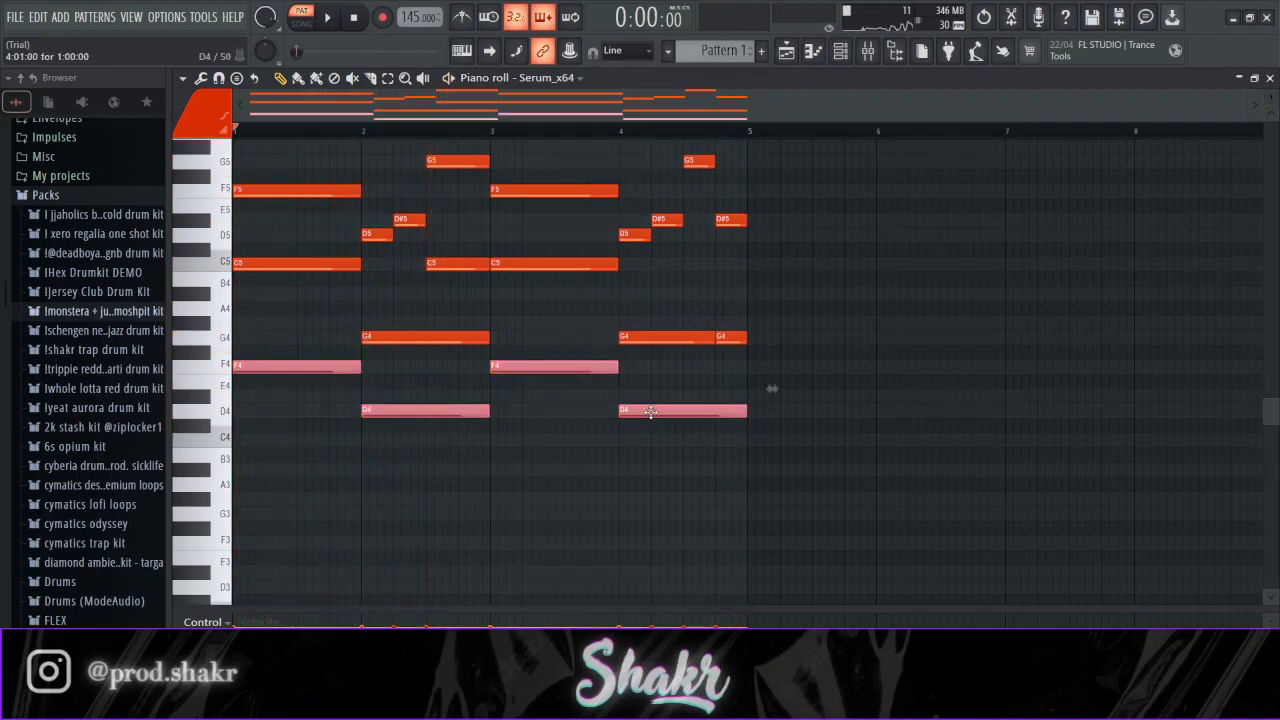
pyautogui.hotkey('ctrl', 'Down')
pyautogui.press('space')
# - Copy the F5 notes in bars 1 and 3 and the D5 notes in bars 2 and 4 up to F6 and D6
pyautogui.scroll(3, 911, 340)
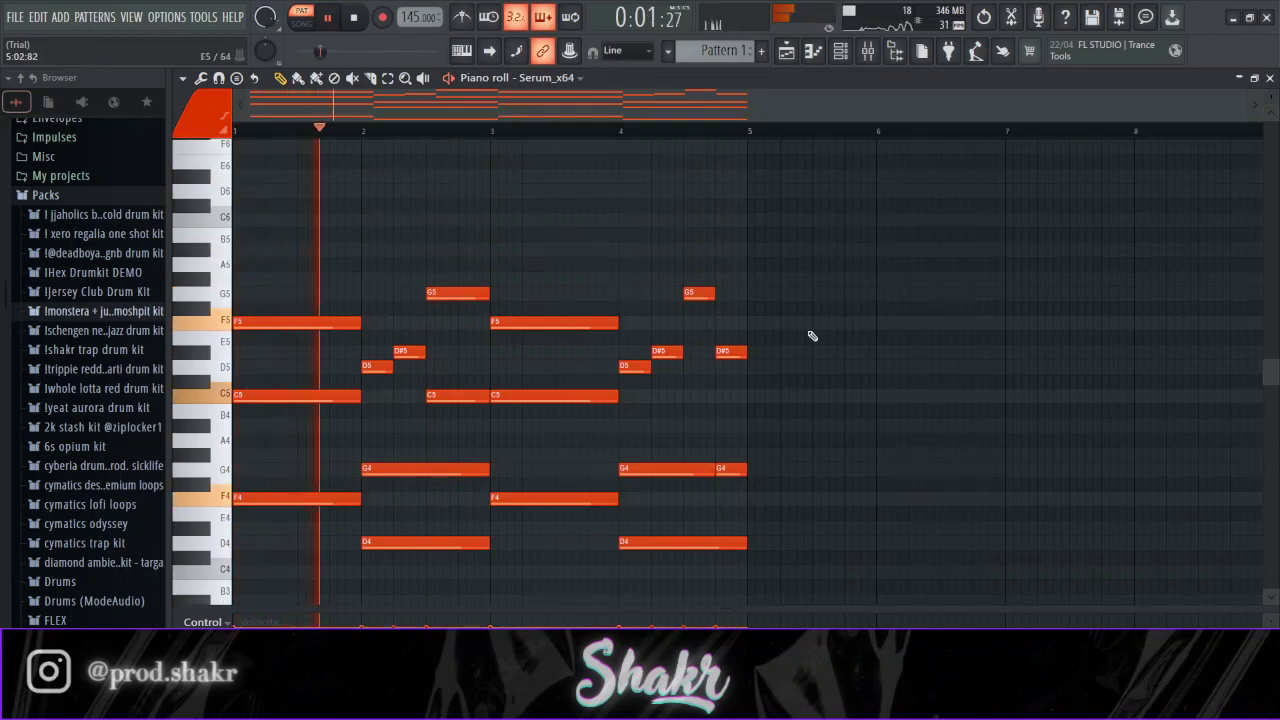
pyautogui.keyDown('ctrl'); pyautogui.keyDown('shift'); pyautogui.click(352, 320); pyautogui.keyUp('shift'); pyautogui.keyUp('ctrl')
pyautogui.keyDown('ctrl'); pyautogui.keyDown('shift'); pyautogui.click(505, 322); pyautogui.keyUp('shift'); pyautogui.keyUp('ctrl')
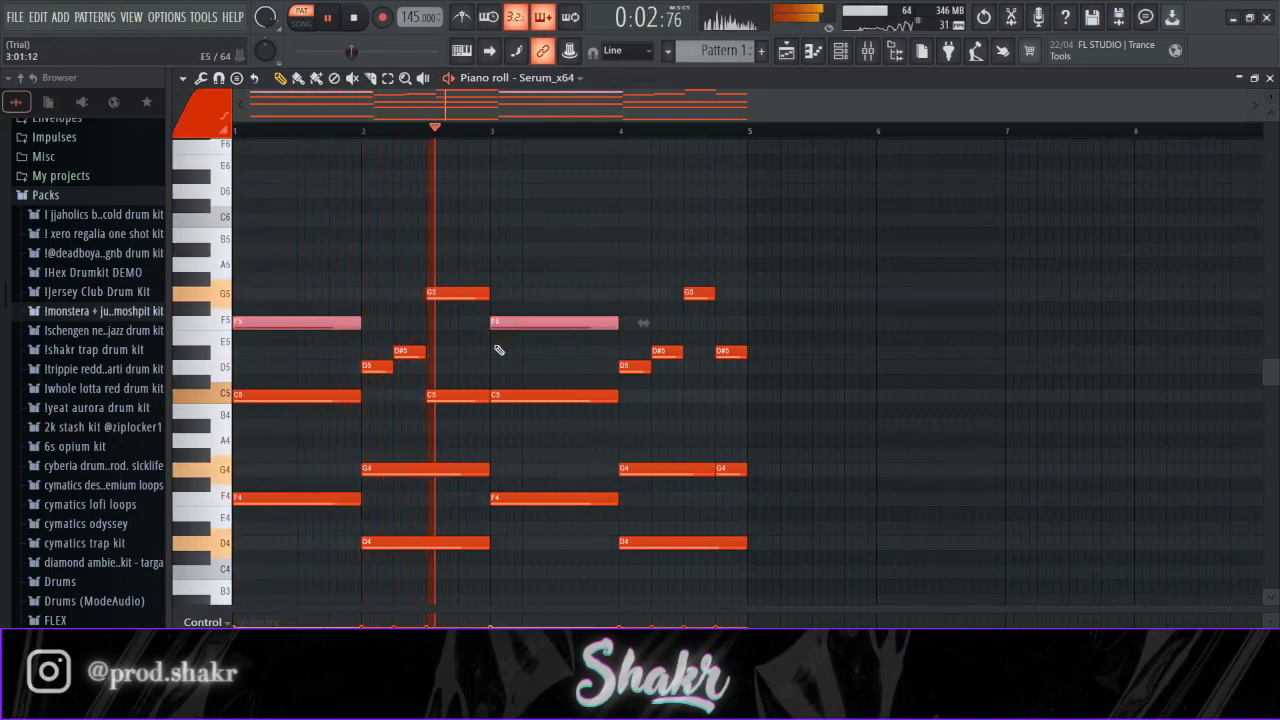
pyautogui.keyDown('ctrl'); pyautogui.keyDown('shift'); pyautogui.click(378, 364); pyautogui.keyUp('shift'); pyautogui.keyUp('ctrl')
pyautogui.keyDown('ctrl'); pyautogui.click(630, 366); pyautogui.keyUp('ctrl')
pyautogui.hotkey('ctrl', 'Up')
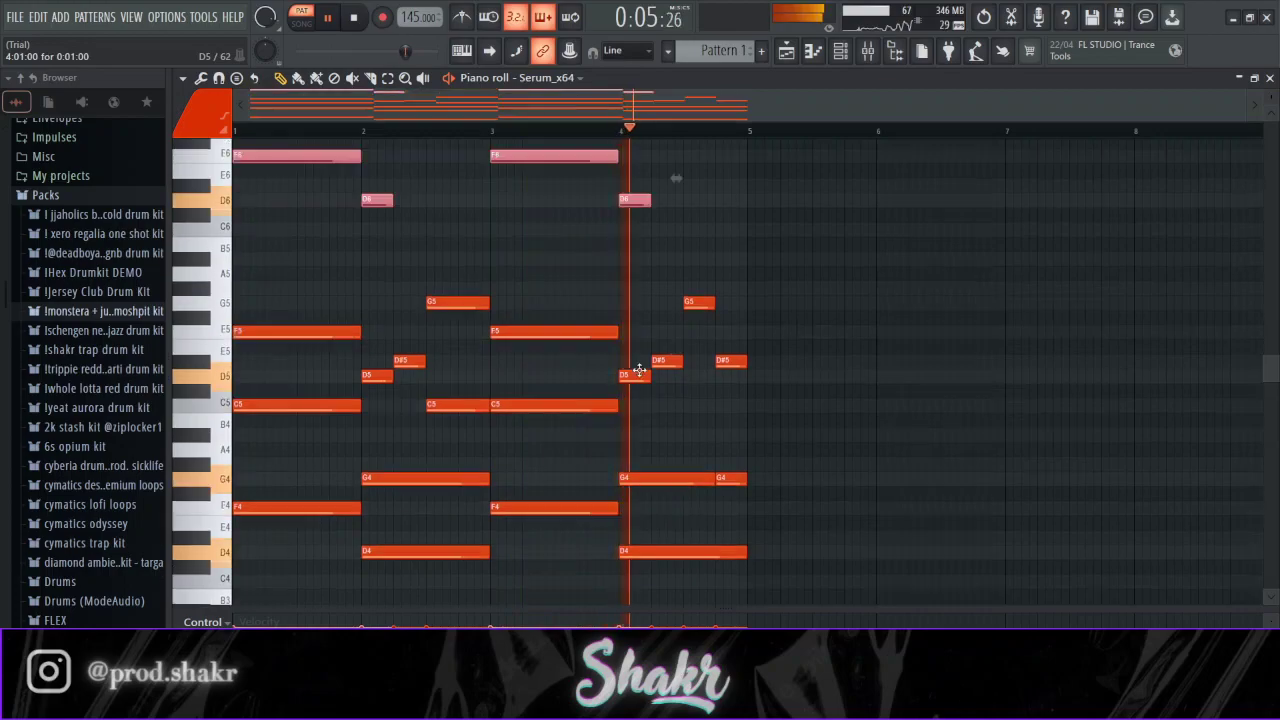
pyautogui.hotkey('ctrl', 'd')
pyautogui.press('space')
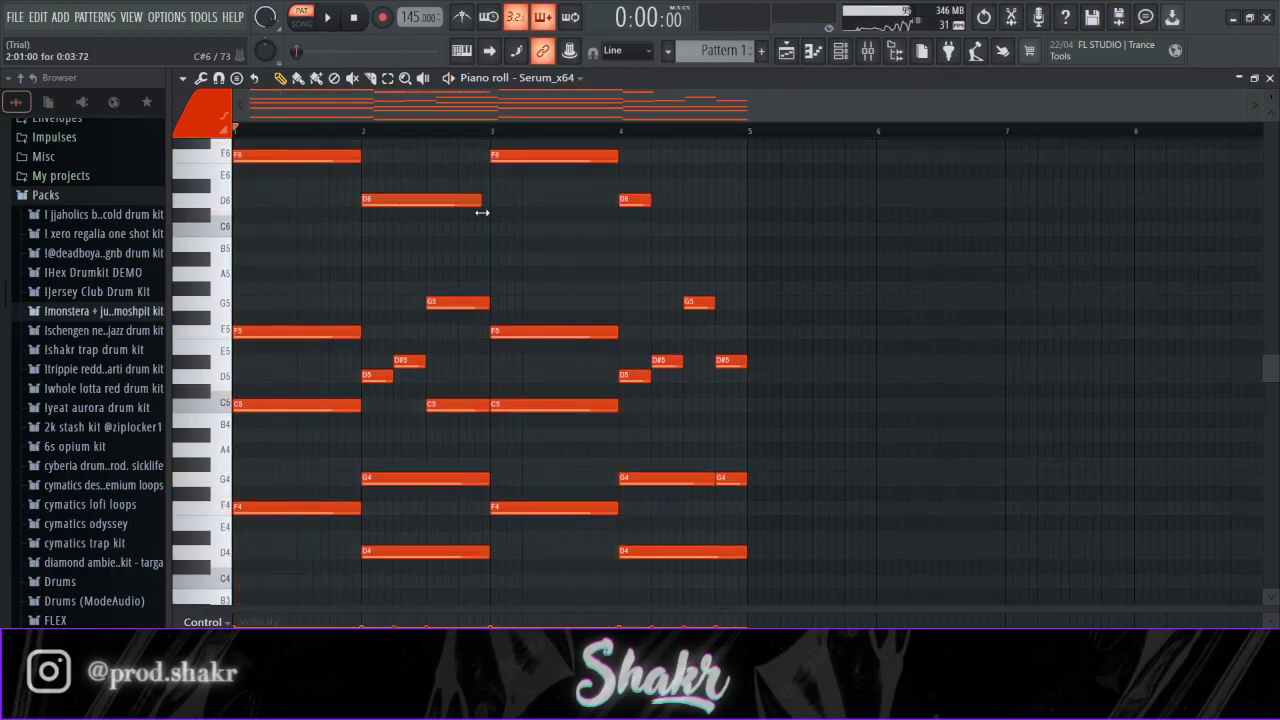
# - Extend the D6 notes to fill all of bars 2 and 4
pyautogui.moveTo(482, 212); pyautogui.dragTo(490, 213)
pyautogui.press('space')
pyautogui.moveTo(656, 200); pyautogui.dragTo(748, 200)
# - Lower the velocity of the four F6 and D6 notes
pyautogui.scroll(2, 748, 235)
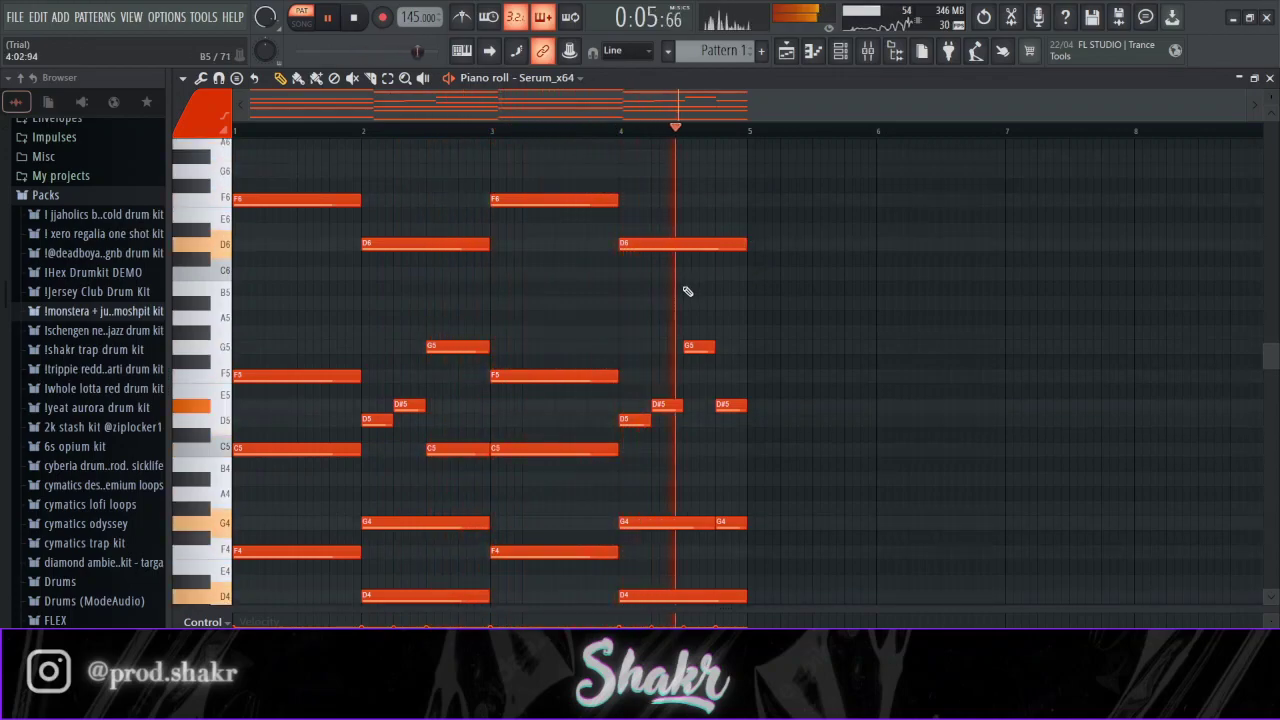
pyautogui.moveTo(655, 286); pyautogui.dragTo(230, 110)
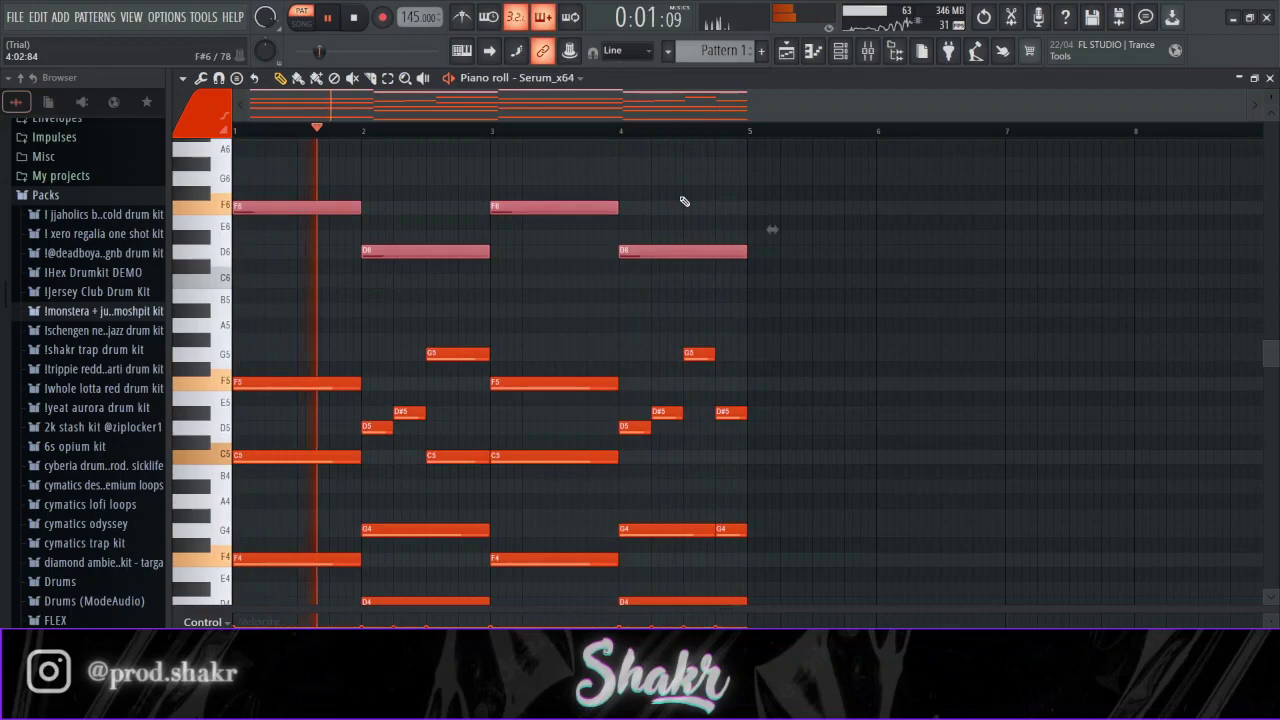
pyautogui.hotkey('ctrl', 'd')
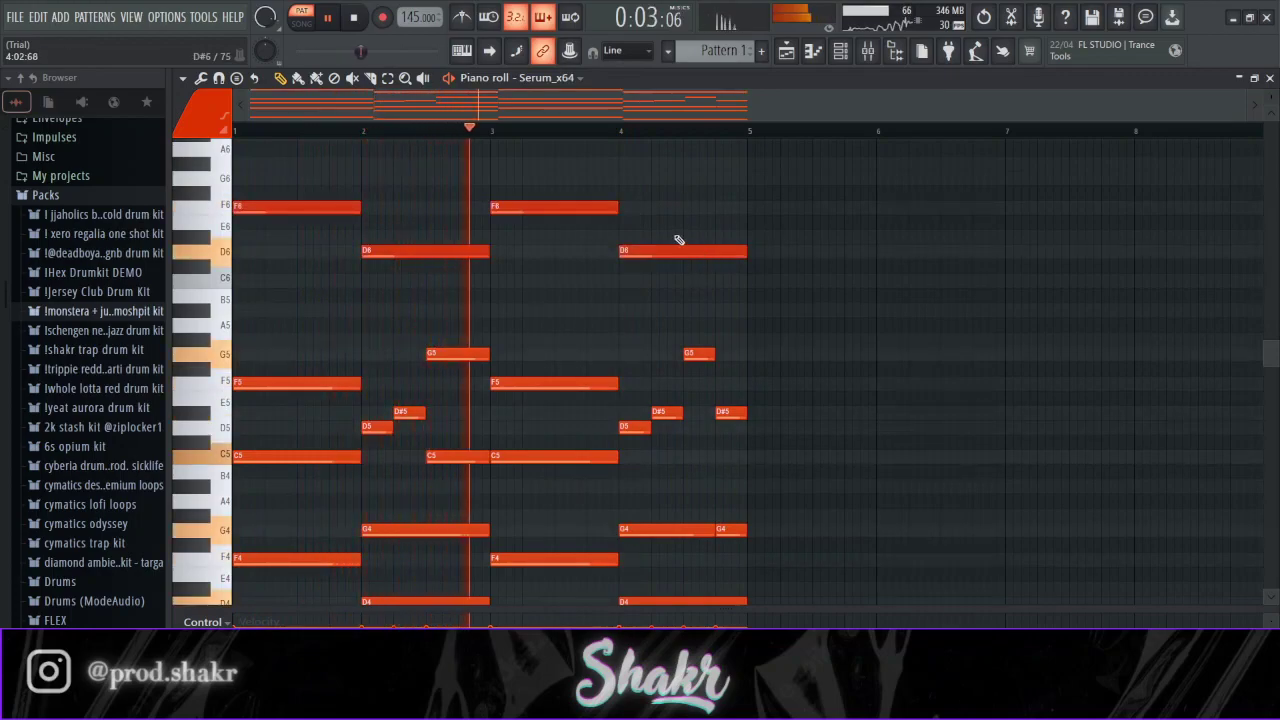
# - Delete the F6 and D6 notes from all four bars and play back the remaining melody
pyautogui.press('space')
pyautogui.rightClick(660, 251)
pyautogui.rightClick(556, 208)
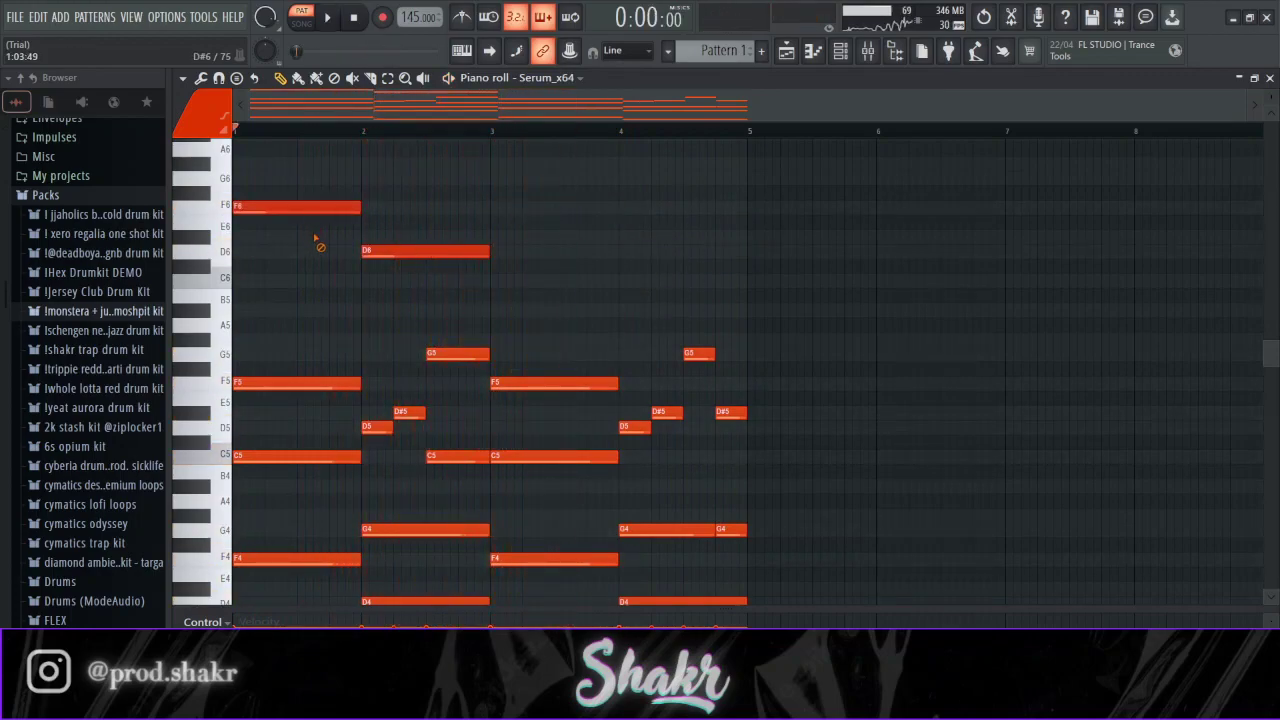
pyautogui.rightClick(300, 207)
pyautogui.rightClick(420, 250)
pyautogui.press('space')
pyautogui.scroll(-5, 844, 196)
pyautogui.scroll(-2, 844, 196)
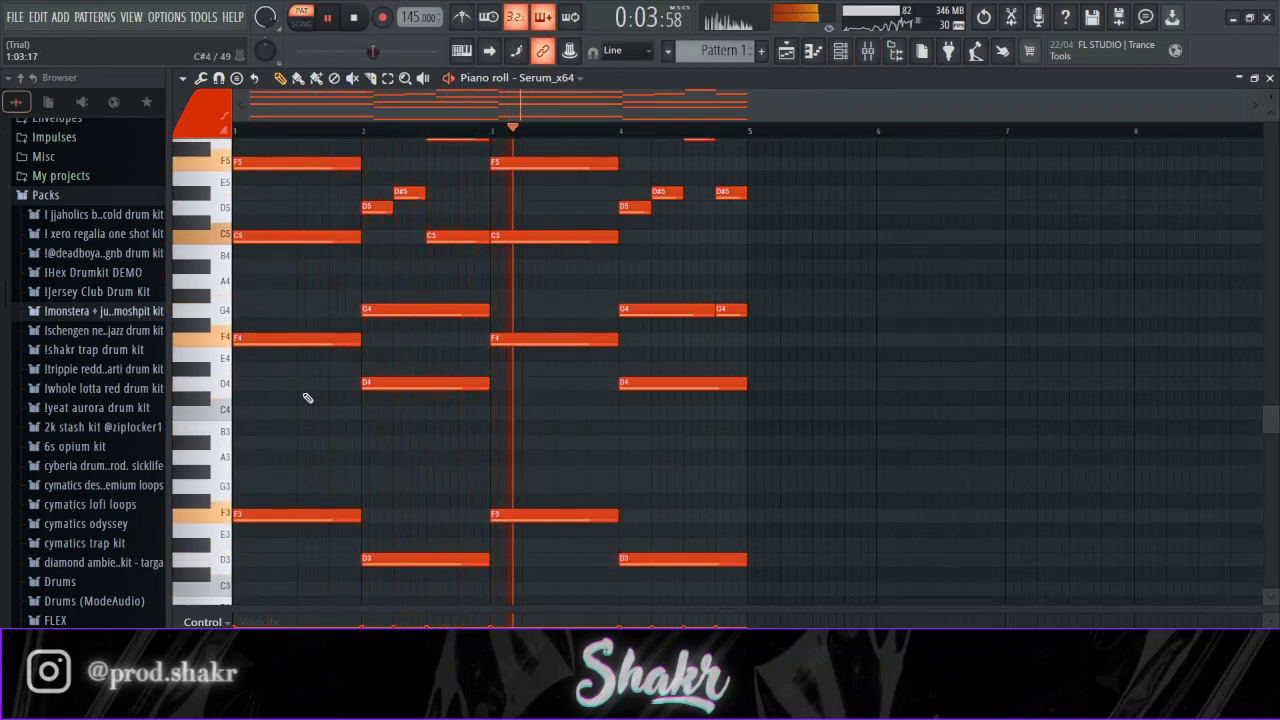
pyautogui.press('space')
# - Add a second Serum_x64 instrument channel and continue in its demo mode
pyautogui.click(840, 50)
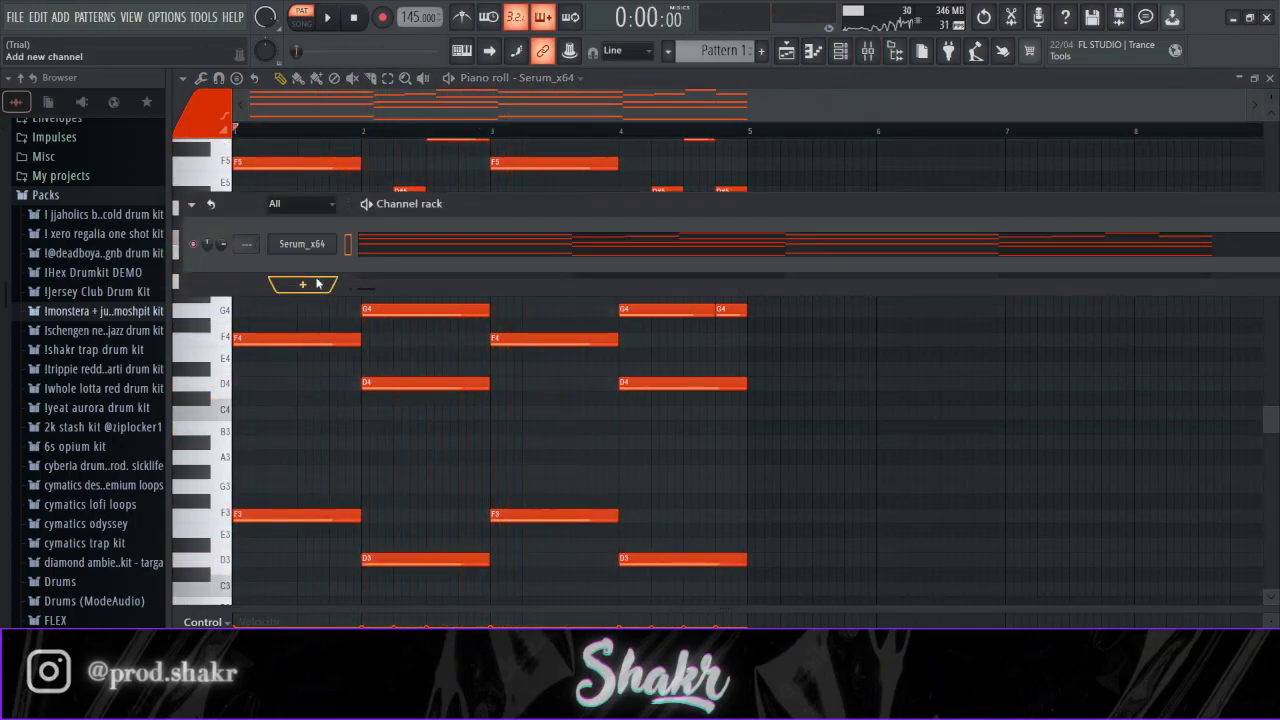
pyautogui.click(335, 287)
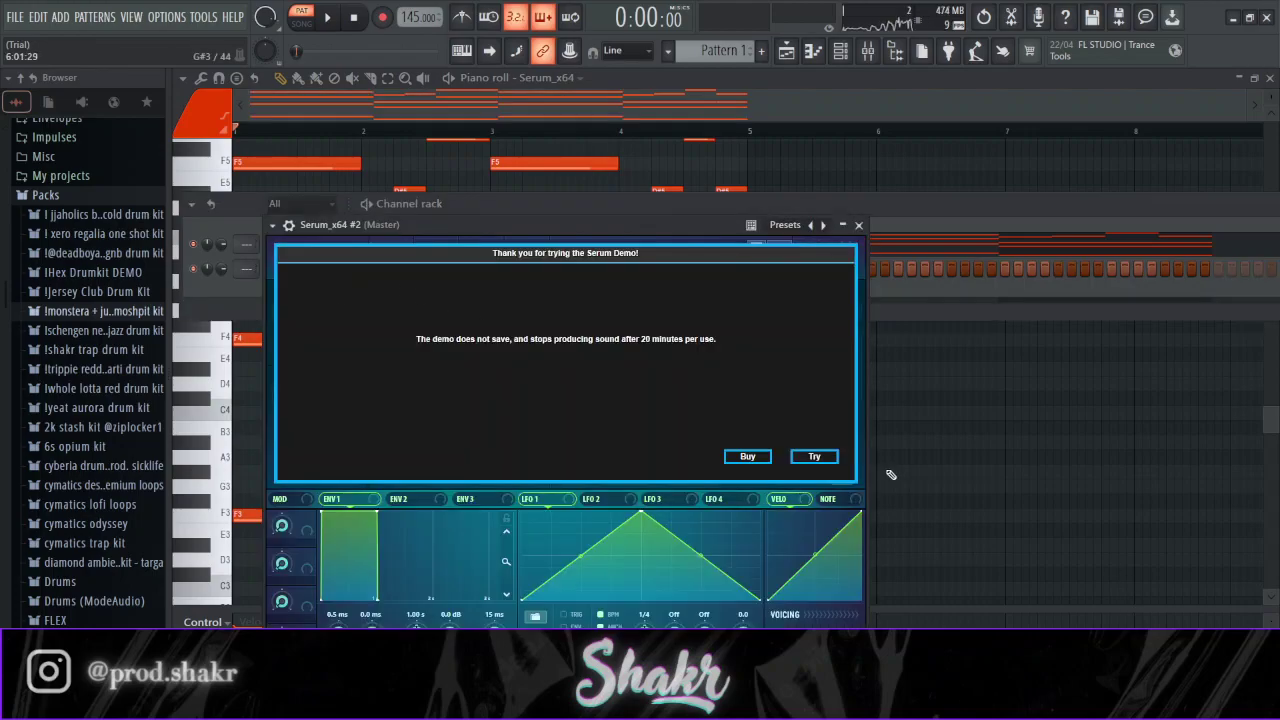
pyautogui.click(815, 456)
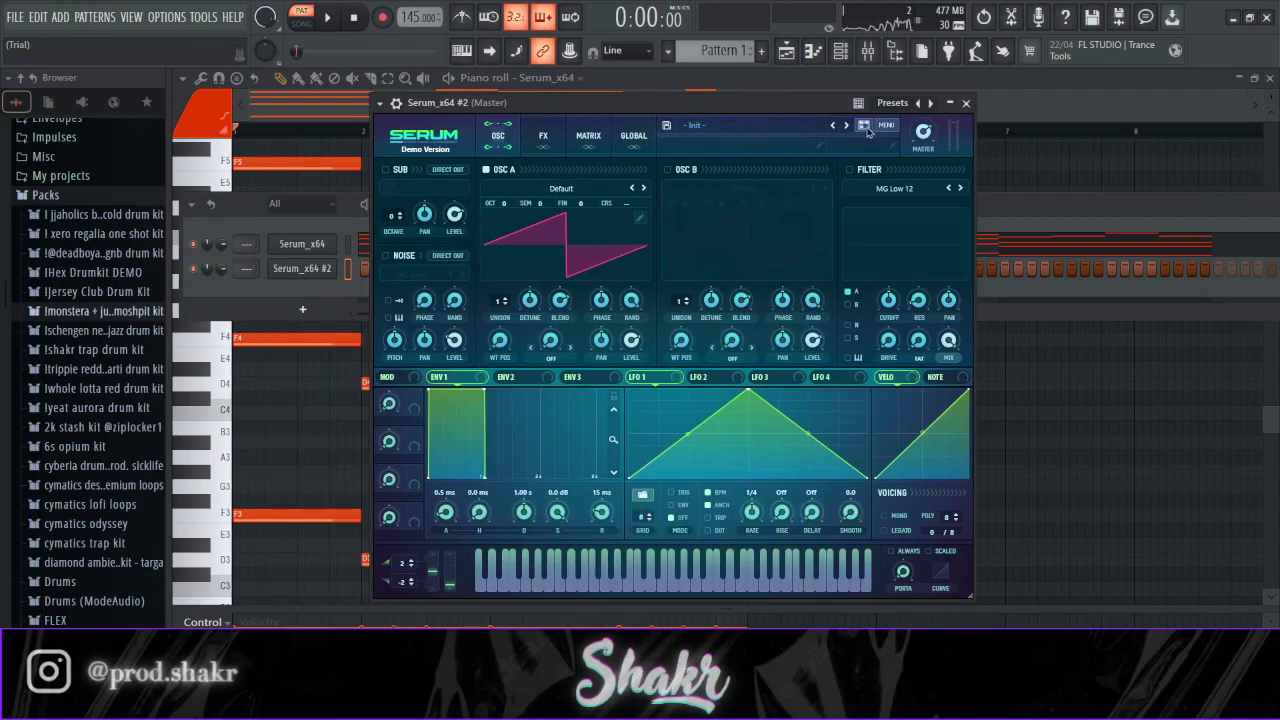
# - Audition pads from the New Jazz + AftërLyfe bank, including pad - my and pad - xyx, and load pad - mentol
pyautogui.click(864, 126)
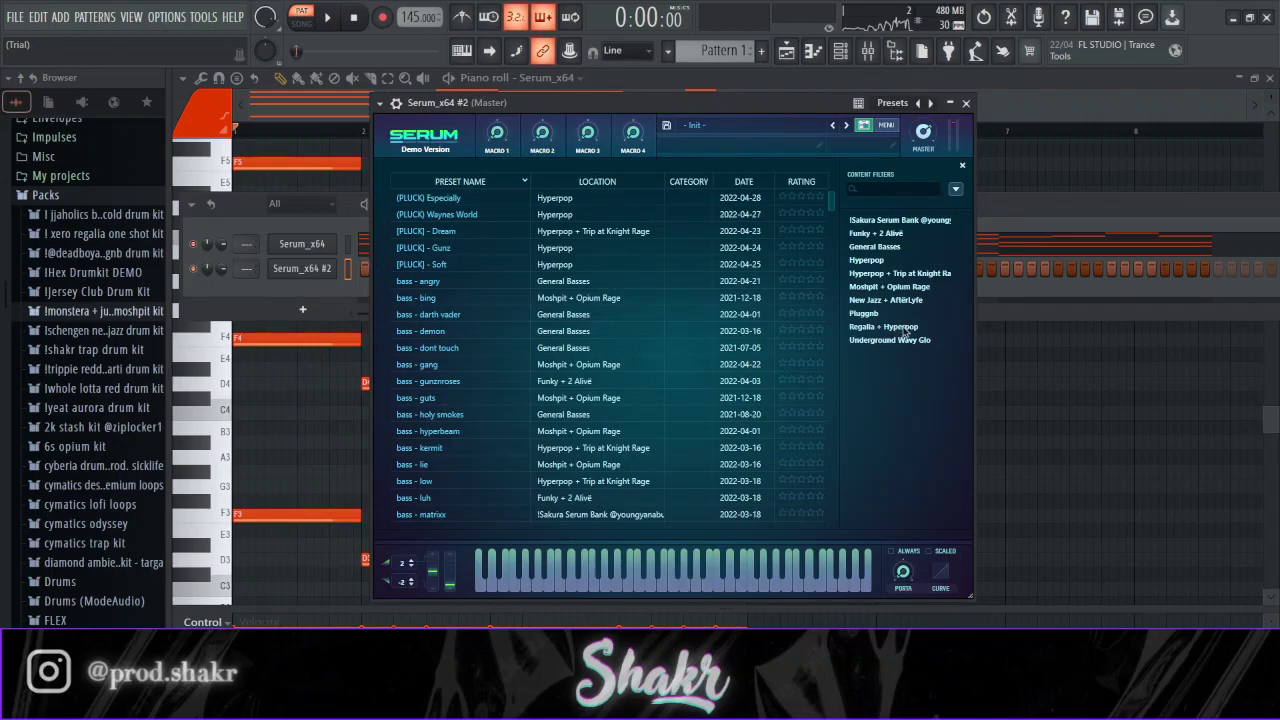
pyautogui.click(885, 300)
pyautogui.scroll(-10, 678, 368)
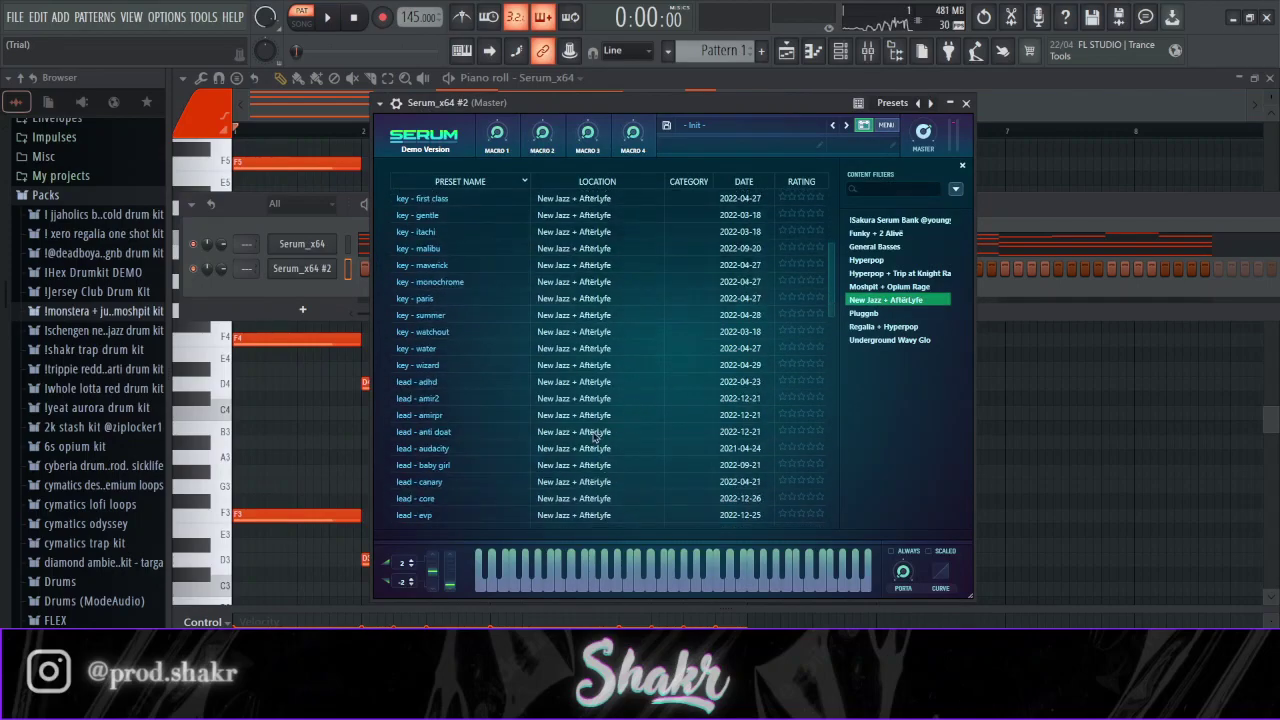
pyautogui.scroll(-8, 570, 365)
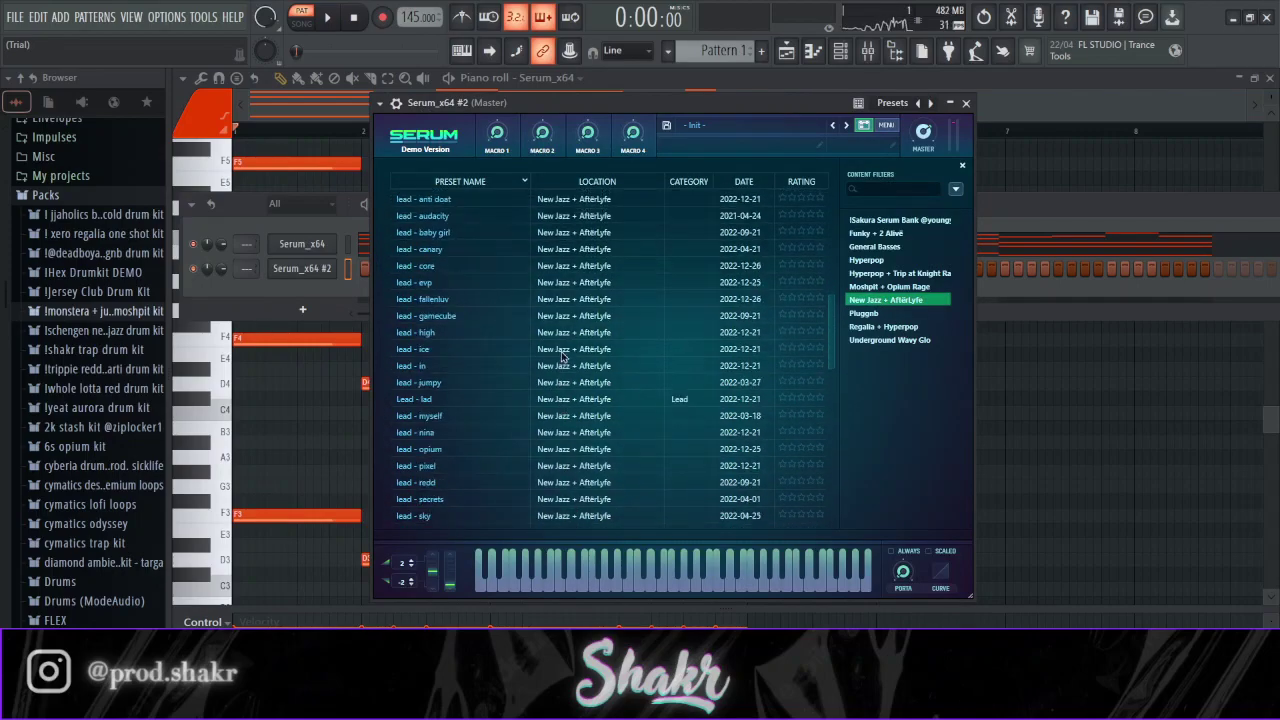
pyautogui.scroll(-3, 562, 355)
pyautogui.click(557, 328)
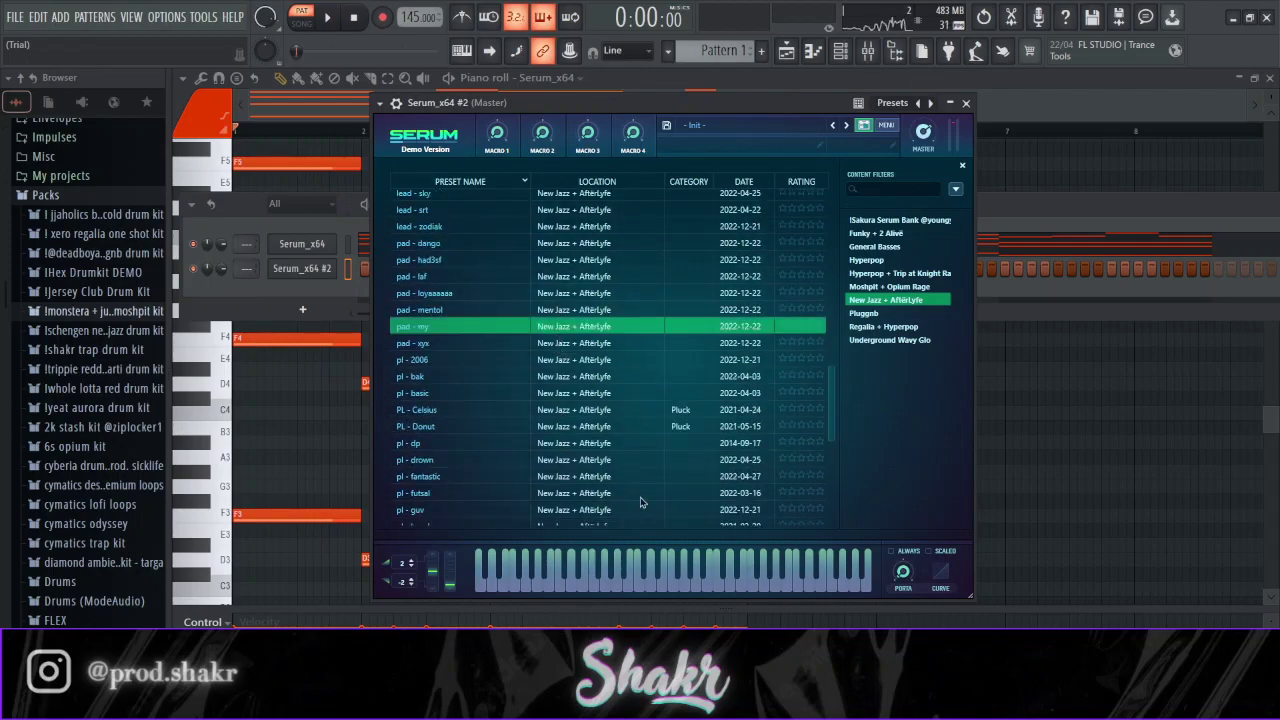
pyautogui.click(578, 342)
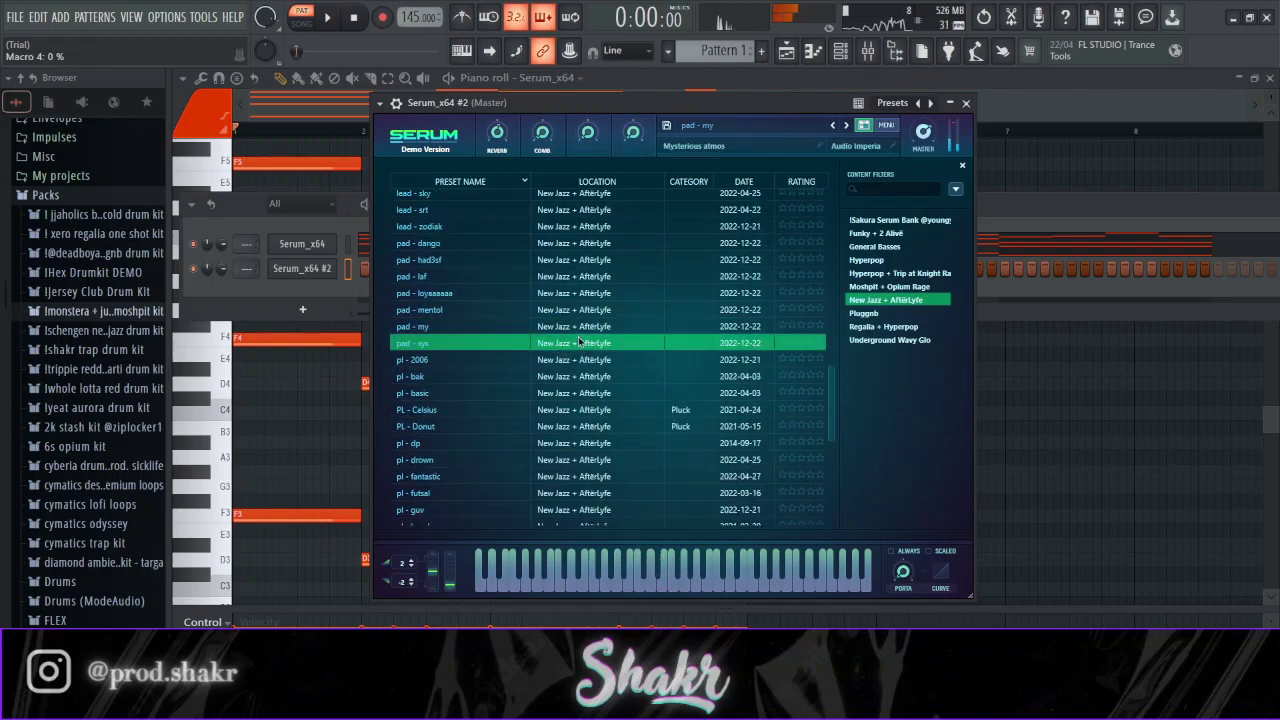
pyautogui.click(595, 359)
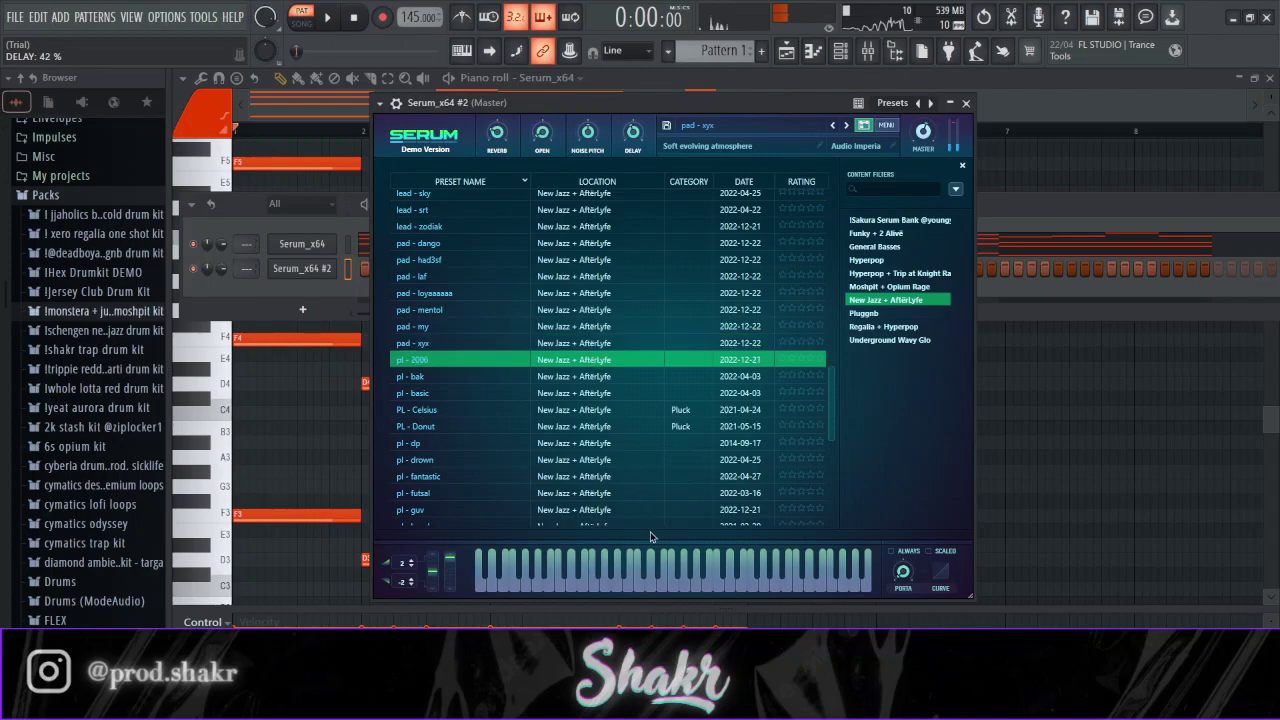
pyautogui.click(562, 311)
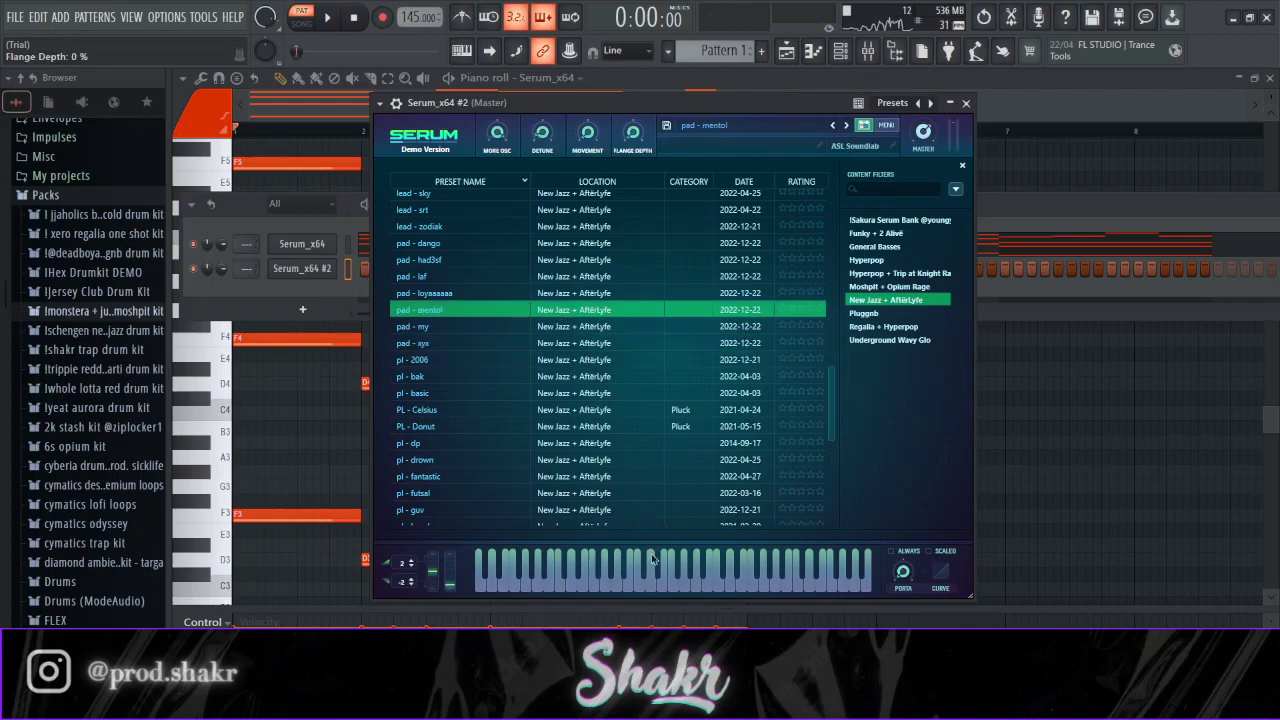
pyautogui.click(965, 103)
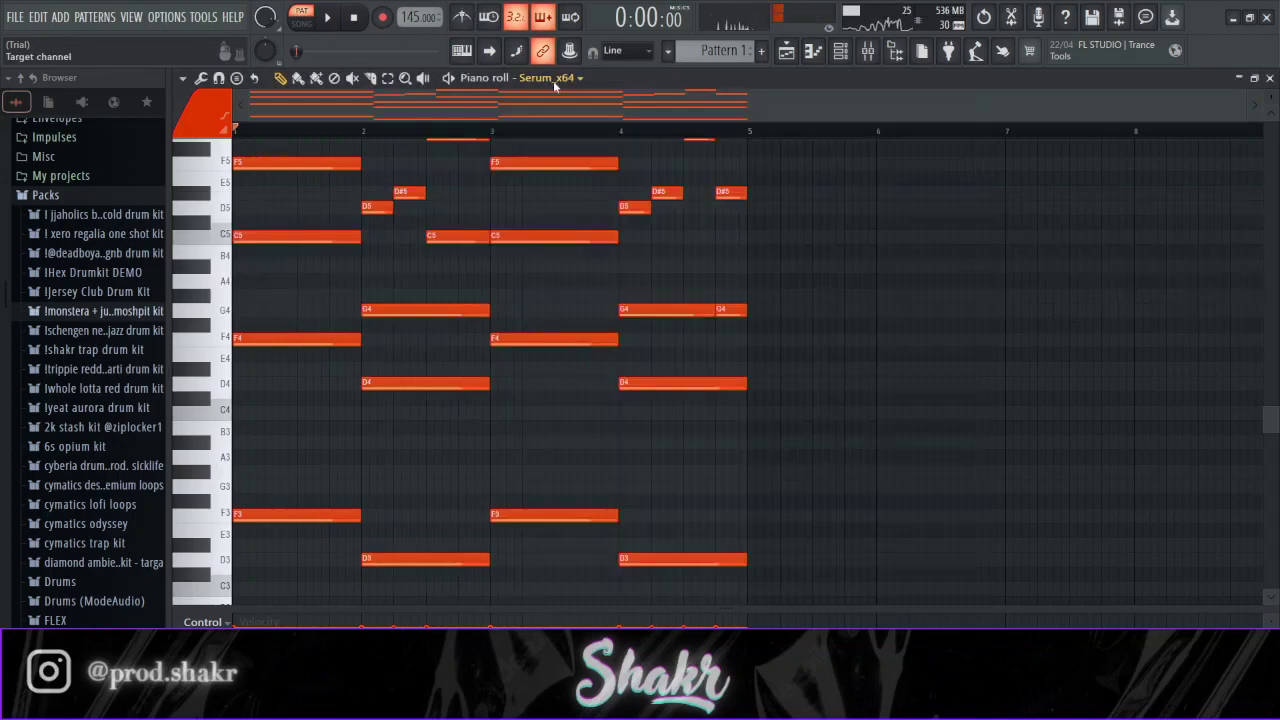
# - Place a two-beat chord of F5, C5 and F4 at the start of bar 1 for Serum_x64 #2 and play it
pyautogui.press('Down')
pyautogui.moveTo(271, 163); pyautogui.dragTo(236, 163)
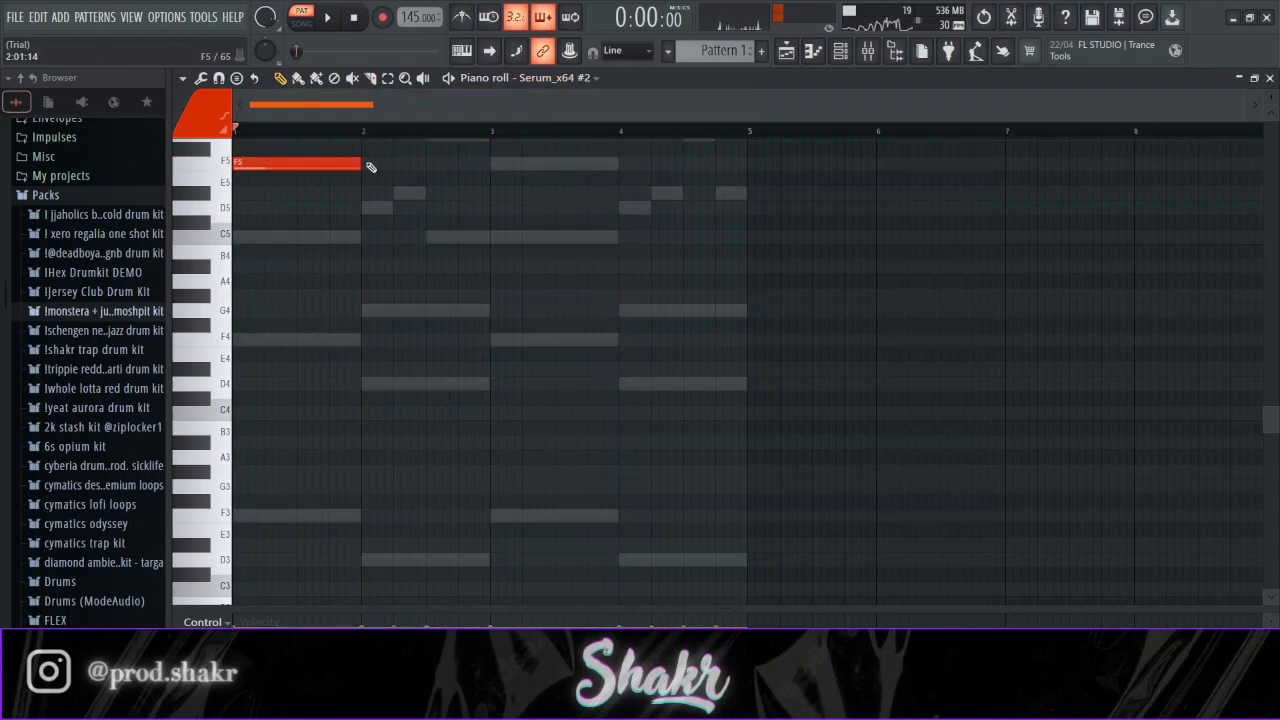
pyautogui.click(258, 237)
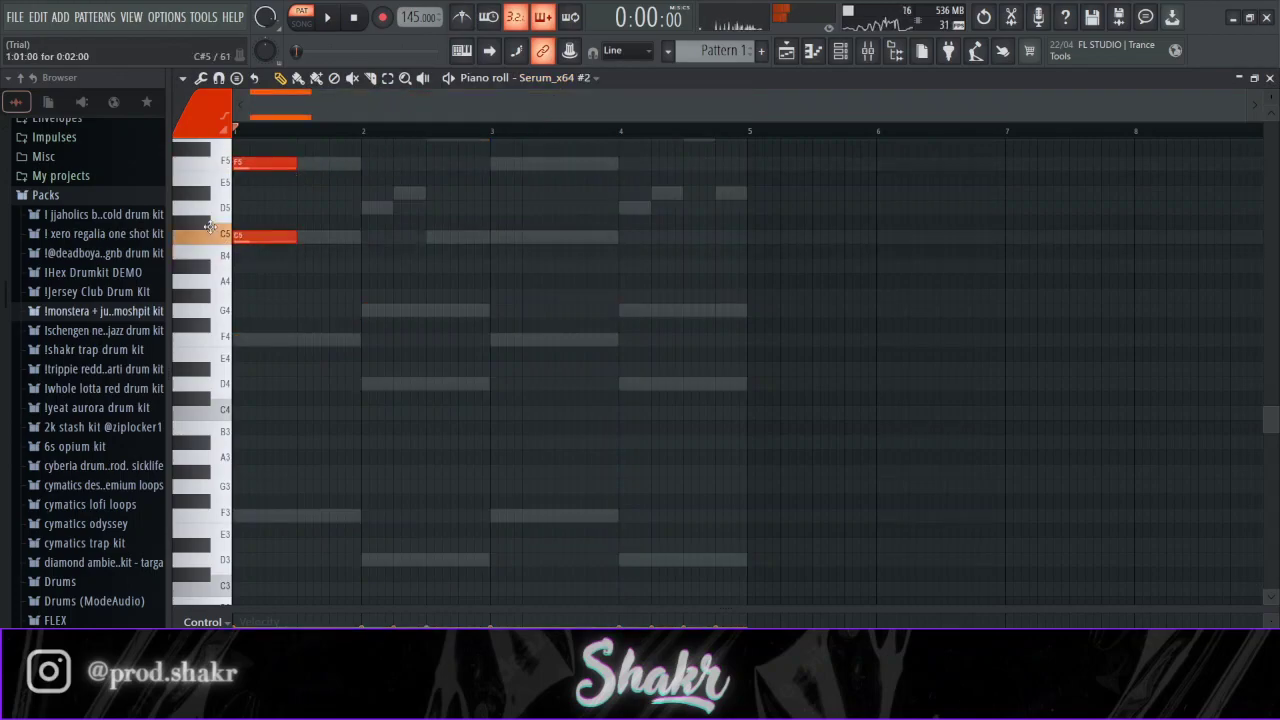
pyautogui.click(258, 340)
pyautogui.scroll(3, 300, 360)
pyautogui.press('space')
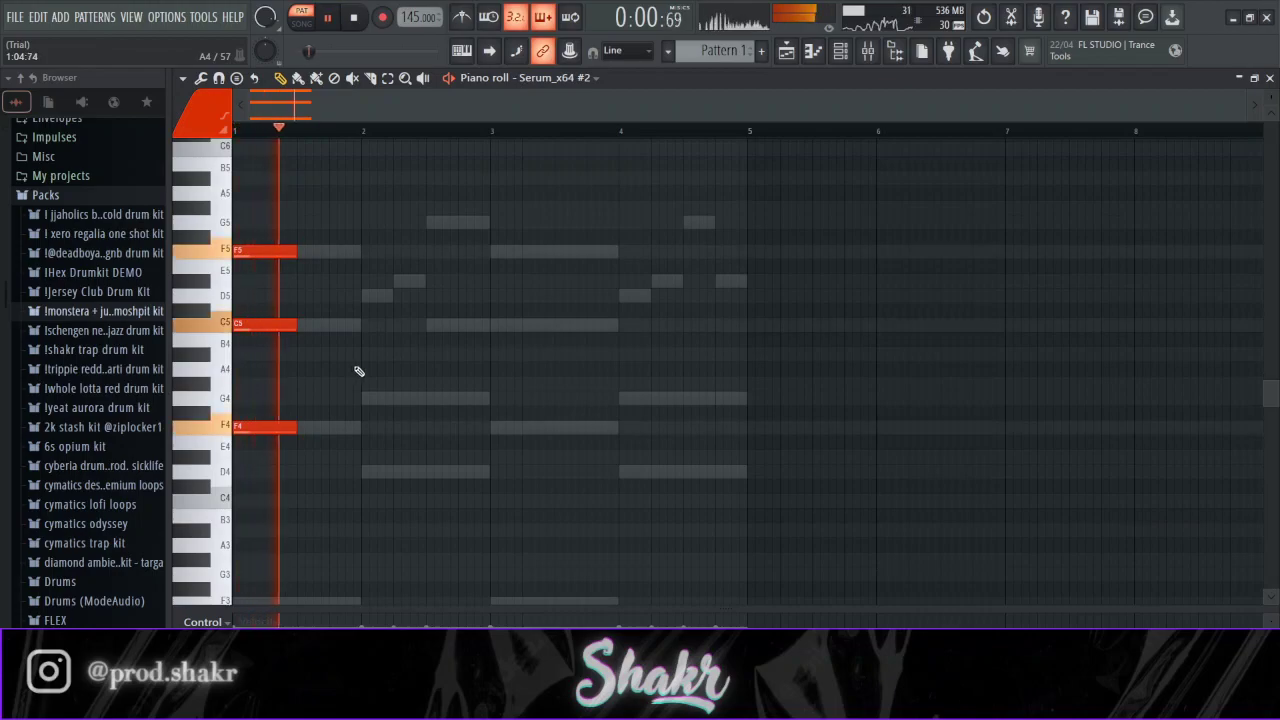
pyautogui.press('space')
# - Set Serum_x64 #2's envelope 1 to 170 ms decay, -12.2 dB sustain and 56 ms release, and audition the chord
pyautogui.press('F6')
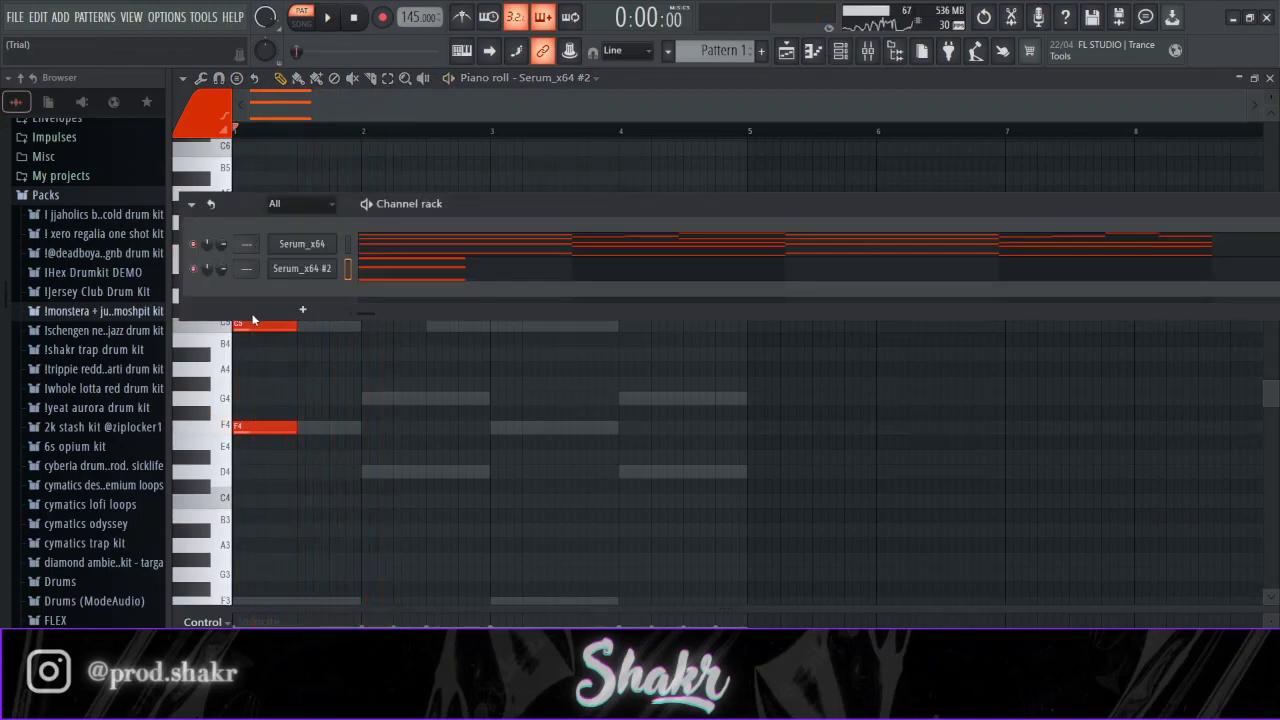
pyautogui.click(284, 270)
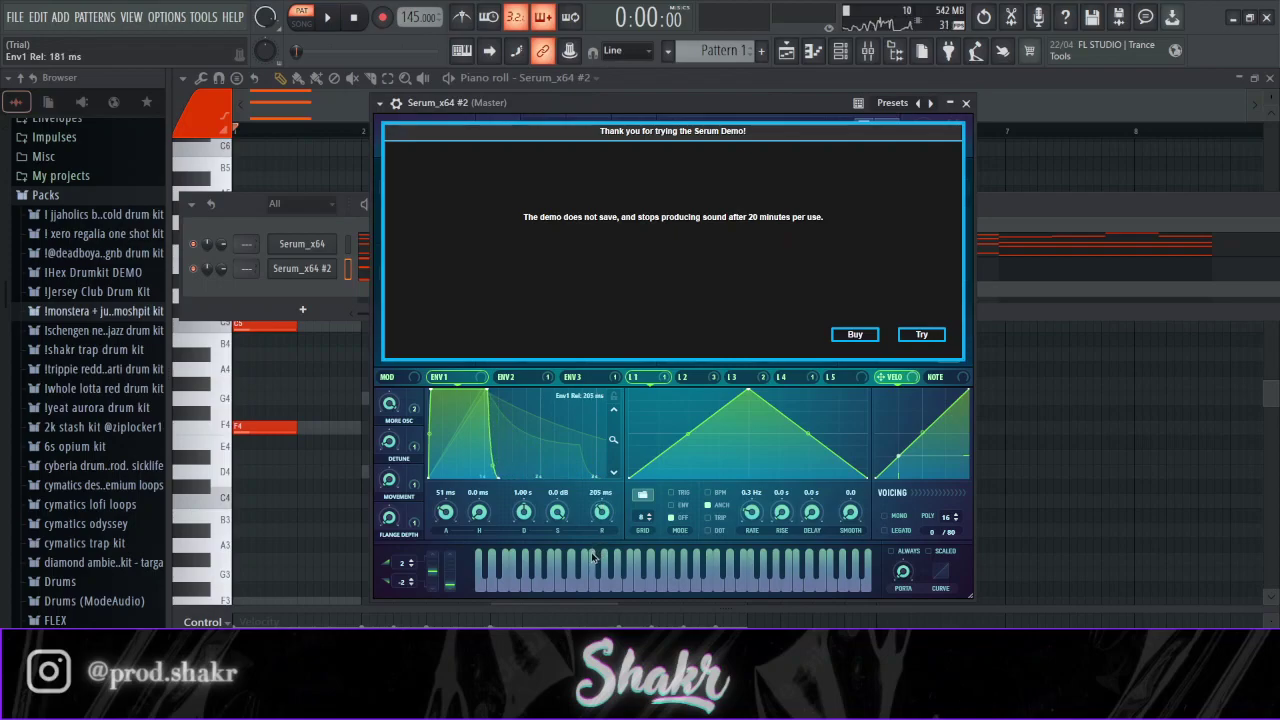
pyautogui.press('space')
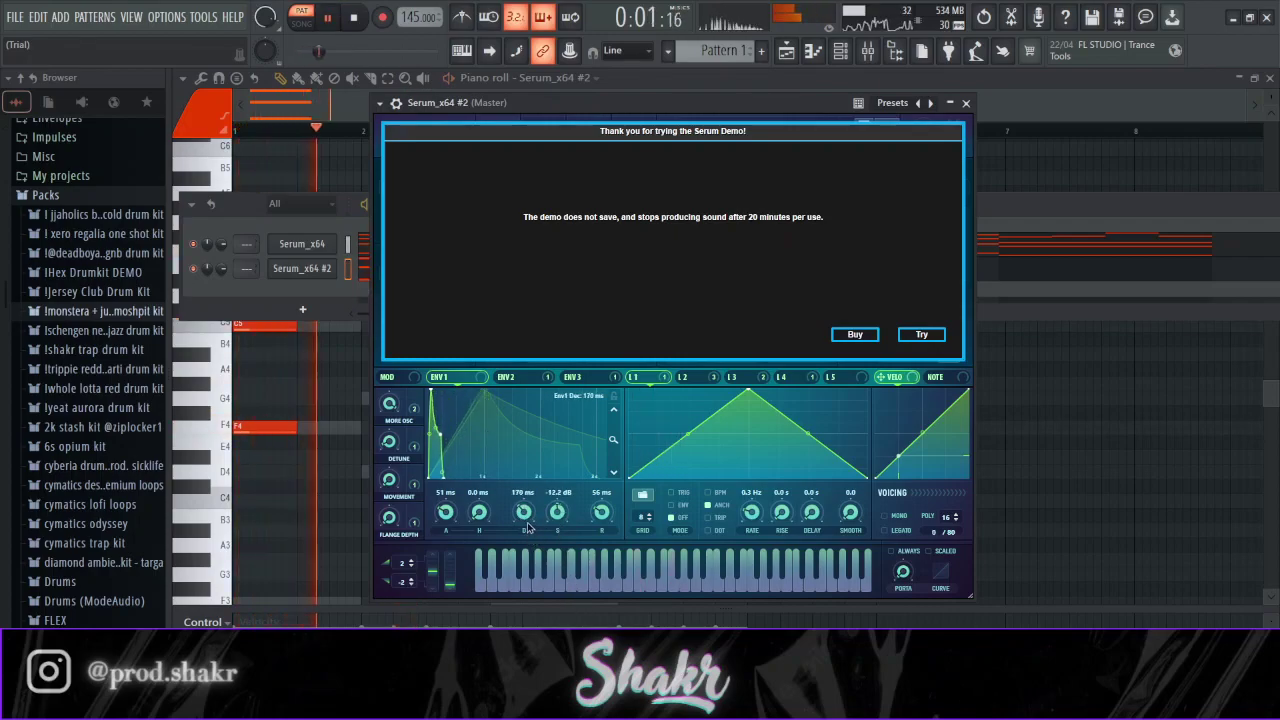
pyautogui.rightClick(1058, 427)
# - Repeat the F5, C5 and F4 chord at 2.5-beat intervals to get three chords across bars 1 and 2
pyautogui.hotkey('ctrl', 'a')
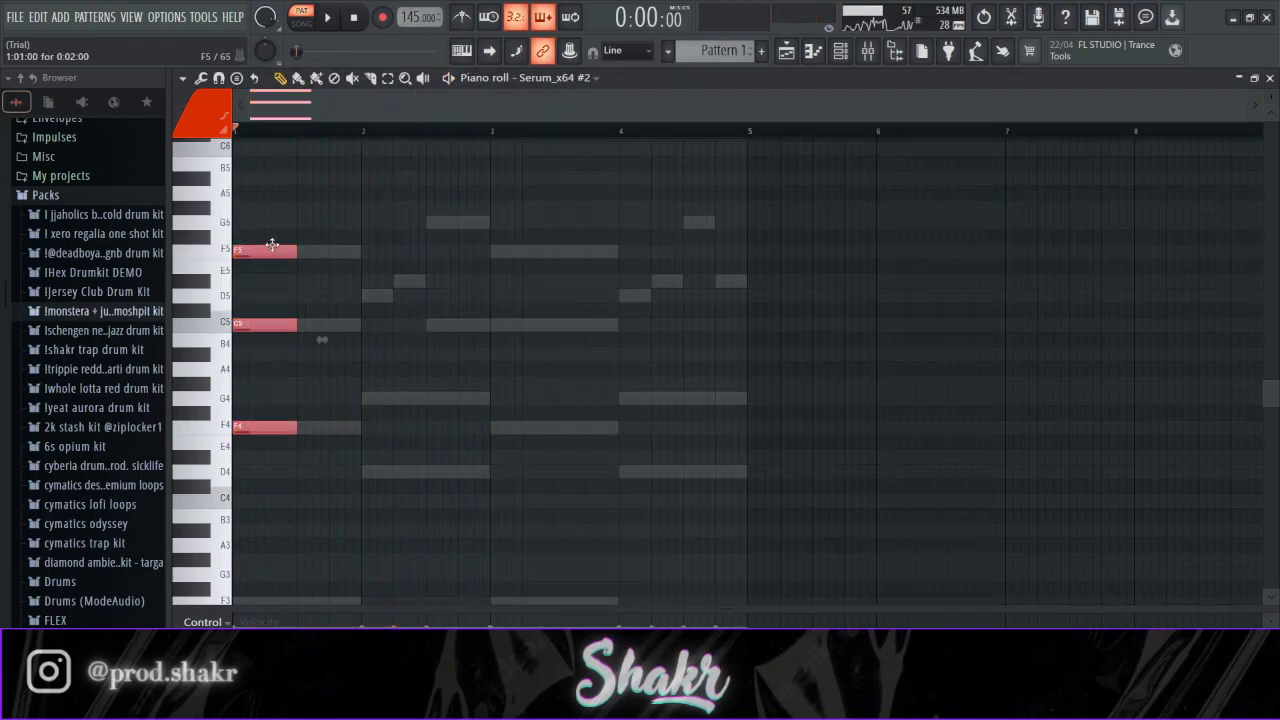
pyautogui.moveTo(278, 250); pyautogui.dragTo(355, 253)
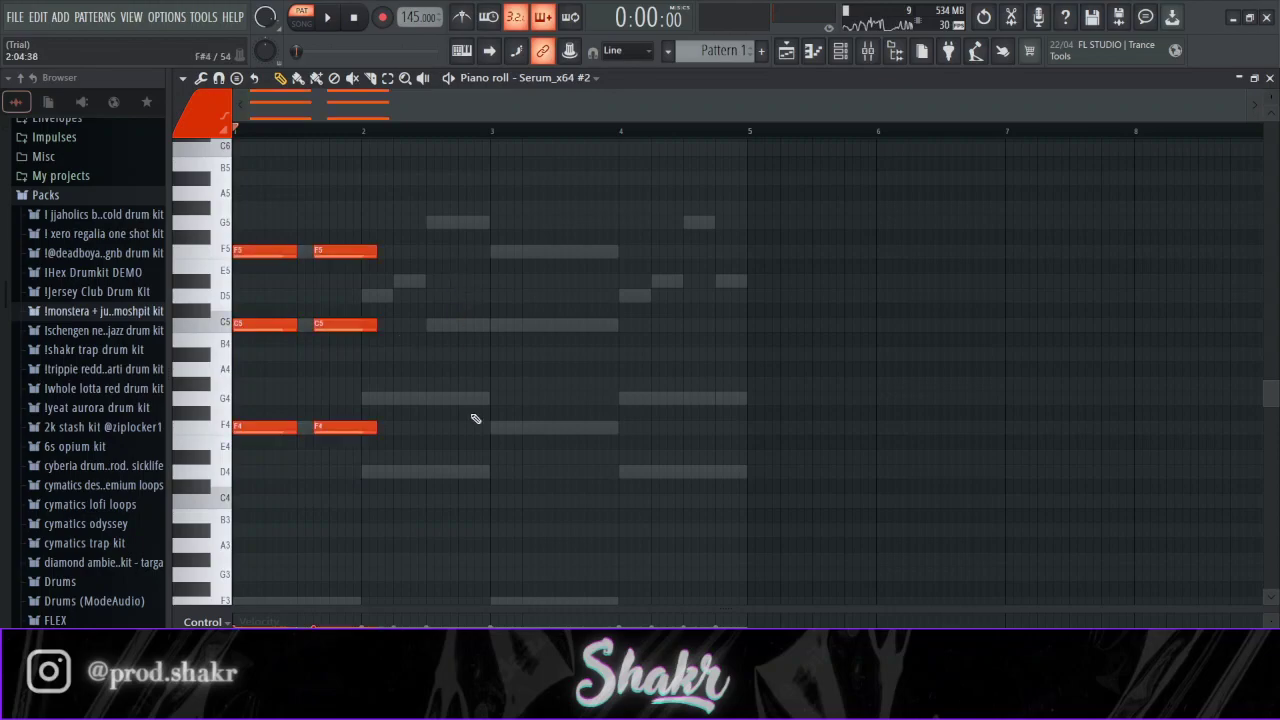
pyautogui.scroll(1, 283, 262)
pyautogui.moveTo(258, 262); pyautogui.dragTo(418, 263)
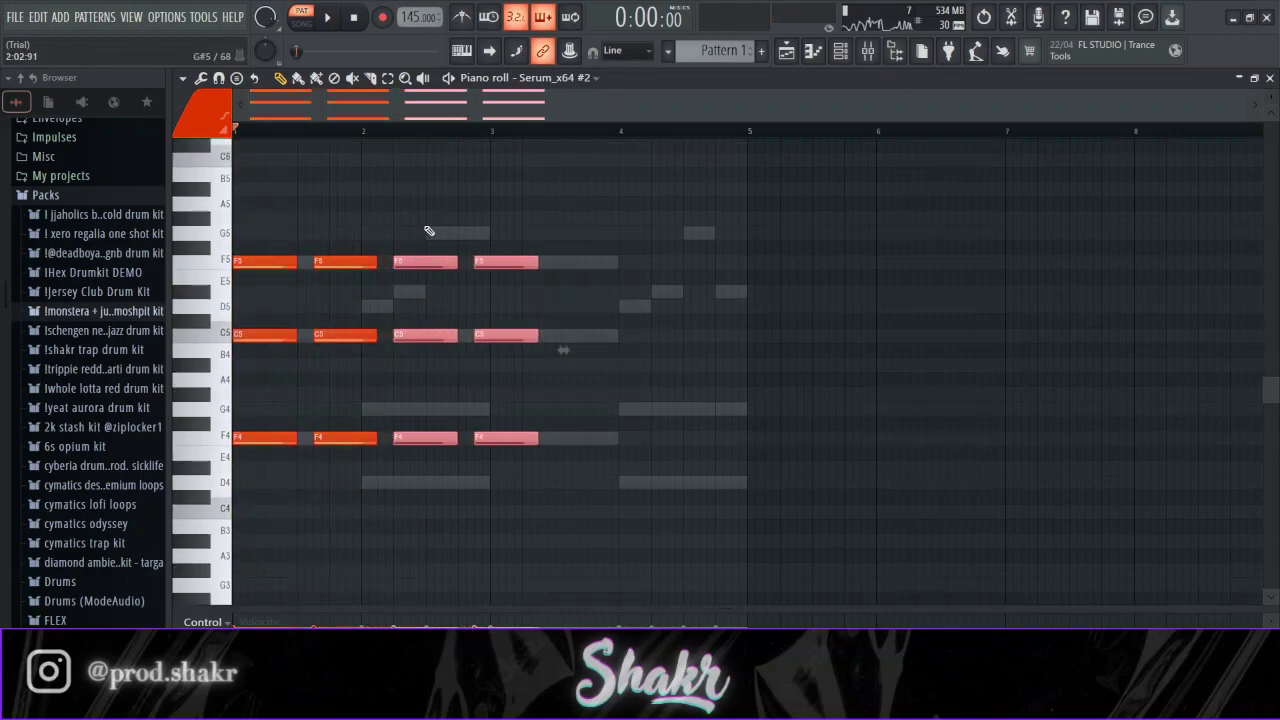
pyautogui.hotkey('ctrl', 'd')
# - Duplicate the three chords from bars 1 and 2 into bars 3 and 4 and play the pattern
pyautogui.hotkey('ctrl', 'a')
pyautogui.scroll(1, 249, 247)
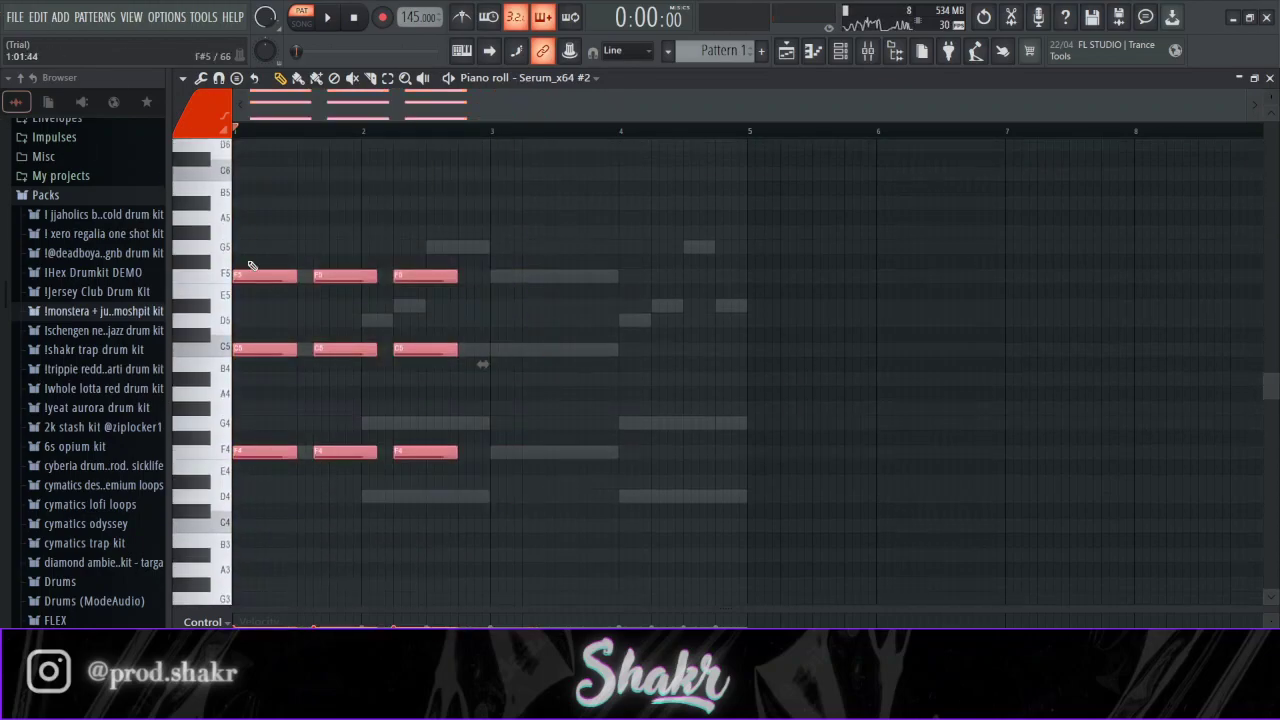
pyautogui.hotkey('ctrl', 'b')
pyautogui.press('space')
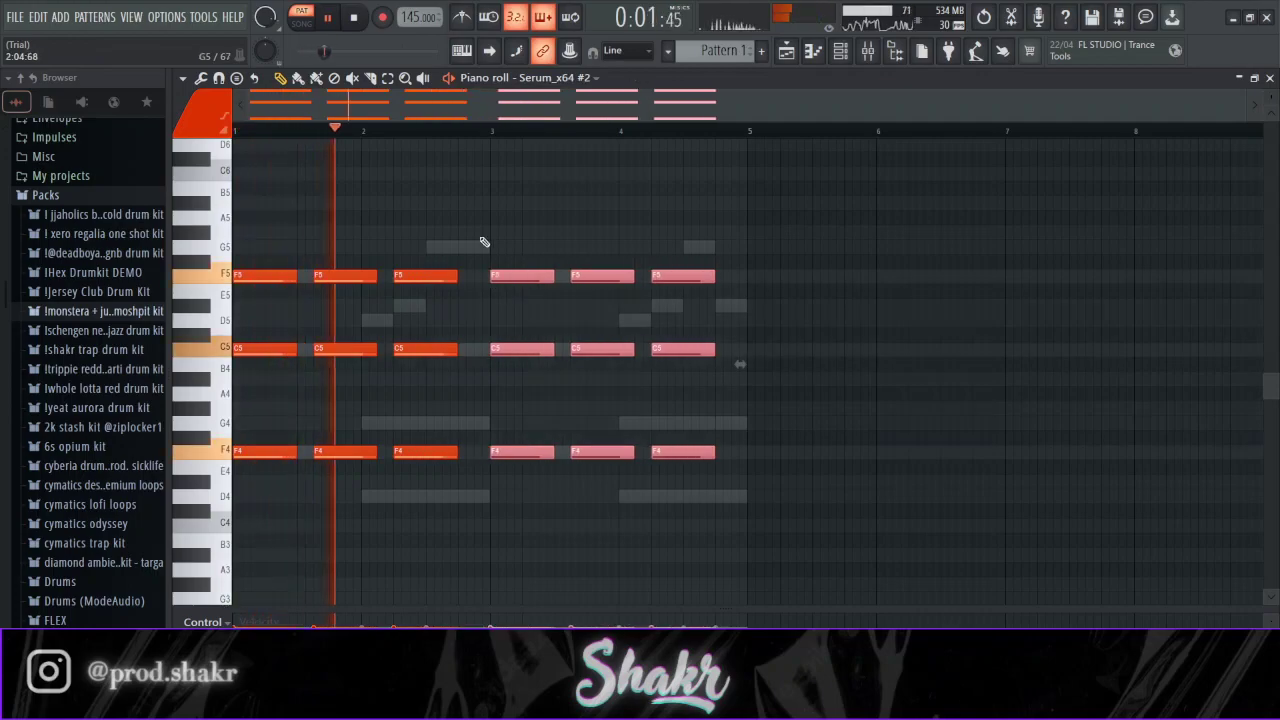
pyautogui.hotkey('ctrl', 'd')
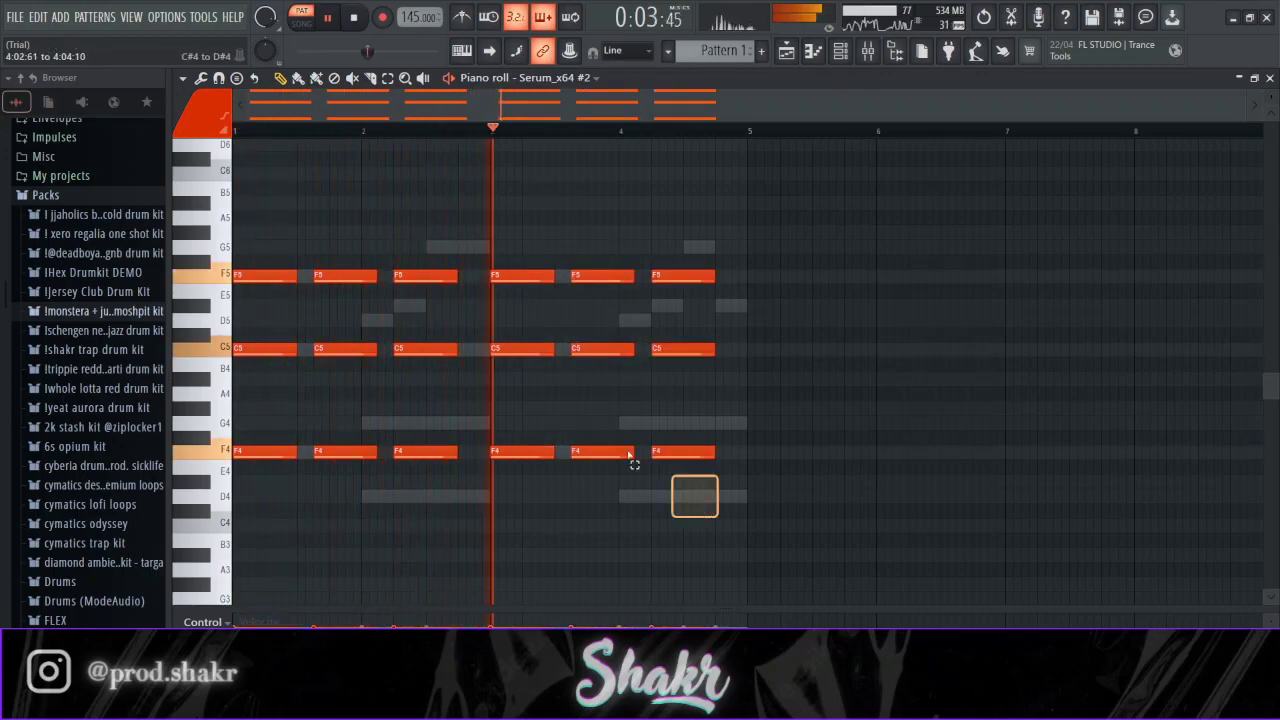
# - Shorten all the chord notes in the four bars to 1.5 beats
pyautogui.hotkey('ctrl', 'a')
pyautogui.scroll(1, 427, 304)
pyautogui.moveTo(456, 287); pyautogui.dragTo(441, 287)
pyautogui.hotkey('ctrl', 'd')
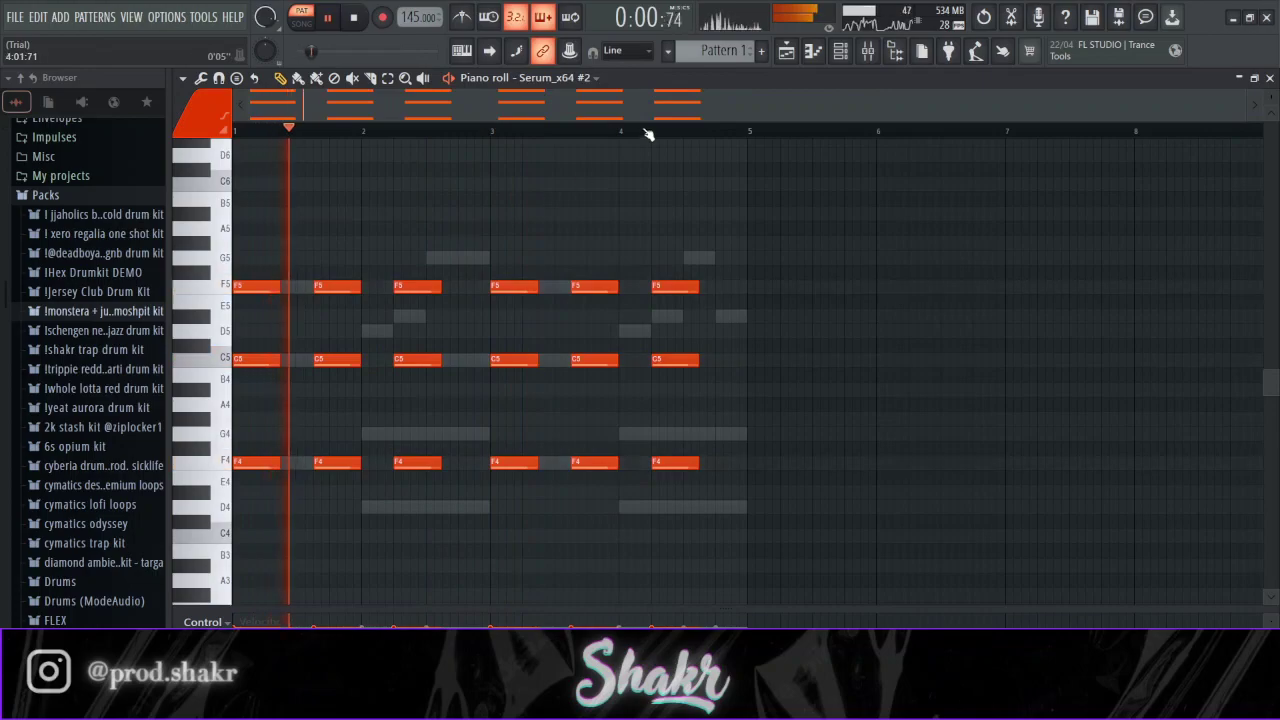
# - Reopen the second Serum's preset browser and audition pad - loyaaaaaa with the chord pattern
pyautogui.click(850, 55)
pyautogui.click(320, 267)
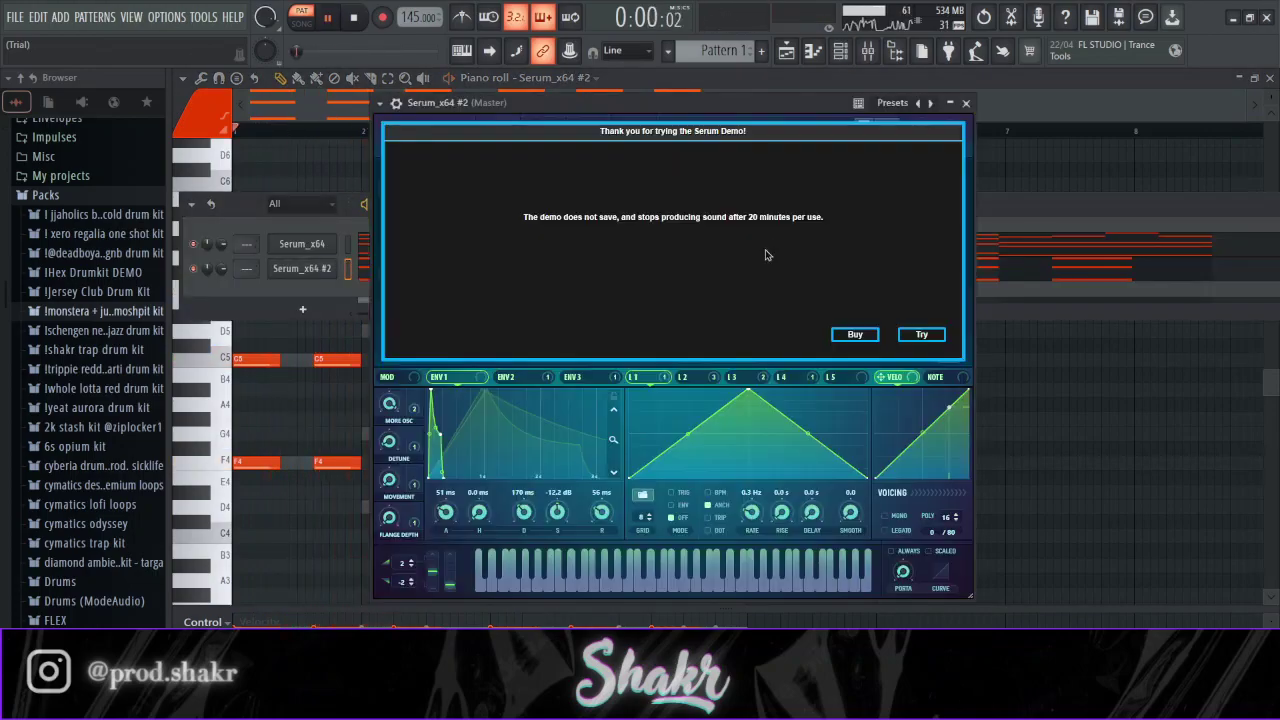
pyautogui.click(921, 334)
pyautogui.press('space')
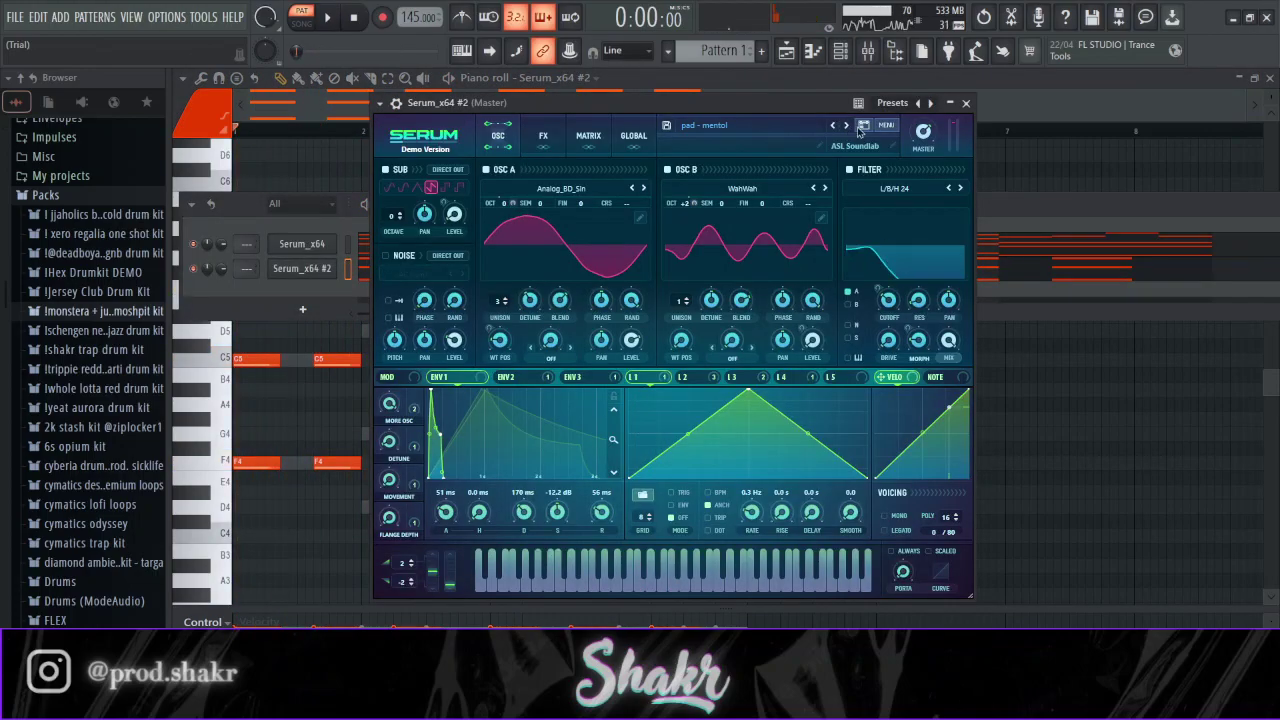
pyautogui.click(858, 131)
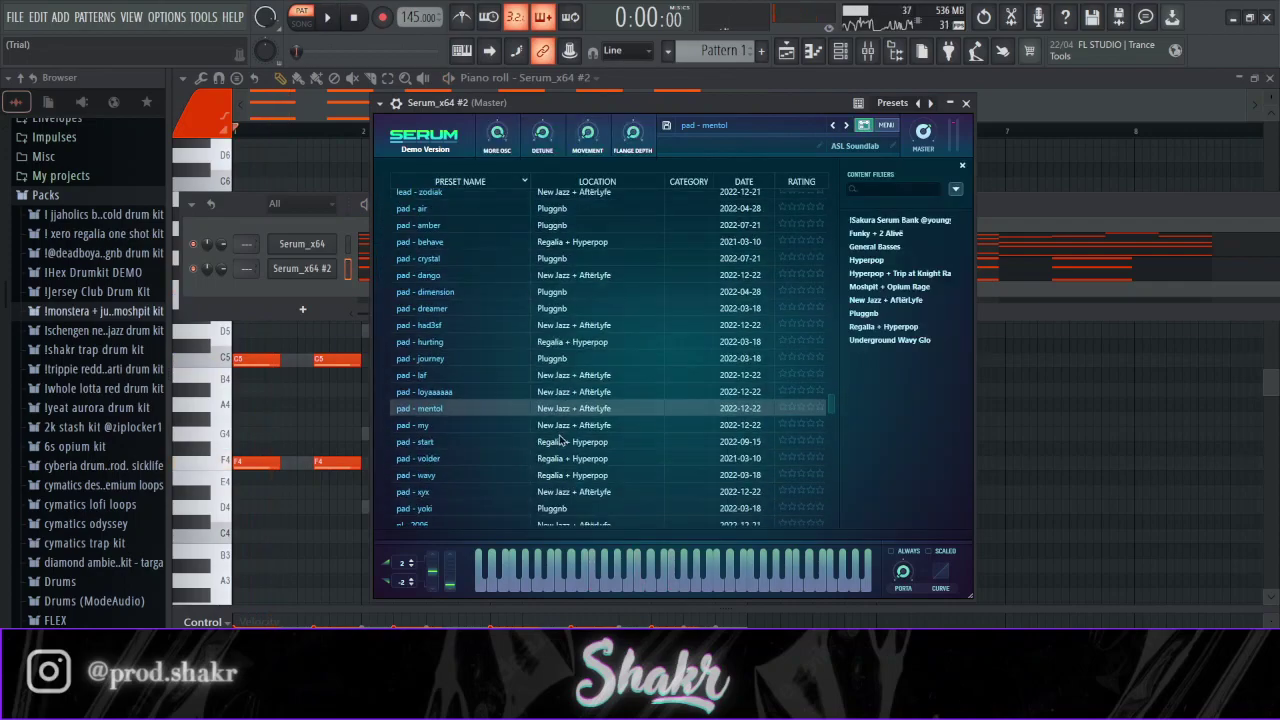
pyautogui.click(555, 392)
pyautogui.press('space')
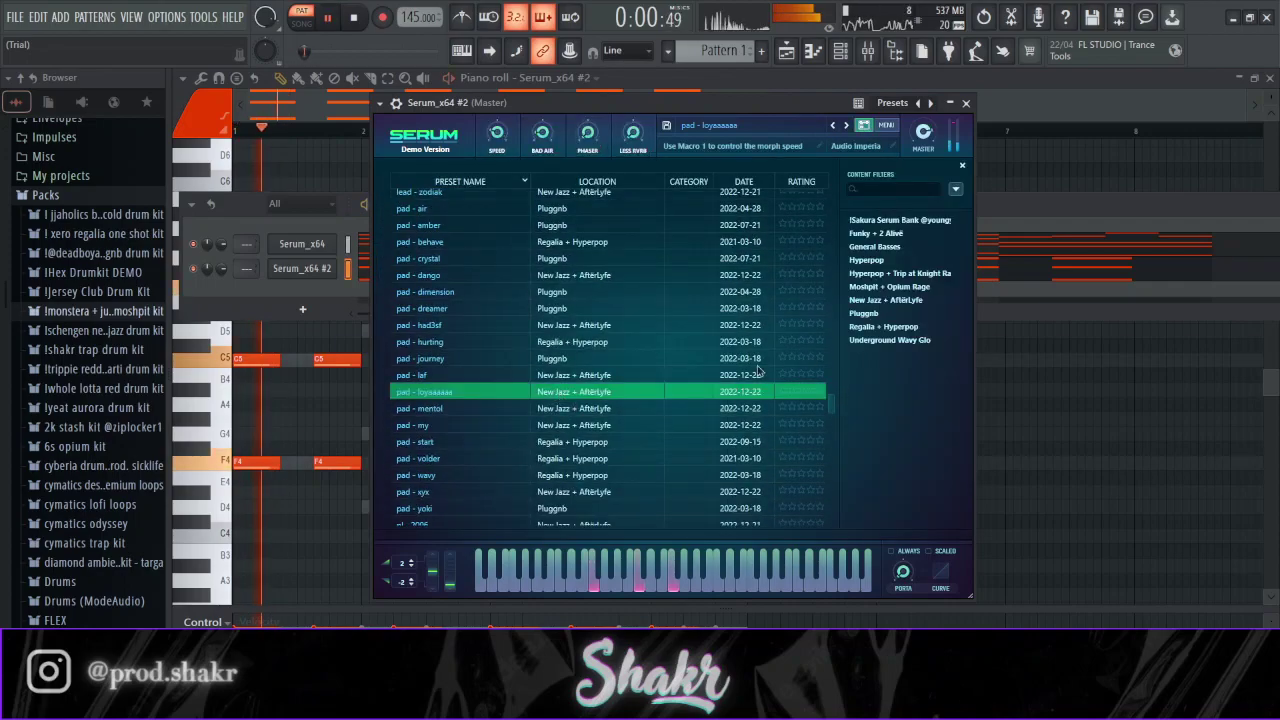
# - Filter the presets to the New Jazz + AftërLyfe bank and audition pad - dango and pad - had3sf with the chords
pyautogui.click(873, 300)
pyautogui.press('space')
pyautogui.scroll(-4, 567, 385)
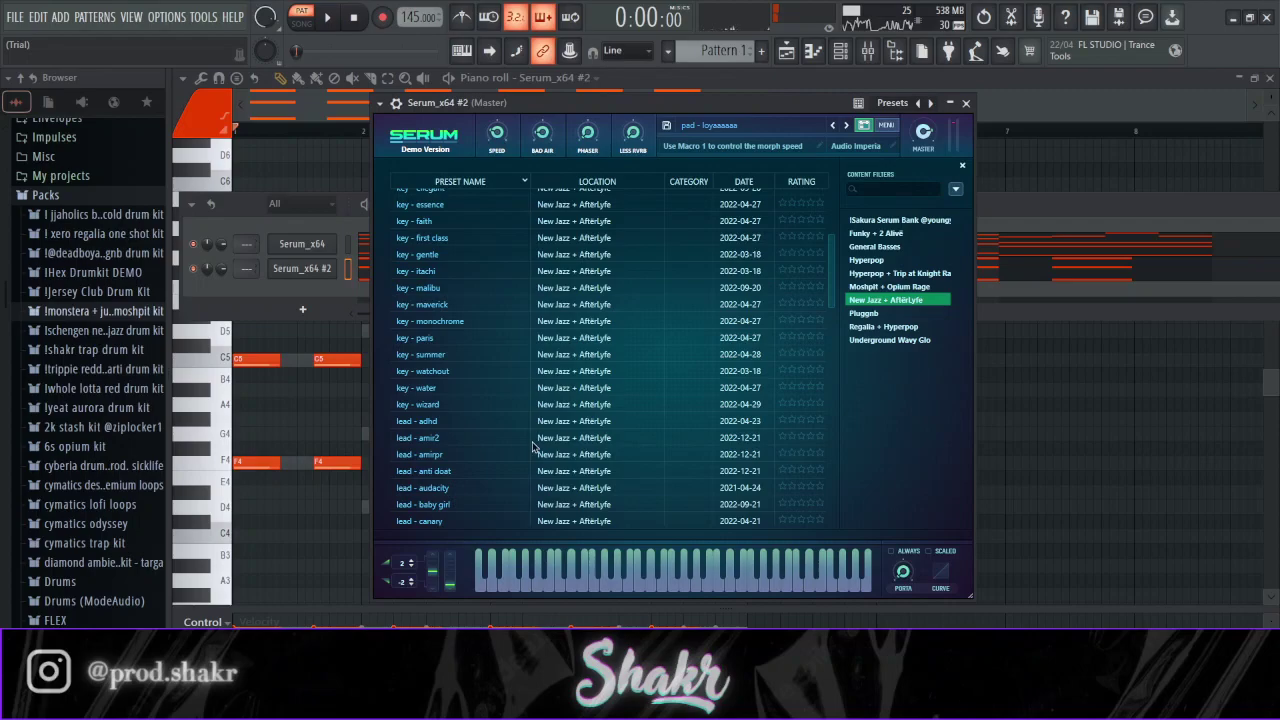
pyautogui.scroll(-8, 547, 394)
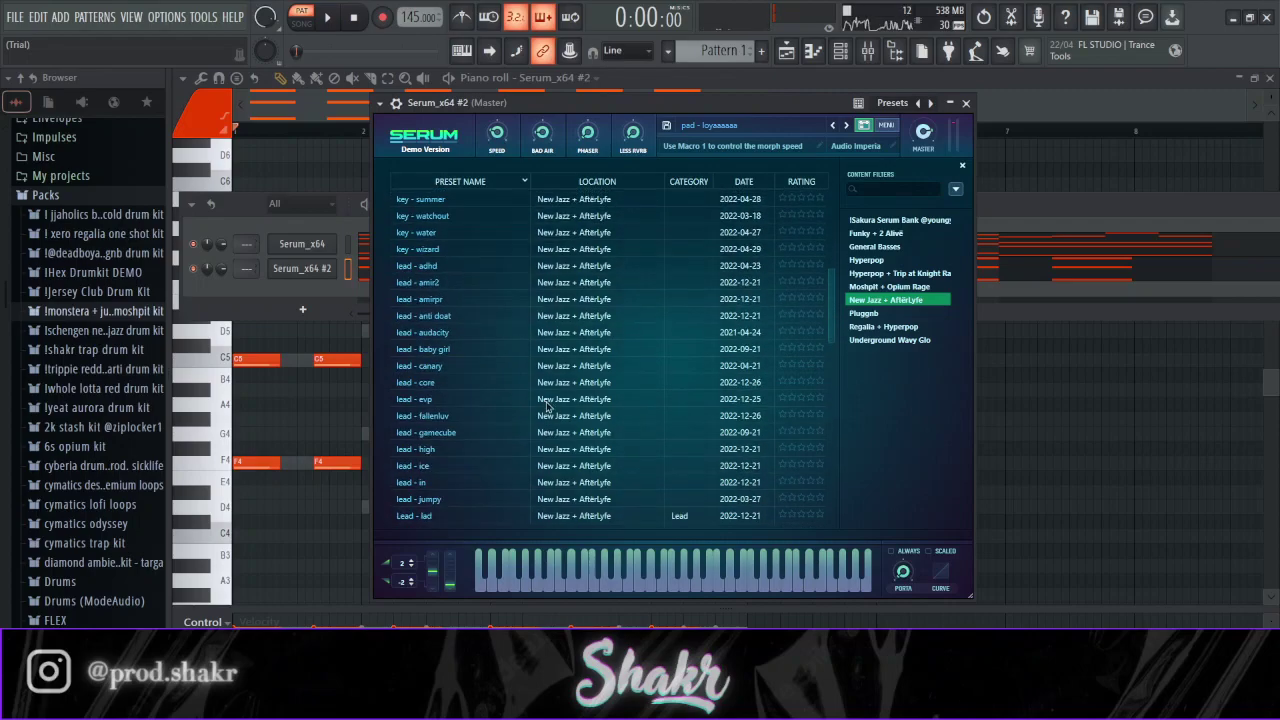
pyautogui.scroll(-3, 547, 405)
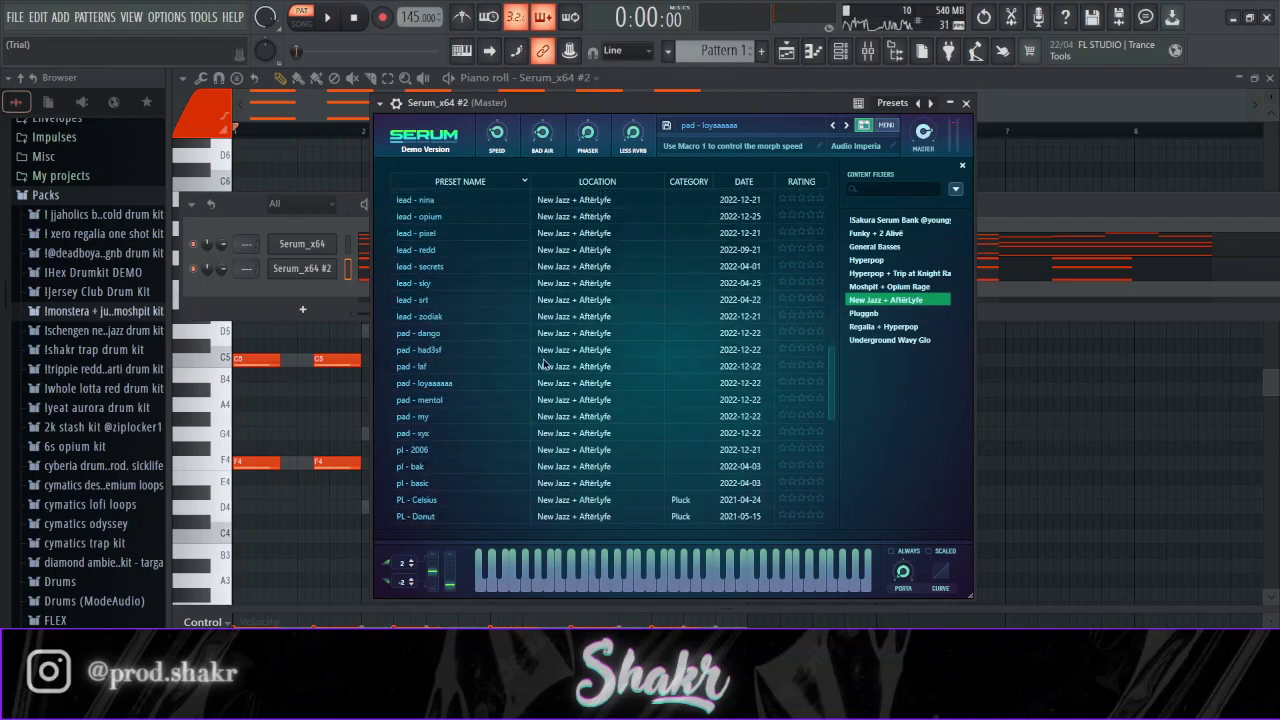
pyautogui.click(553, 336)
pyautogui.press('space')
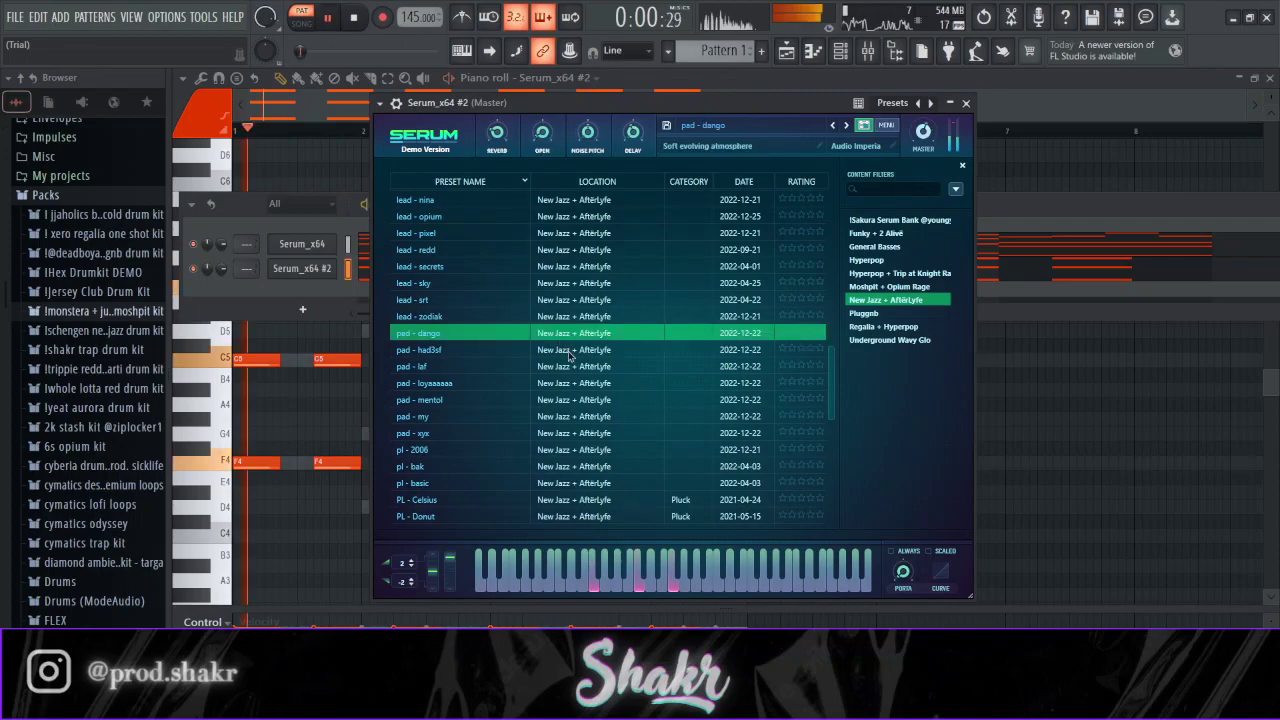
pyautogui.press('space')
pyautogui.click(575, 352)
pyautogui.press('space')
pyautogui.press('space')
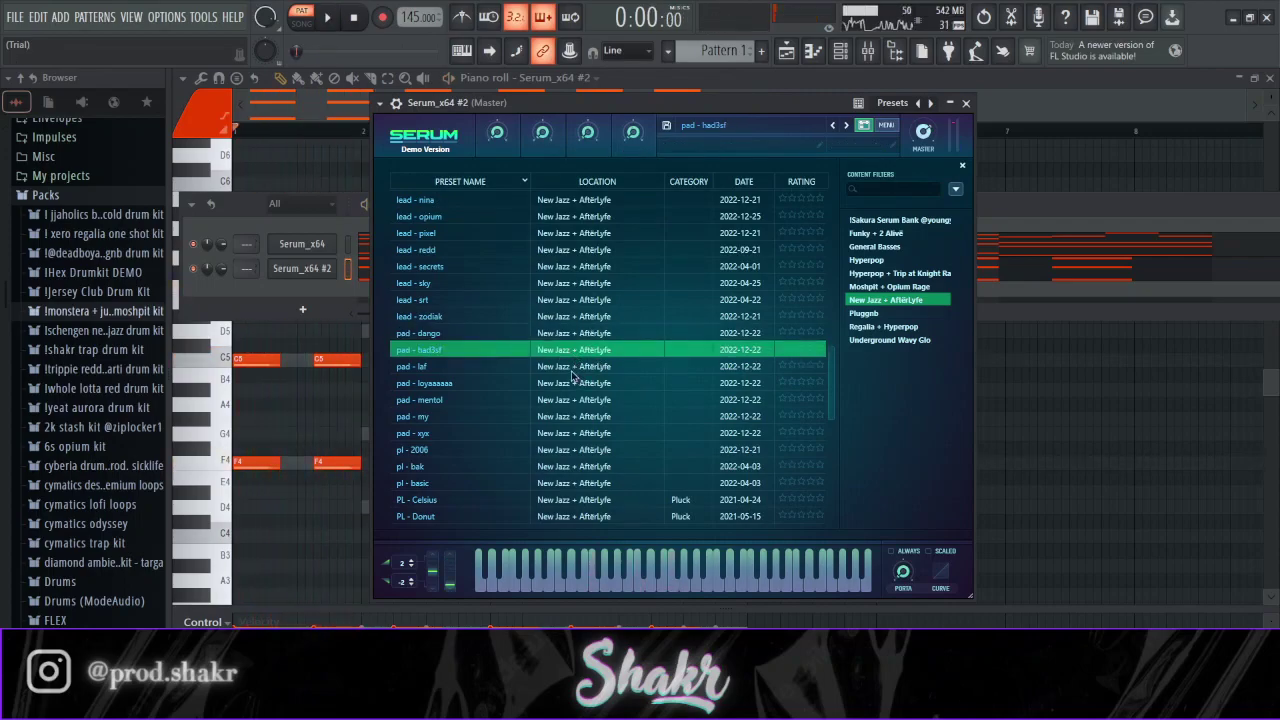
# - Audition the pad - laf, pad - loyaaaaaa, pad - mentol, pad - my and pad - xyx presets with the chord pattern
pyautogui.click(573, 368)
pyautogui.press('space')
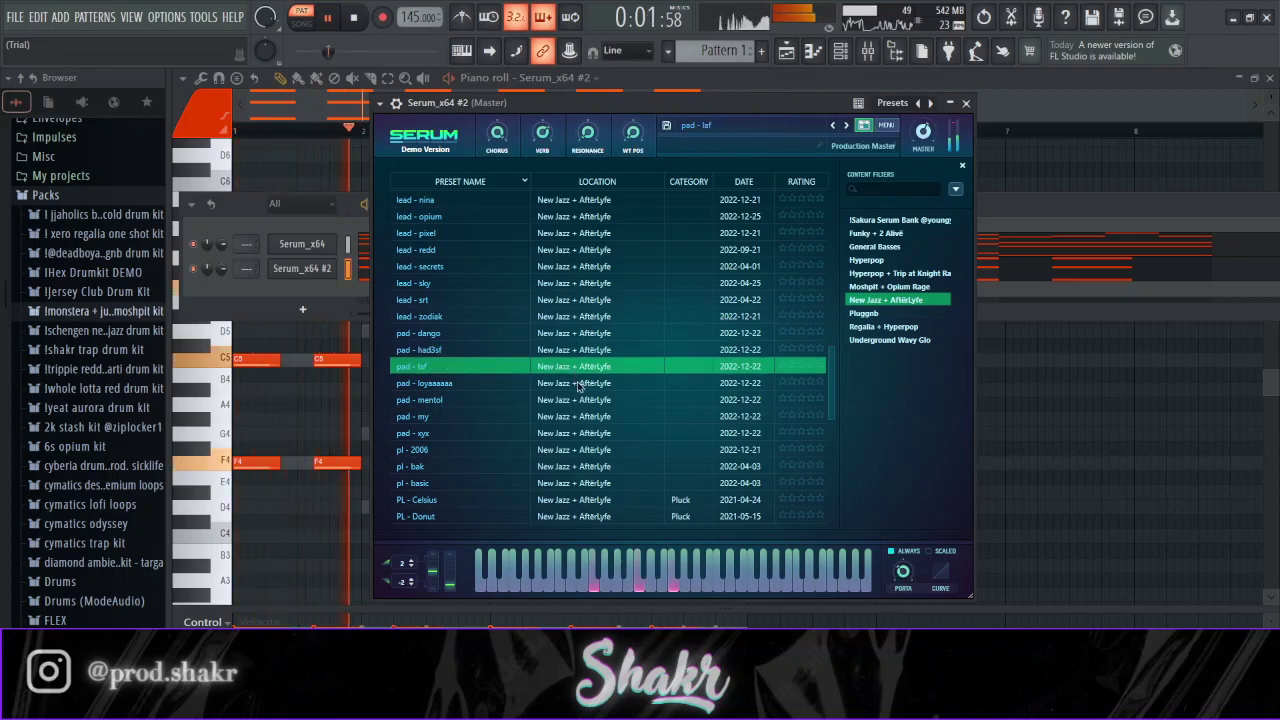
pyautogui.click(577, 385)
pyautogui.click(589, 402)
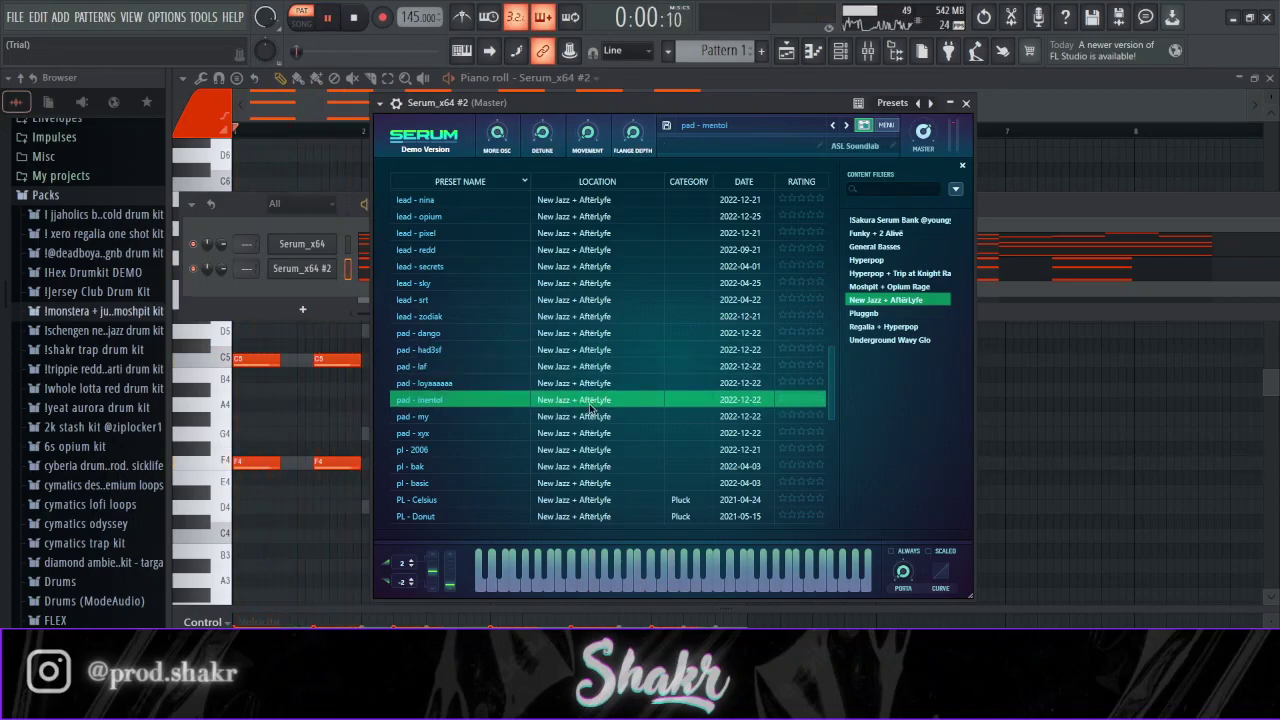
pyautogui.press('space')
pyautogui.click(594, 417)
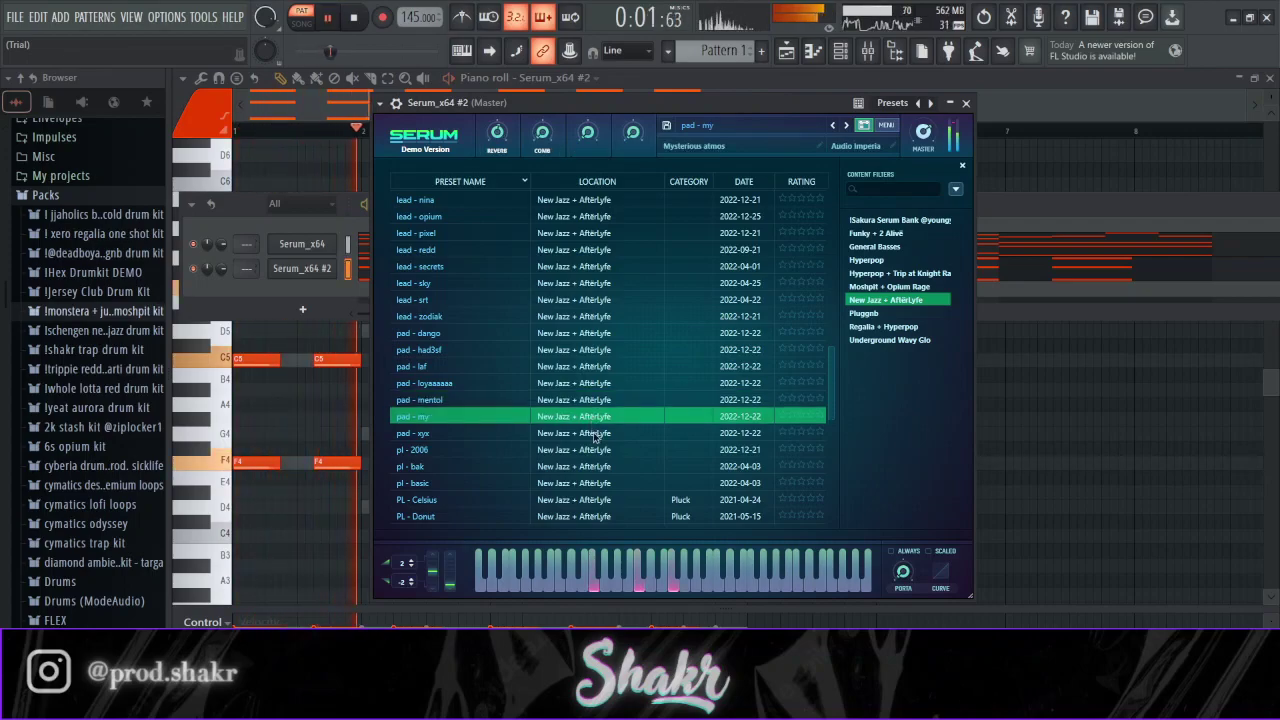
pyautogui.click(595, 435)
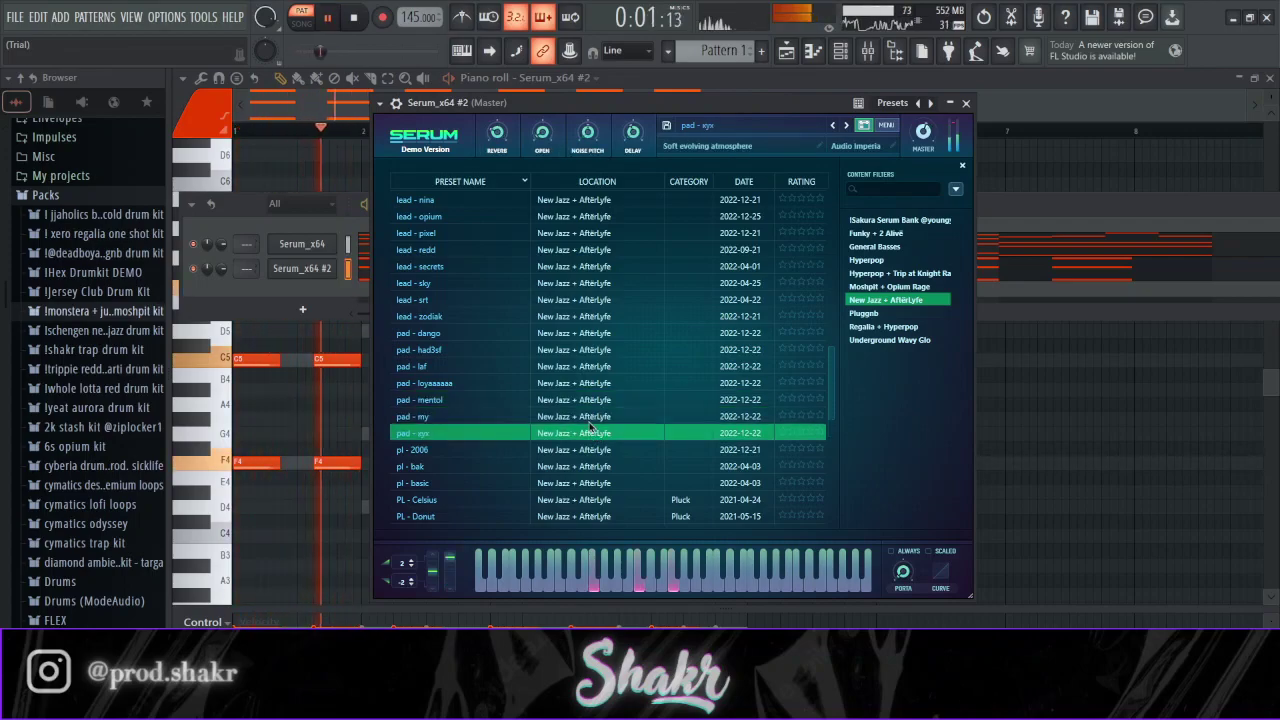
# - Load the pad - laf preset and return to the synth's oscillator view
pyautogui.click(577, 384)
pyautogui.click(567, 367)
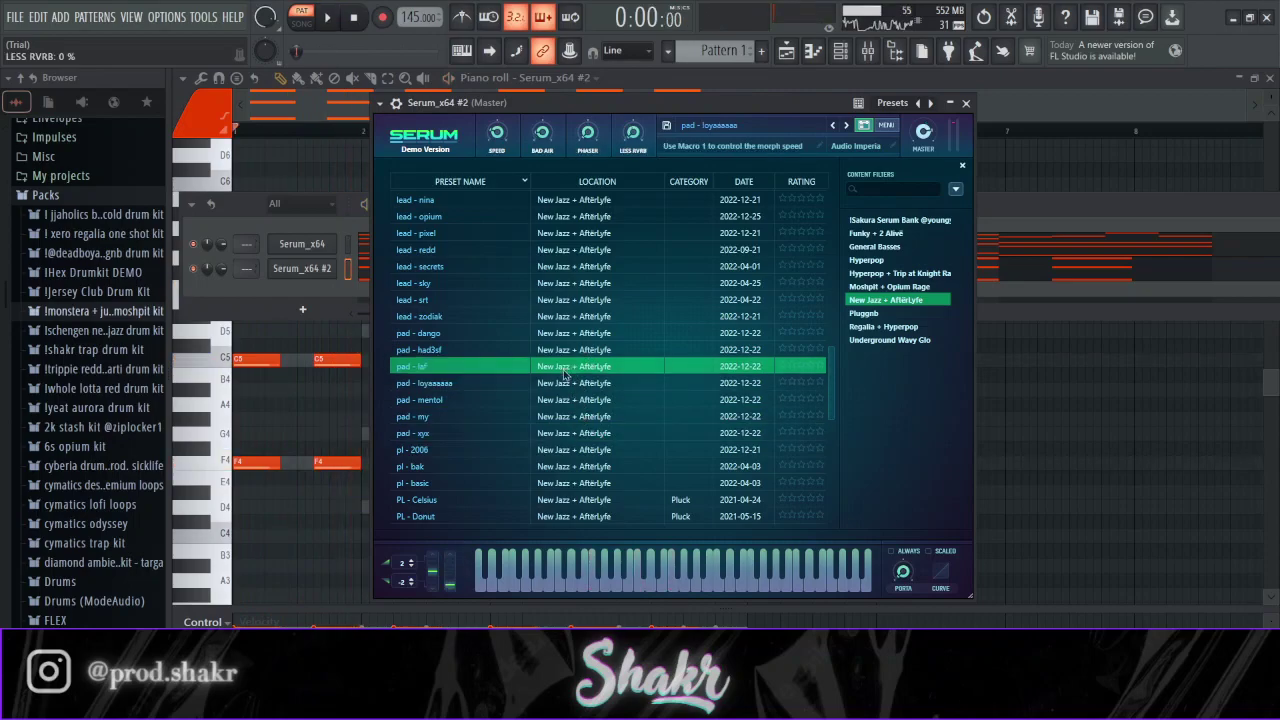
pyautogui.click(861, 126)
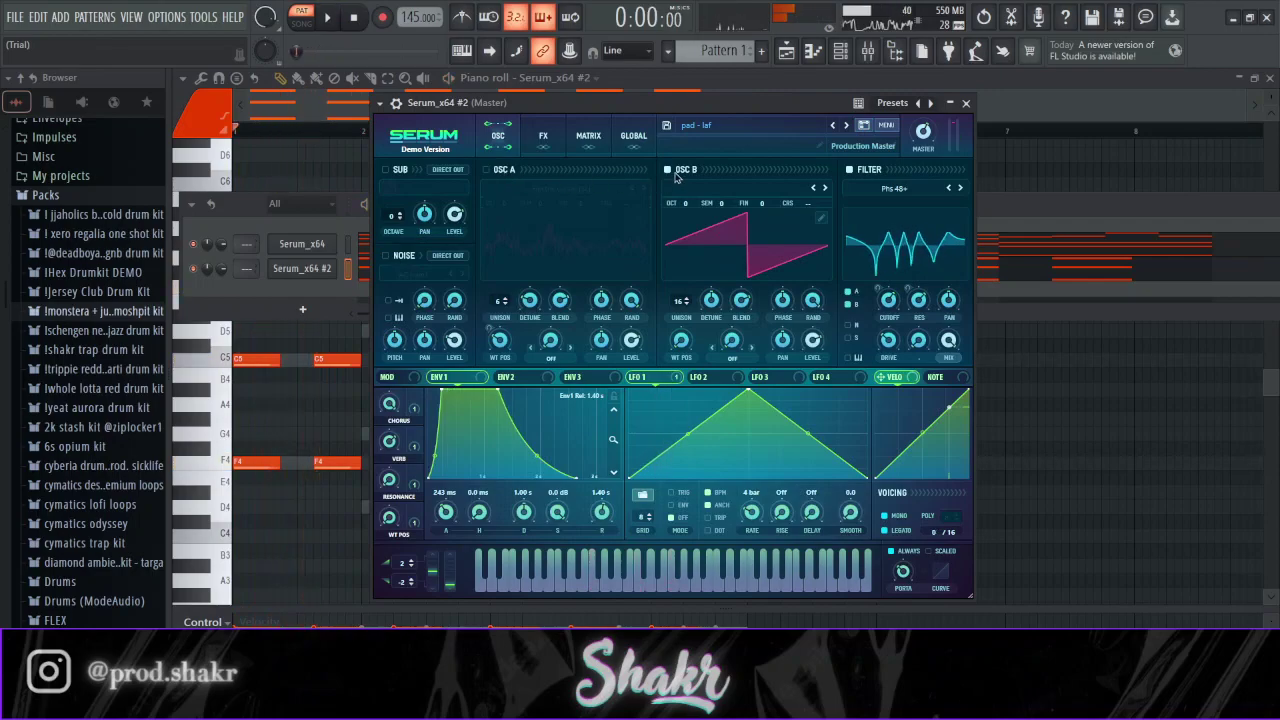
# - Enable oscillator A alongside oscillator B and disable the filter in the pad - laf preset
pyautogui.click(667, 169)
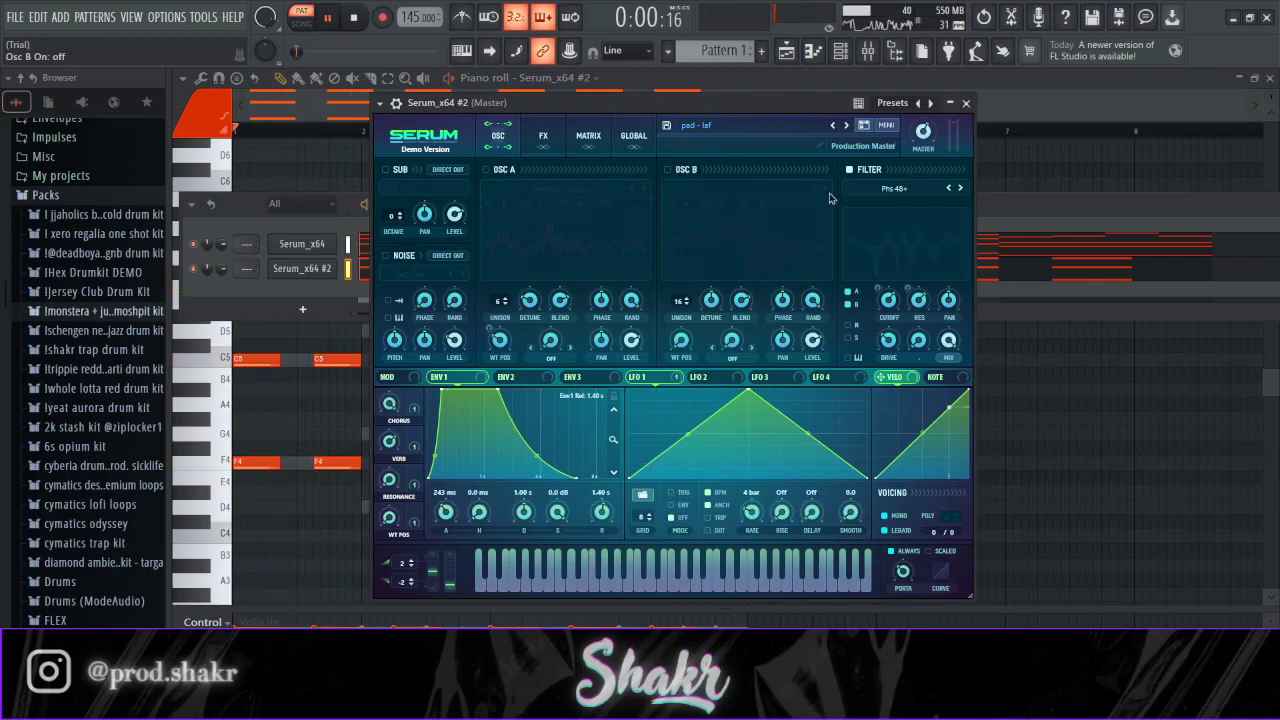
pyautogui.click(486, 169)
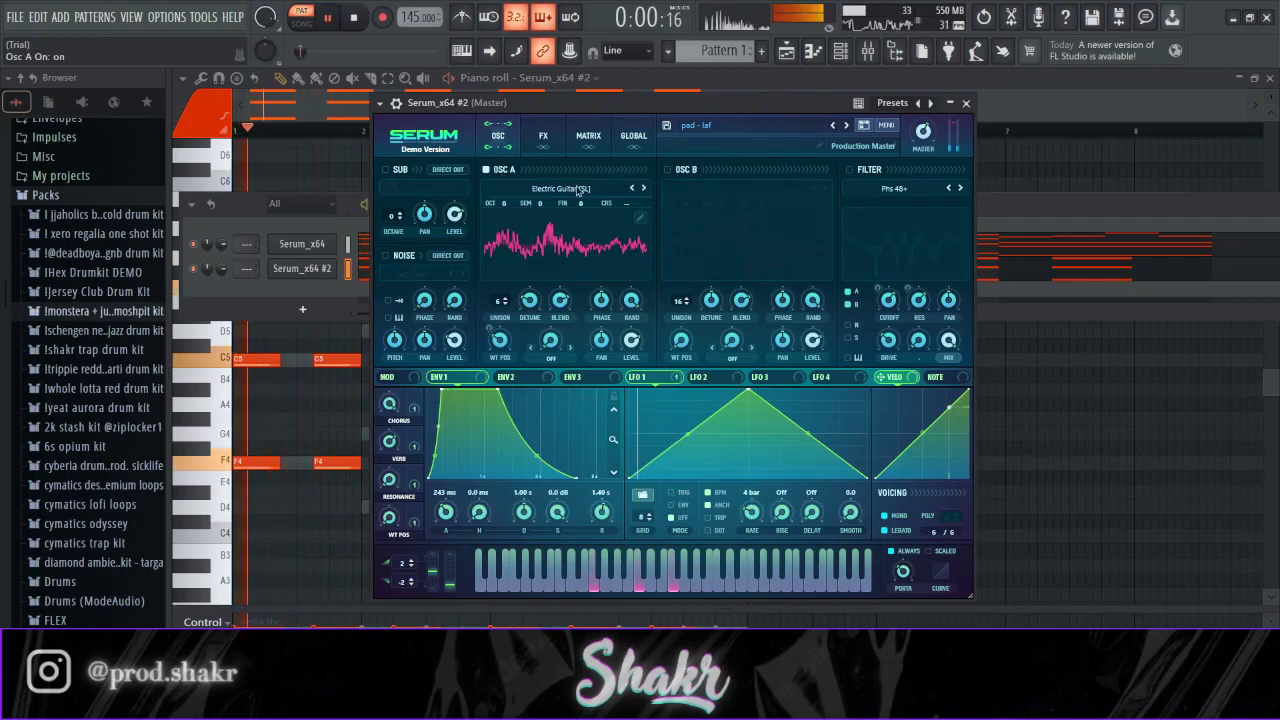
pyautogui.click(667, 169)
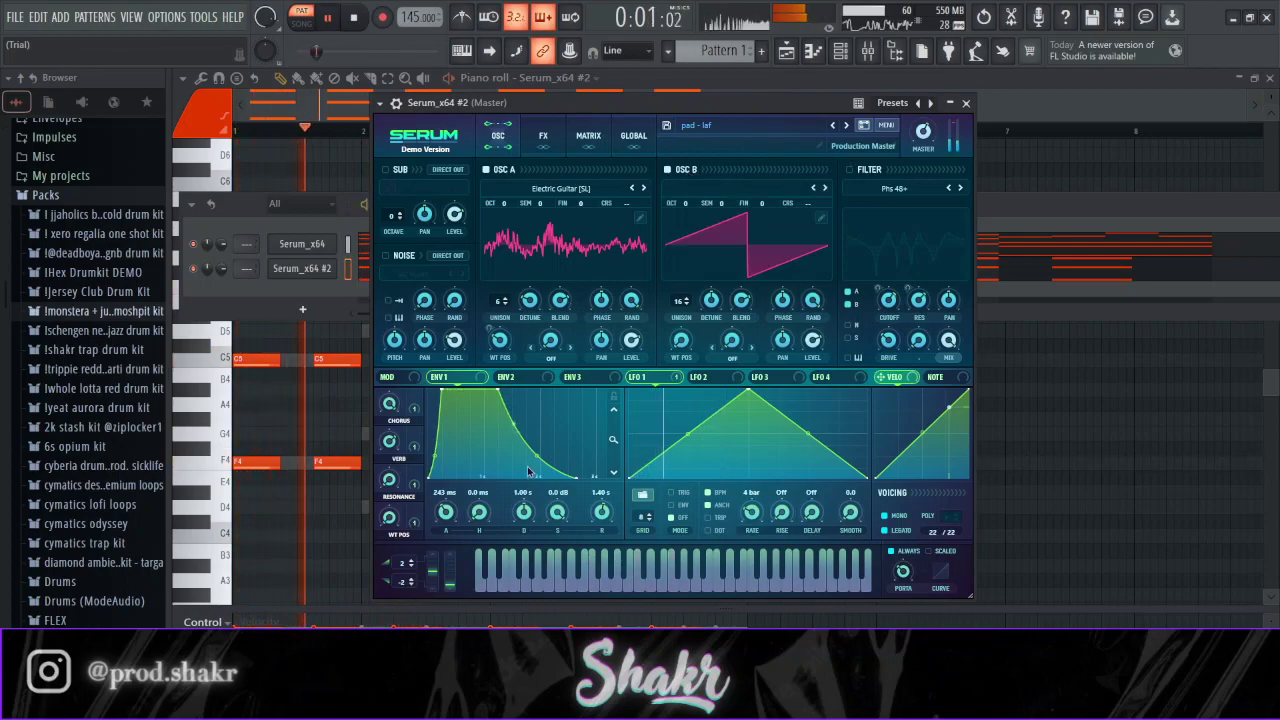
# - Set envelope 1 to 55 ms attack, 307 ms decay and 87 ms release, and close the synth
pyautogui.moveTo(602, 511); pyautogui.dragTo(602, 535)
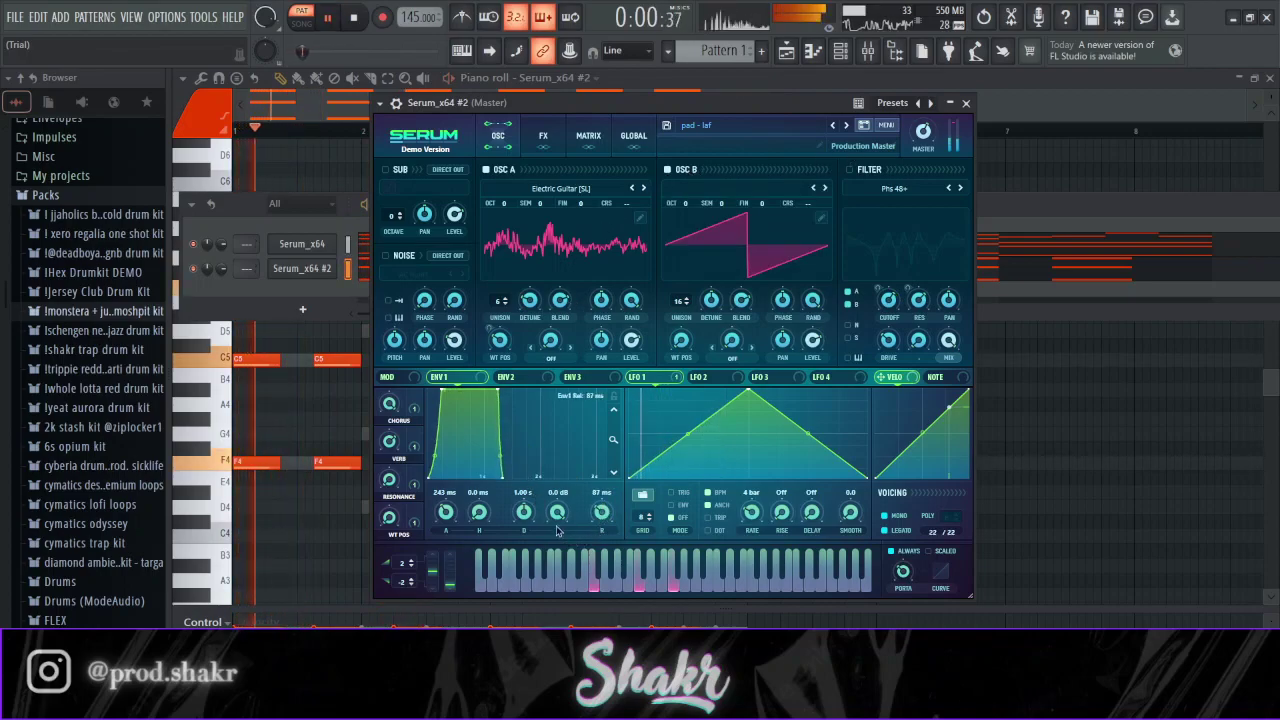
pyautogui.moveTo(523, 511); pyautogui.dragTo(446, 530)
pyautogui.press('space')
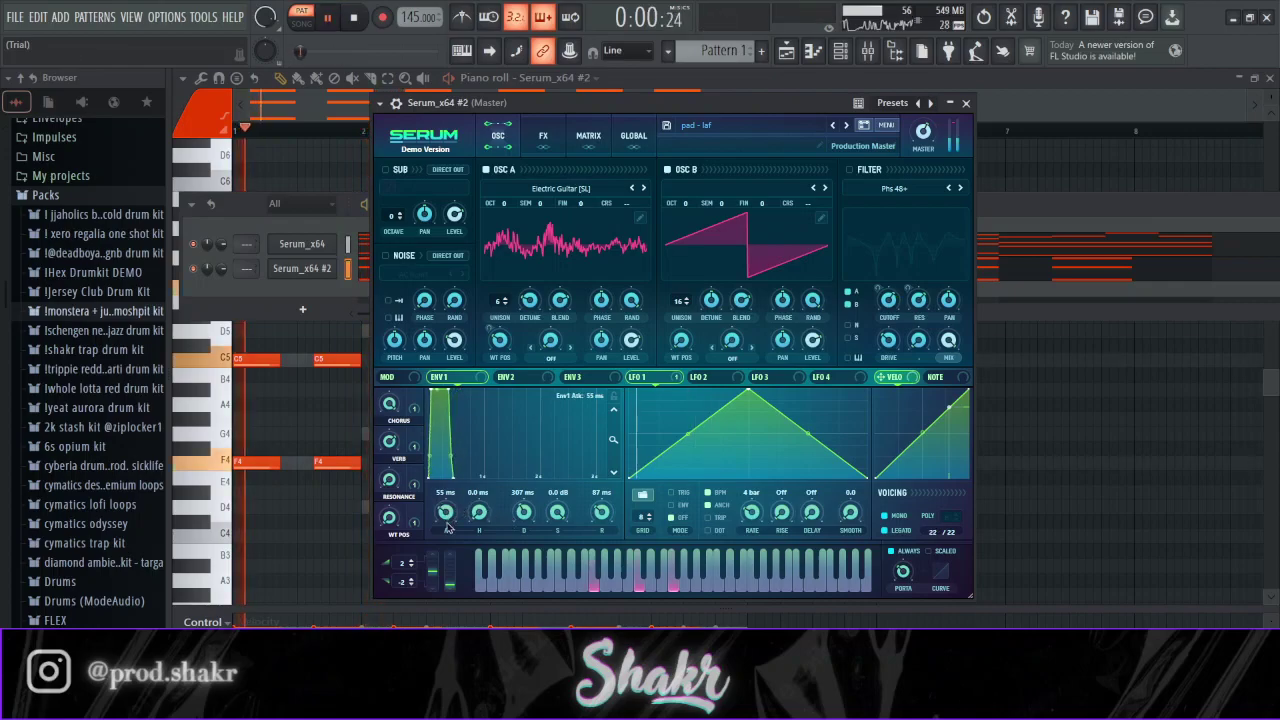
pyautogui.click(966, 104)
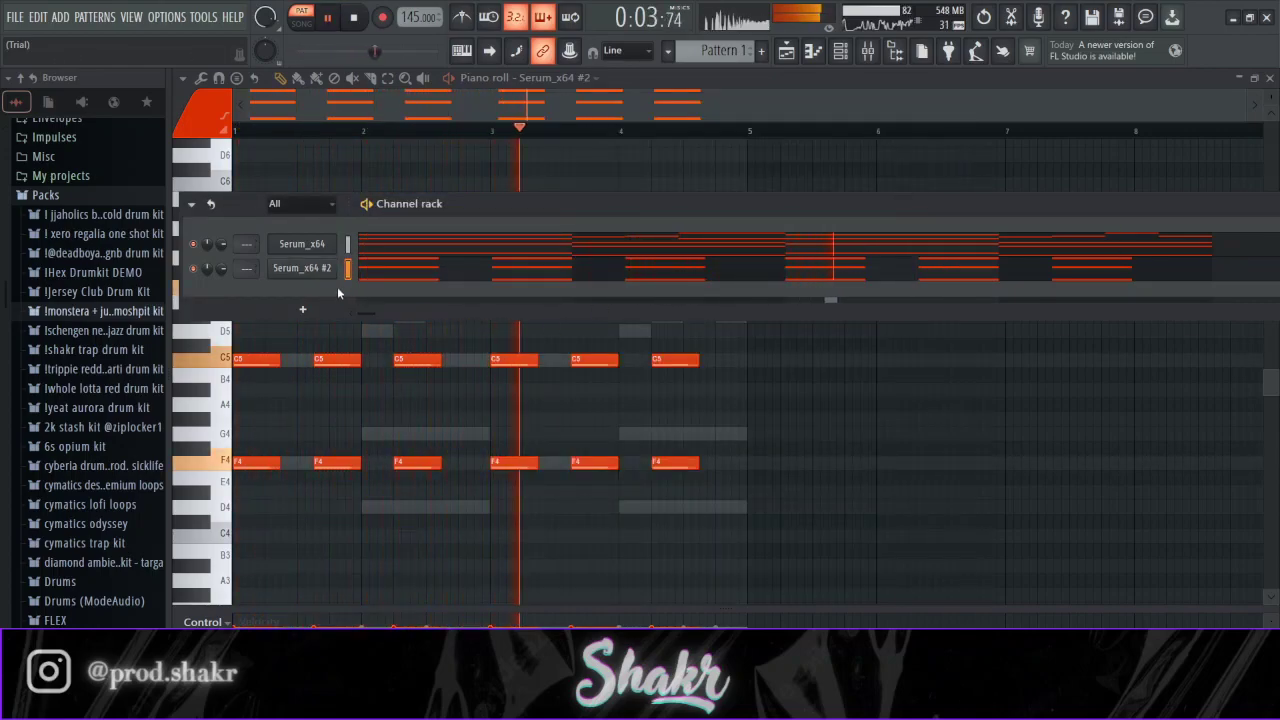
# - Lower the top note of the second chord in bars 1 and 3 to D5 and play the pattern
pyautogui.press('F6')
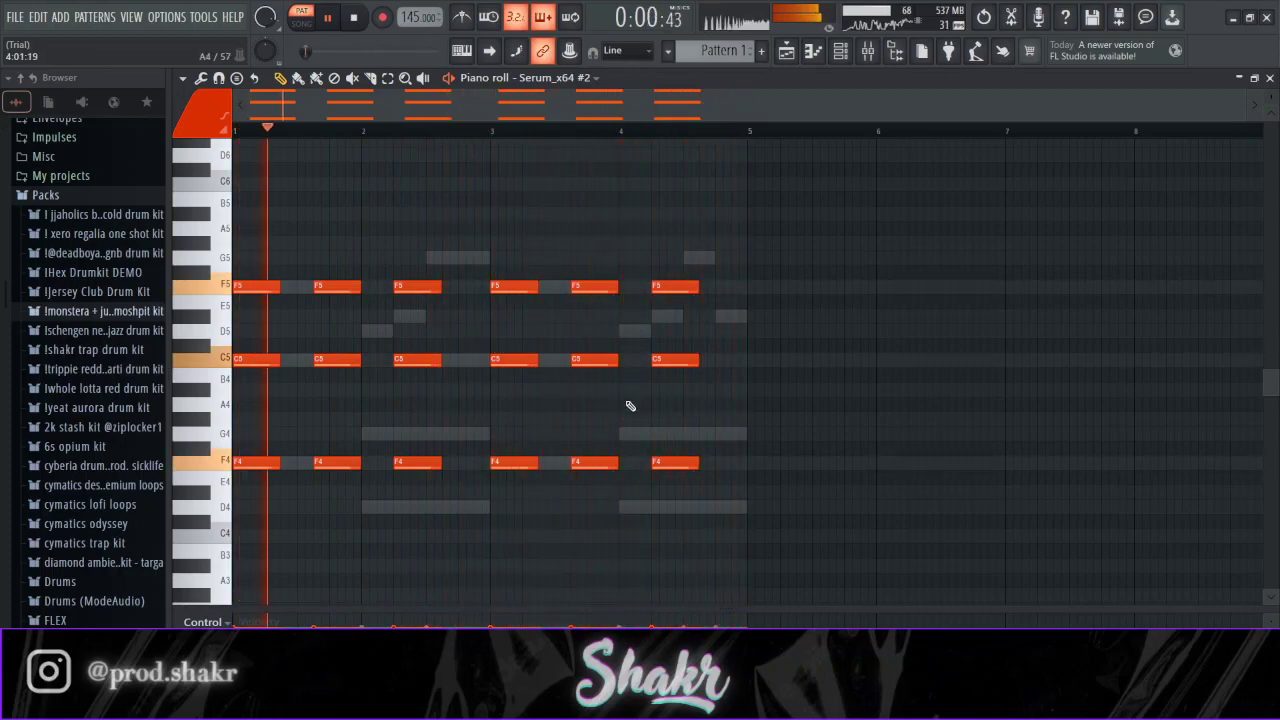
pyautogui.press('space')
pyautogui.moveTo(341, 290); pyautogui.dragTo(342, 337)
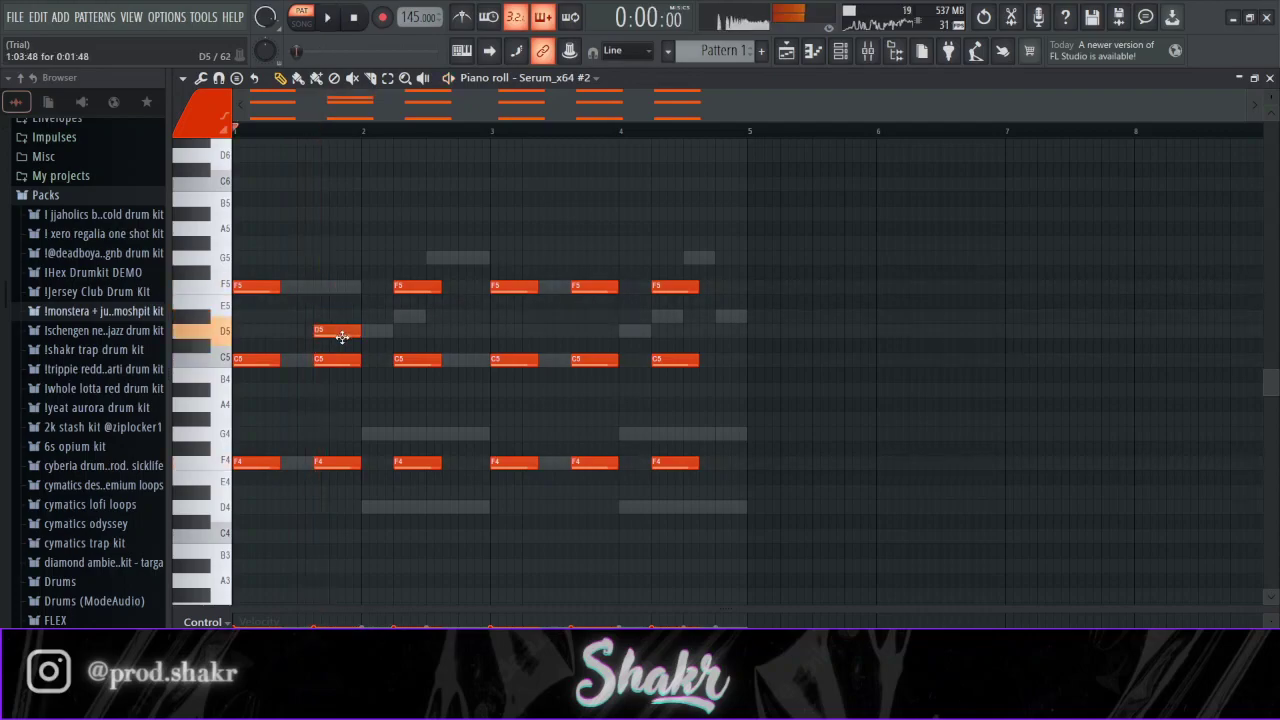
pyautogui.moveTo(579, 288); pyautogui.dragTo(586, 341)
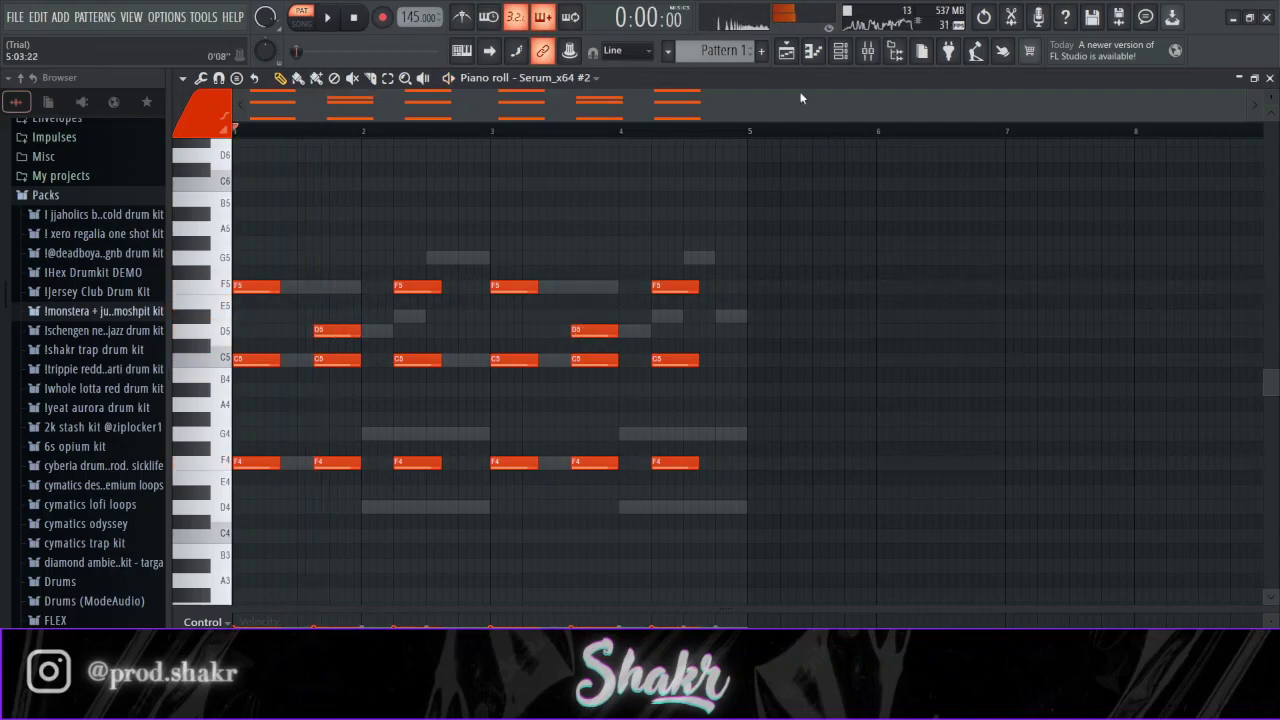
pyautogui.press('F6')
pyautogui.press('space')
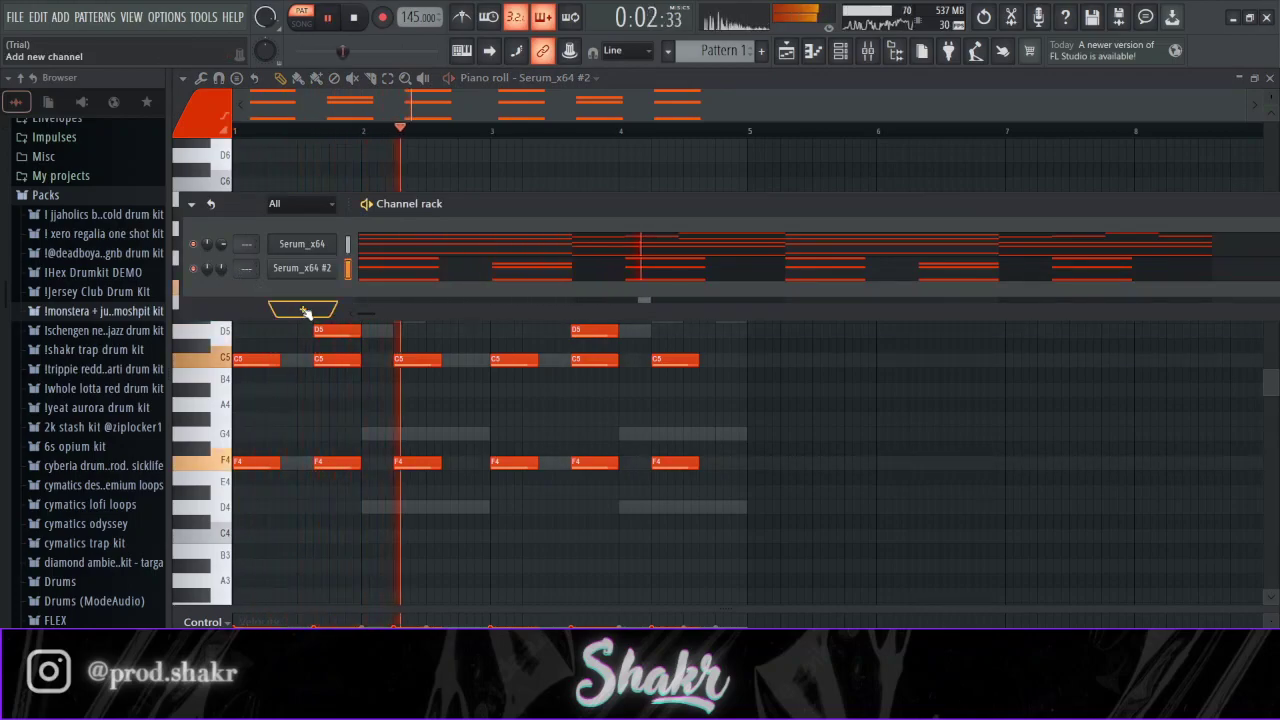
# - Move the top note of the second chord in bars 1 and 3 to G5
pyautogui.press('F6')
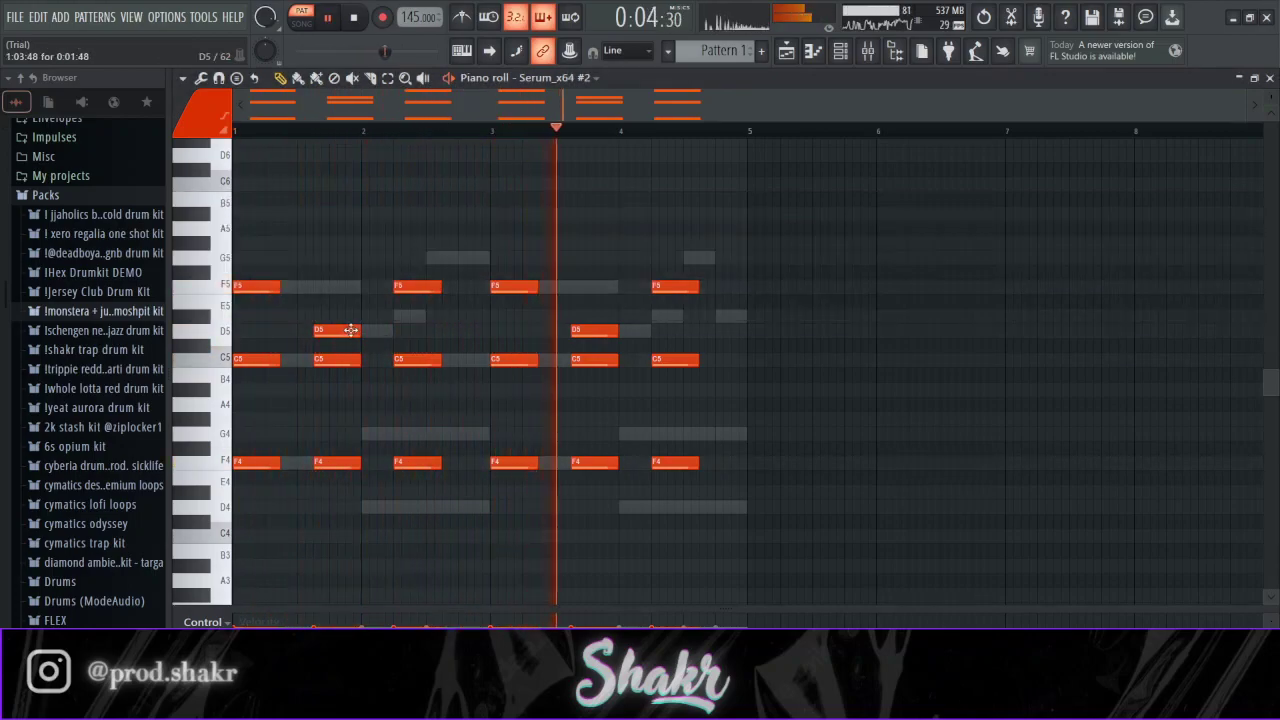
pyautogui.moveTo(351, 330); pyautogui.dragTo(349, 257)
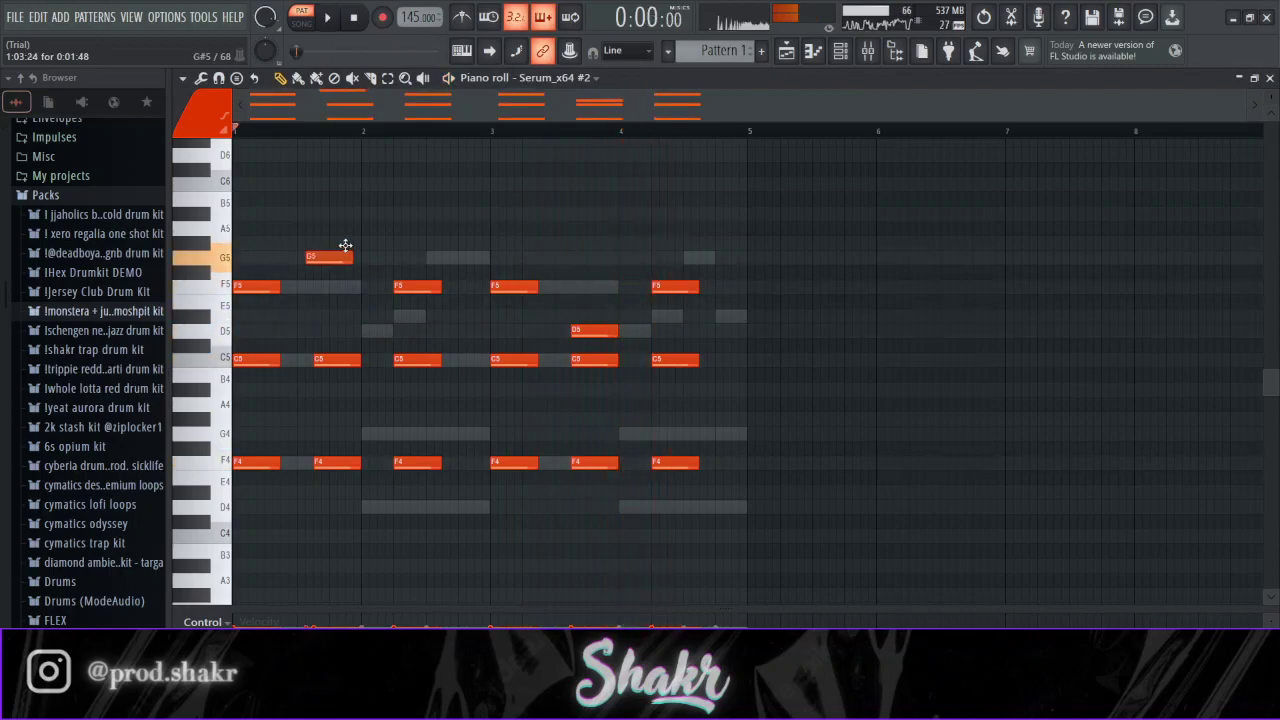
pyautogui.moveTo(601, 329); pyautogui.dragTo(604, 256)
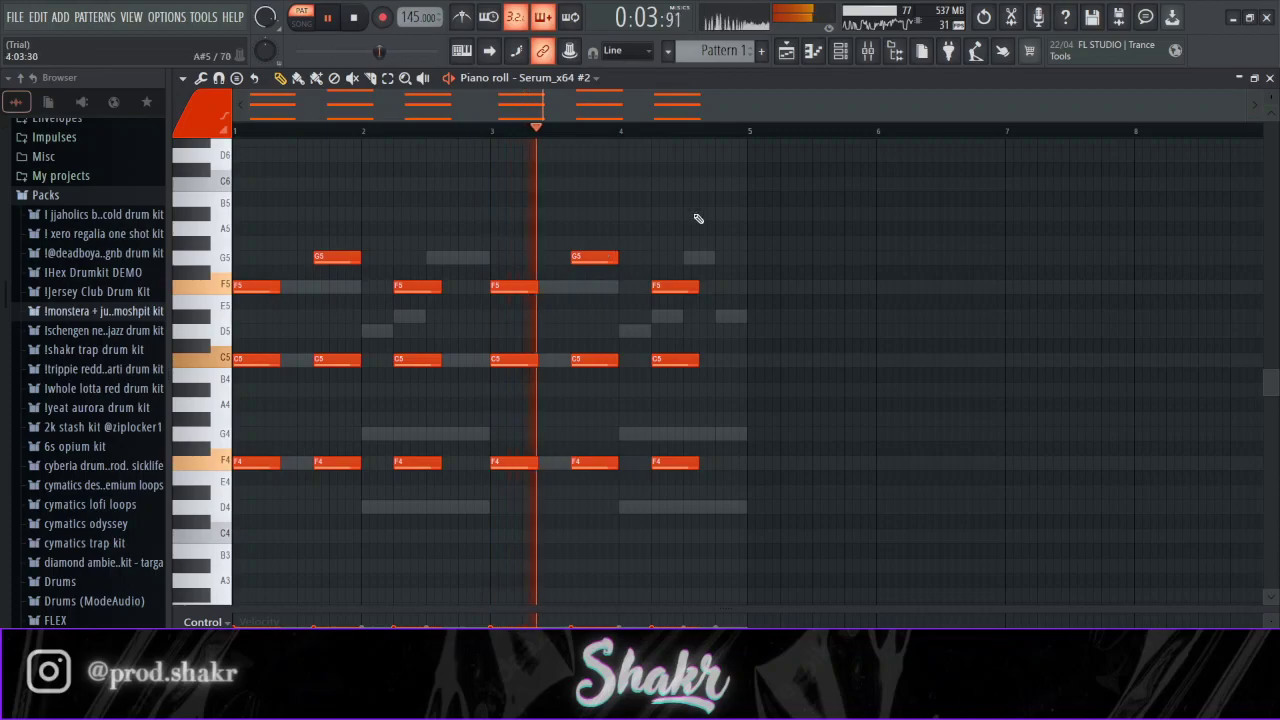
# - Delete all the F4 notes from the chords and play the pattern with the channel rack shown
pyautogui.press('space')
pyautogui.moveTo(589, 464); pyautogui.dragTo(591, 426)
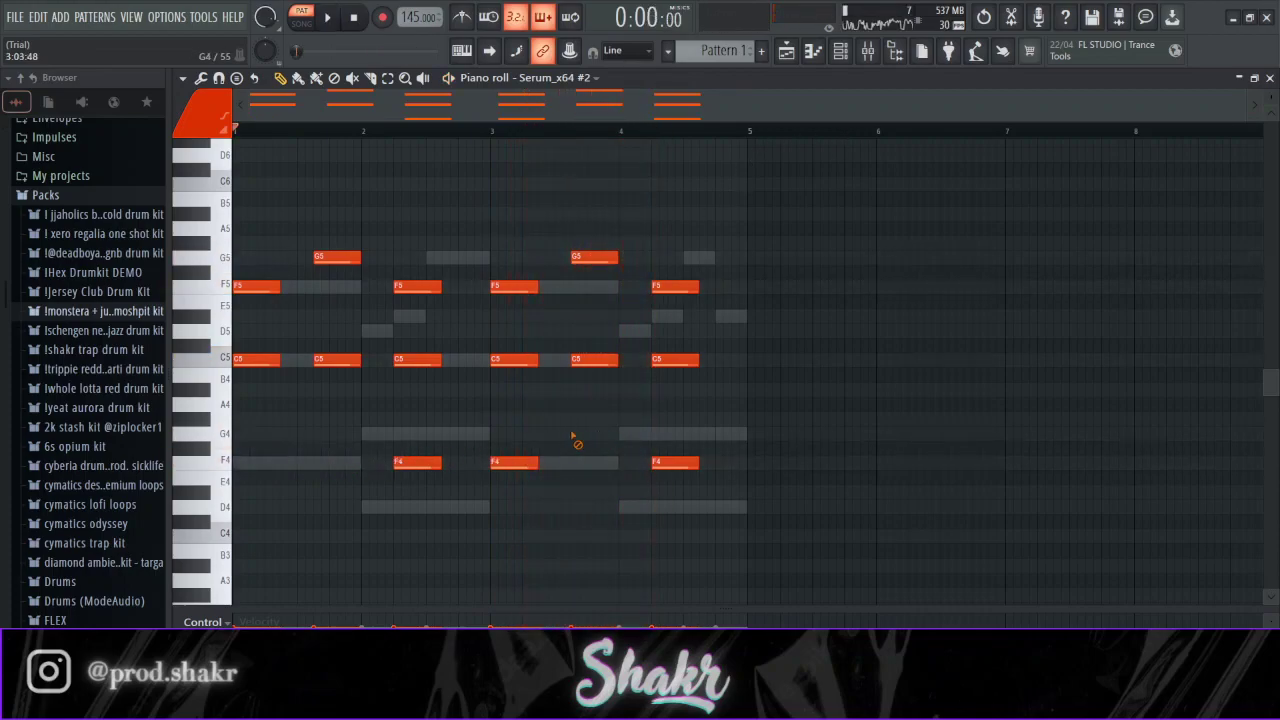
pyautogui.rightClick(672, 461)
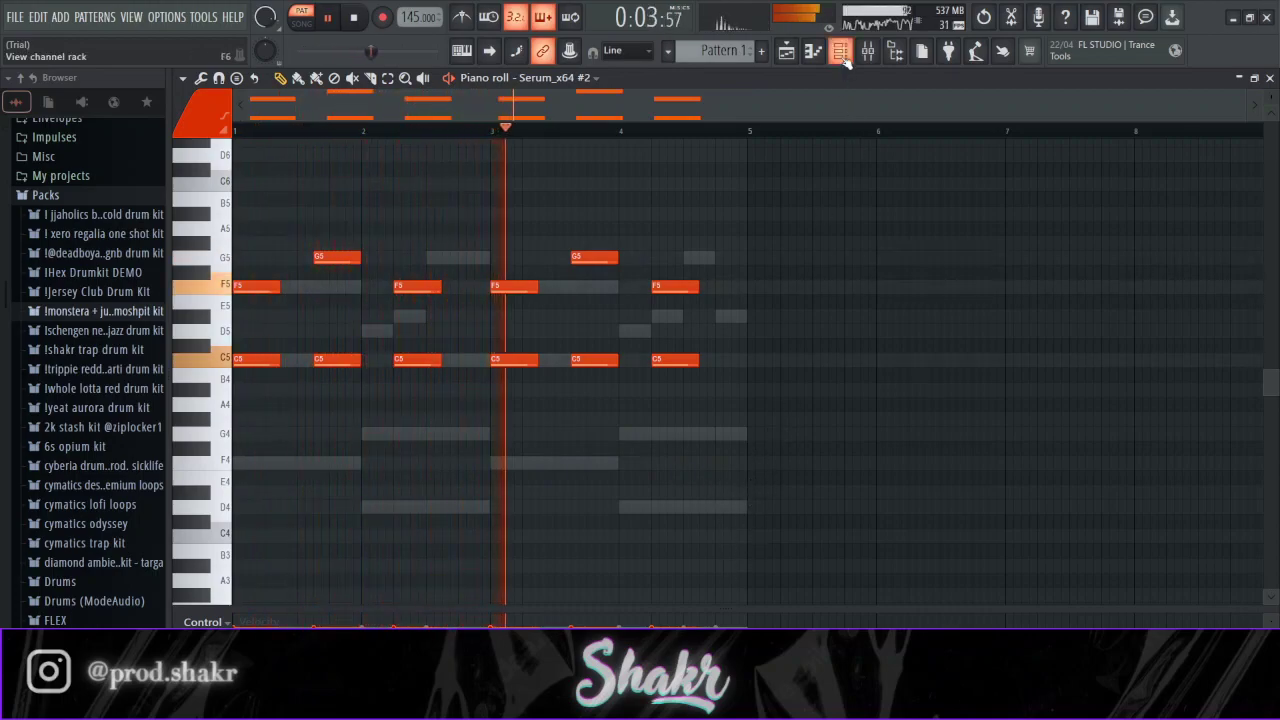
pyautogui.press('F6')
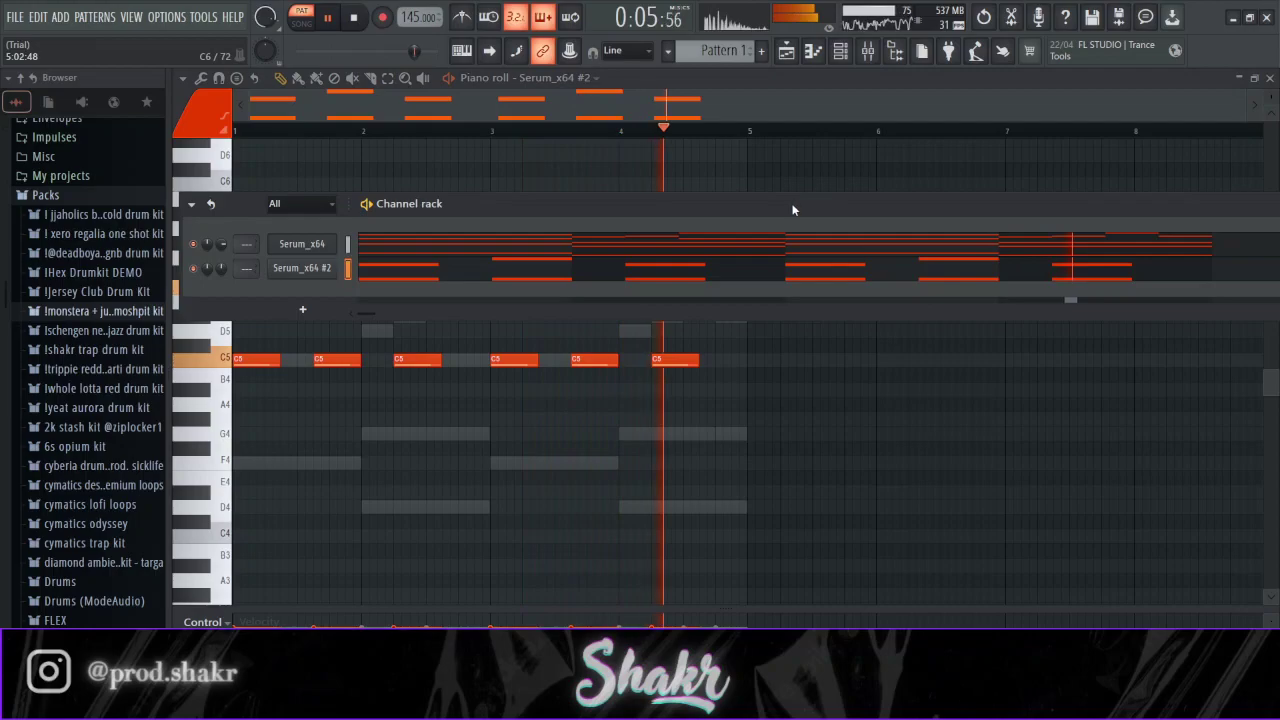
pyautogui.press('space')
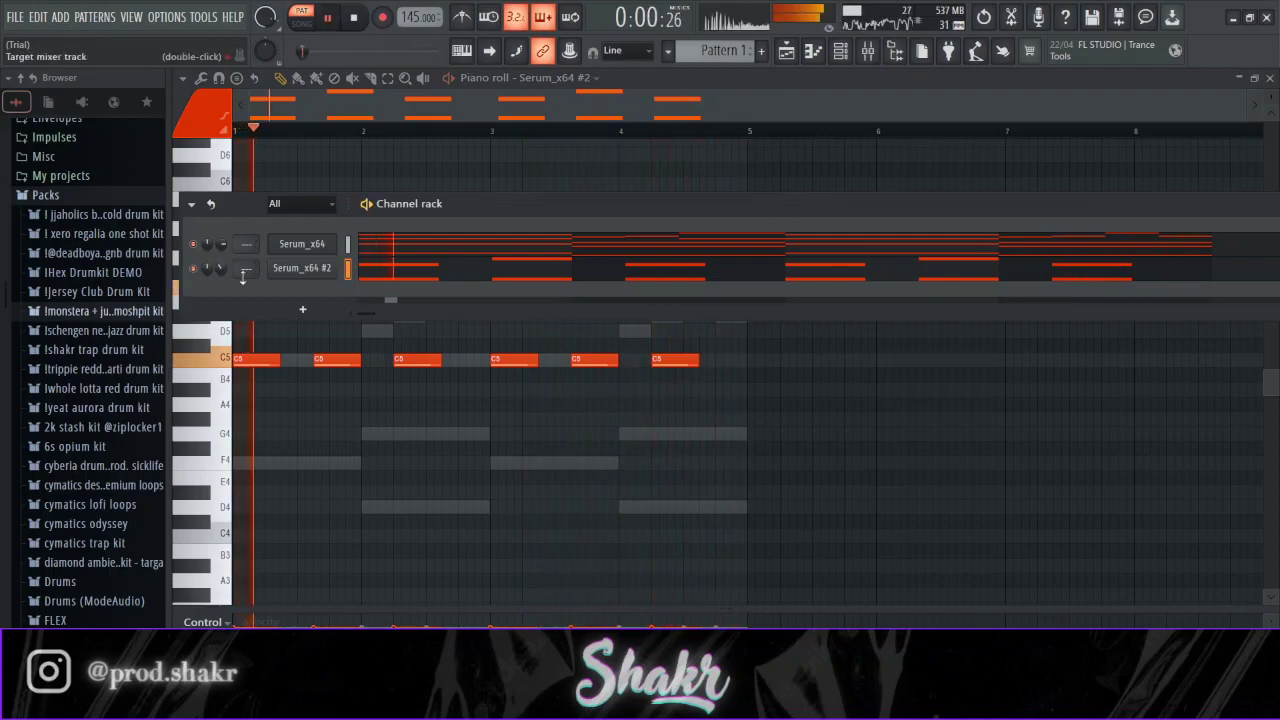
# - Add a third Serum channel and filter its preset browser to the New Jazz + AftërLyfe bank
pyautogui.click(330, 286)
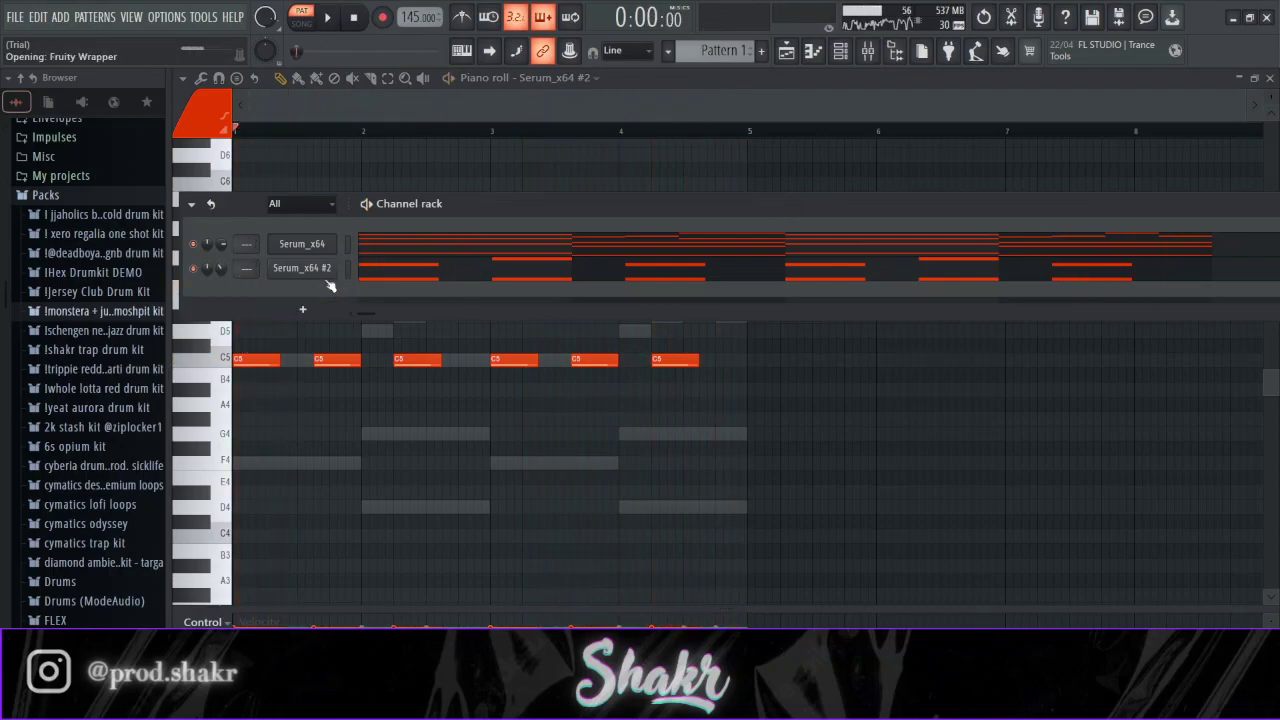
pyautogui.moveTo(460, 256); pyautogui.dragTo(522, 148)
pyautogui.click(901, 369)
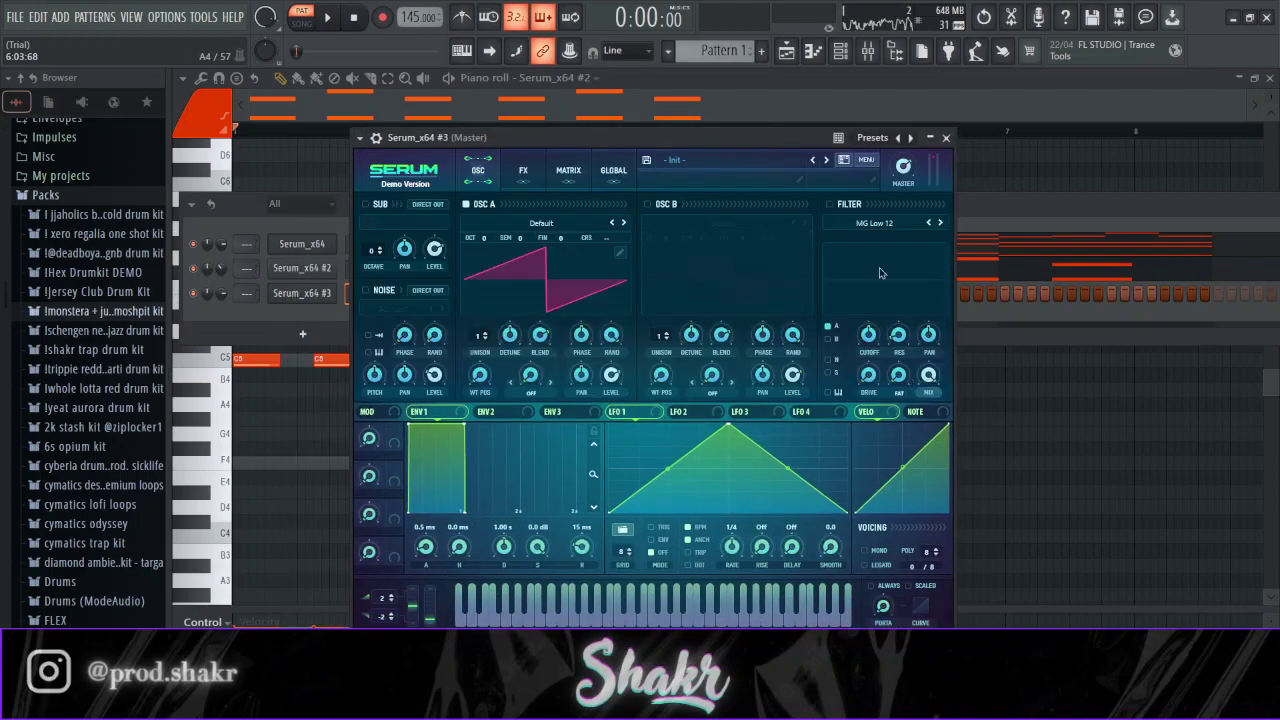
pyautogui.click(844, 162)
pyautogui.click(870, 335)
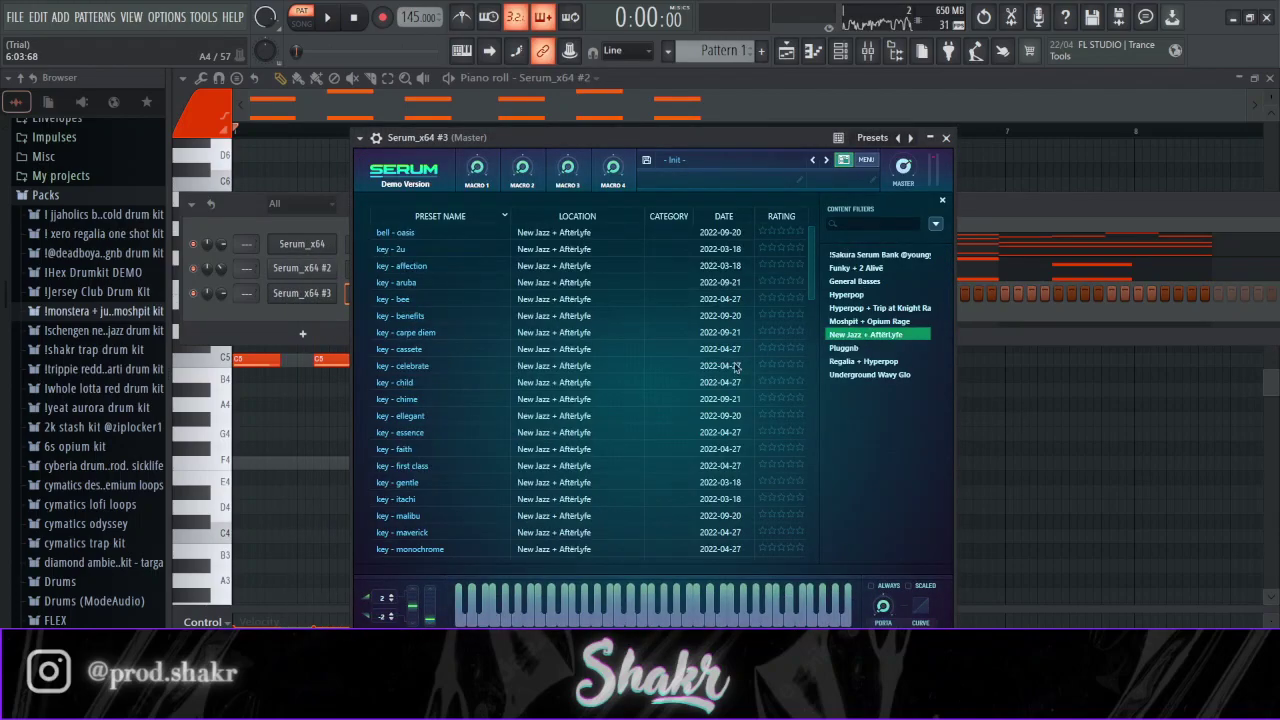
# - Load the key - watchout preset in the third Serum, test a note and close the synth
pyautogui.moveTo(816, 268); pyautogui.dragTo(812, 367)
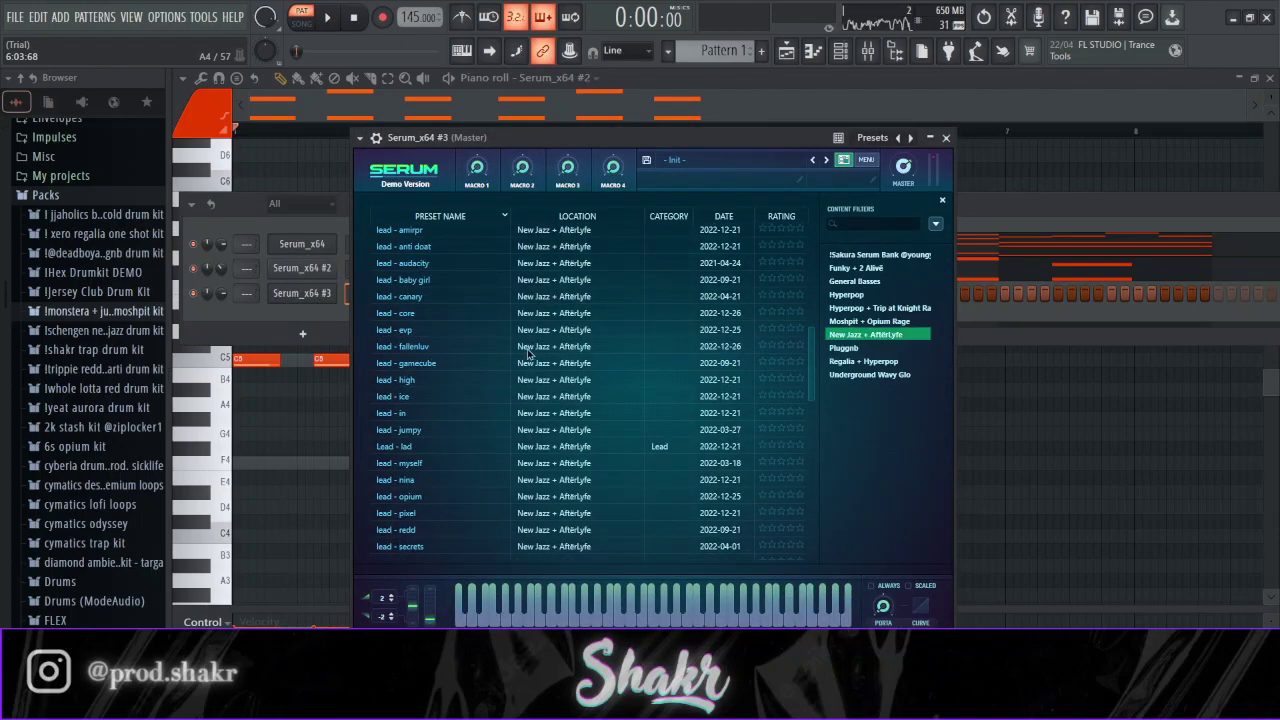
pyautogui.scroll(5, 557, 340)
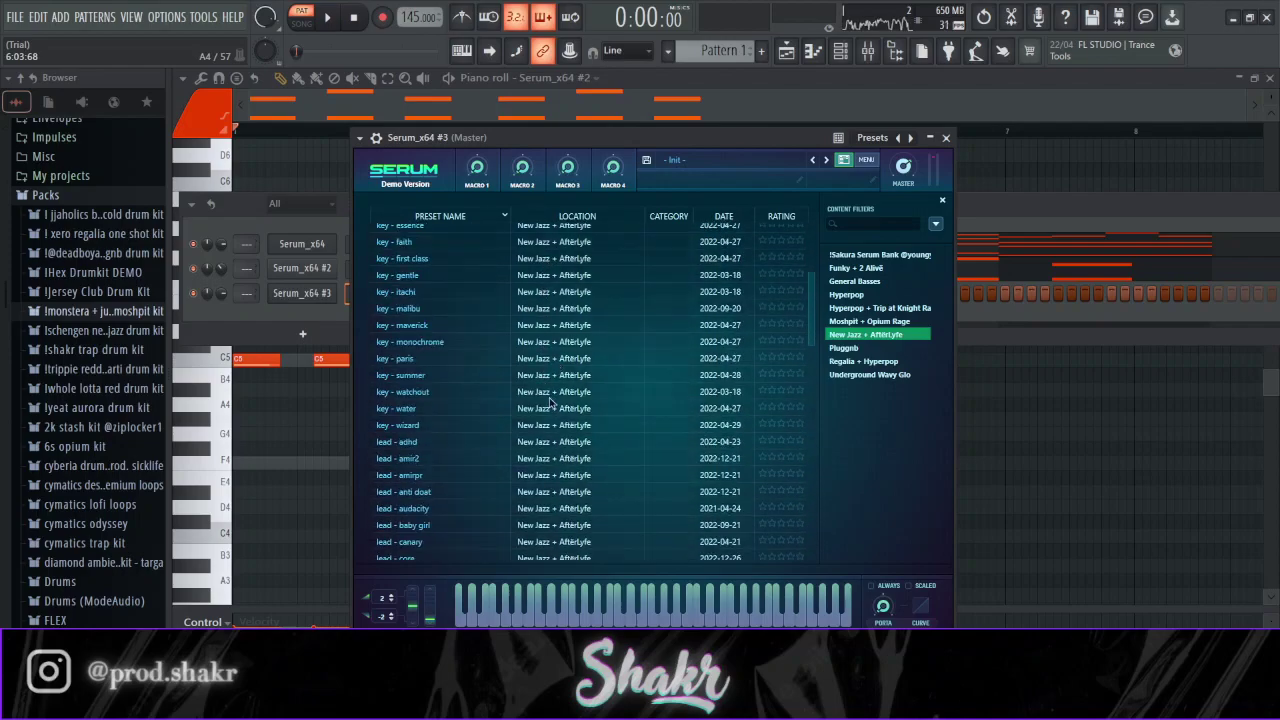
pyautogui.click(550, 397)
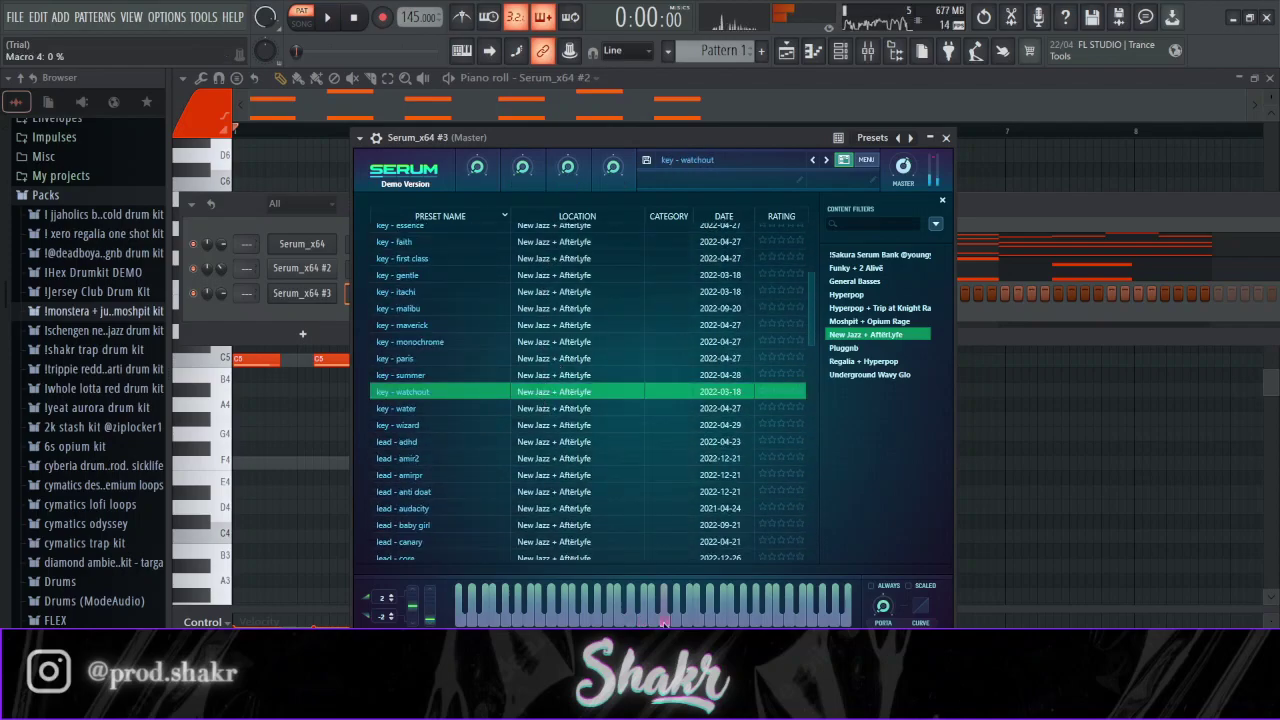
pyautogui.click(1077, 481)
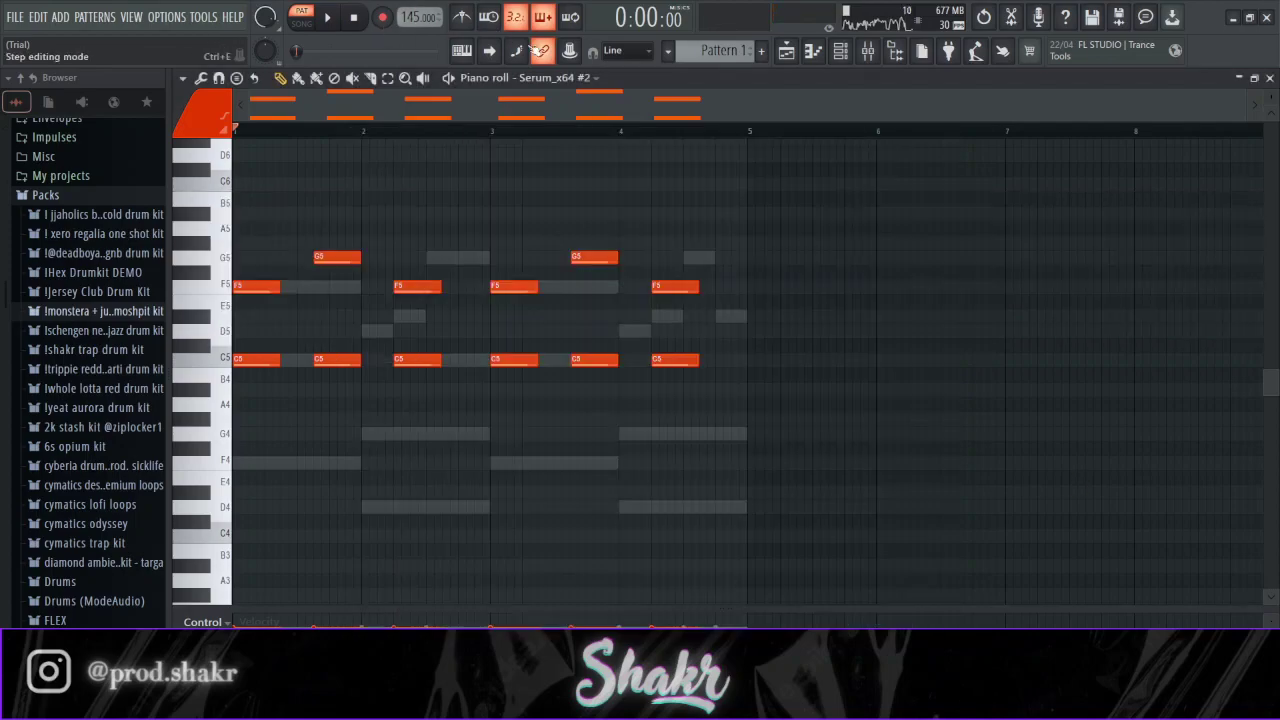
# - Draw an ascending F5, G5, G#5, A#5 melody across bars 1 and 2 in the third Serum's piano roll
pyautogui.click(562, 137)
pyautogui.moveTo(240, 301); pyautogui.dragTo(246, 286)
pyautogui.click(320, 257)
pyautogui.click(362, 243)
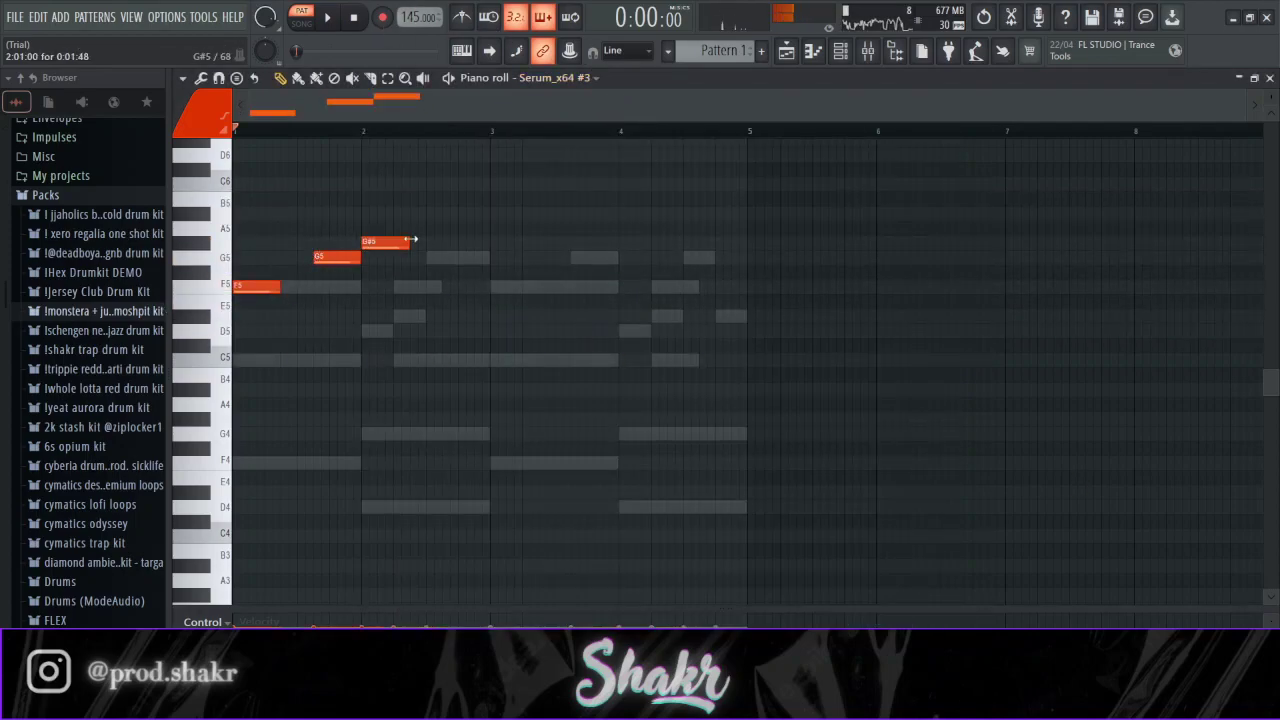
pyautogui.click(397, 214)
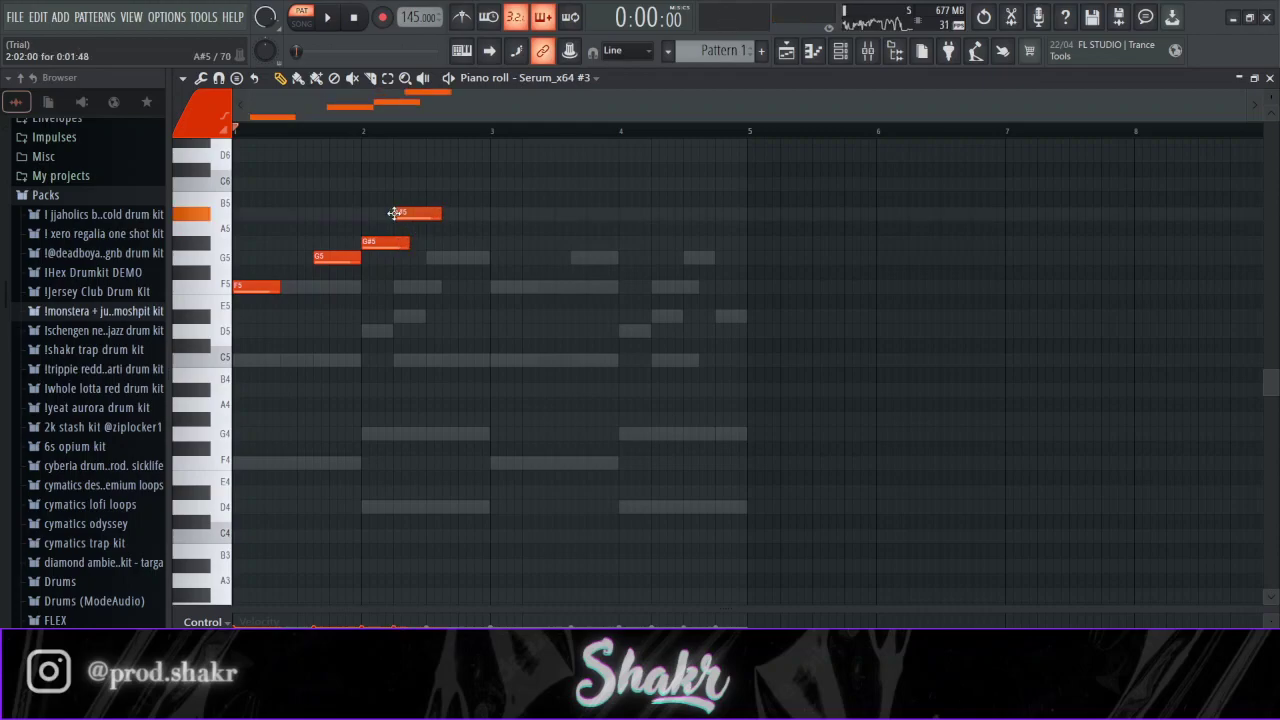
# - Shorten the G#5 note to one beat and extend the A#5 note to the end of bar 2
pyautogui.moveTo(375, 243)
pyautogui.mouseDown()
pyautogui.moveTo(383, 221)
pyautogui.moveTo(370, 243)
pyautogui.mouseUp()
pyautogui.press('space')
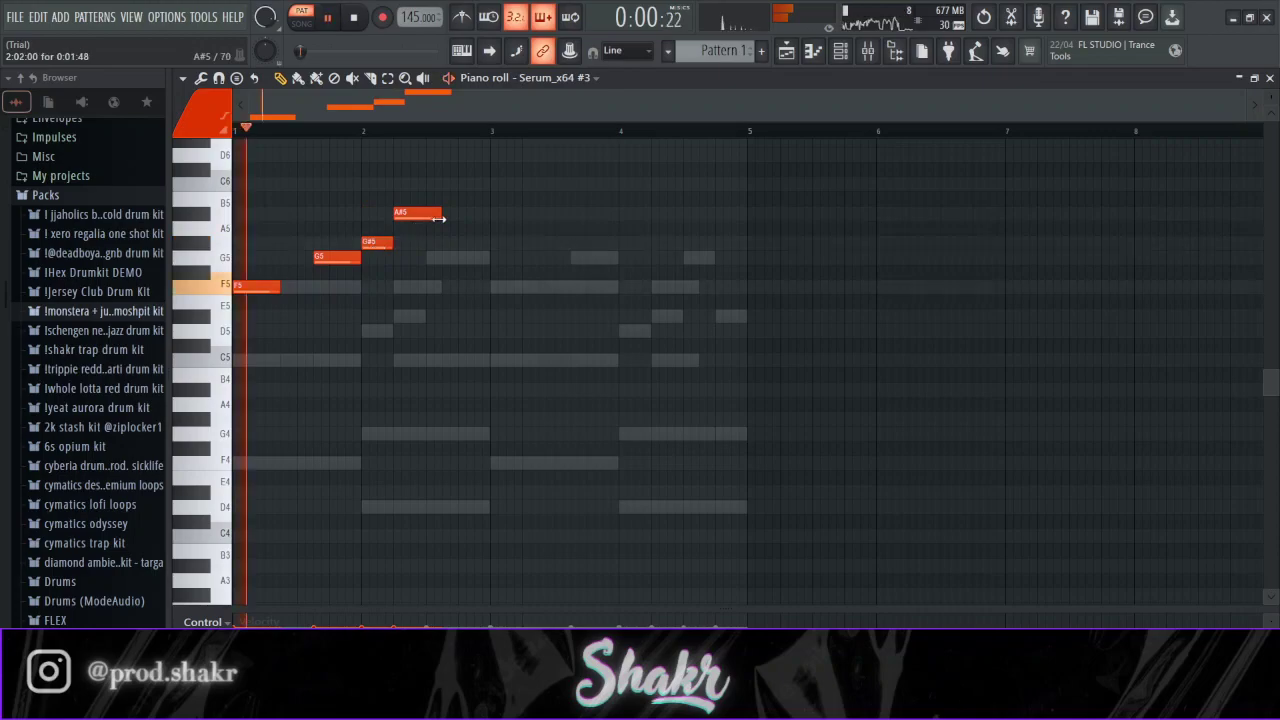
pyautogui.moveTo(439, 214); pyautogui.dragTo(494, 229)
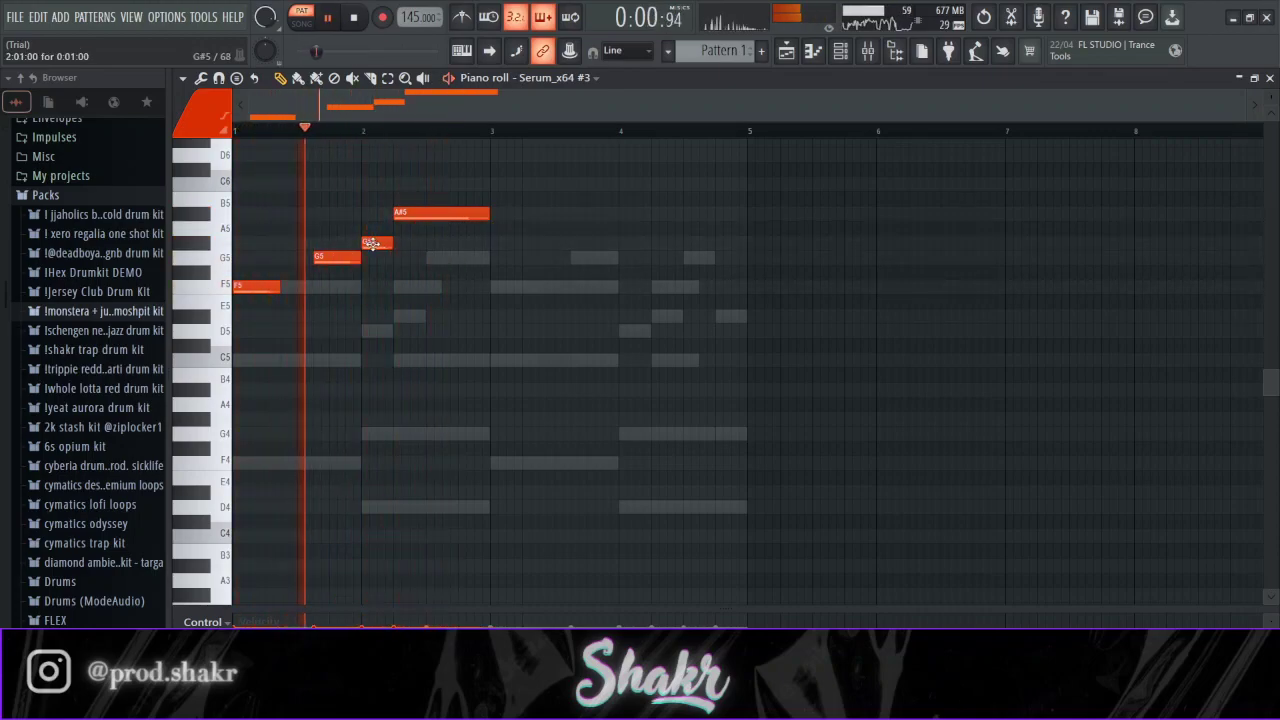
# - Raise the two notes in bar 2 to A#5 and C6 and play the pattern
pyautogui.press('space')
pyautogui.moveTo(372, 242); pyautogui.dragTo(405, 183)
pyautogui.press('space')
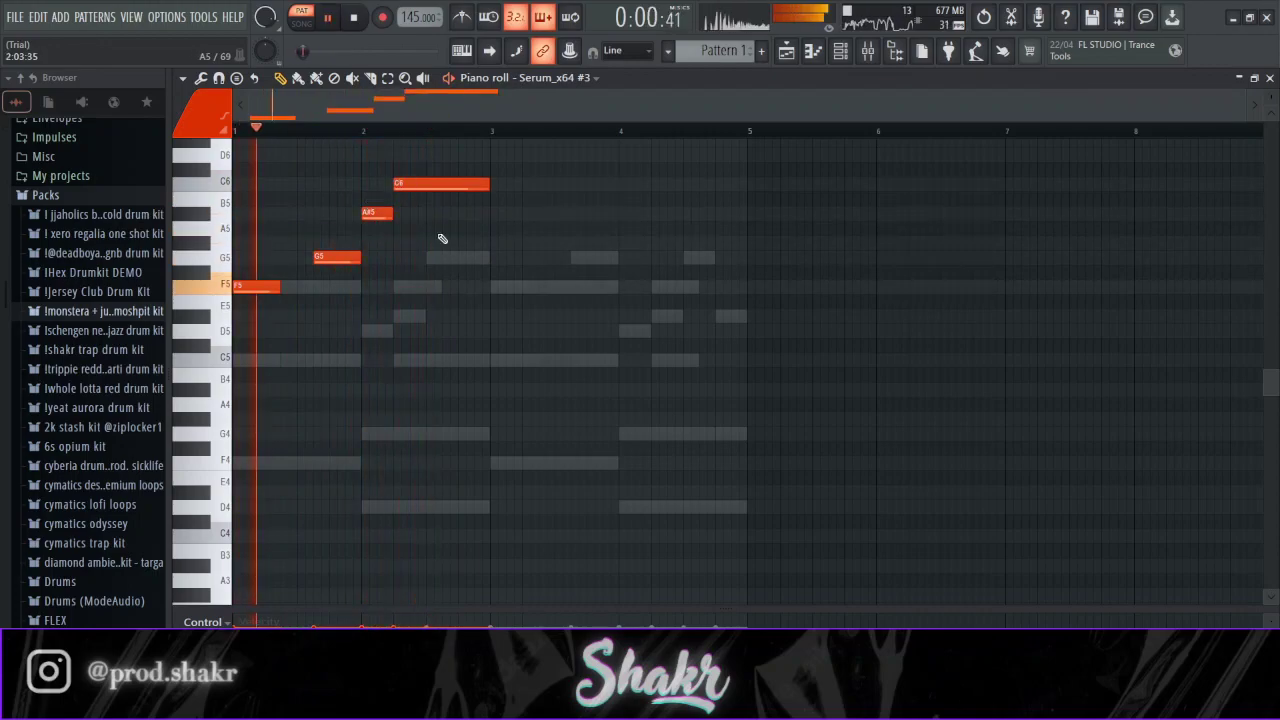
# - Duplicate the two-bar melody into bars 3 and 4 and add a short A#5 at the end of bars 2 and 4
pyautogui.hotkey('ctrl', 'a')
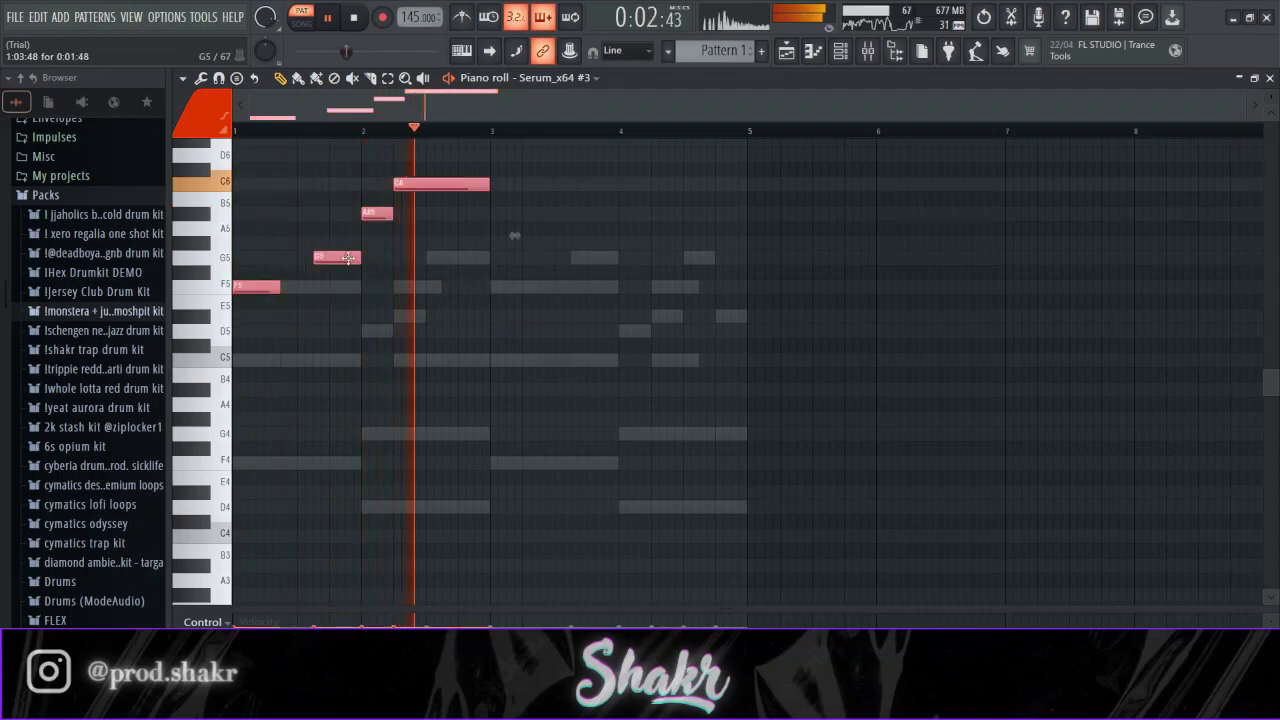
pyautogui.hotkey('ctrl', 'b')
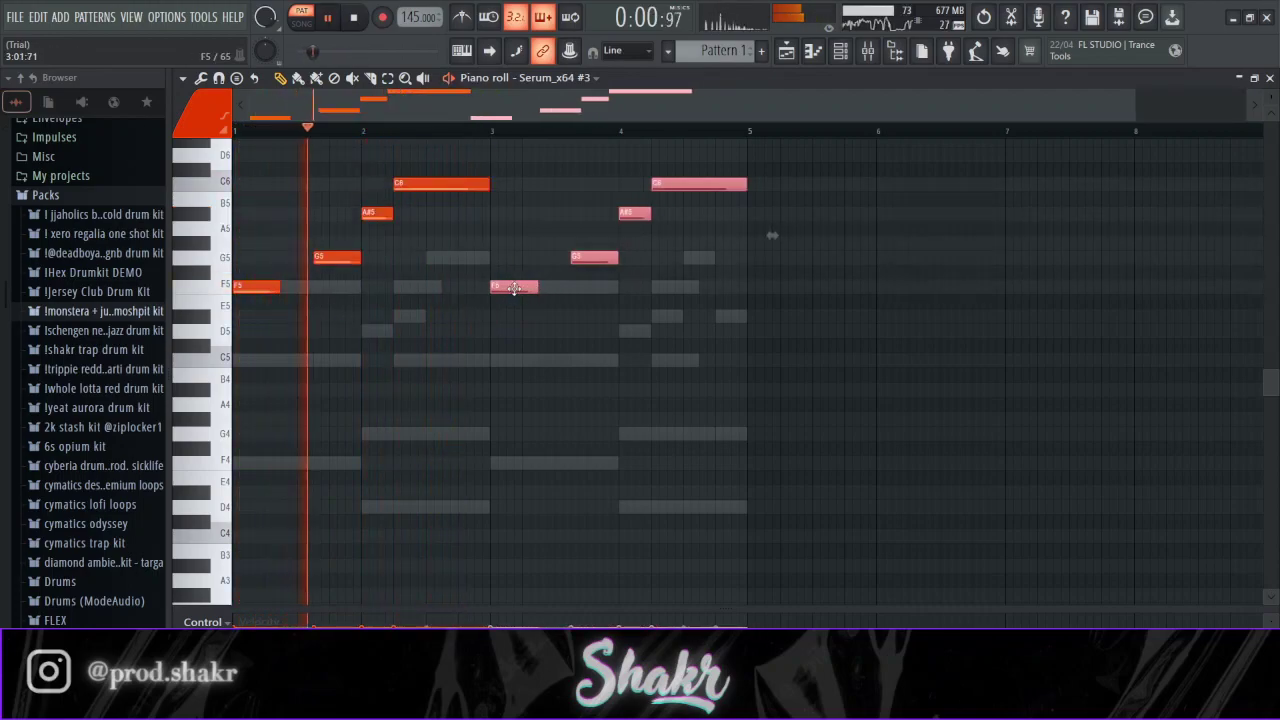
pyautogui.click(463, 214)
pyautogui.click(463, 214)
pyautogui.moveTo(552, 214); pyautogui.dragTo(490, 213)
pyautogui.click(720, 213)
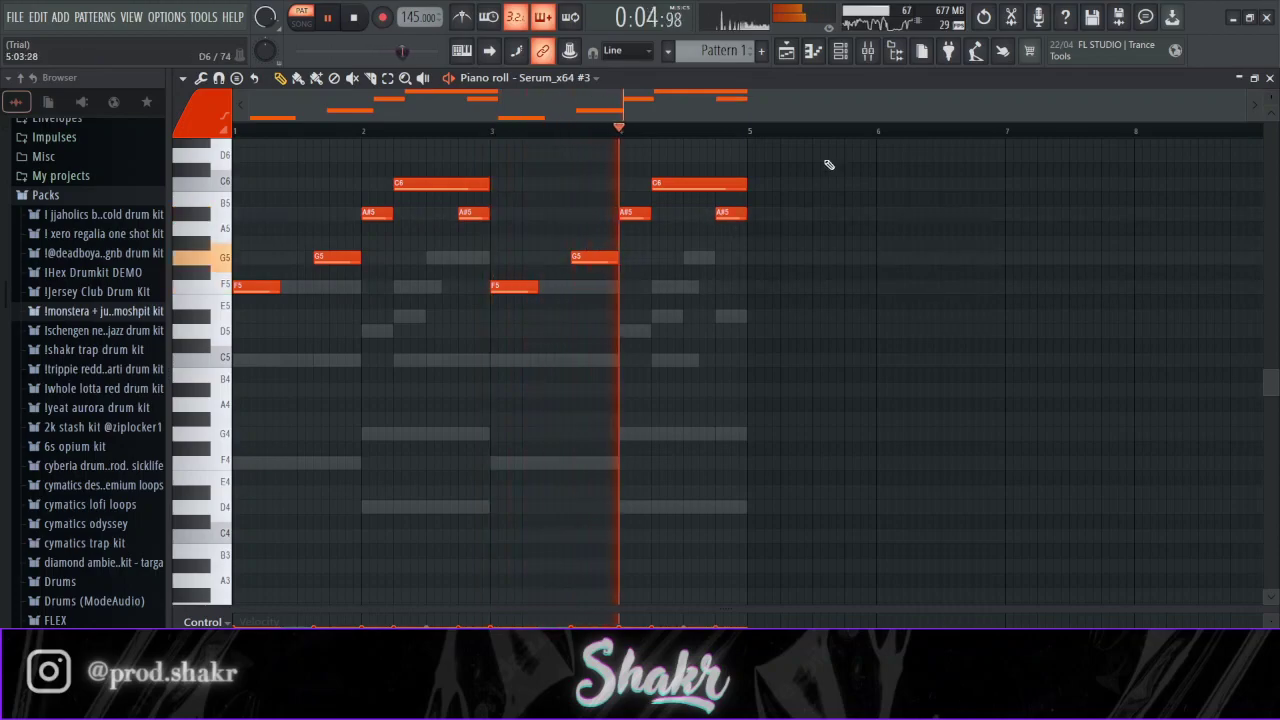
# - Transpose the third Serum's whole melody up one octave and play the pattern
pyautogui.click(840, 51)
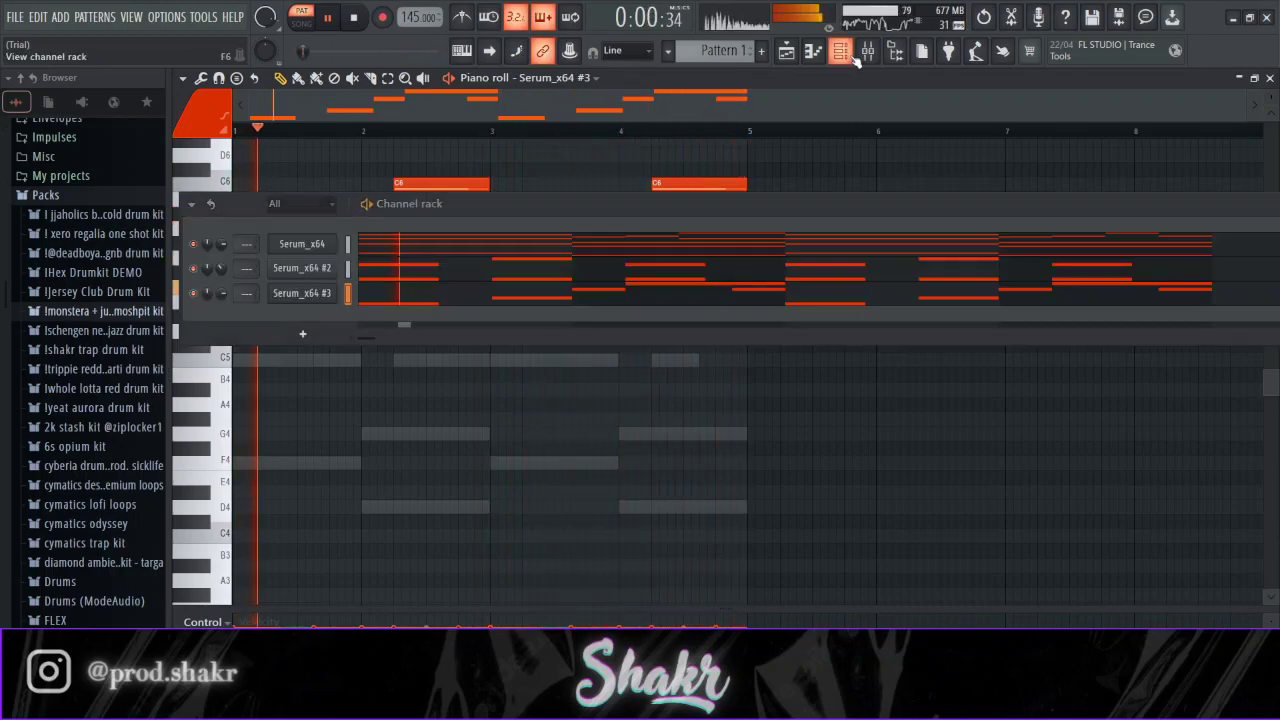
pyautogui.press('space')
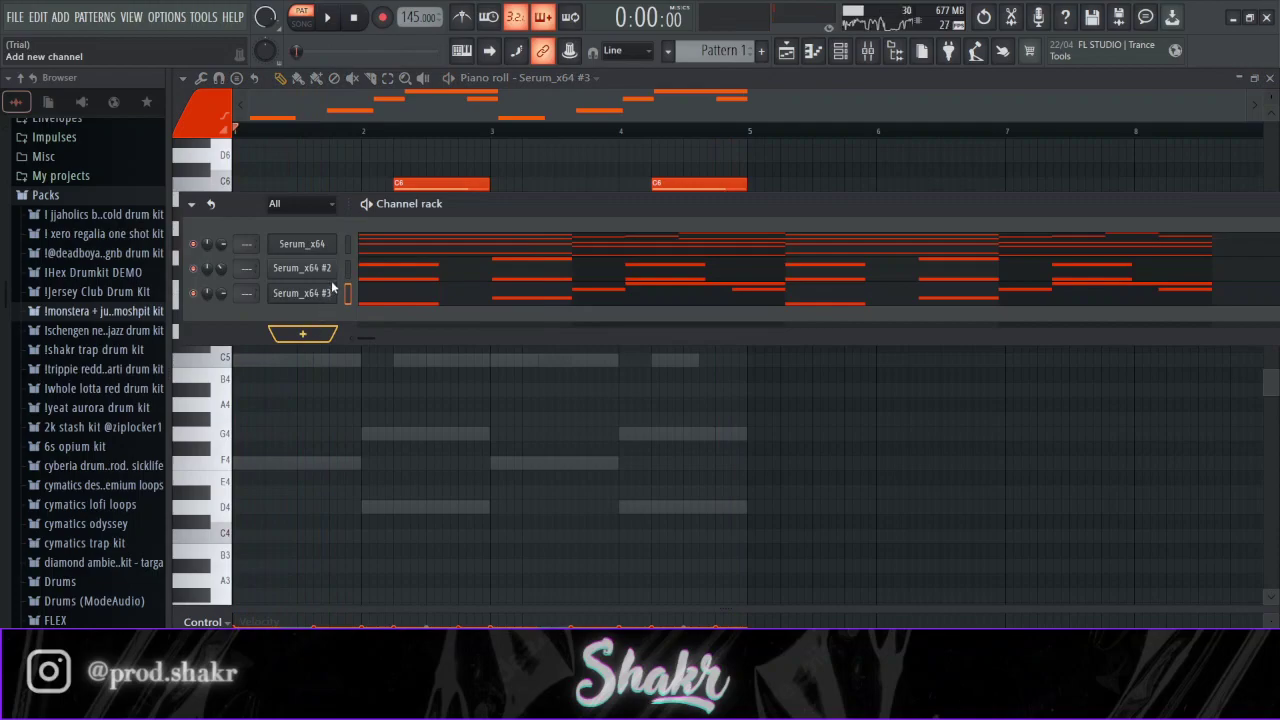
pyautogui.press('F6')
pyautogui.hotkey('ctrl', 'Up')
pyautogui.press('space')
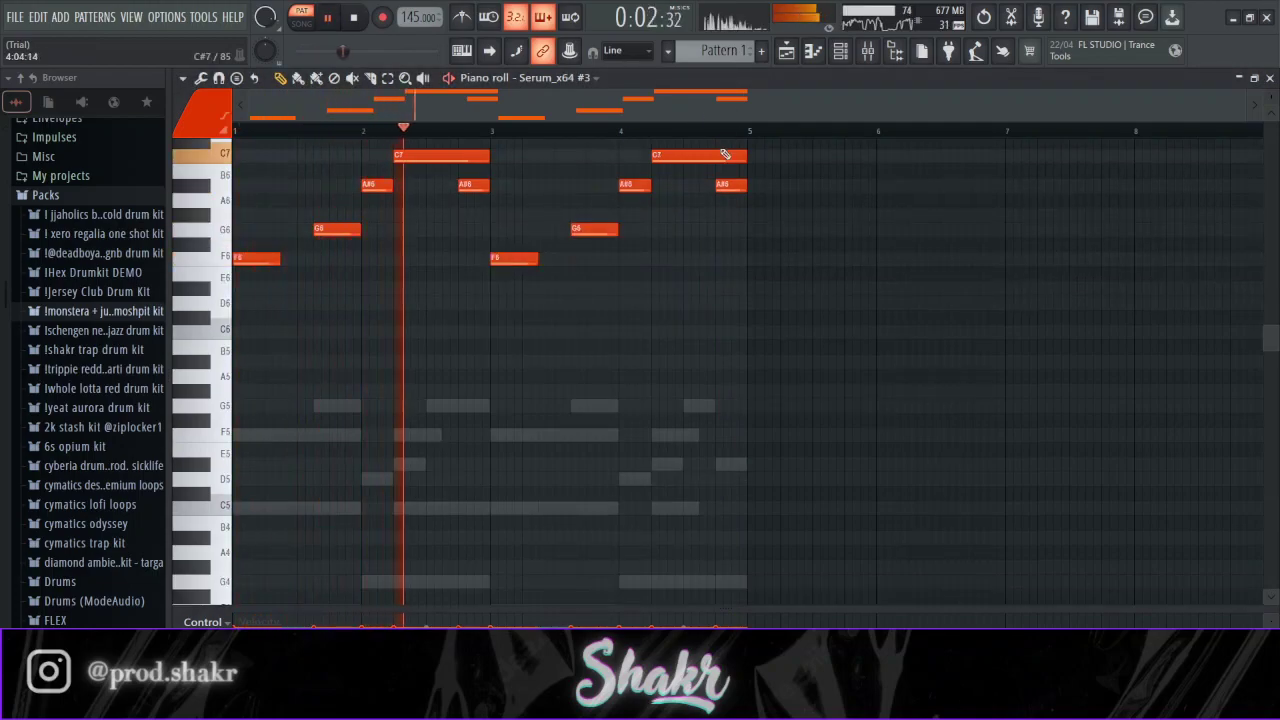
# - Stop playback, add a fourth Serum channel and dismiss its demo notice
pyautogui.click(844, 58)
pyautogui.press('space')
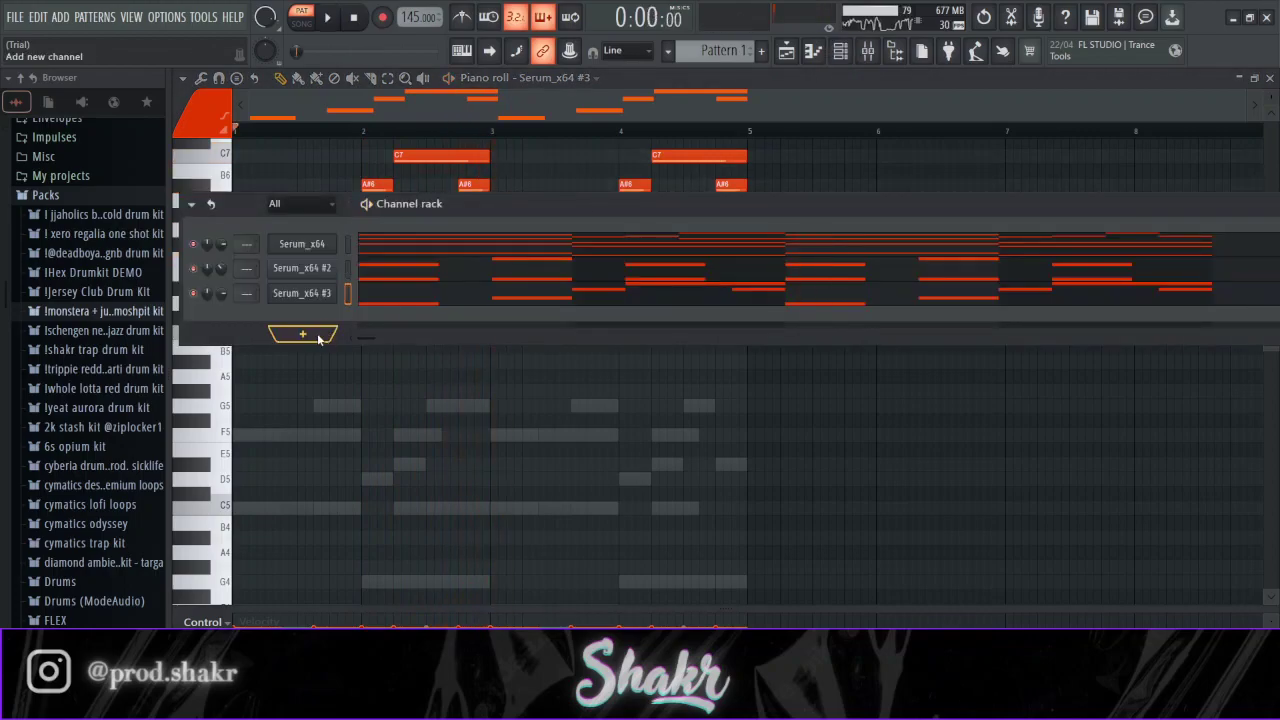
pyautogui.click(374, 280)
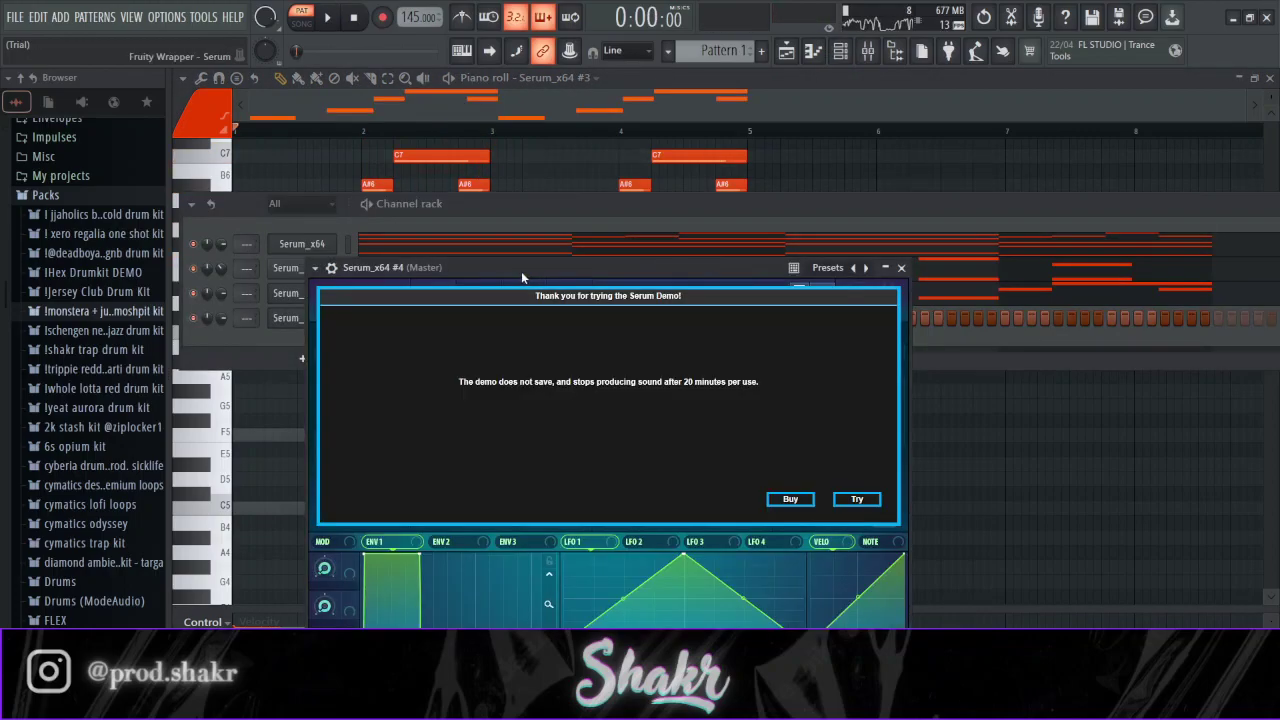
pyautogui.moveTo(521, 272); pyautogui.dragTo(632, 74)
pyautogui.click(952, 307)
# - Load the pl - sailor preset from the New Jazz + AftërLyfe bank in the fourth Serum and switch to its piano roll
pyautogui.click(910, 96)
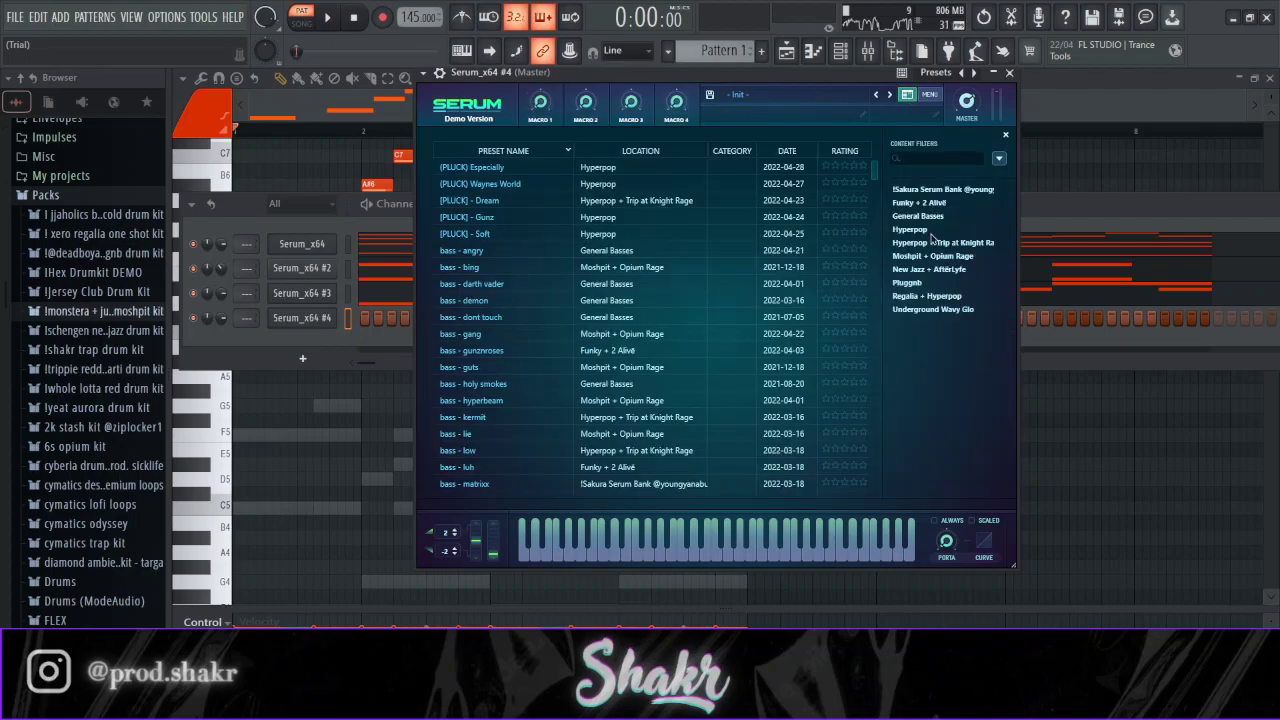
pyautogui.click(927, 270)
pyautogui.moveTo(874, 226); pyautogui.dragTo(874, 440)
pyautogui.click(582, 400)
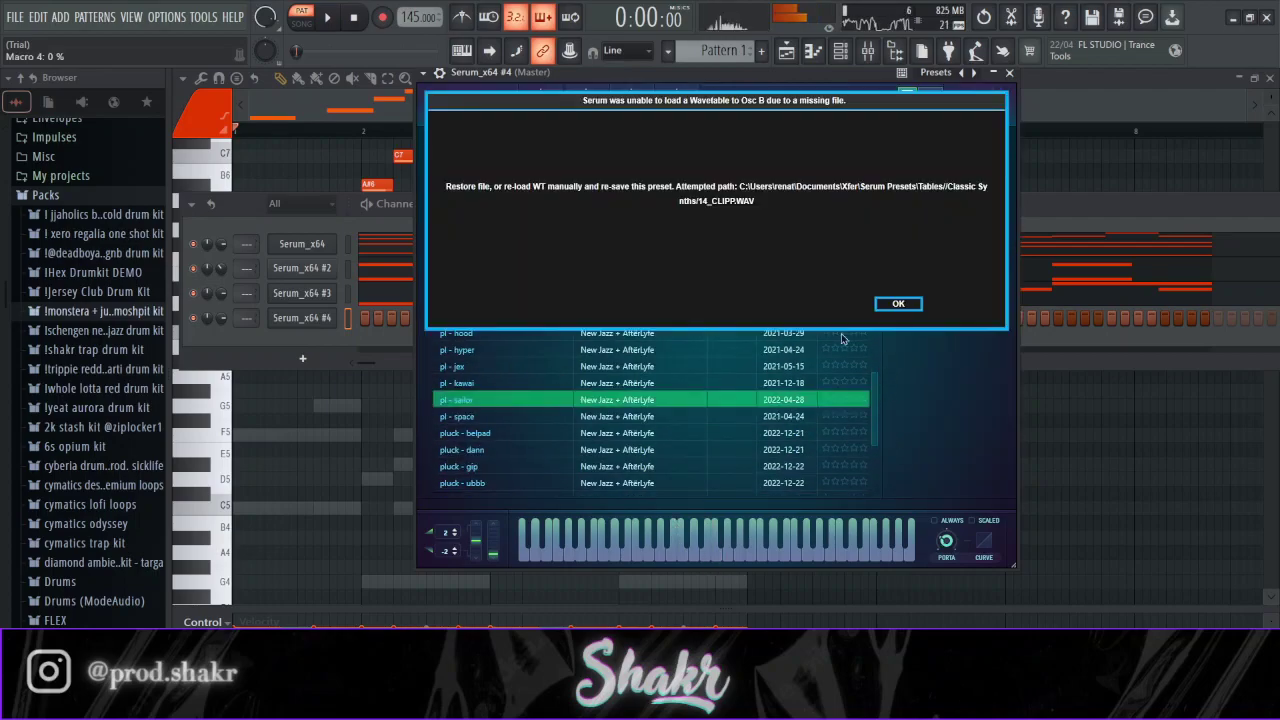
pyautogui.click(892, 306)
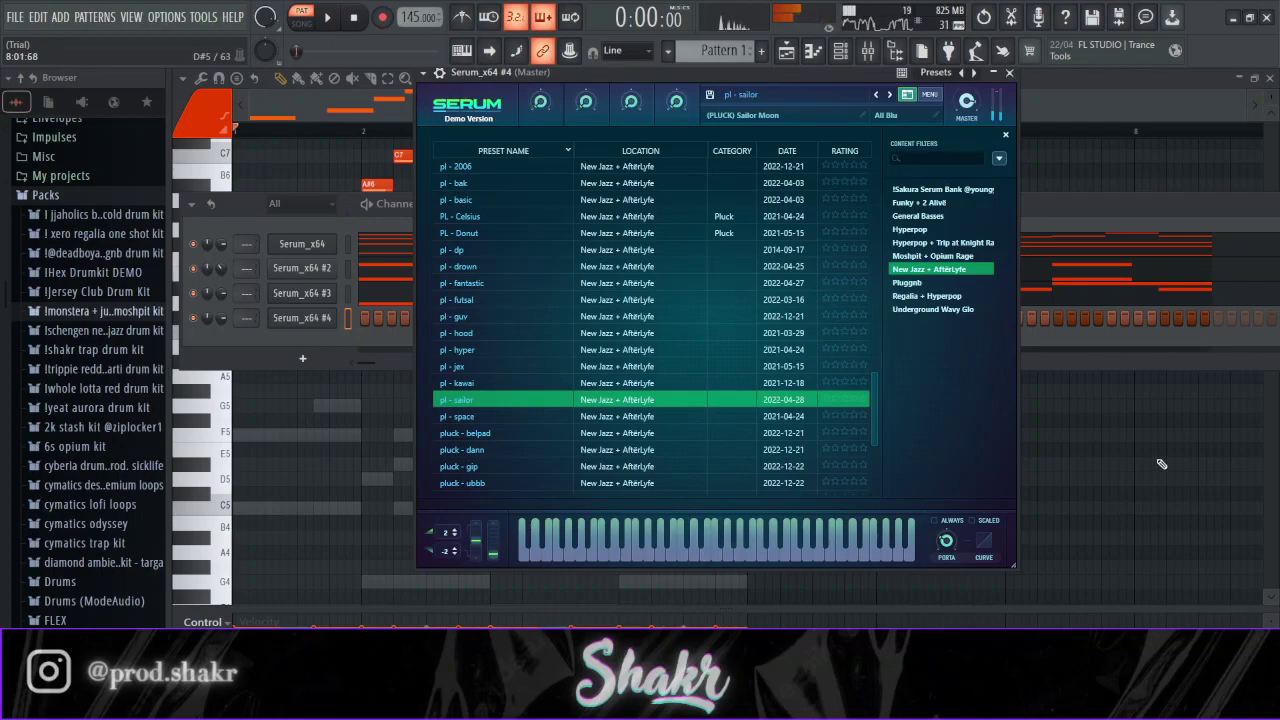
pyautogui.click(1161, 464)
pyautogui.press('Down')
# - Draw a short ascending F4, C5, F5, A#5 arpeggio at the start of bar 1 and play it back
pyautogui.scroll(-3, 366, 367)
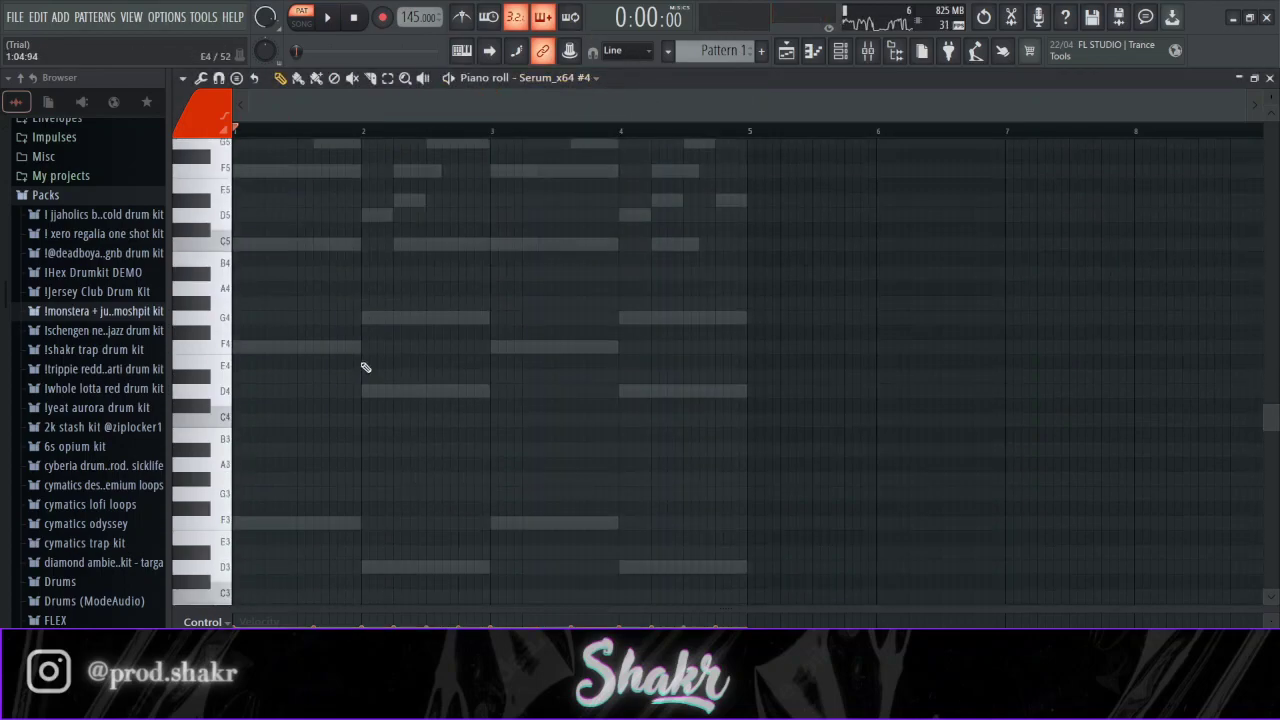
pyautogui.click(240, 346)
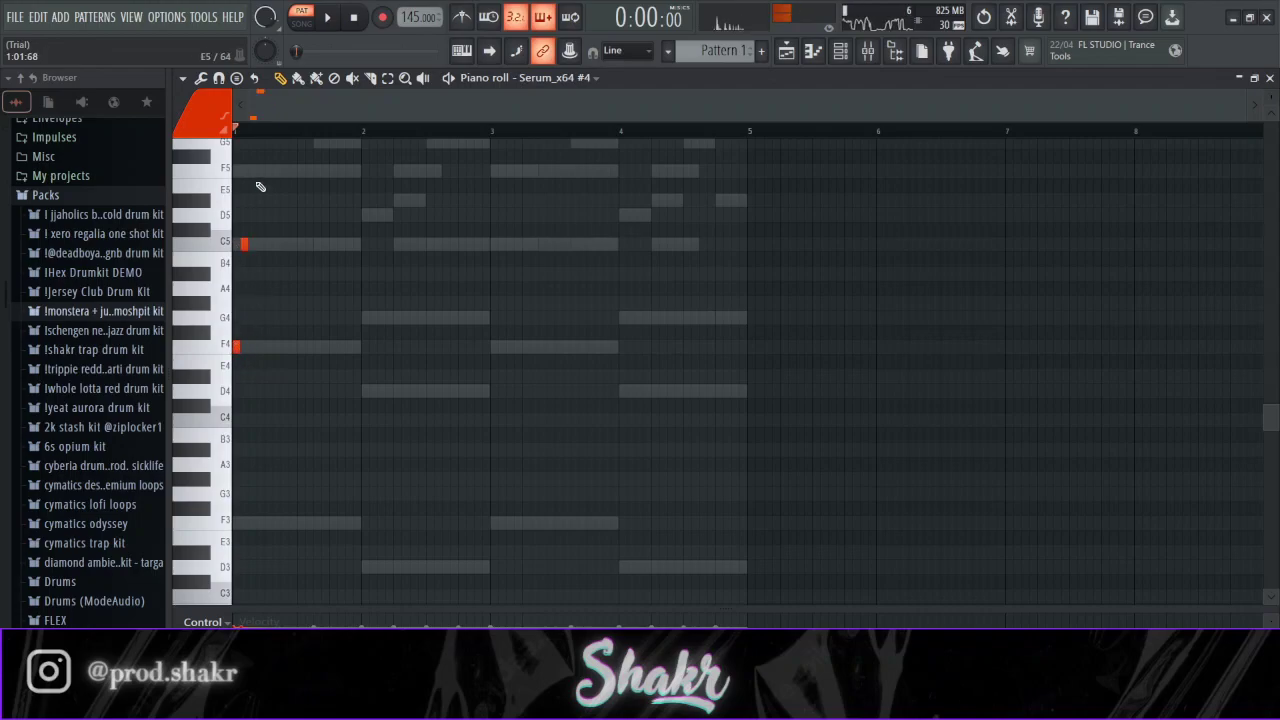
pyautogui.scroll(3, 266, 229)
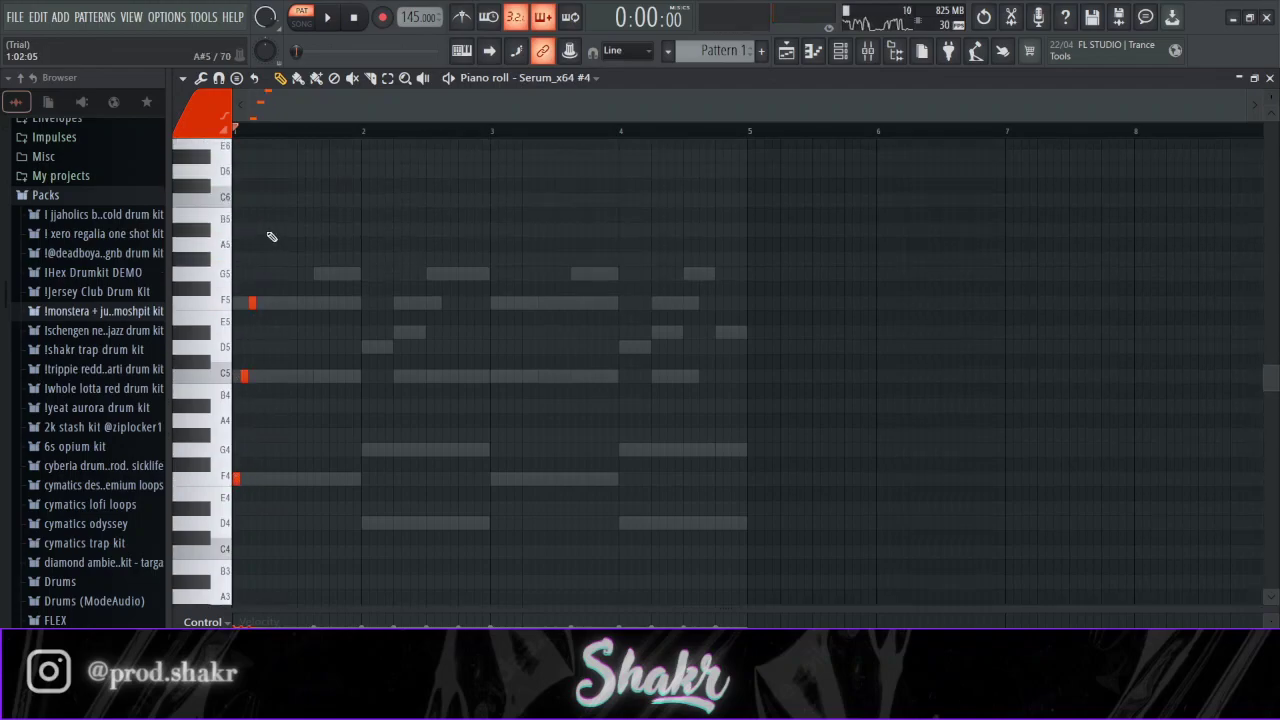
pyautogui.press('space')
pyautogui.press('space')
pyautogui.moveTo(268, 230); pyautogui.dragTo(263, 231)
pyautogui.press('space')
pyautogui.press('space')
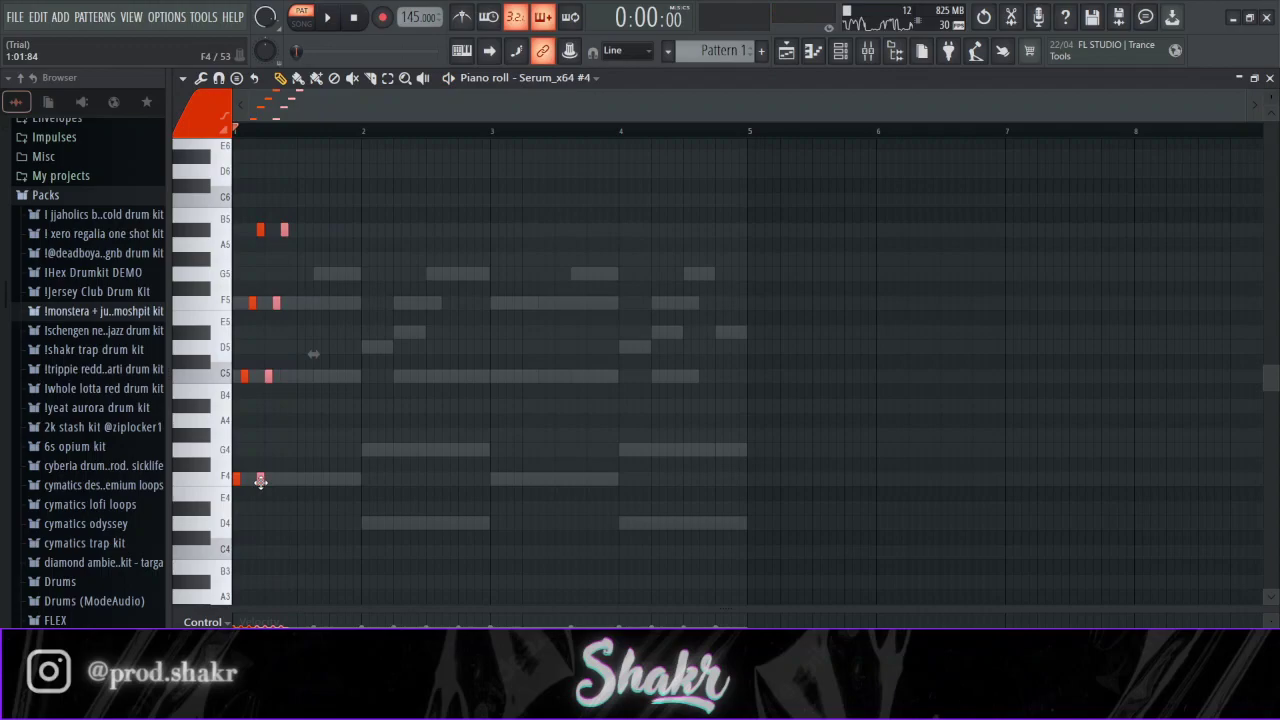
# - Repeat the arpeggio until it fills bar 1, raise the last two A#5 notes to D6 and play the pattern
pyautogui.scroll(4, 278, 134)
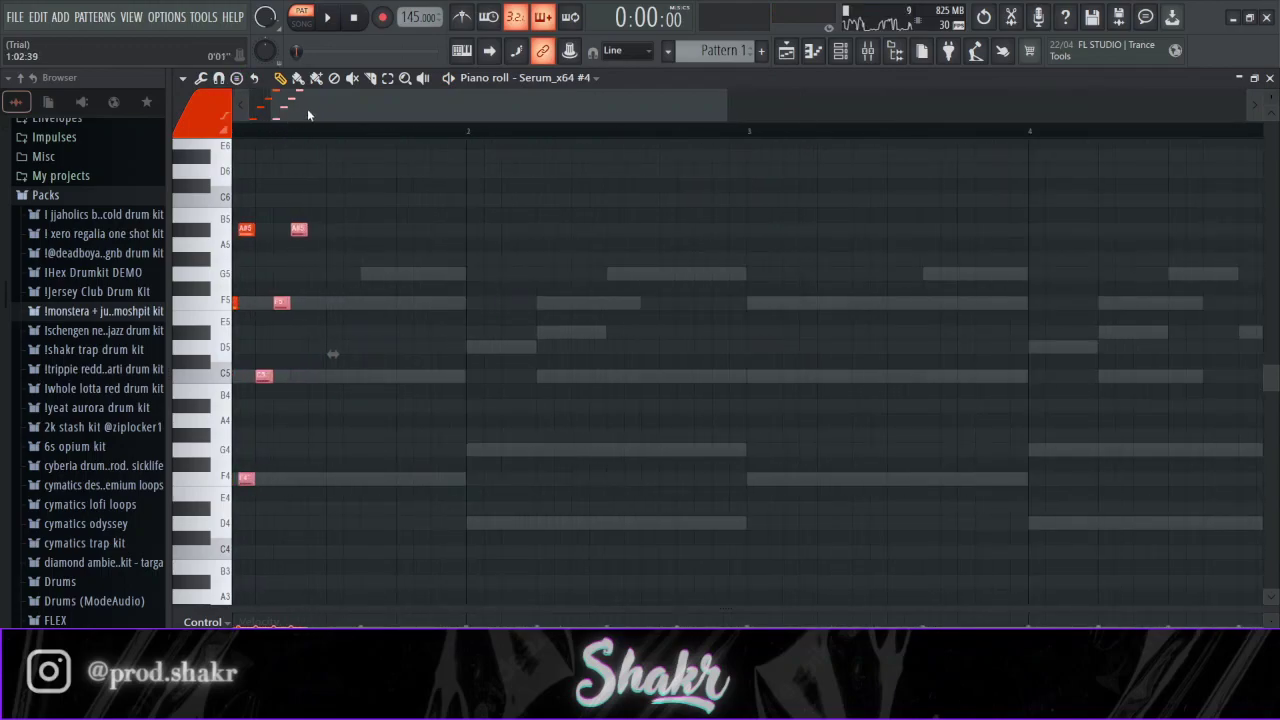
pyautogui.moveTo(292, 480); pyautogui.dragTo(310, 482)
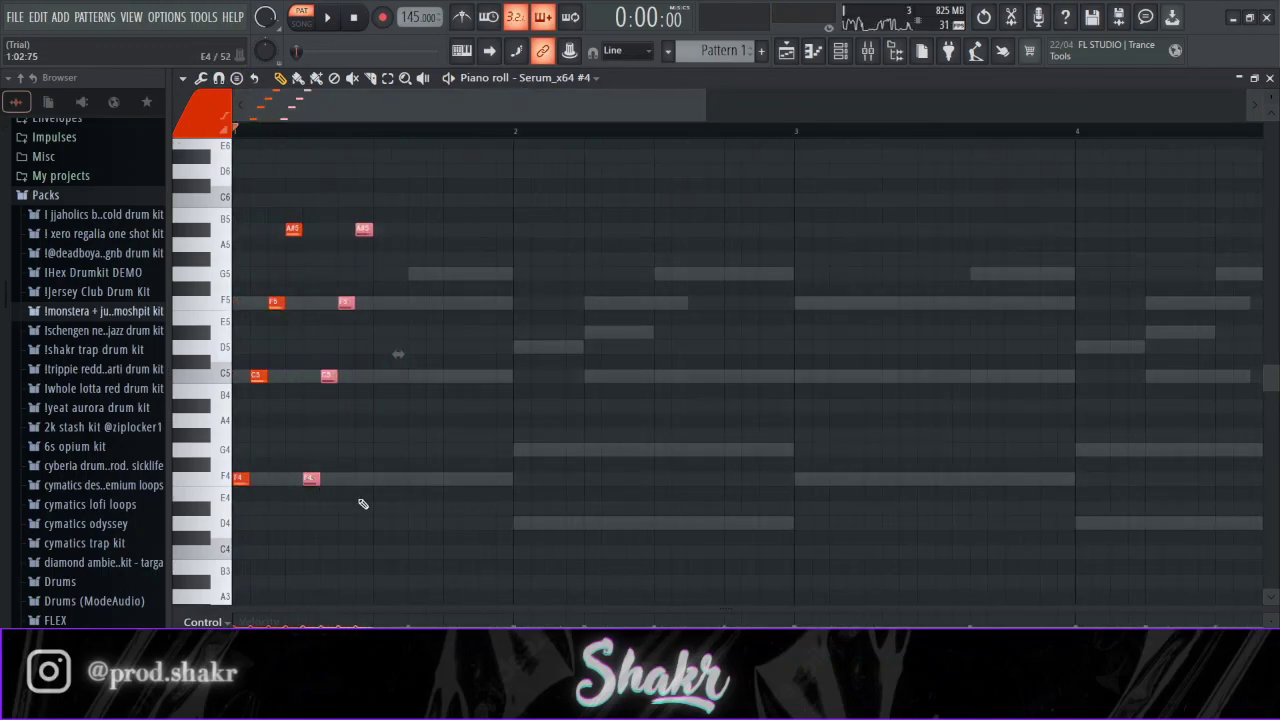
pyautogui.moveTo(451, 529); pyautogui.dragTo(236, 142)
pyautogui.moveTo(242, 502); pyautogui.dragTo(382, 502)
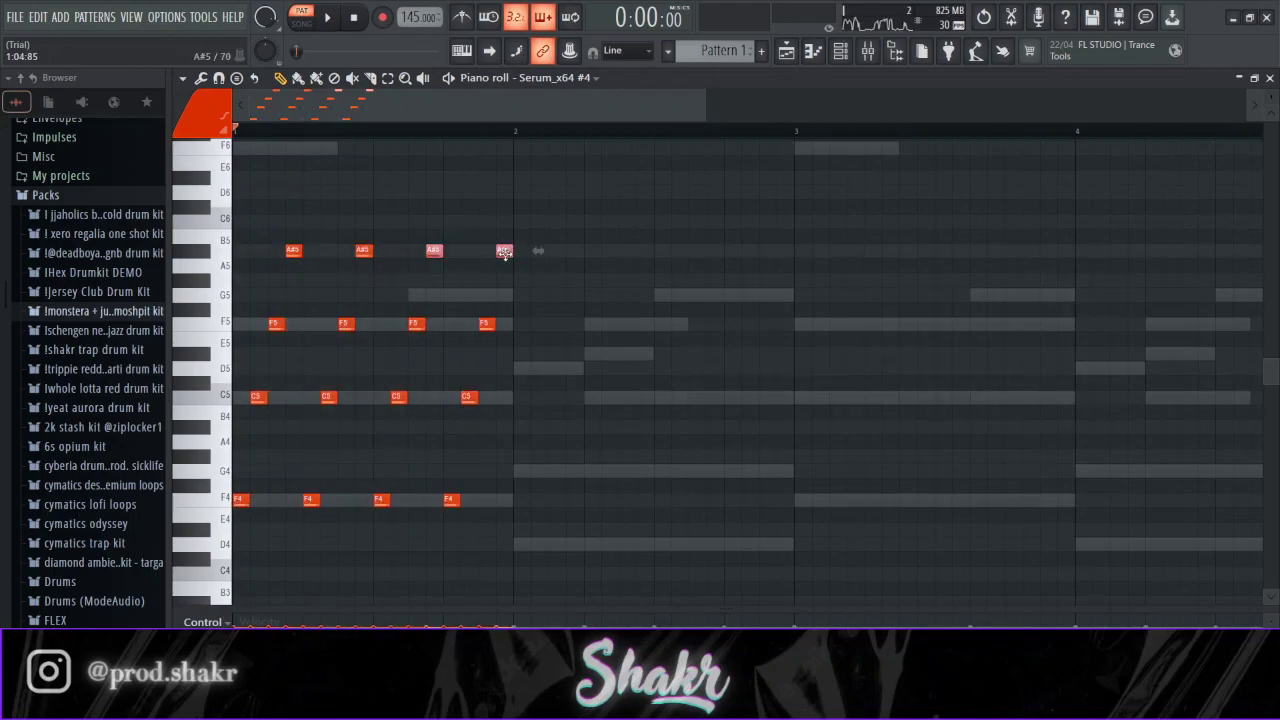
pyautogui.press('space')
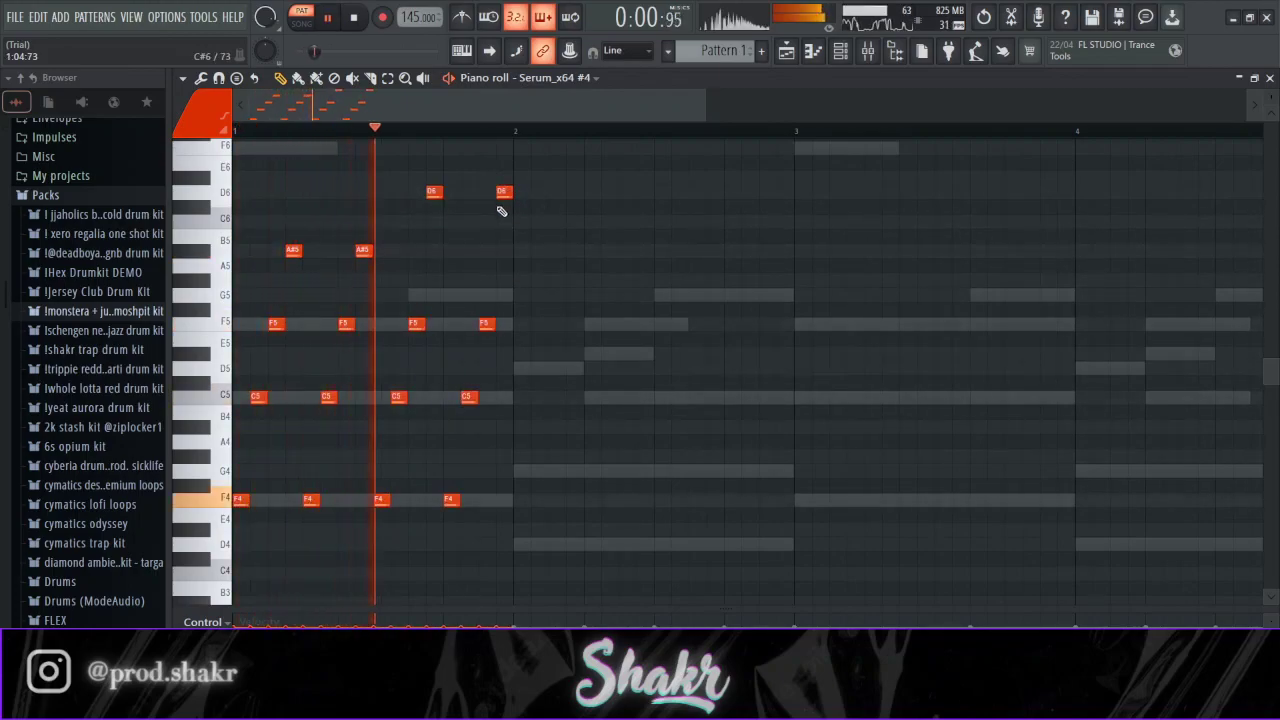
# - Stop playback and copy the full bar 1 arpeggio into bar 2
pyautogui.hotkey('ctrl', 'd')
pyautogui.scroll(1, 306, 246)
pyautogui.press('space')
pyautogui.moveTo(295, 261); pyautogui.dragTo(574, 268)
pyautogui.hotkey('ctrl', 'd')
pyautogui.scroll(-2, 544, 132)
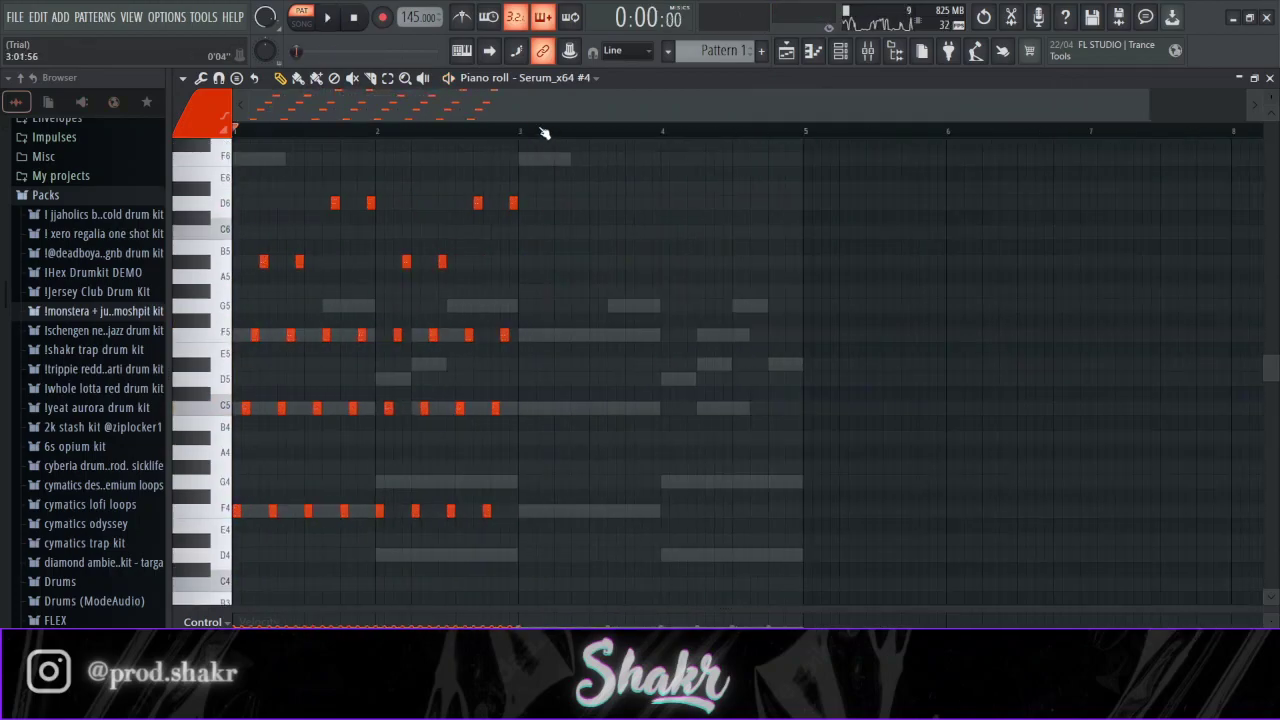
# - Draw a short ascending D4, F4, A#4, C5 arpeggio at the start of bar 3
pyautogui.scroll(-4, 571, 406)
pyautogui.click(531, 336)
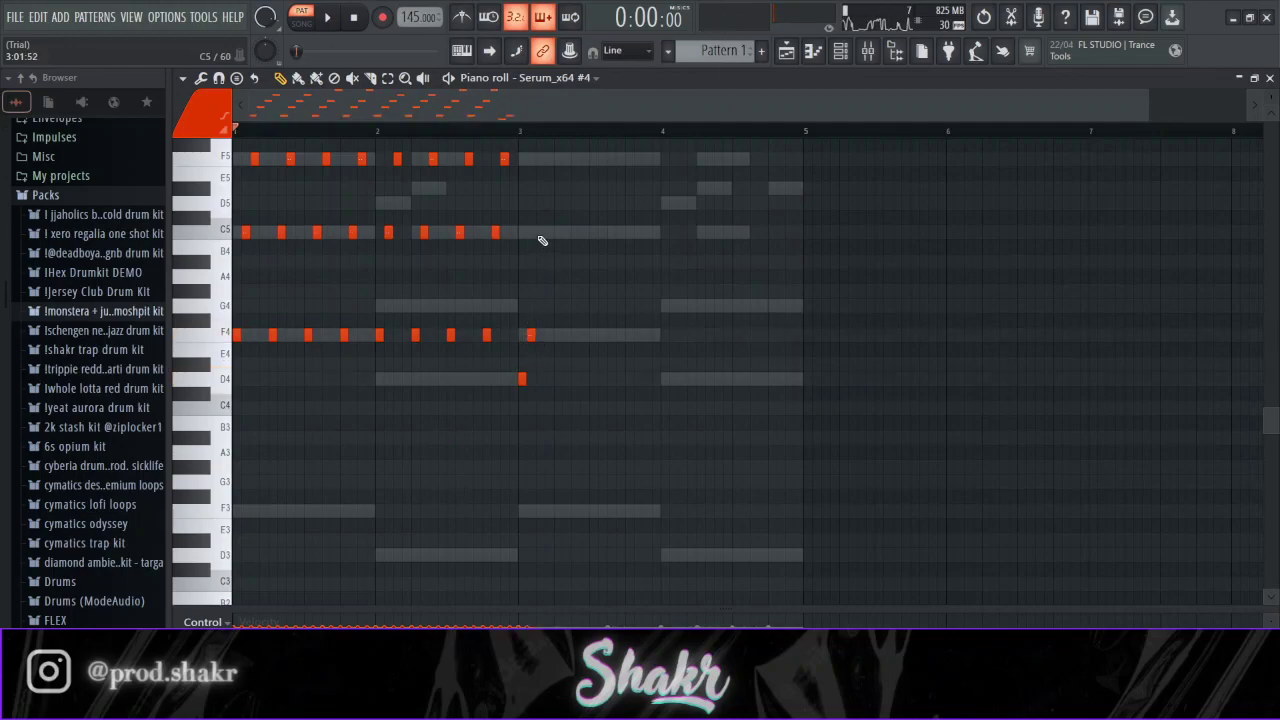
pyautogui.scroll(1, 551, 174)
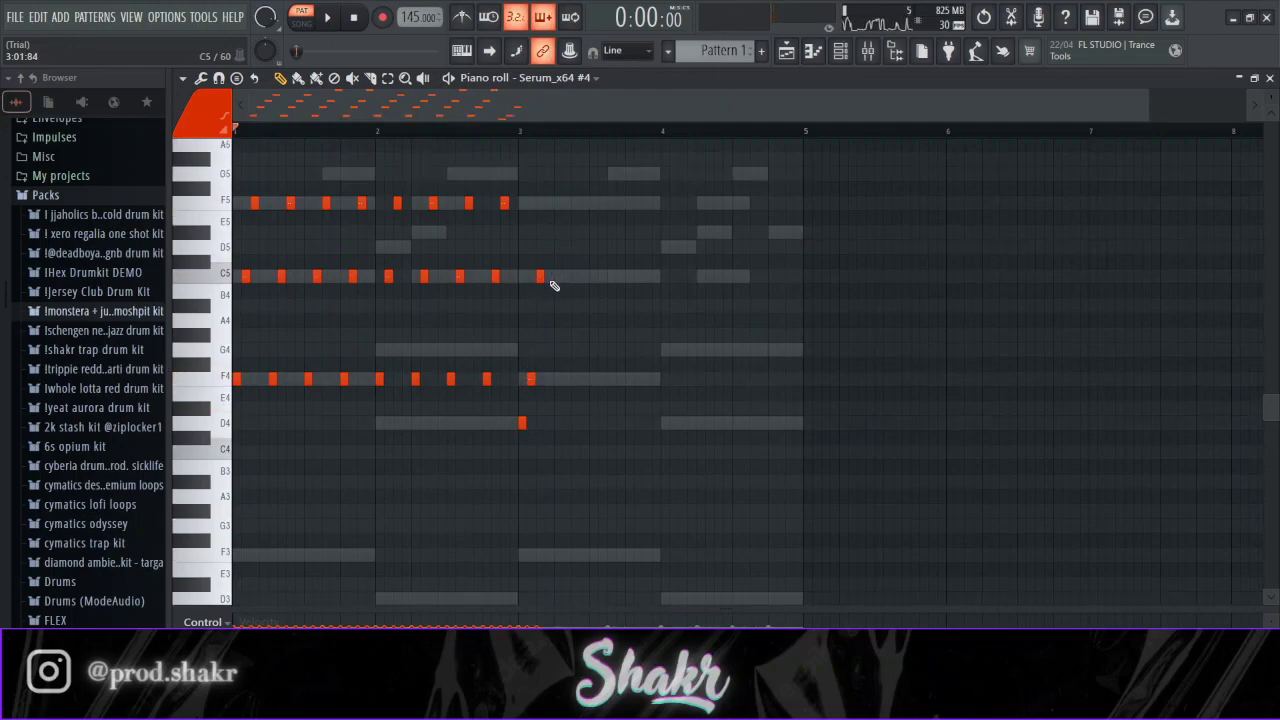
pyautogui.click(540, 305)
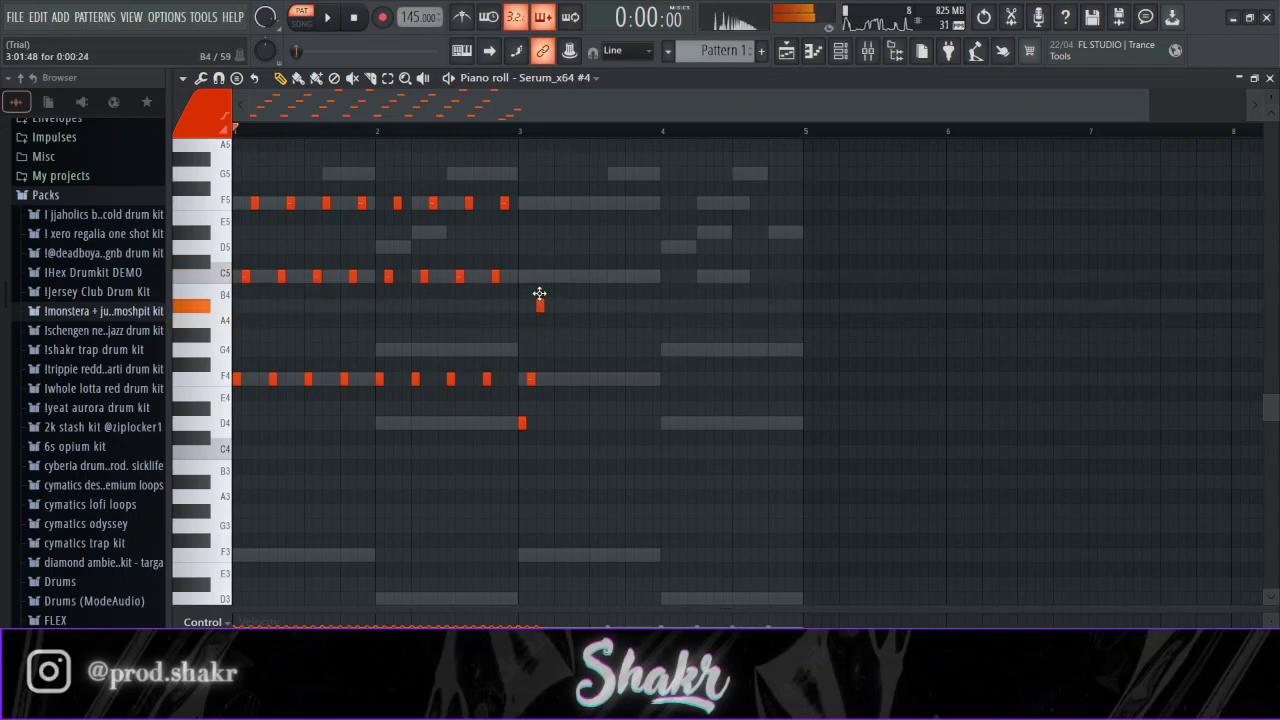
# - Repeat the new arpeggio until it fills bar 3 and raise its last two C5 notes to D5
pyautogui.moveTo(587, 473); pyautogui.dragTo(510, 231)
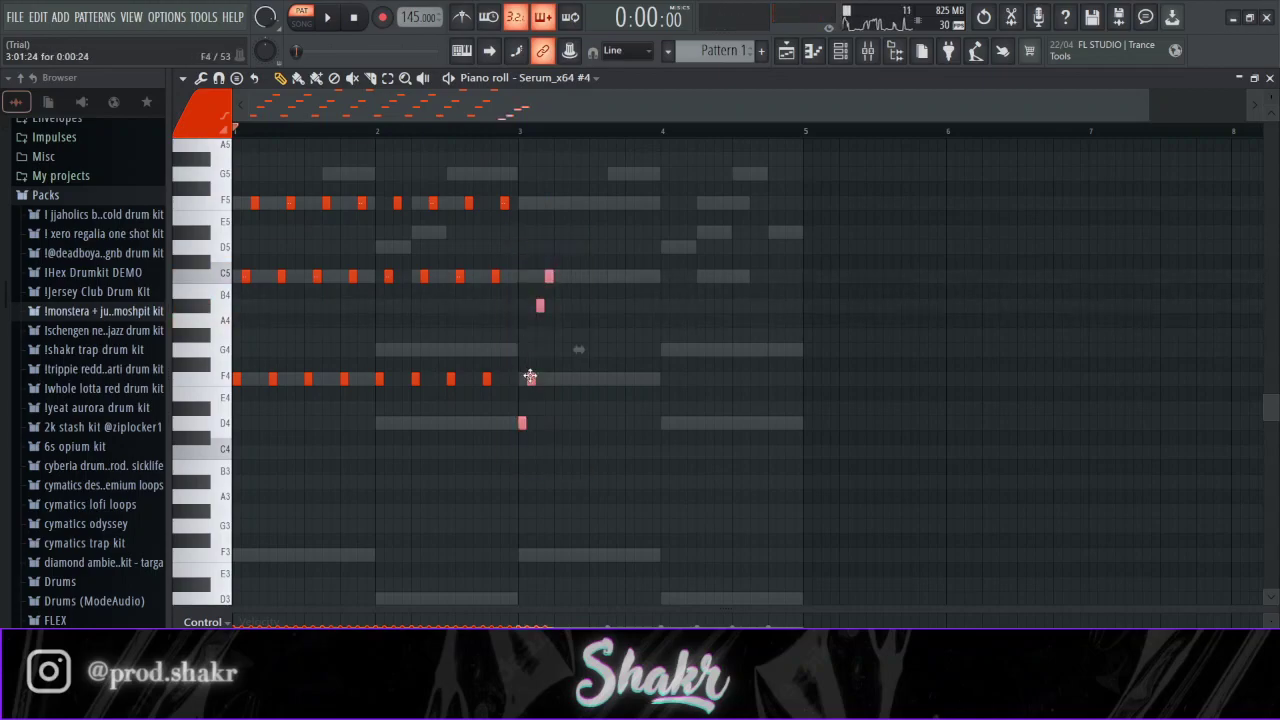
pyautogui.moveTo(609, 471); pyautogui.dragTo(525, 241)
pyautogui.moveTo(537, 428); pyautogui.dragTo(597, 428)
pyautogui.moveTo(613, 252); pyautogui.dragTo(660, 278)
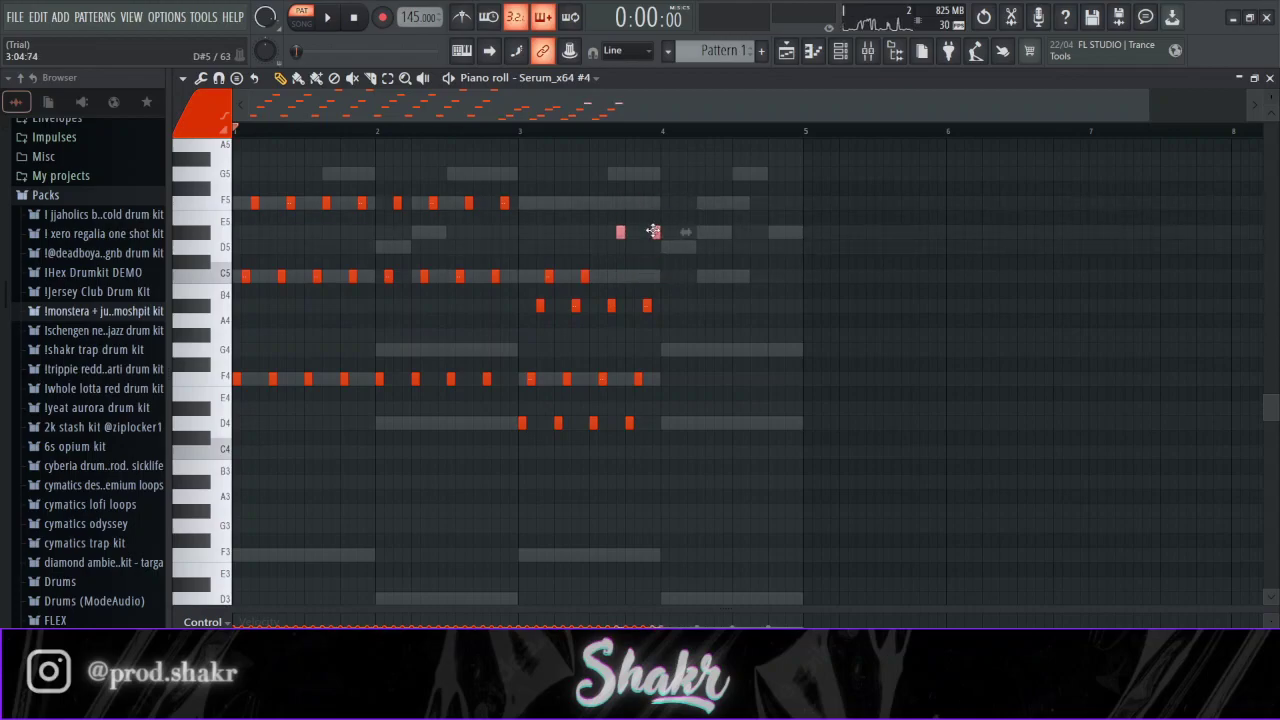
# - Copy the bar 3 arpeggio into bar 4 and play the pattern
pyautogui.moveTo(740, 518); pyautogui.dragTo(528, 209)
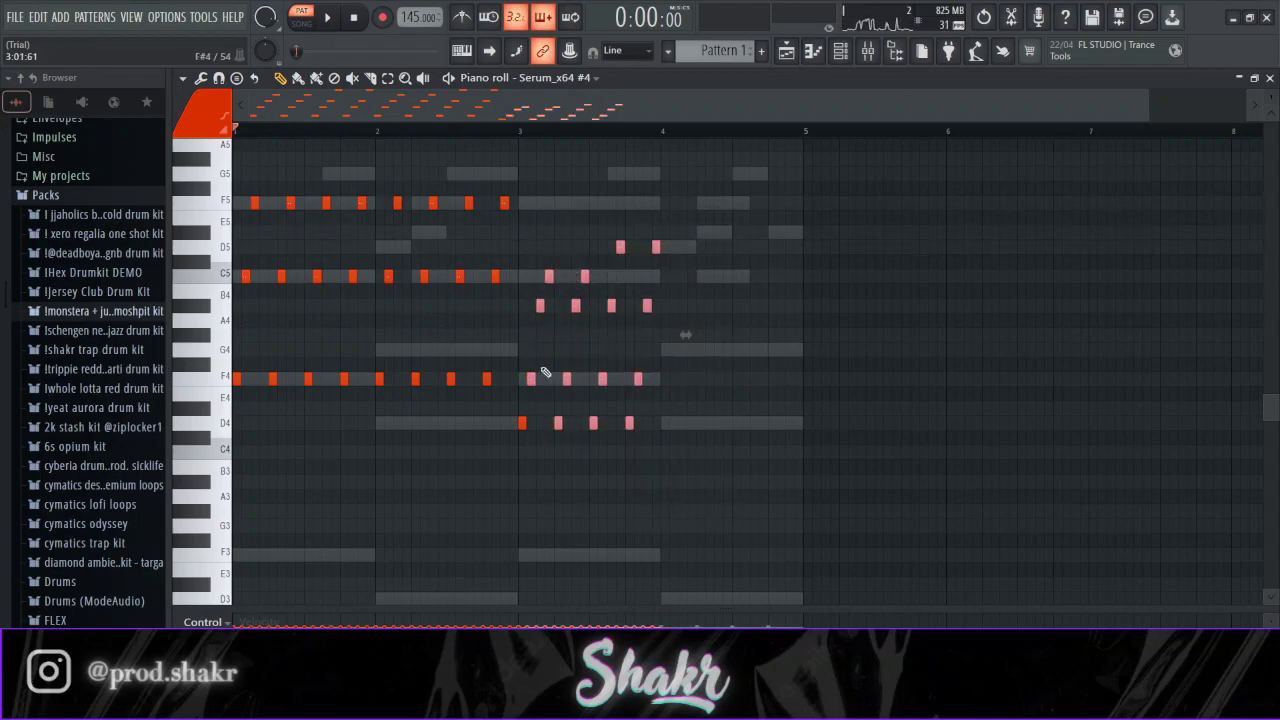
pyautogui.moveTo(519, 425); pyautogui.dragTo(663, 425)
pyautogui.press('space')
pyautogui.hotkey('ctrl', 'd')
# - Listen to the layered pattern with the channel rack open, stop playback and add a fifth Serum channel
pyautogui.click(841, 55)
pyautogui.click(841, 53)
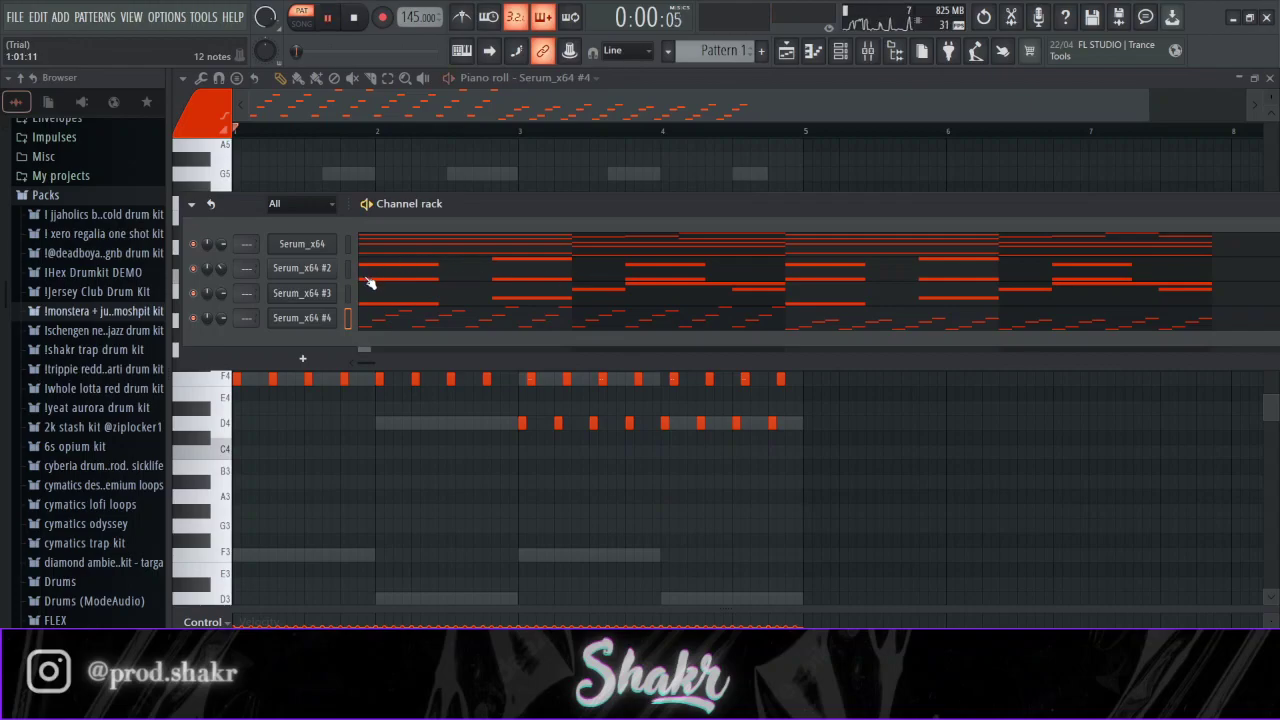
pyautogui.press('space')
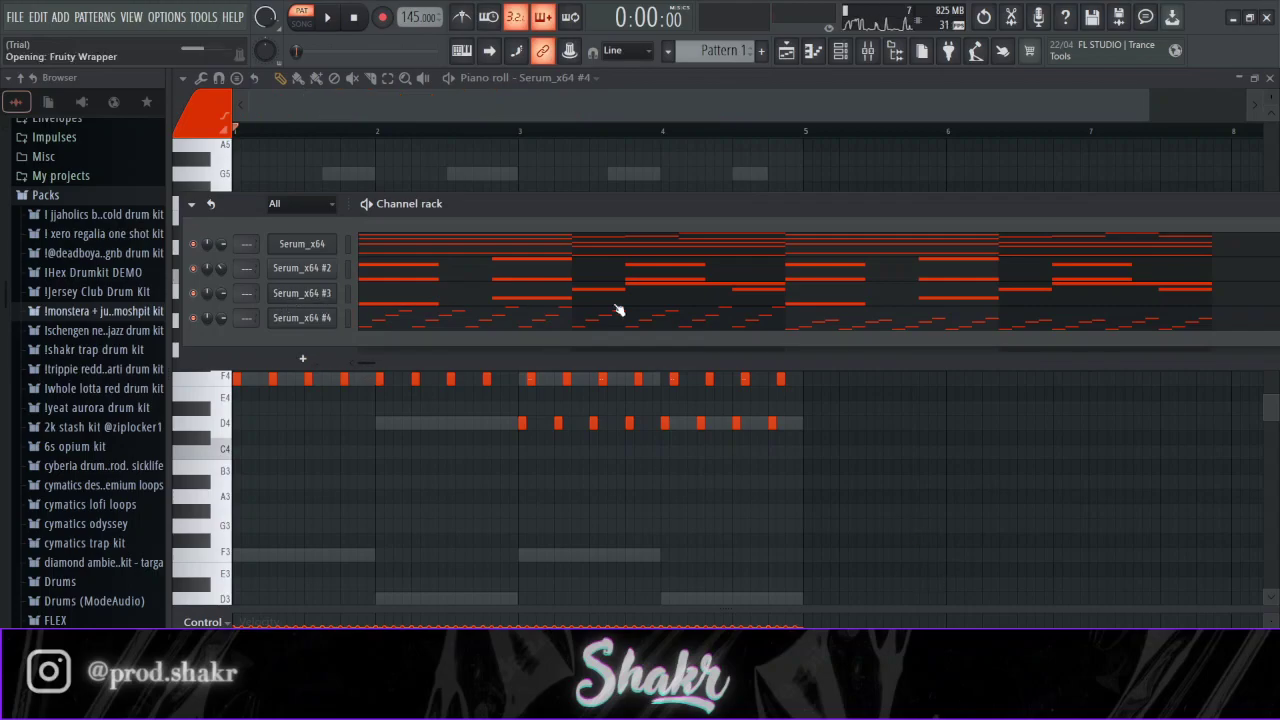
pyautogui.click(996, 352)
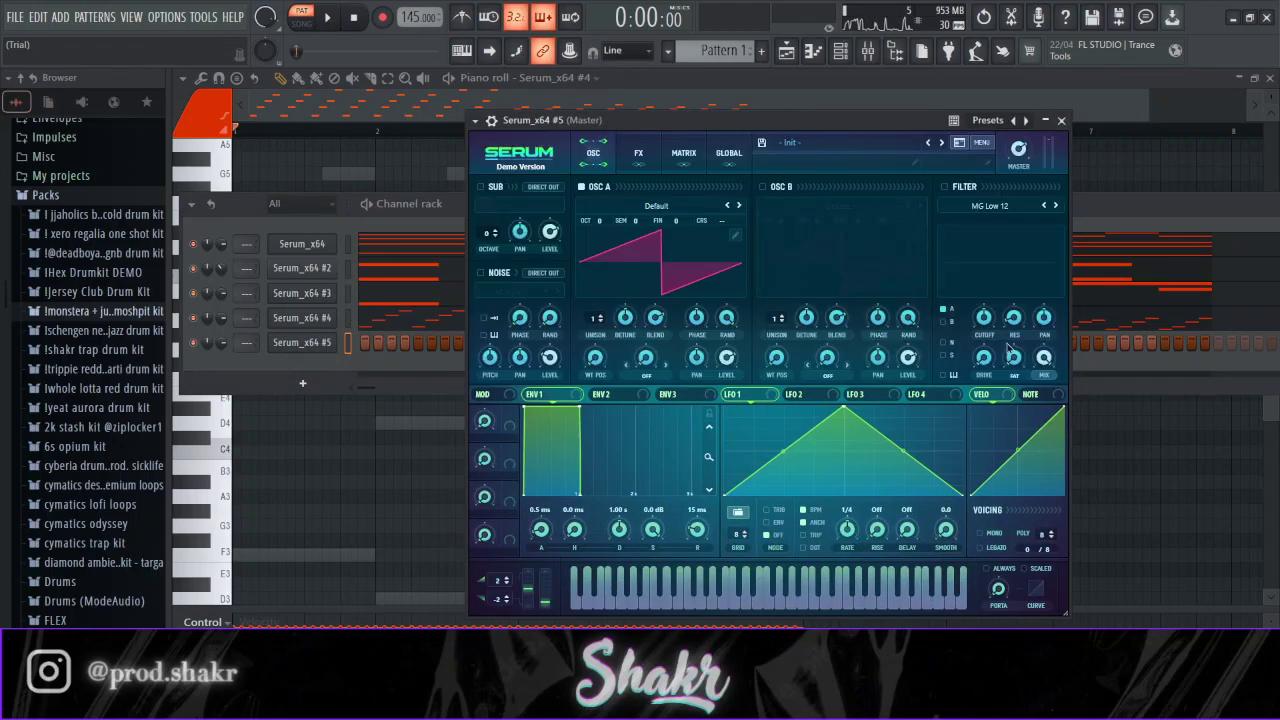
# - Filter the fifth Serum's presets to the New Jazz + AftërLyfe bank and select key - watchout
pyautogui.click(958, 143)
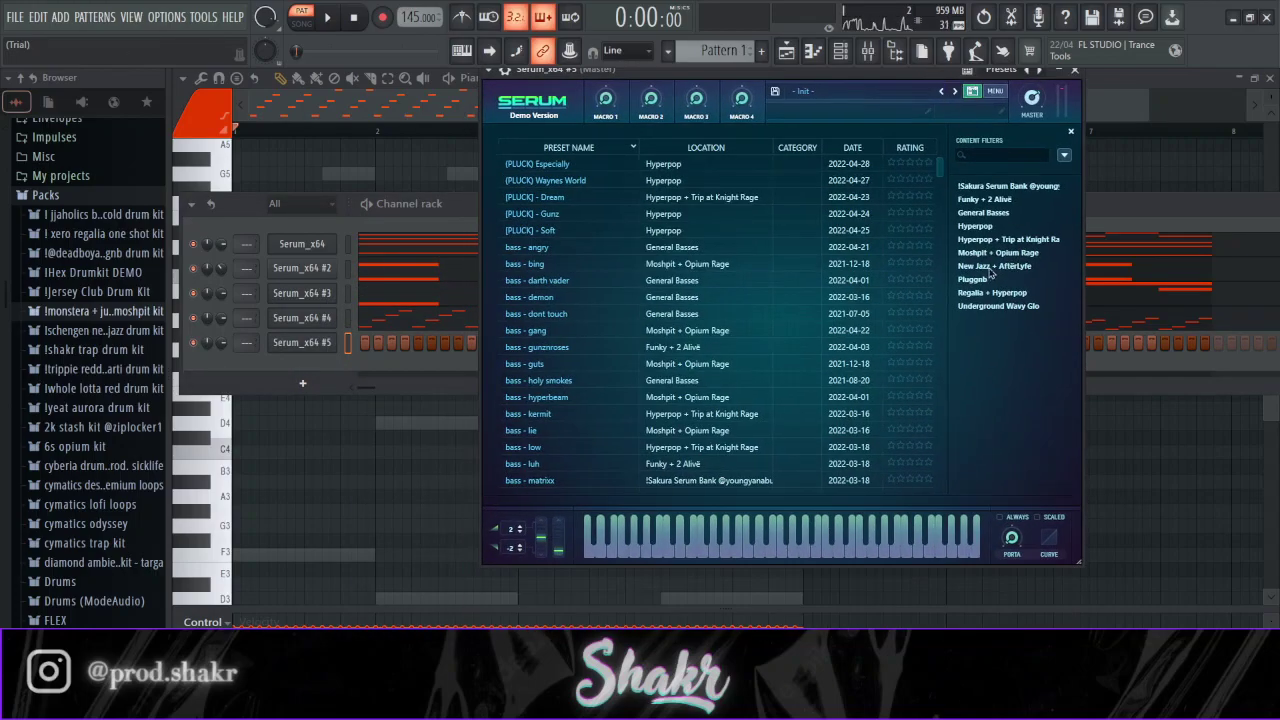
pyautogui.click(981, 268)
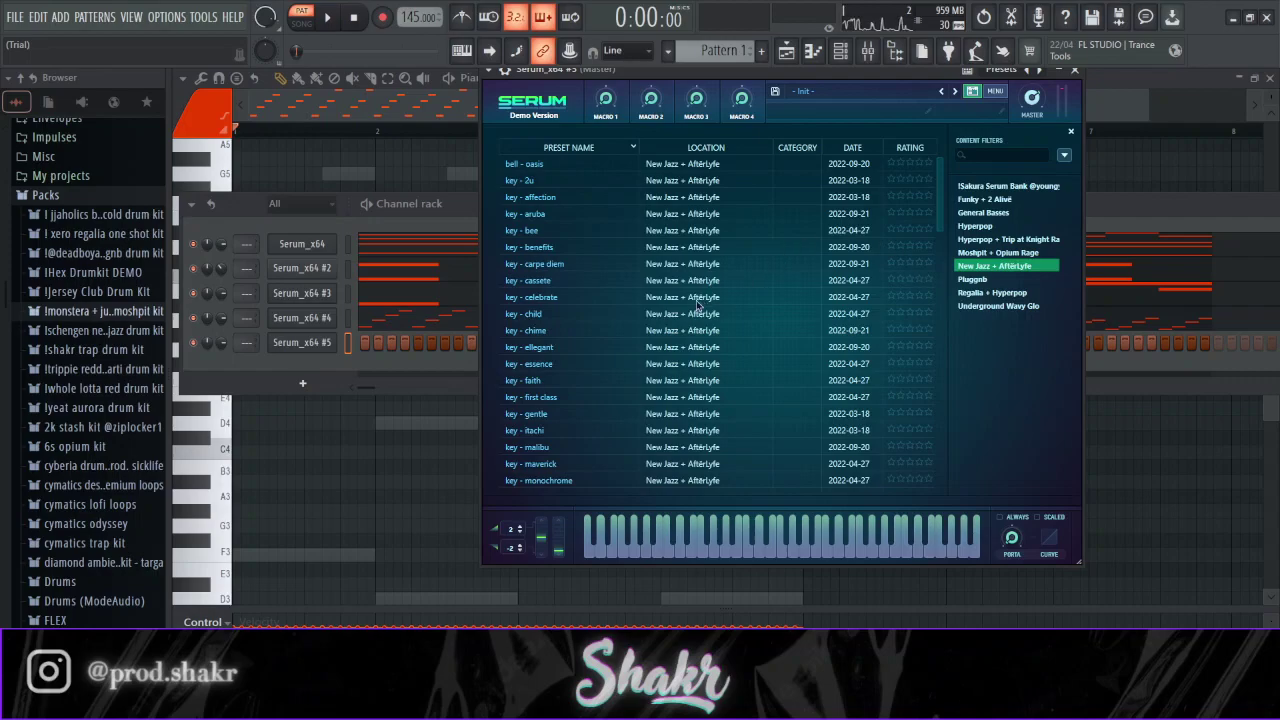
pyautogui.scroll(-2, 678, 345)
pyautogui.scroll(-1, 678, 458)
pyautogui.click(672, 455)
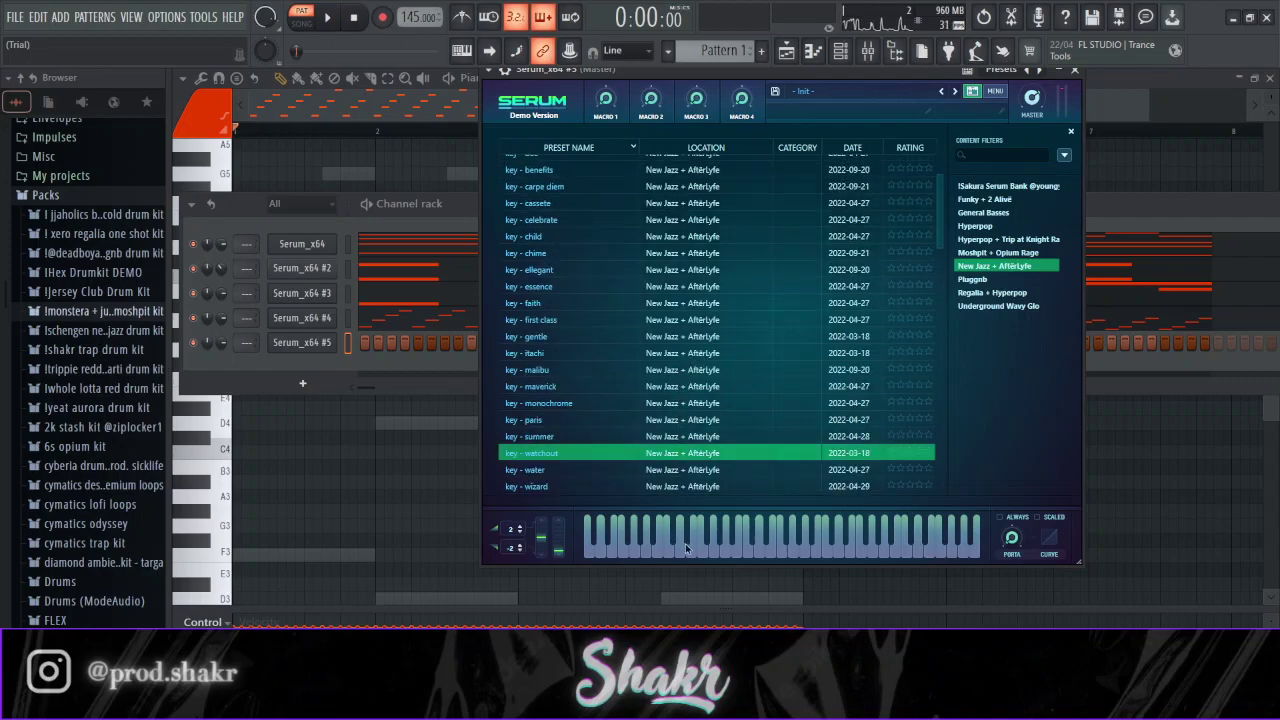
pyautogui.press('Down')
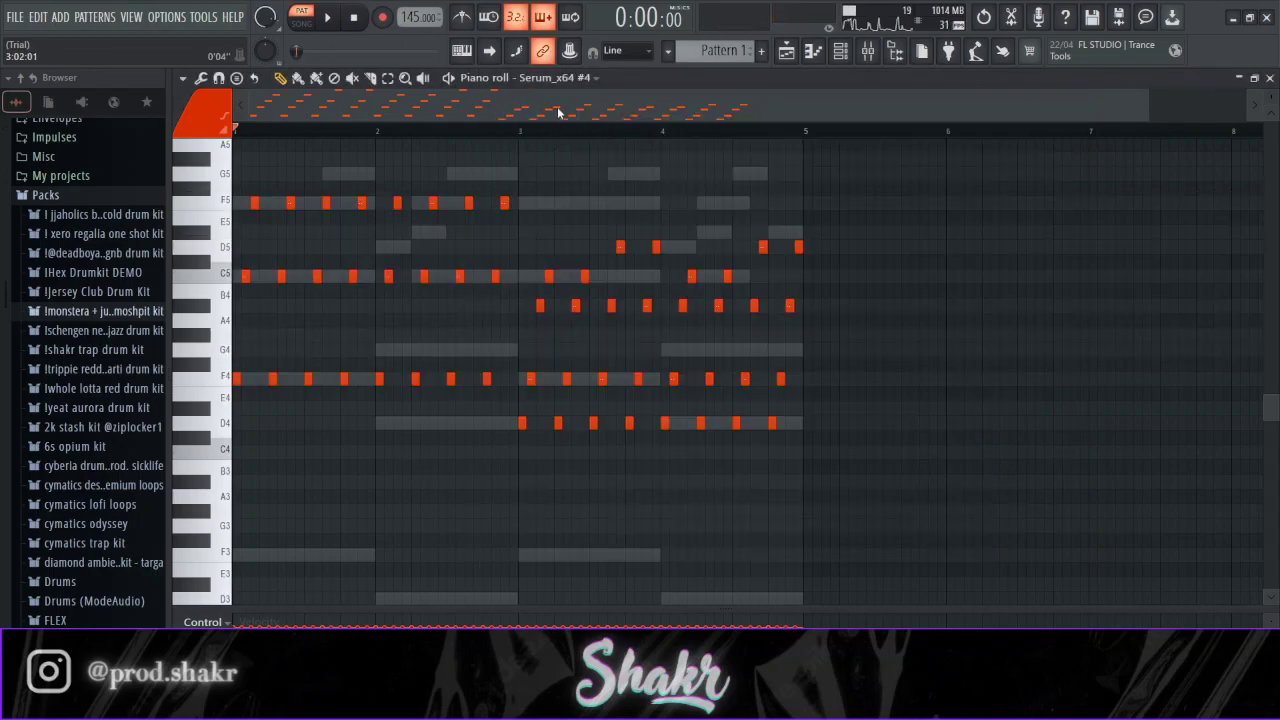
# - Draw short F5 notes at the start of all four bars, with G5 notes within bars 1 and 2 and A#5 notes within bars 3 and 4
pyautogui.click(218, 200)
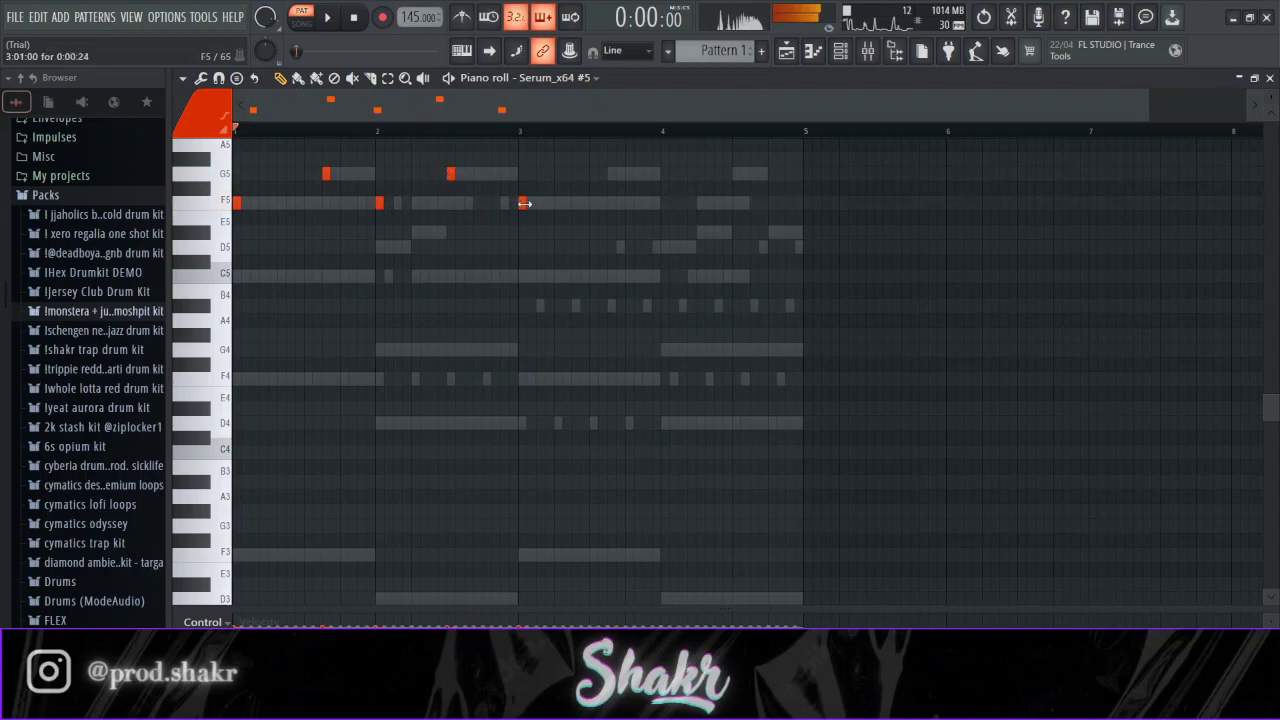
pyautogui.scroll(2, 623, 228)
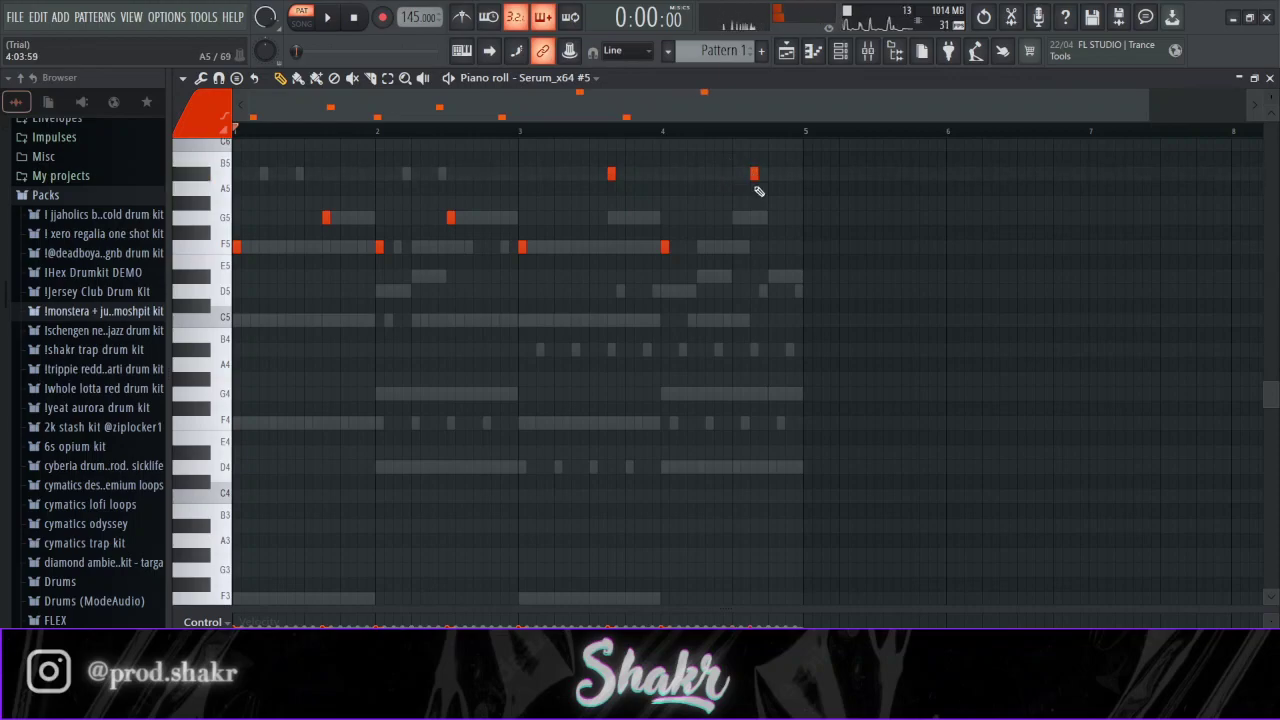
# - Raise the fifth layer's notes by one octave and move the A#6 note in bar 4 slightly earlier
pyautogui.hotkey('ctrl', 'Up')
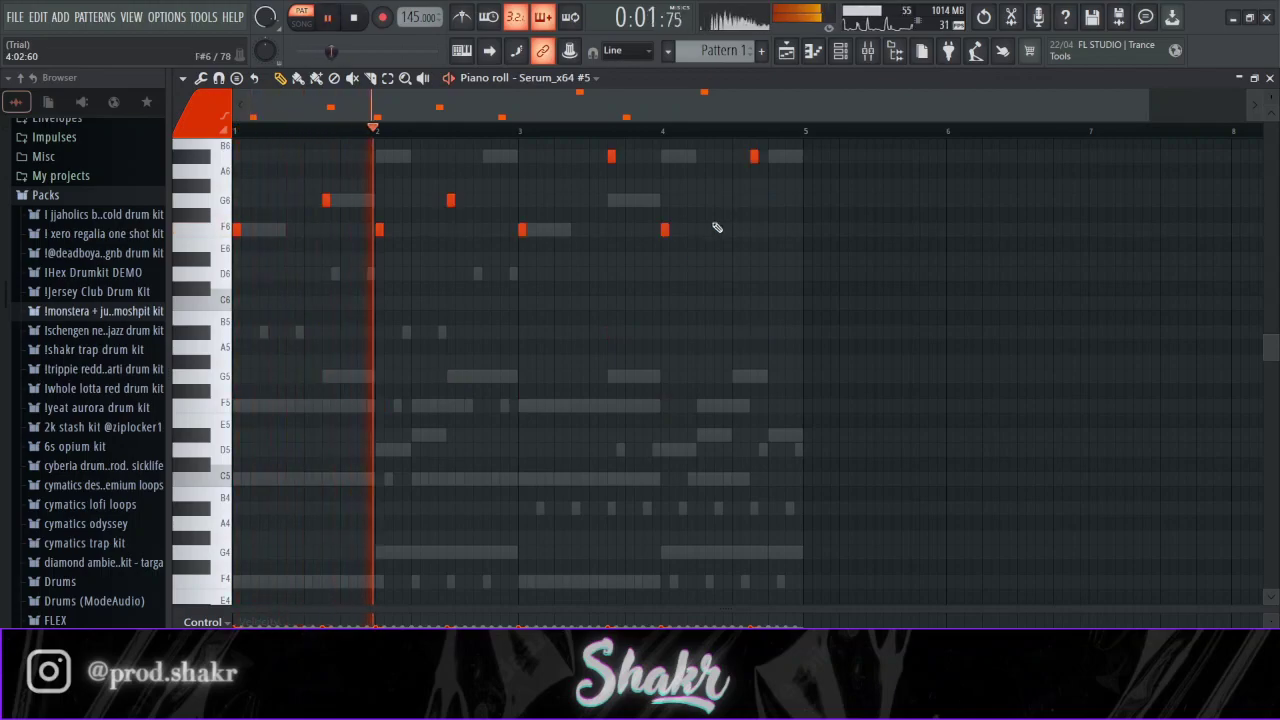
pyautogui.scroll(3, 857, 312)
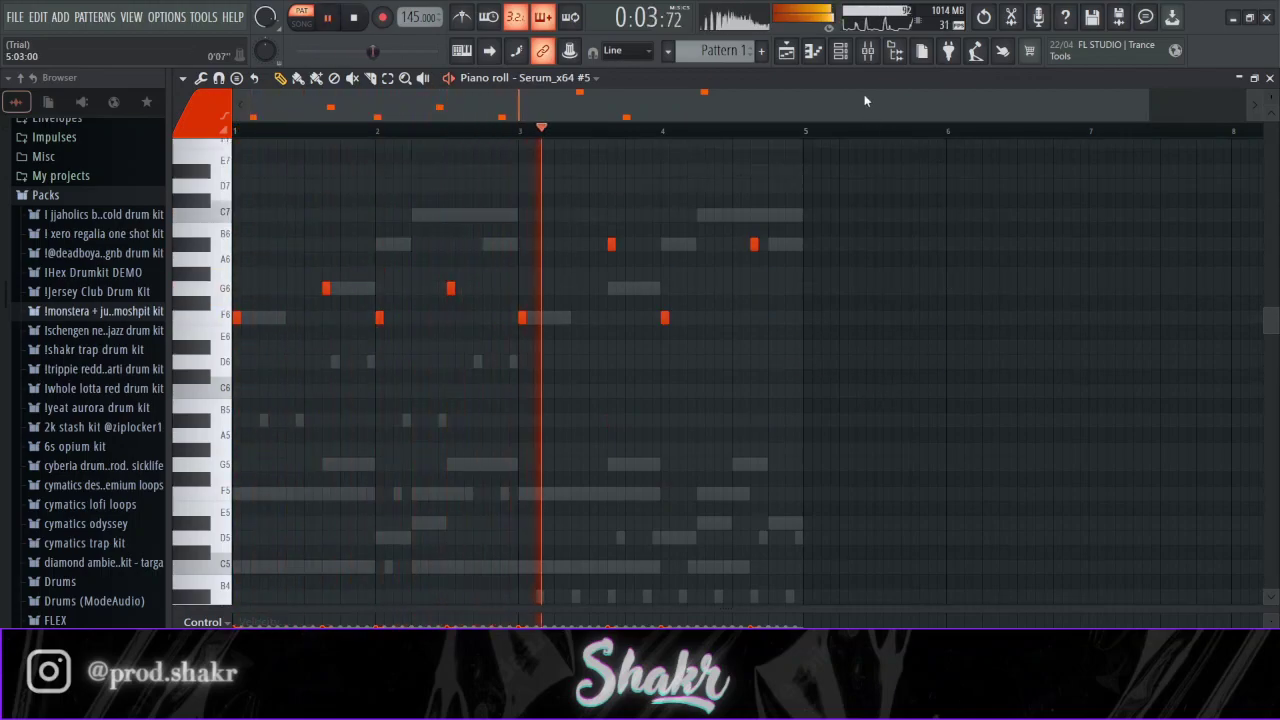
pyautogui.click(845, 55)
pyautogui.press('F6')
pyautogui.moveTo(754, 244); pyautogui.dragTo(737, 244)
# - Lower the fifth Serum channel's volume in the channel rack while the pattern plays
pyautogui.click(840, 51)
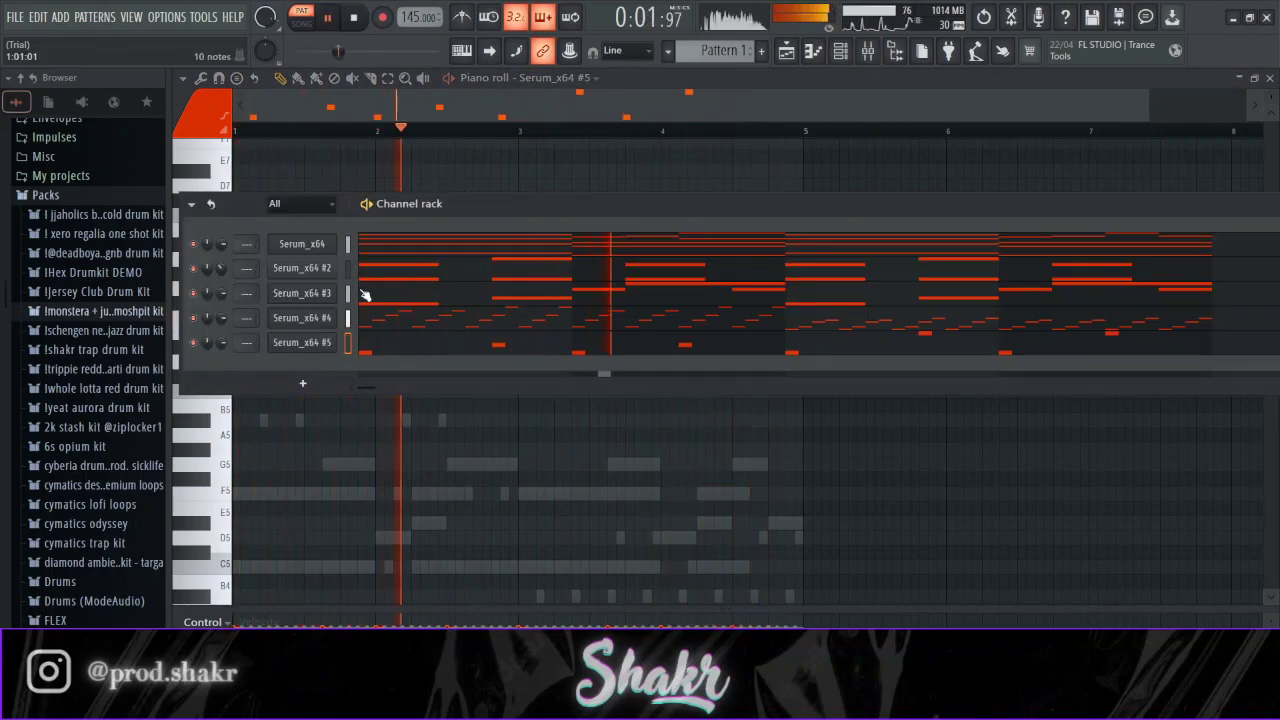
pyautogui.moveTo(221, 342); pyautogui.dragTo(221, 348)
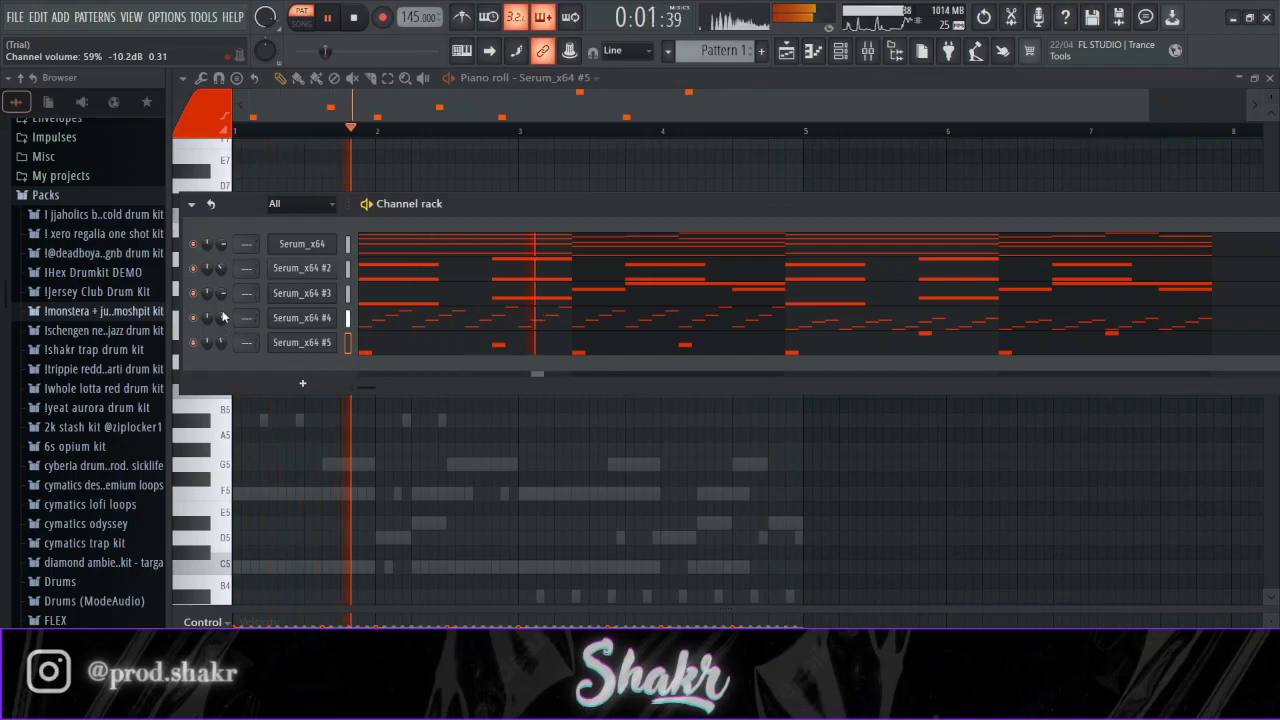
pyautogui.press('space')
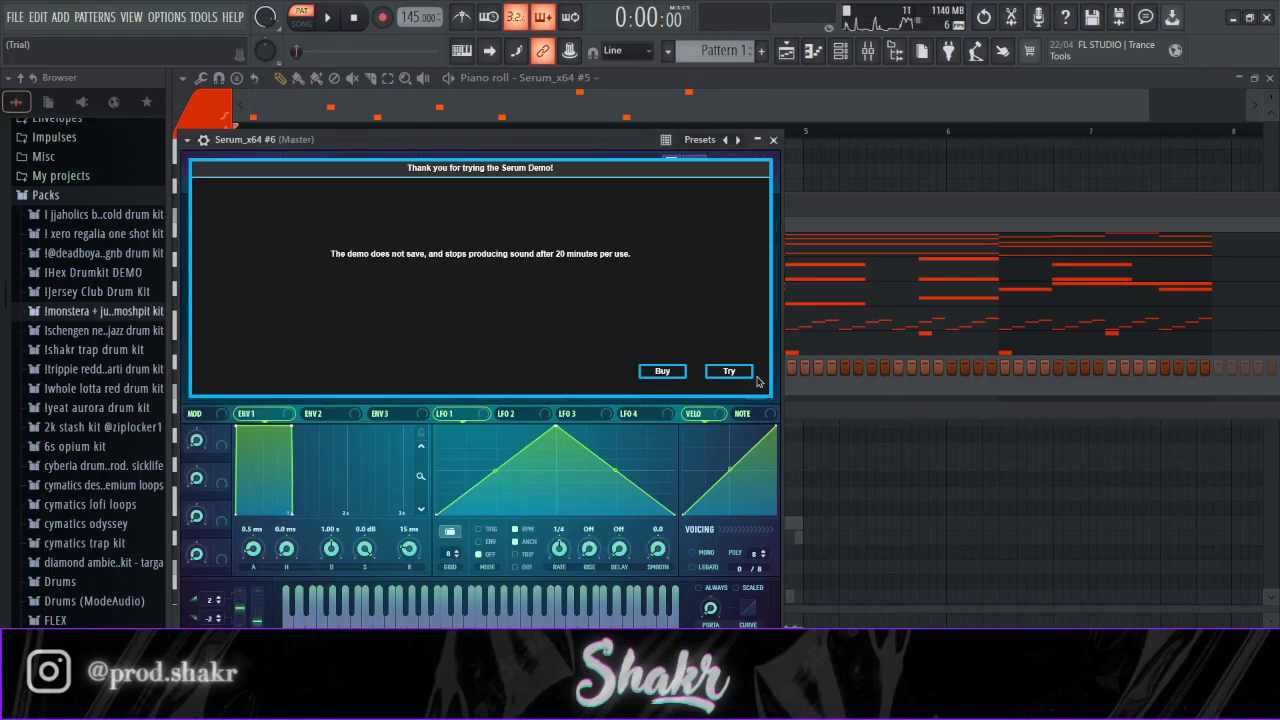
# - Filter the sixth Serum's presets to New Jazz + AftërLyfe, audition lead - evp and choose another preset further down the list
pyautogui.click(735, 372)
pyautogui.click(672, 164)
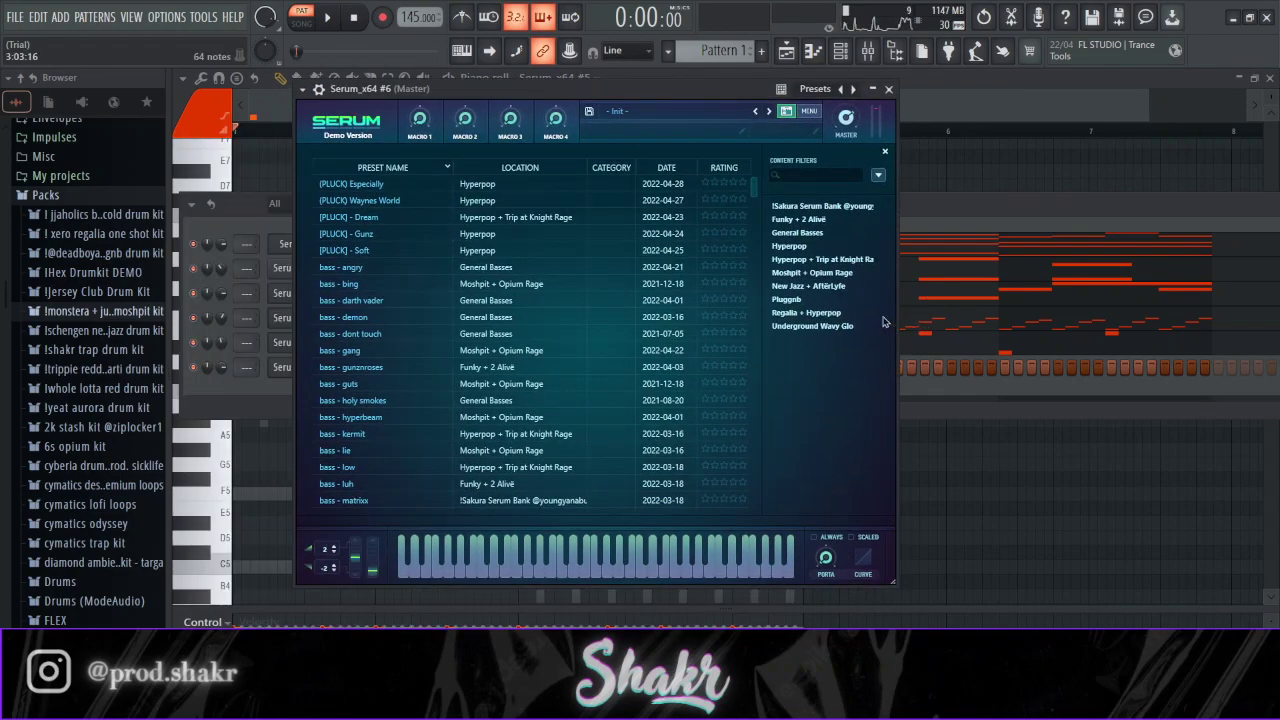
pyautogui.click(815, 287)
pyautogui.scroll(-10, 591, 371)
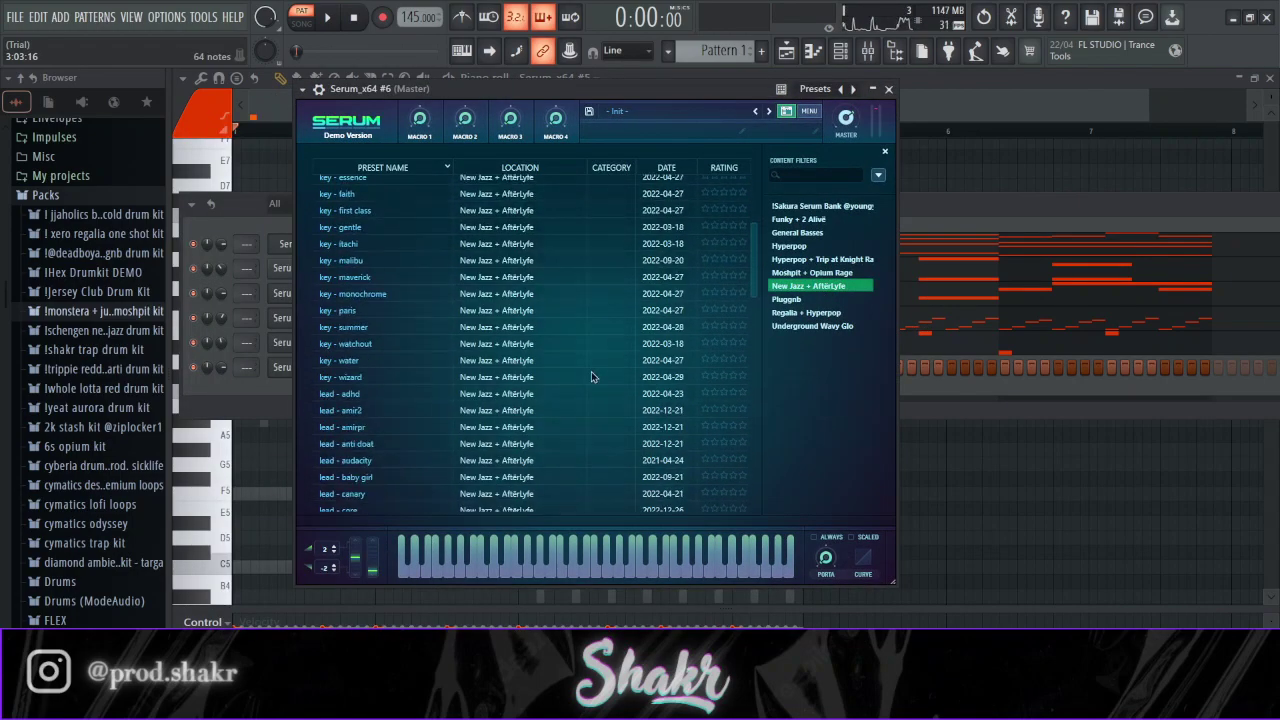
pyautogui.click(538, 418)
pyautogui.click(533, 440)
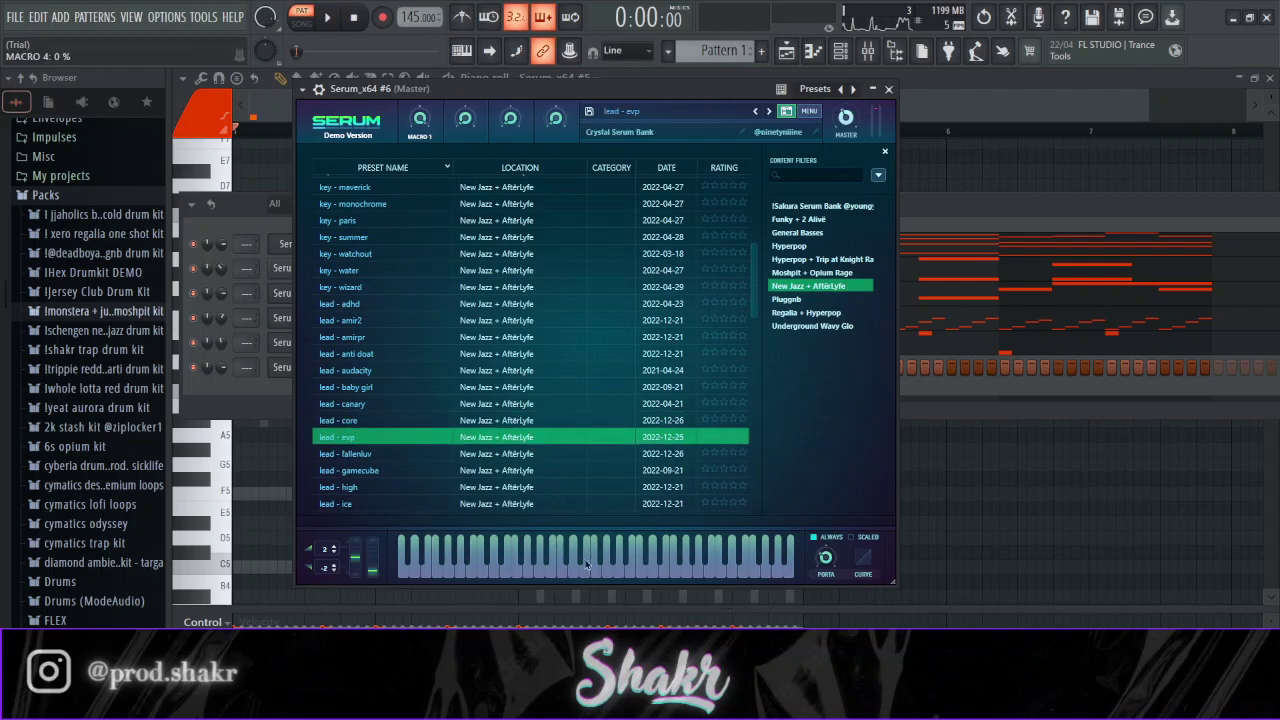
pyautogui.scroll(-3, 551, 471)
pyautogui.click(519, 413)
pyautogui.click(576, 567)
pyautogui.click(888, 89)
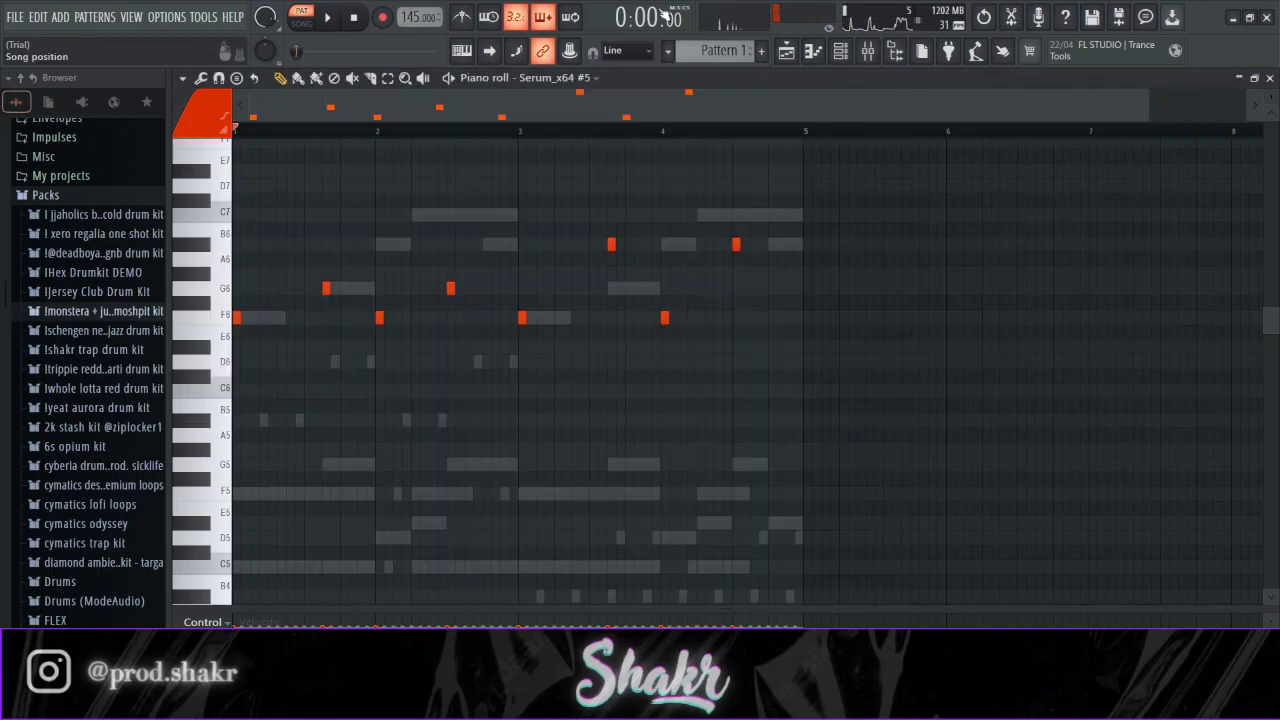
# - Draw short F6, F6, G6 and F6 notes across bar 1 of the sixth Serum channel
pyautogui.press('Down')
pyautogui.click(238, 317)
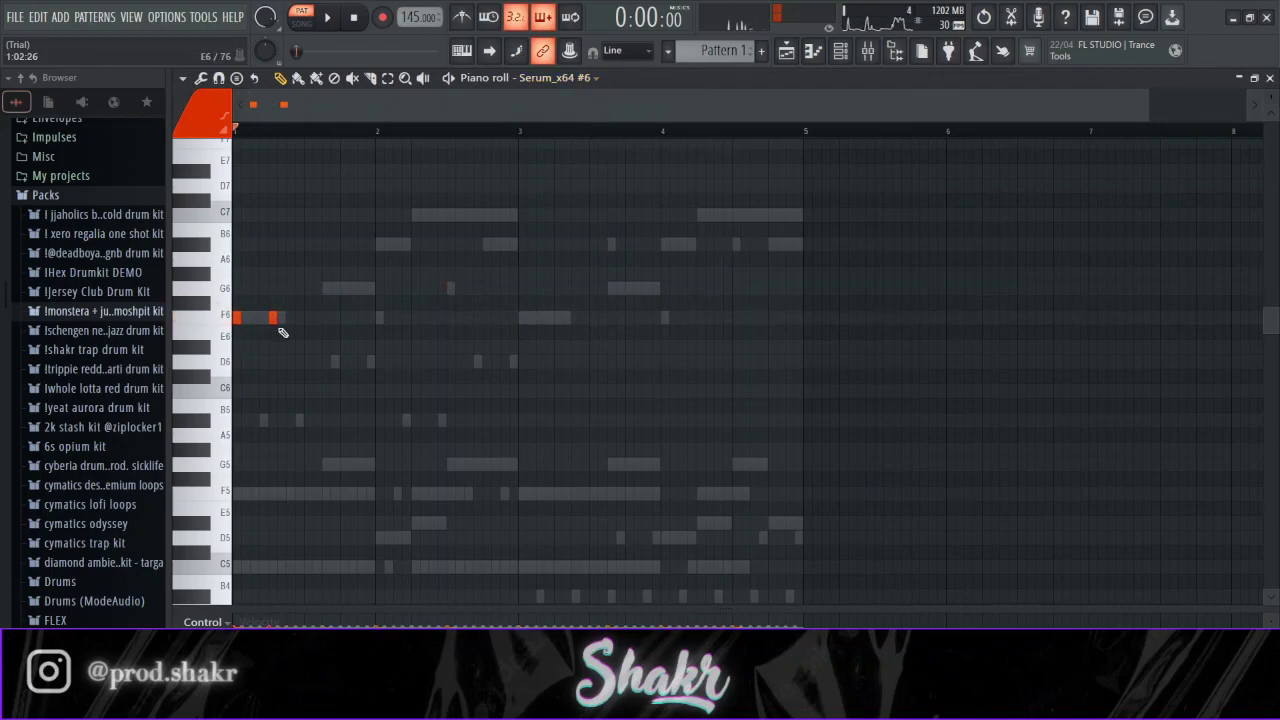
pyautogui.press('space')
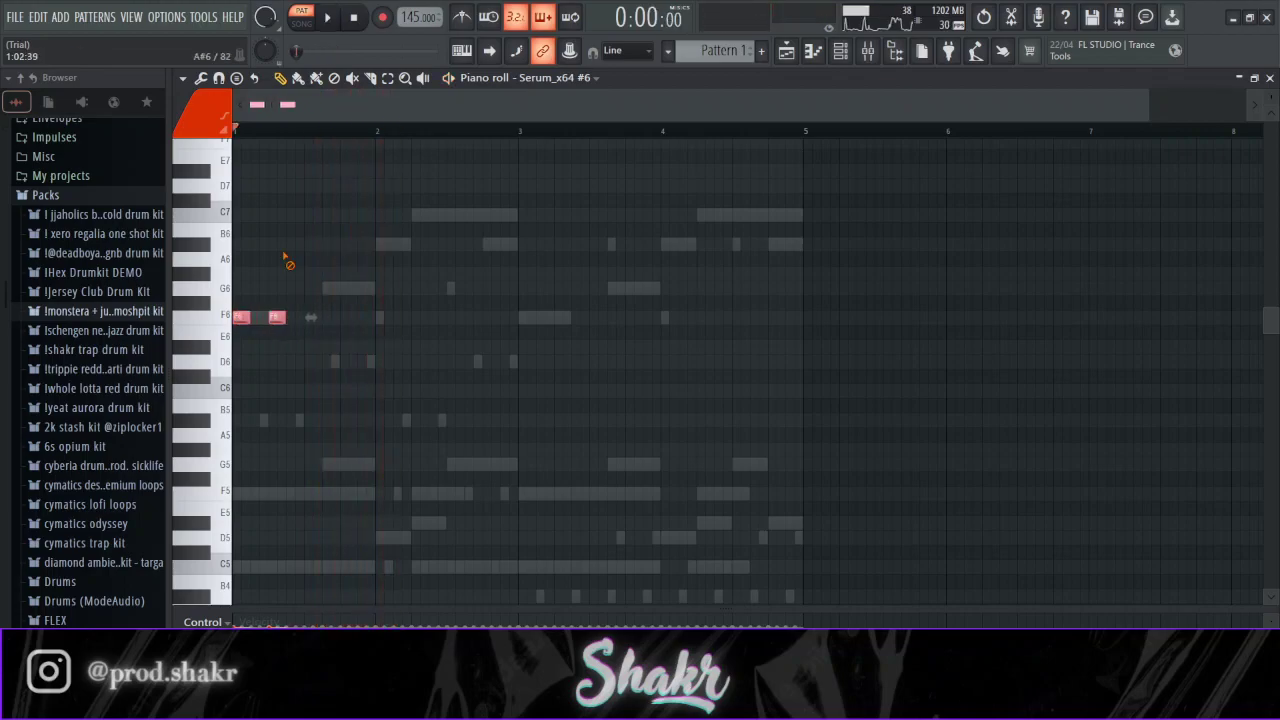
pyautogui.press('space')
pyautogui.click(310, 288)
pyautogui.click(338, 317)
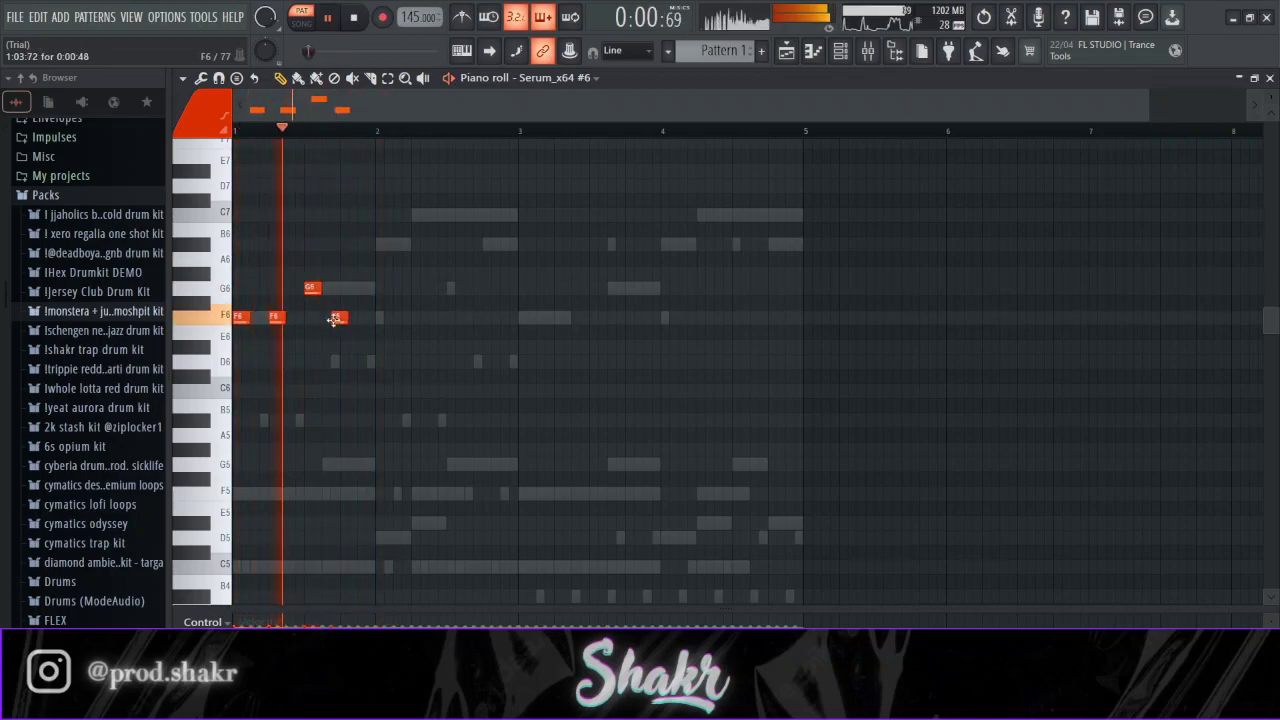
# - Add a long D6 note crossing into bar 2, followed by short D6 and D#6 notes in the second half of that bar
pyautogui.click(358, 361)
pyautogui.moveTo(371, 361); pyautogui.dragTo(408, 365)
pyautogui.click(449, 361)
pyautogui.press('space')
pyautogui.moveTo(499, 365); pyautogui.dragTo(456, 375)
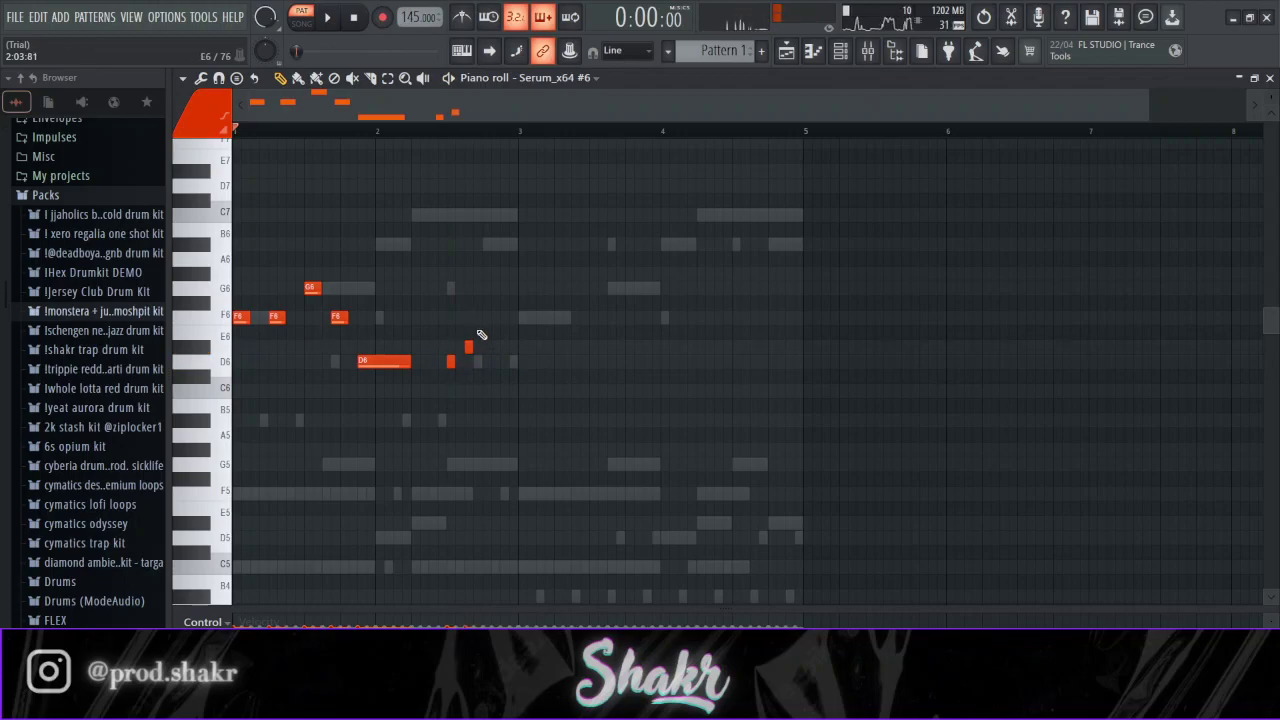
# - Finish bar 2 with F6 and A#6, and continue the melody through bars 3 and 4 using F6, G6, D6 and A#6 notes
pyautogui.moveTo(521, 425); pyautogui.dragTo(447, 209)
pyautogui.moveTo(629, 459); pyautogui.dragTo(236, 160)
pyautogui.moveTo(241, 318); pyautogui.dragTo(527, 319)
pyautogui.hotkey('ctrl', 'd')
pyautogui.moveTo(624, 321); pyautogui.dragTo(661, 318)
pyautogui.moveTo(746, 366); pyautogui.dragTo(741, 317)
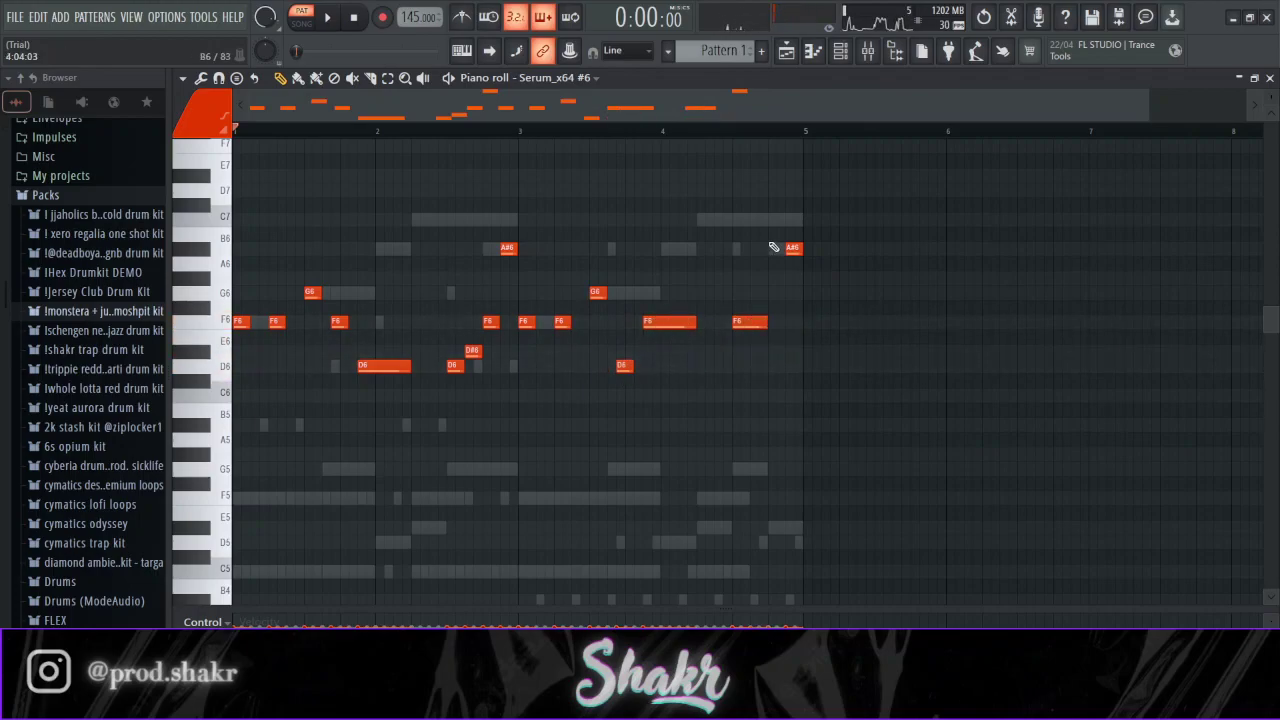
pyautogui.click(788, 294)
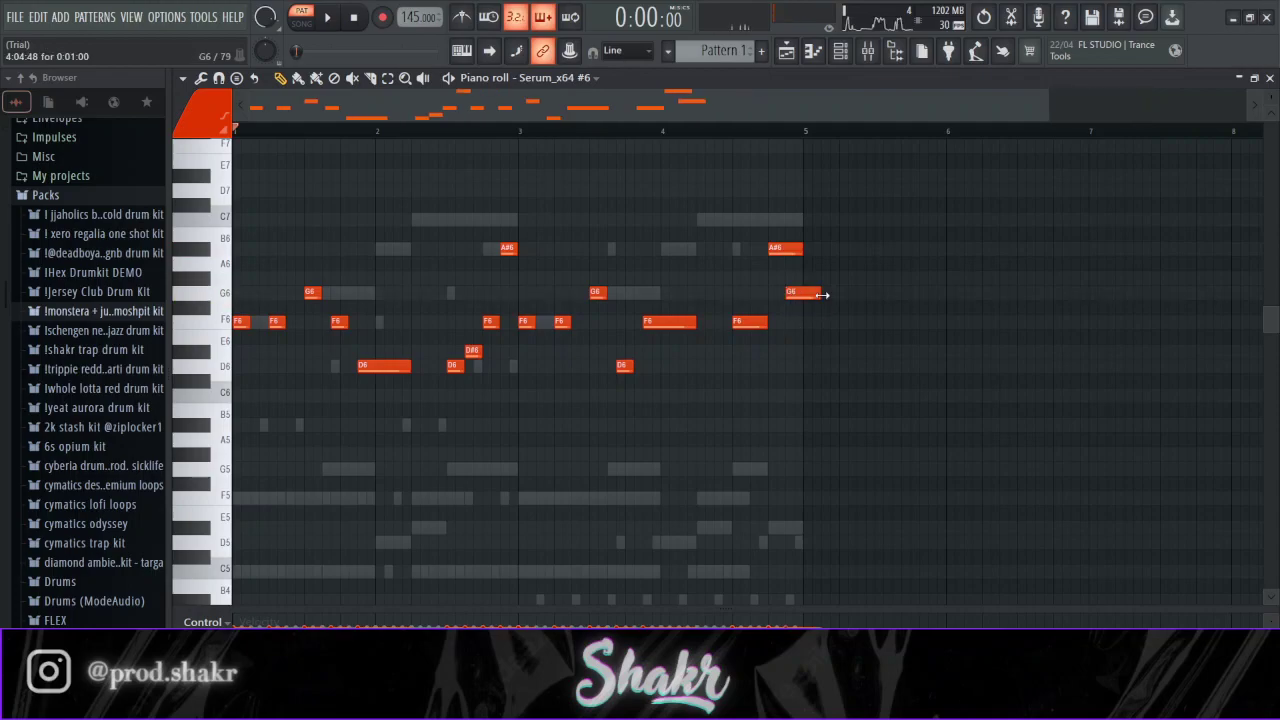
# - Solo the sixth Serum channel and play its melody
pyautogui.press('F6')
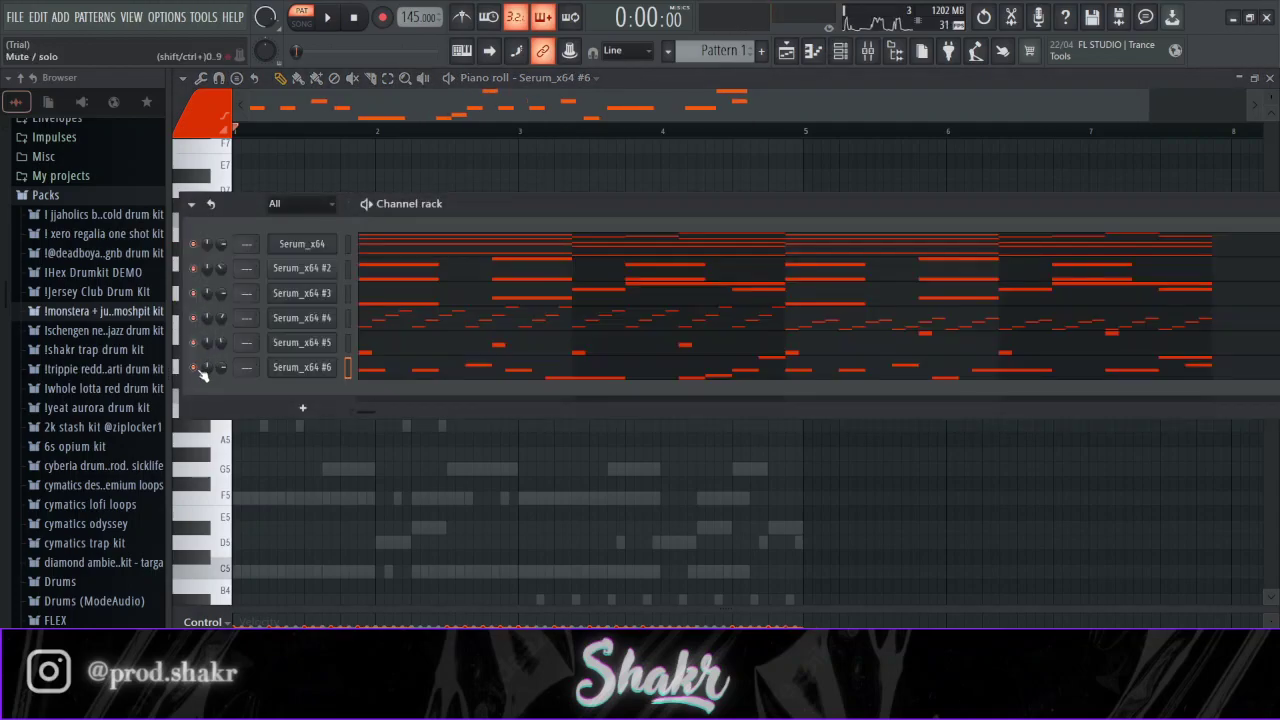
pyautogui.press('space')
pyautogui.press('F6')
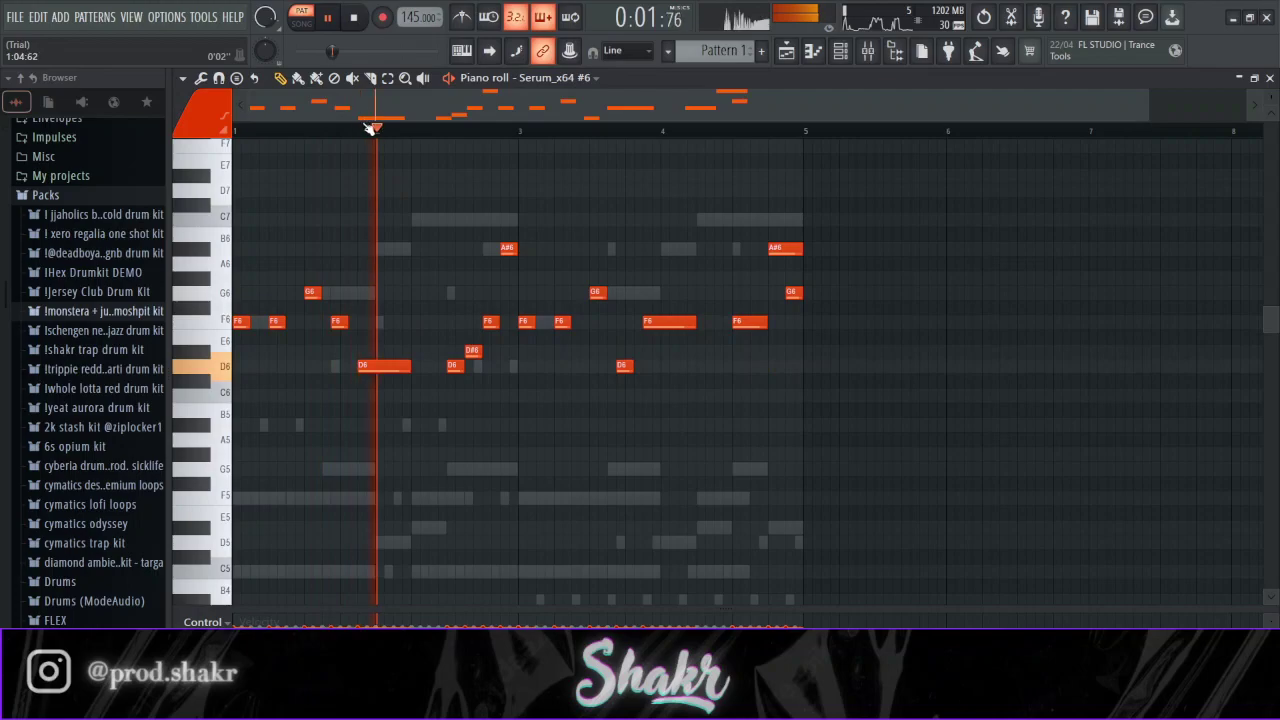
pyautogui.press('space')
# - Add a short D6 grace note before the first F6, lengthen bar 1's G6 and last F6 notes, and play the result
pyautogui.scroll(3, 371, 134)
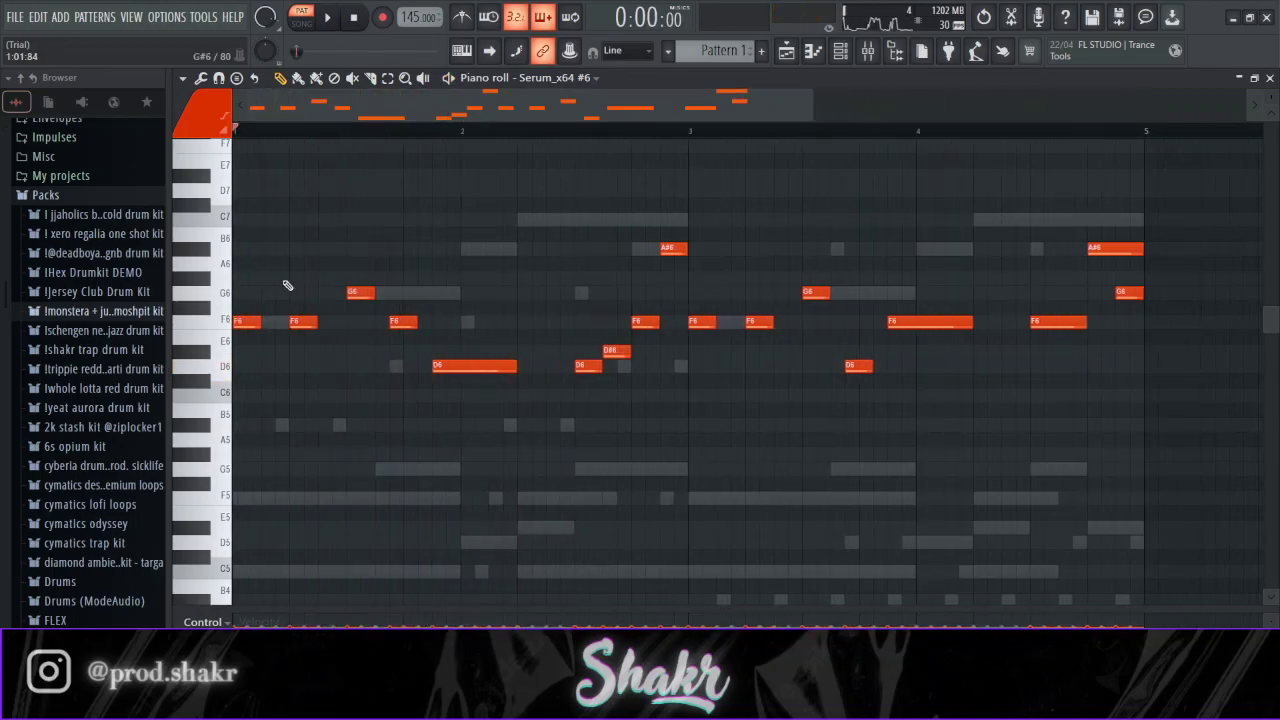
pyautogui.moveTo(252, 350); pyautogui.dragTo(259, 366)
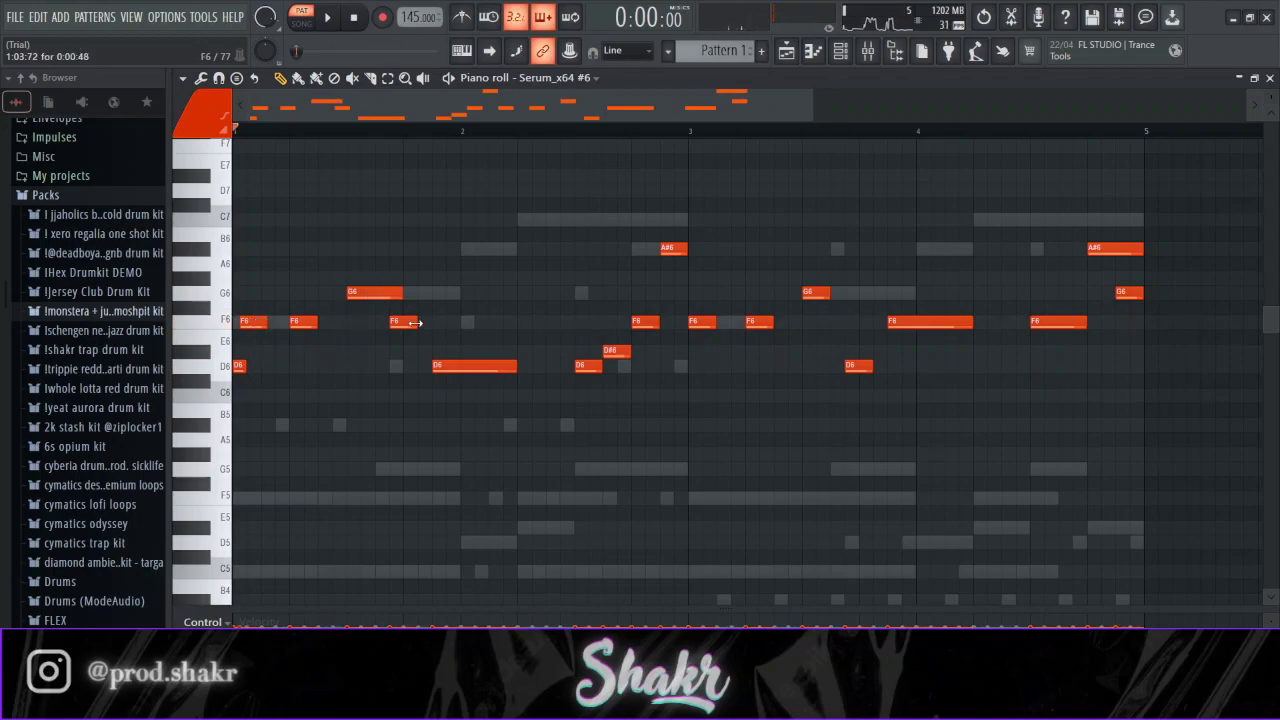
pyautogui.press('space')
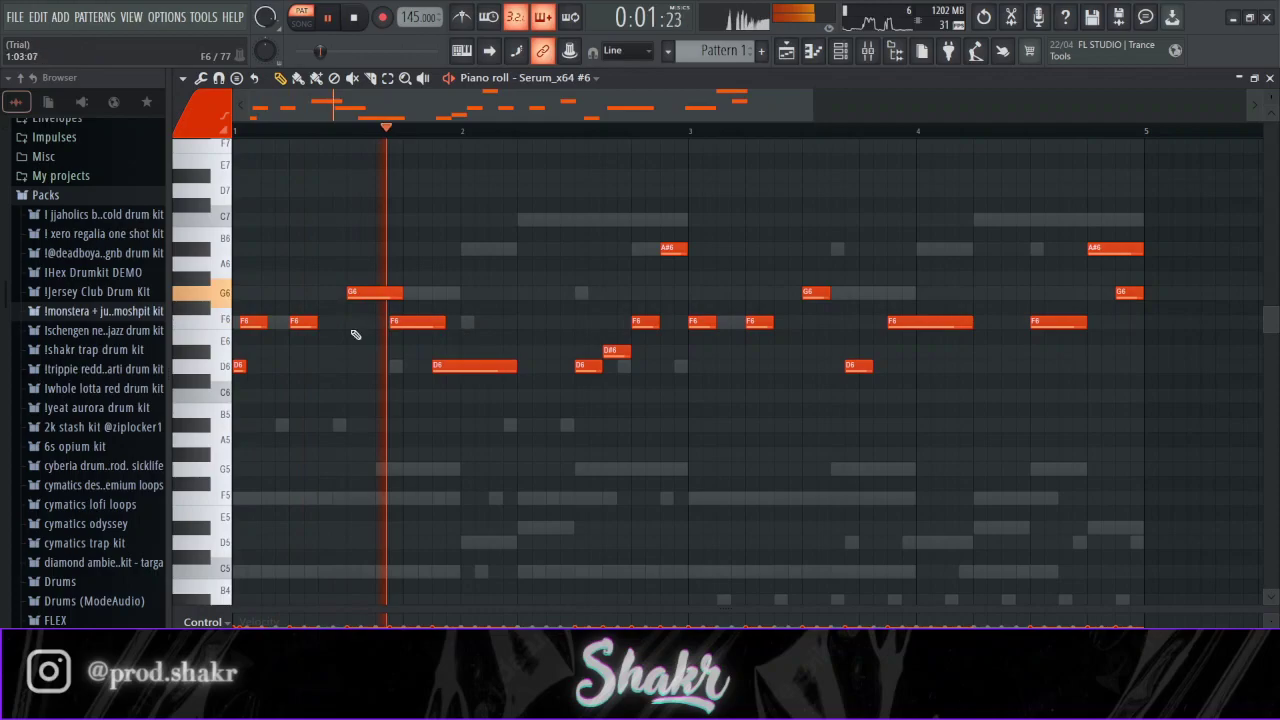
pyautogui.press('space')
# - Add a short C6 grace note before the D6 in the middle of bar 2 and listen to the melody
pyautogui.click(580, 396)
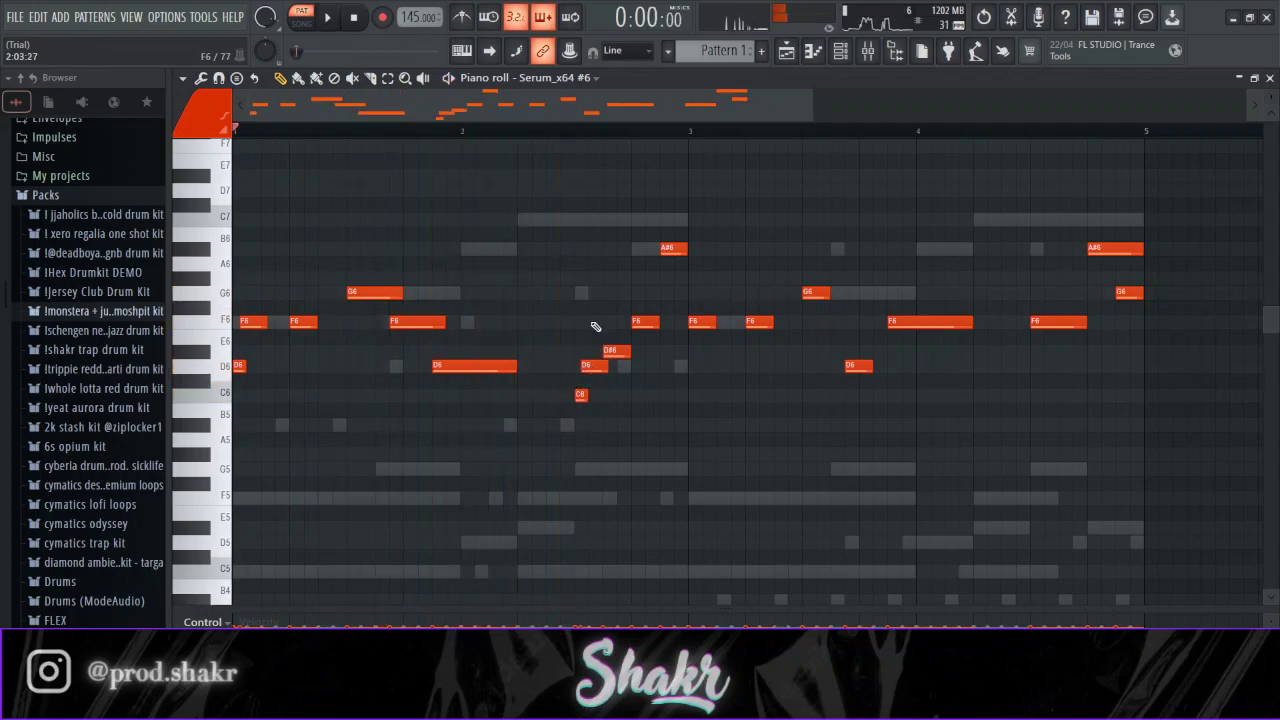
pyautogui.press('space')
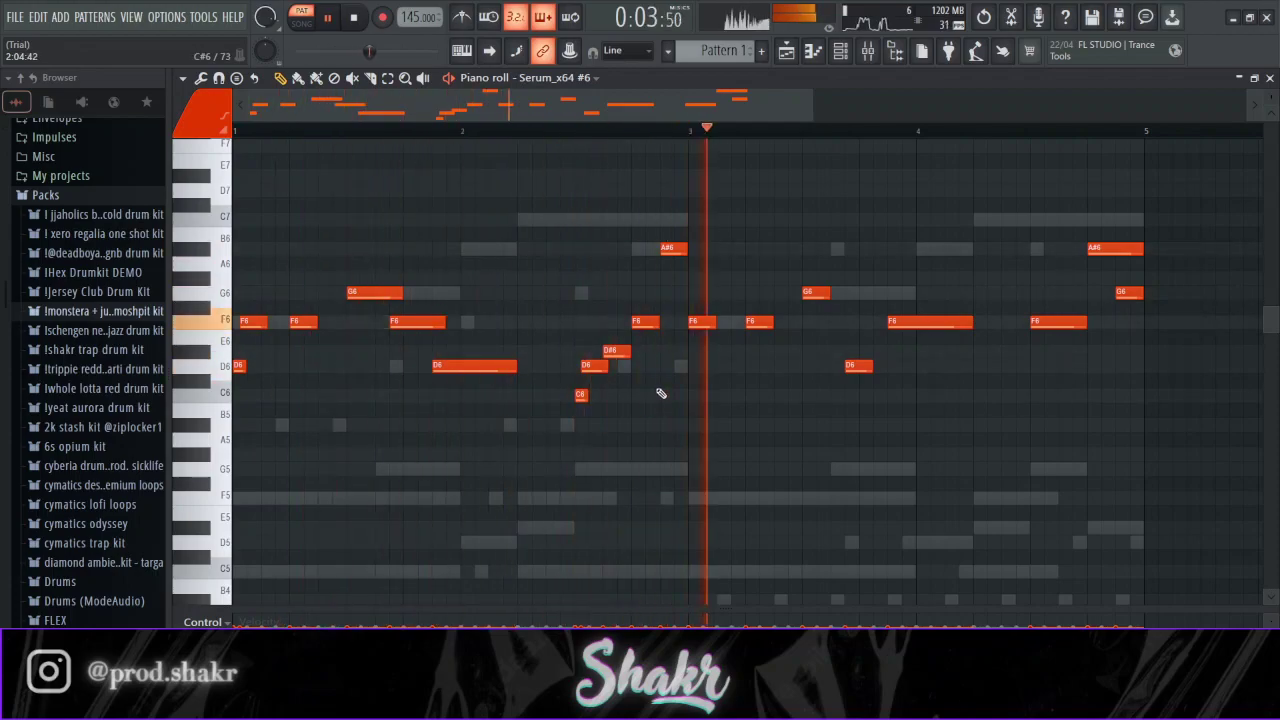
pyautogui.press('space')
# - Lengthen bar 2's D#6 and F6 and bar 3's G6 and D6, and add a D#6 grace note at bar 3's start
pyautogui.moveTo(626, 356); pyautogui.dragTo(645, 356)
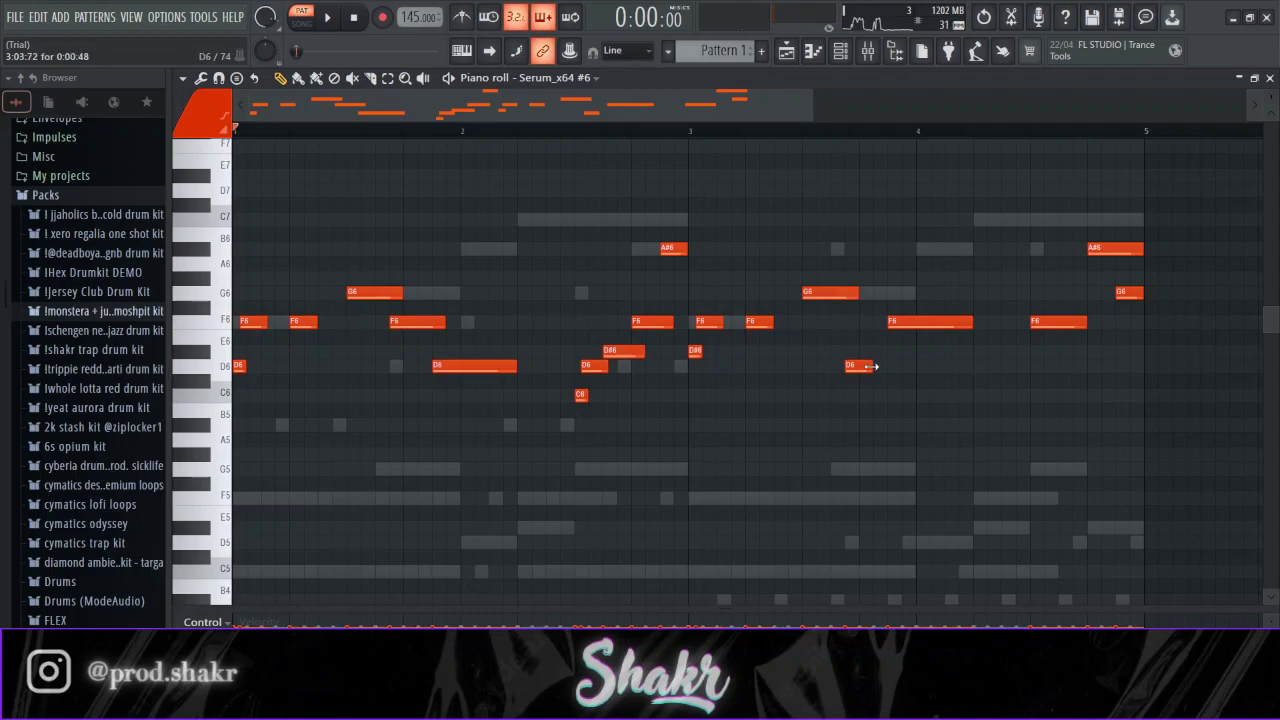
pyautogui.press('space')
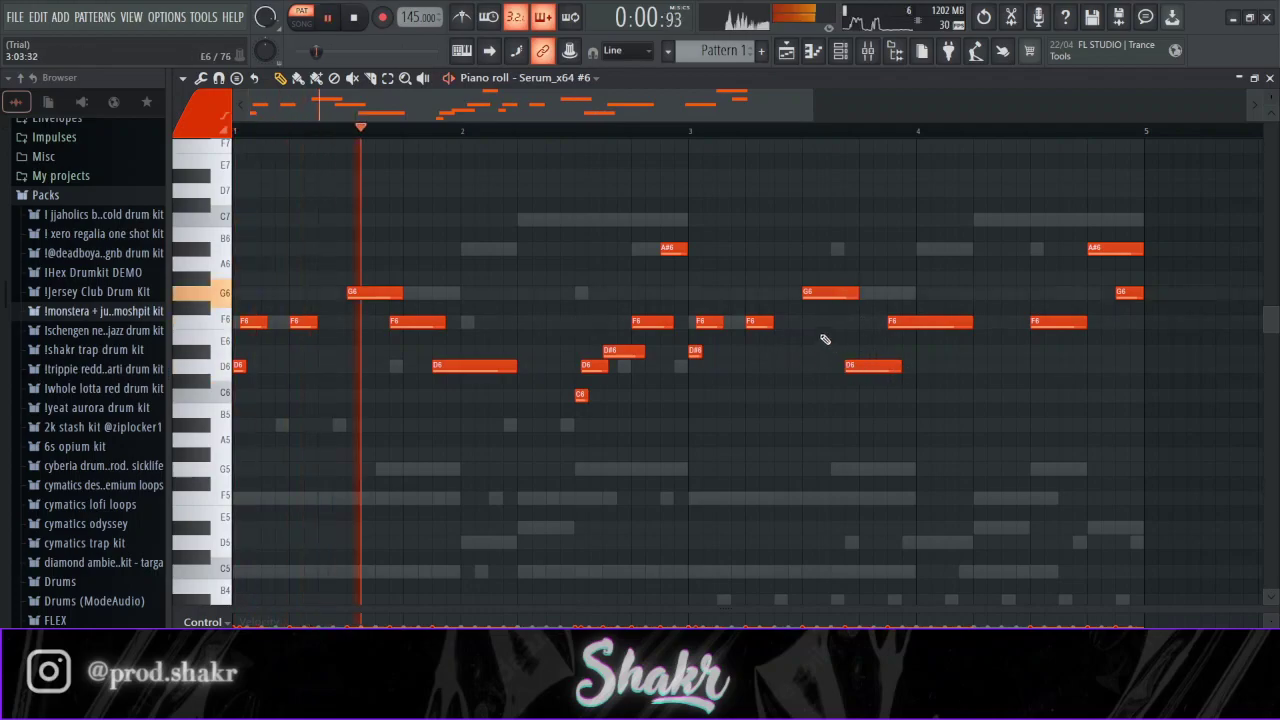
pyautogui.press('space')
# - Add short F6 grace notes before the G6 notes in bars 1 and 3, and a D6 grace note before bar 4's F6
pyautogui.click(803, 322)
pyautogui.moveTo(818, 294); pyautogui.dragTo(823, 296)
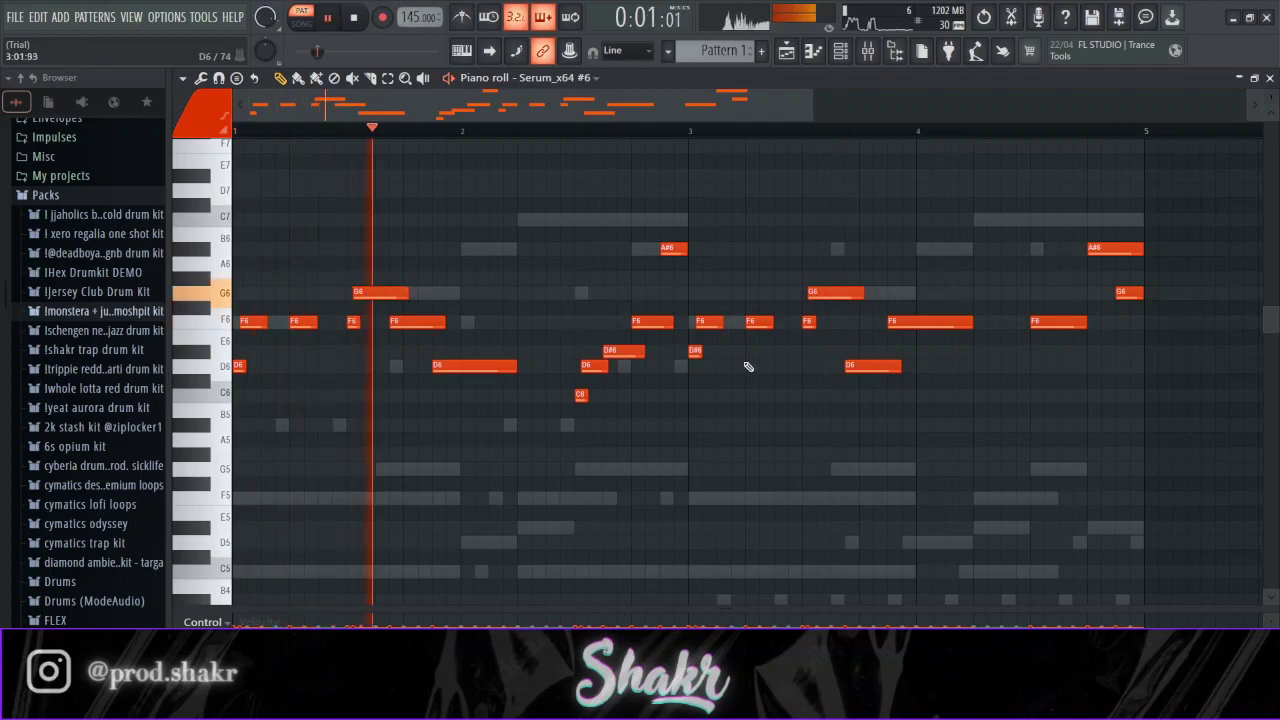
pyautogui.click(1040, 370)
pyautogui.moveTo(1082, 366); pyautogui.dragTo(1043, 366)
pyautogui.moveTo(1061, 320); pyautogui.dragTo(1065, 321)
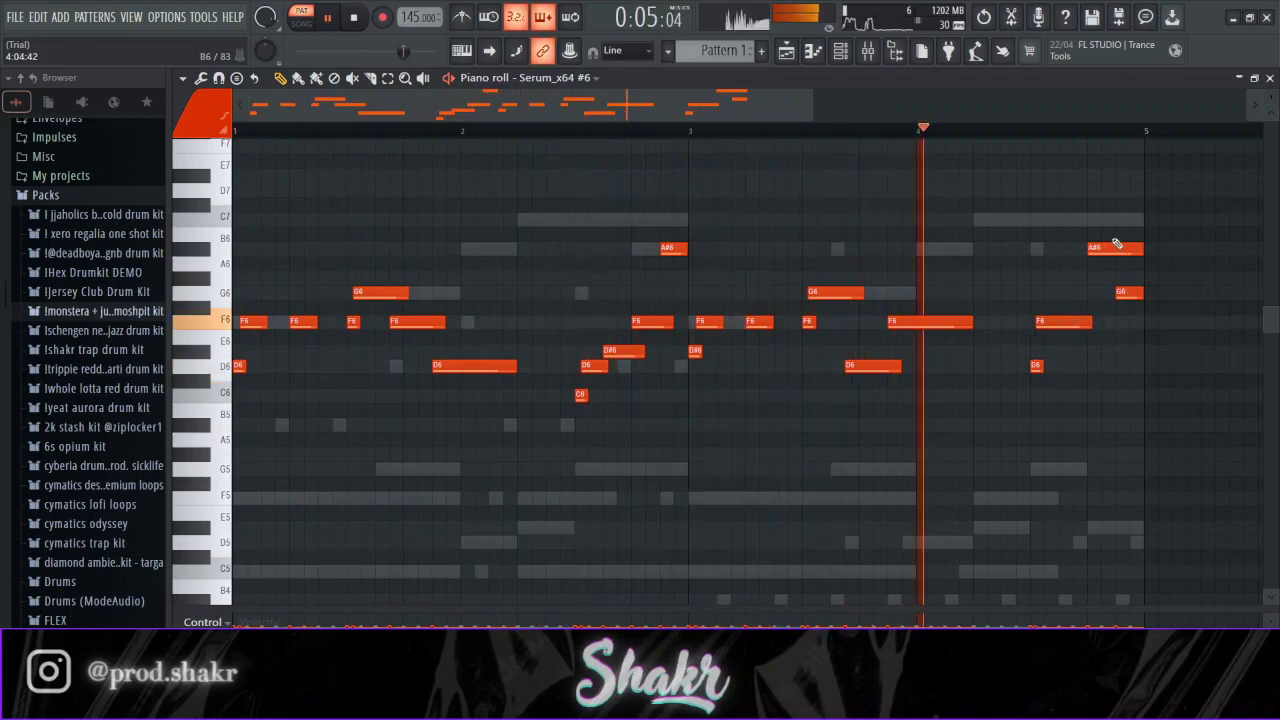
# - Unsolo the sixth Serum channel and play all six layers together
pyautogui.scroll(-2, 1014, 131)
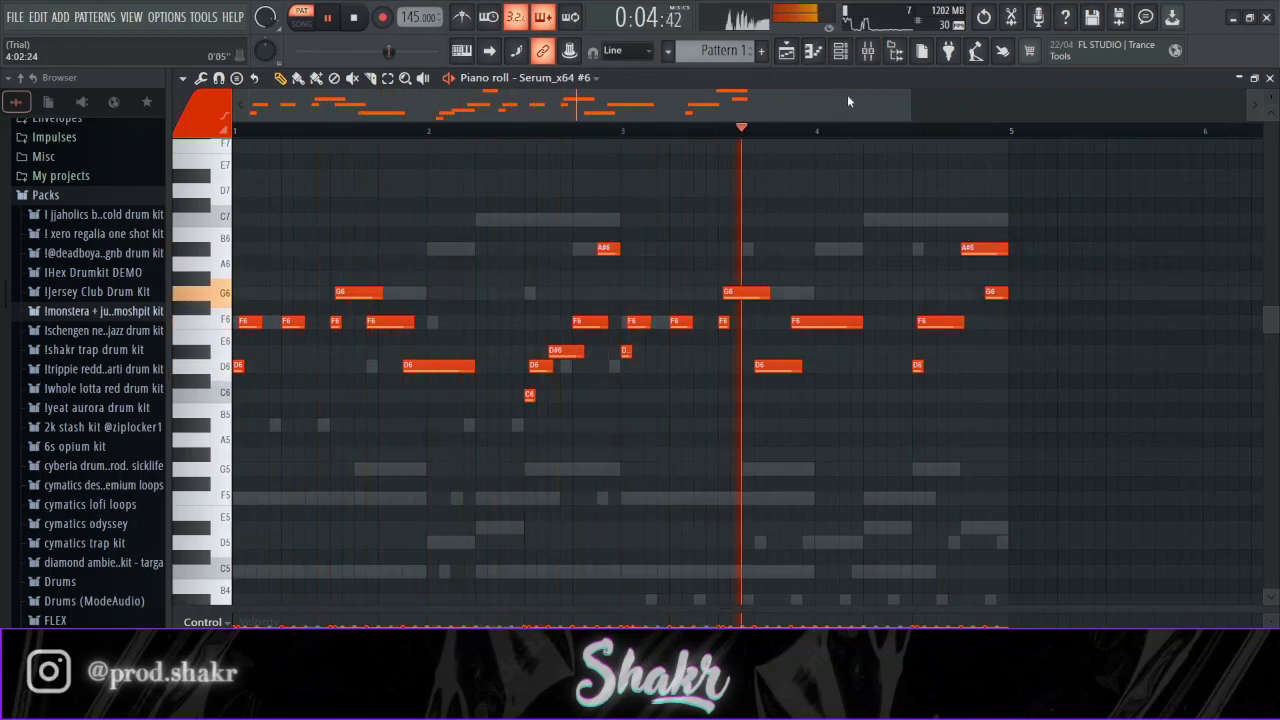
pyautogui.press('space')
pyautogui.click(840, 50)
pyautogui.rightClick(194, 367)
pyautogui.press('space')
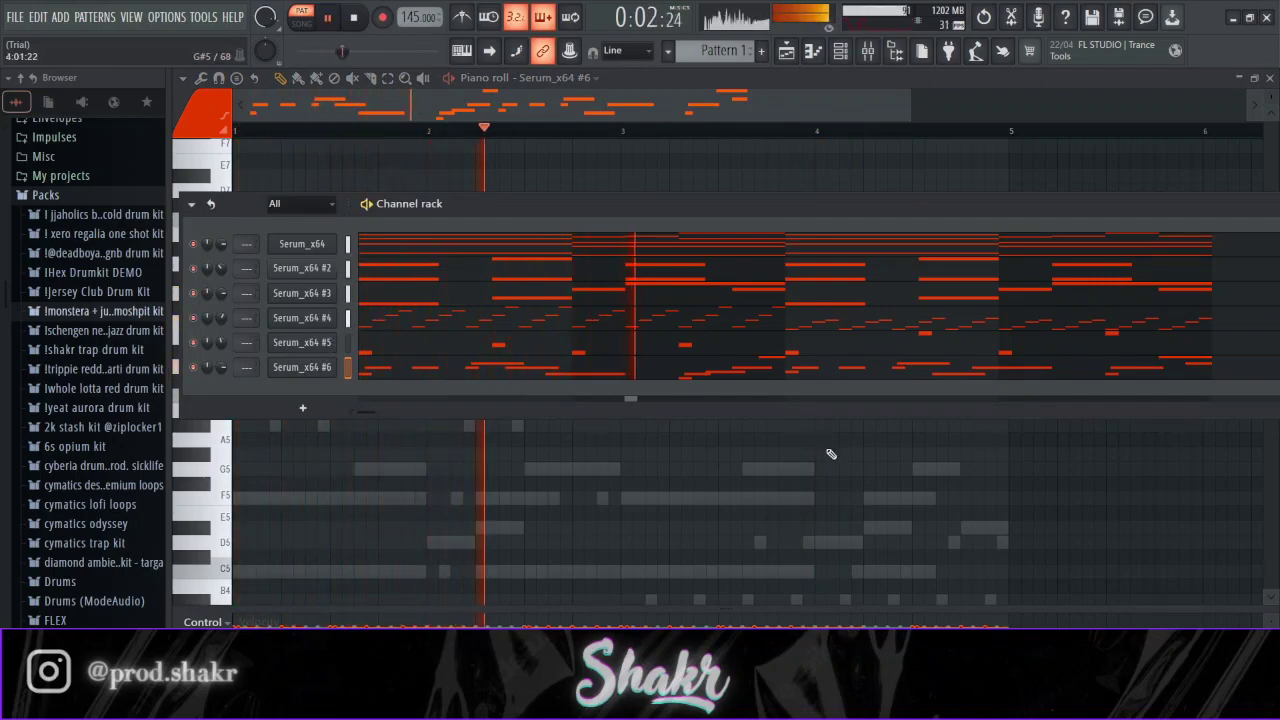
pyautogui.press('space')
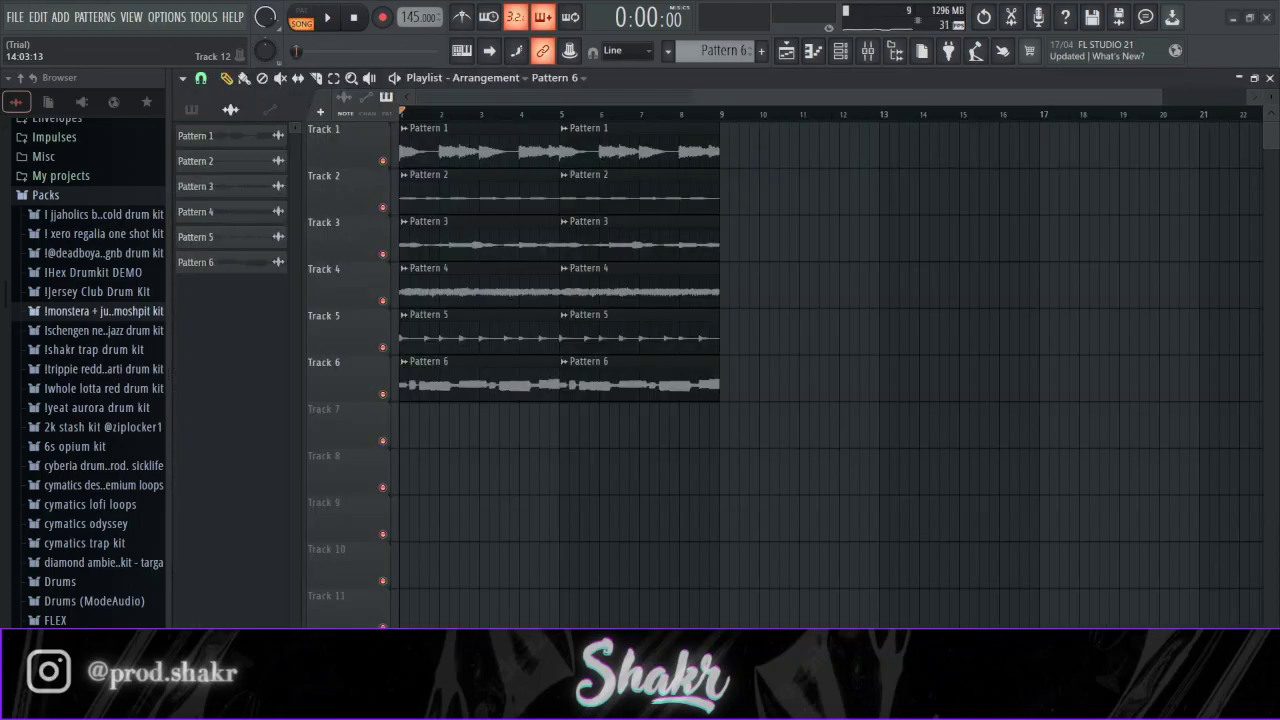
# - Play the six-track playlist arrangement and review the pattern tracks and their effects in the mixer
pyautogui.press('space')
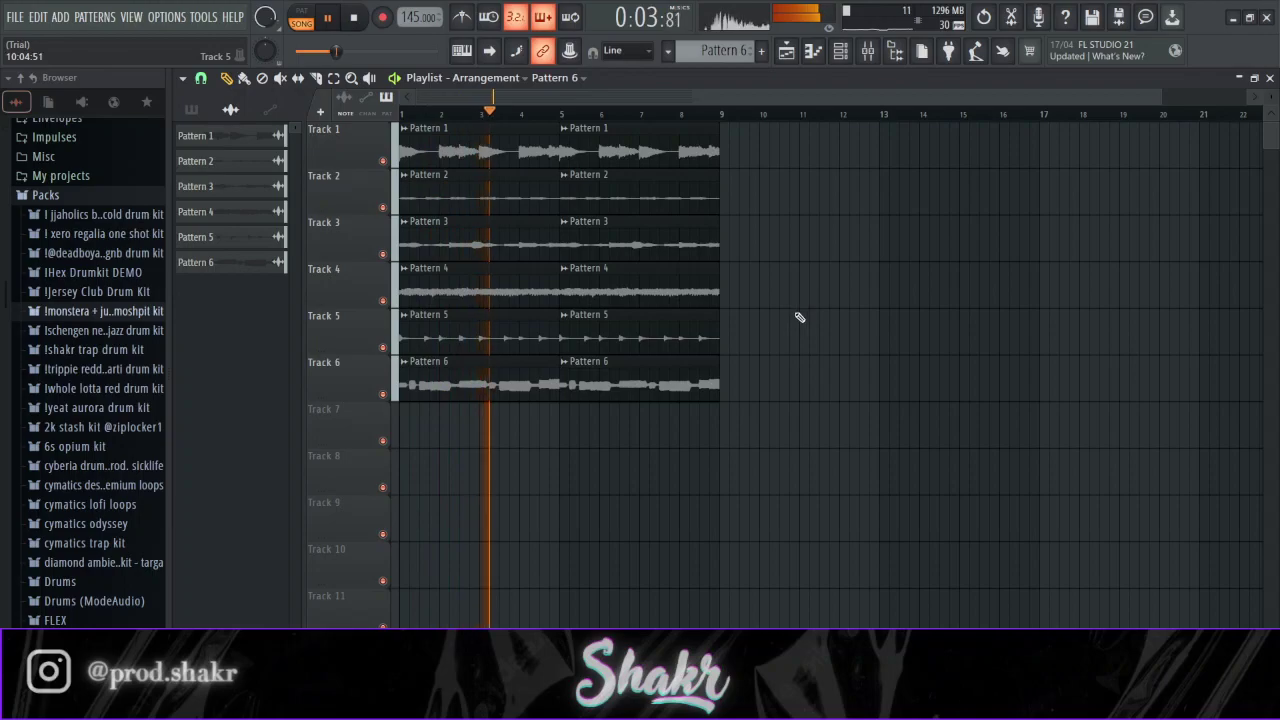
pyautogui.click(867, 52)
pyautogui.moveTo(432, 458); pyautogui.dragTo(432, 477)
pyautogui.click(1254, 78)
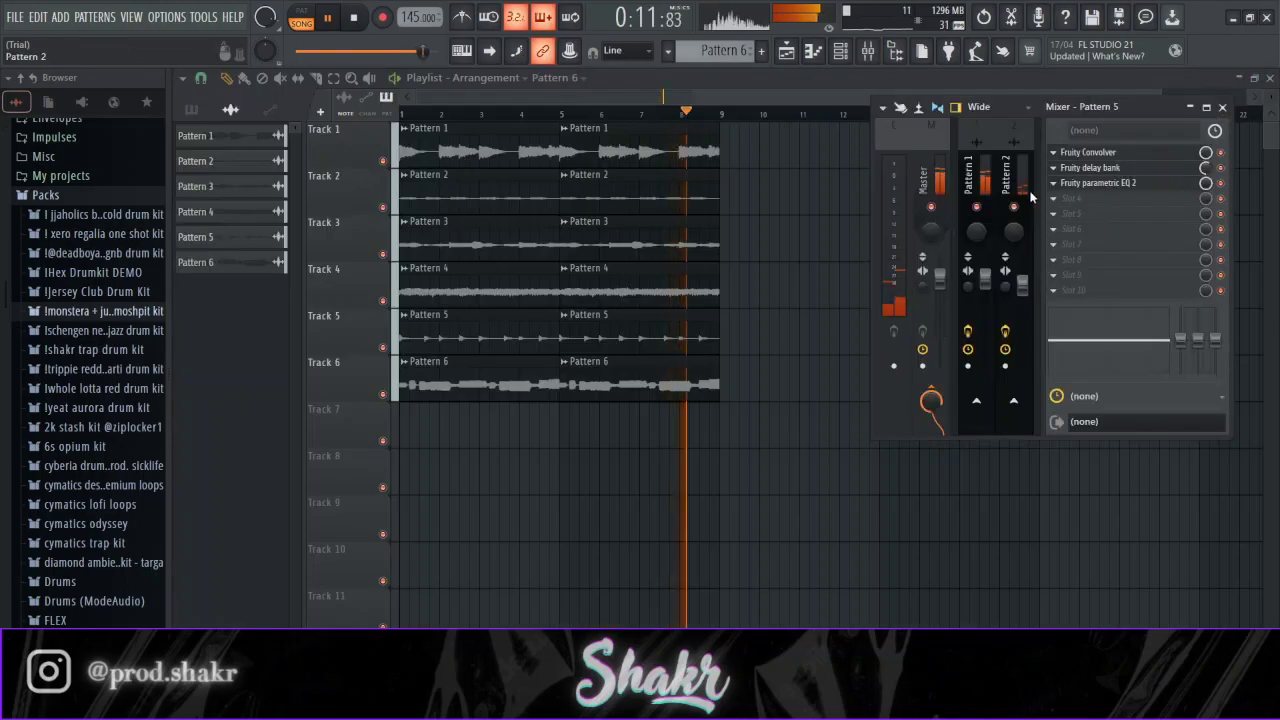
pyautogui.click(1222, 106)
pyautogui.press('space')
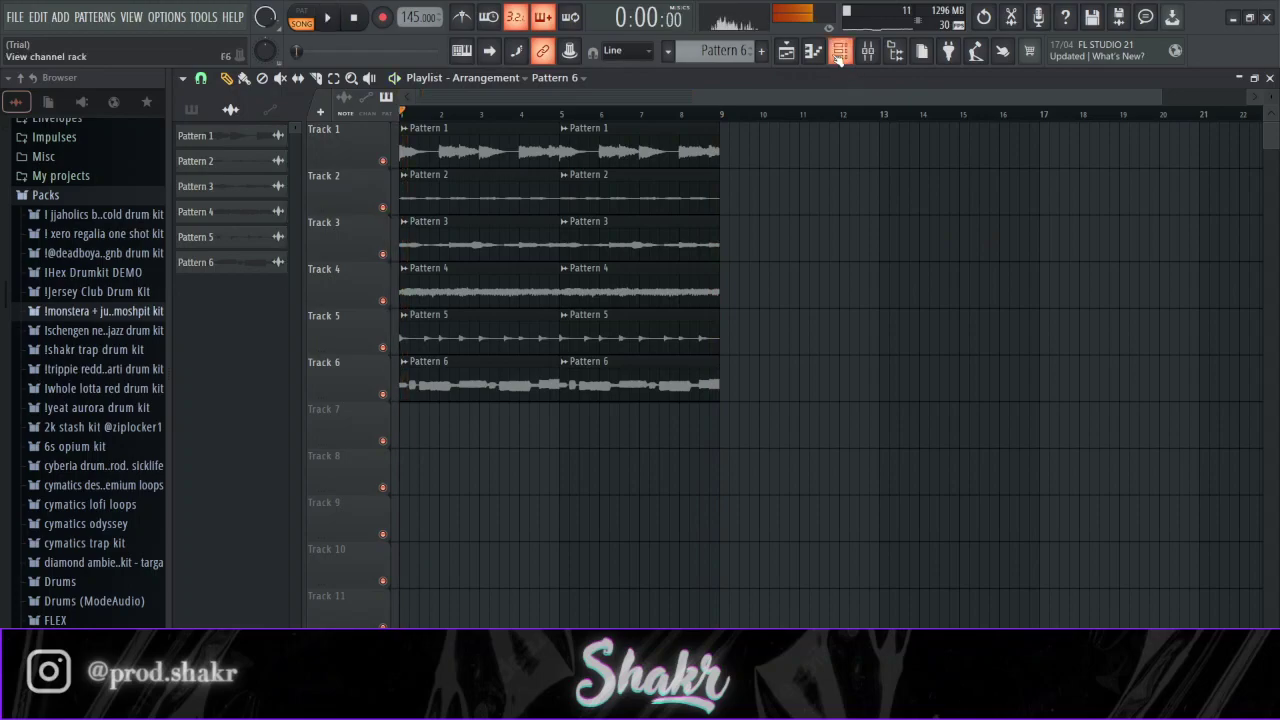
# - Switch to the empty Pattern 7, audition hi hats from the !monstera moshpit kit and add Glo Hat as a channel
pyautogui.click(842, 52)
pyautogui.scroll(-1, 718, 50)
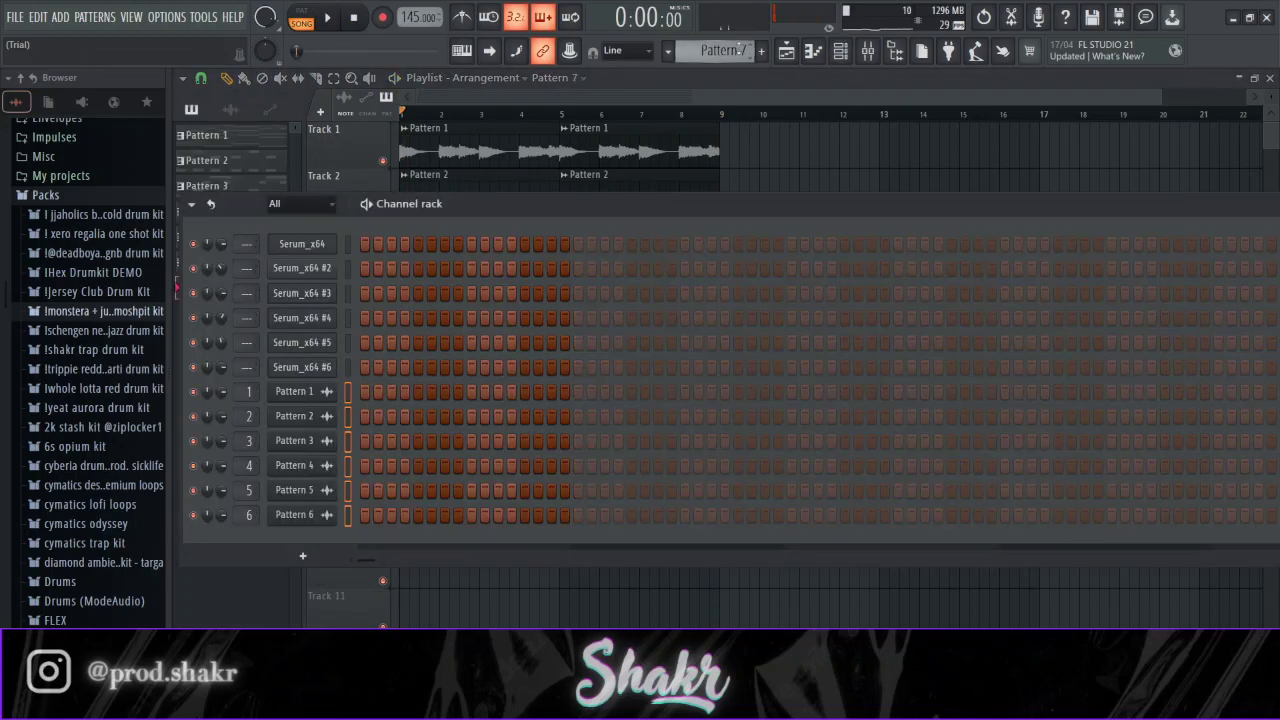
pyautogui.click(88, 313)
pyautogui.click(74, 369)
pyautogui.click(90, 404)
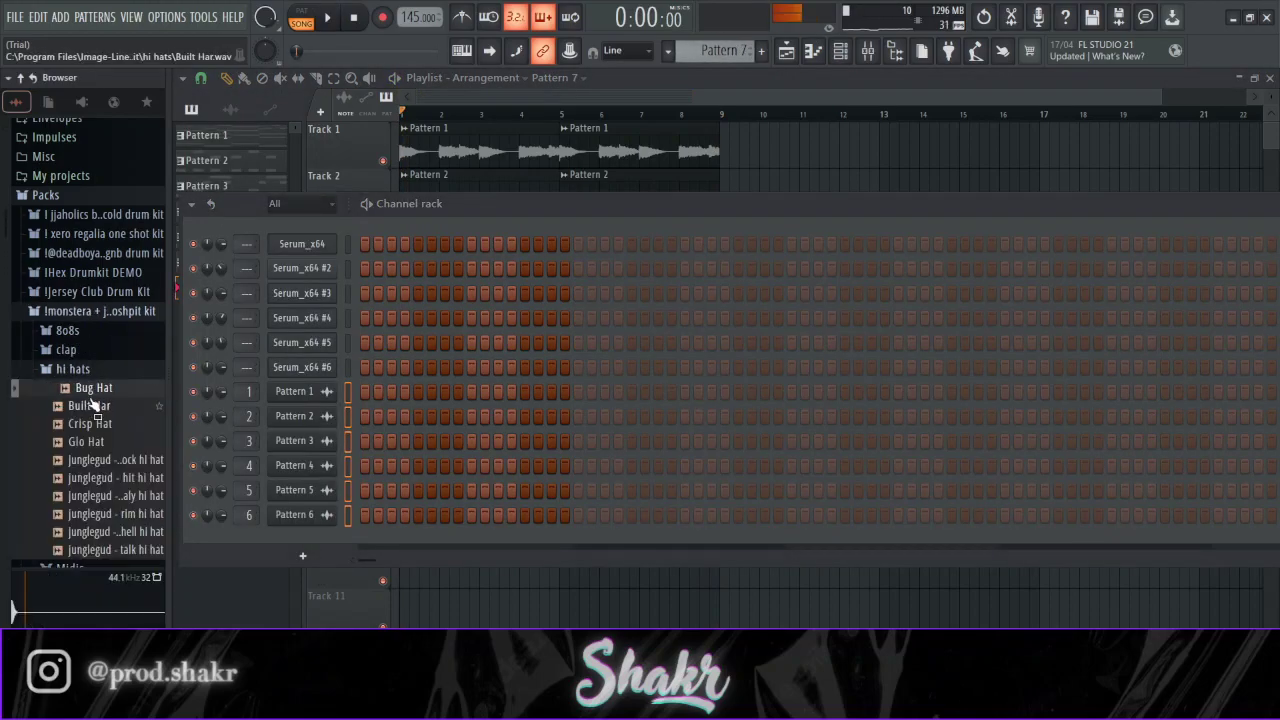
pyautogui.click(108, 423)
pyautogui.moveTo(118, 440); pyautogui.dragTo(310, 556)
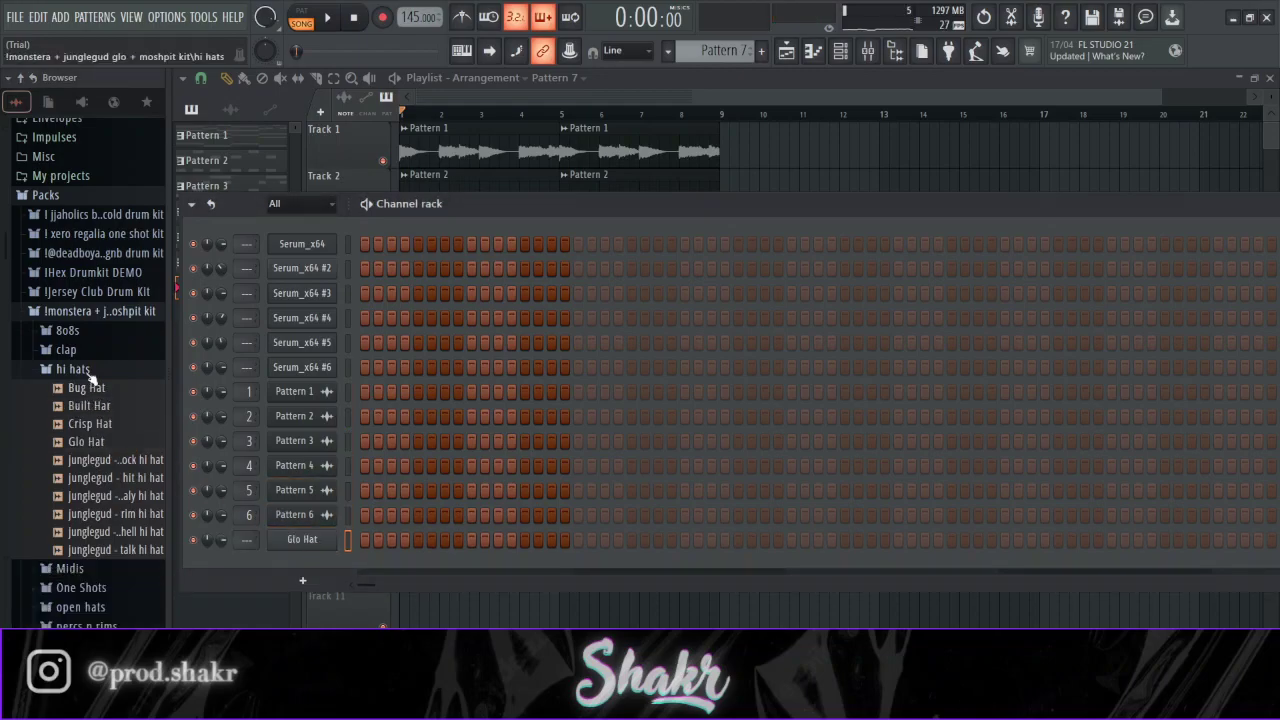
# - Audition the claps in the !monstera moshpit kit and add junglegud - water clap as a channel
pyautogui.click(88, 370)
pyautogui.click(66, 349)
pyautogui.click(66, 349)
pyautogui.click(88, 369)
pyautogui.click(88, 369)
pyautogui.click(66, 349)
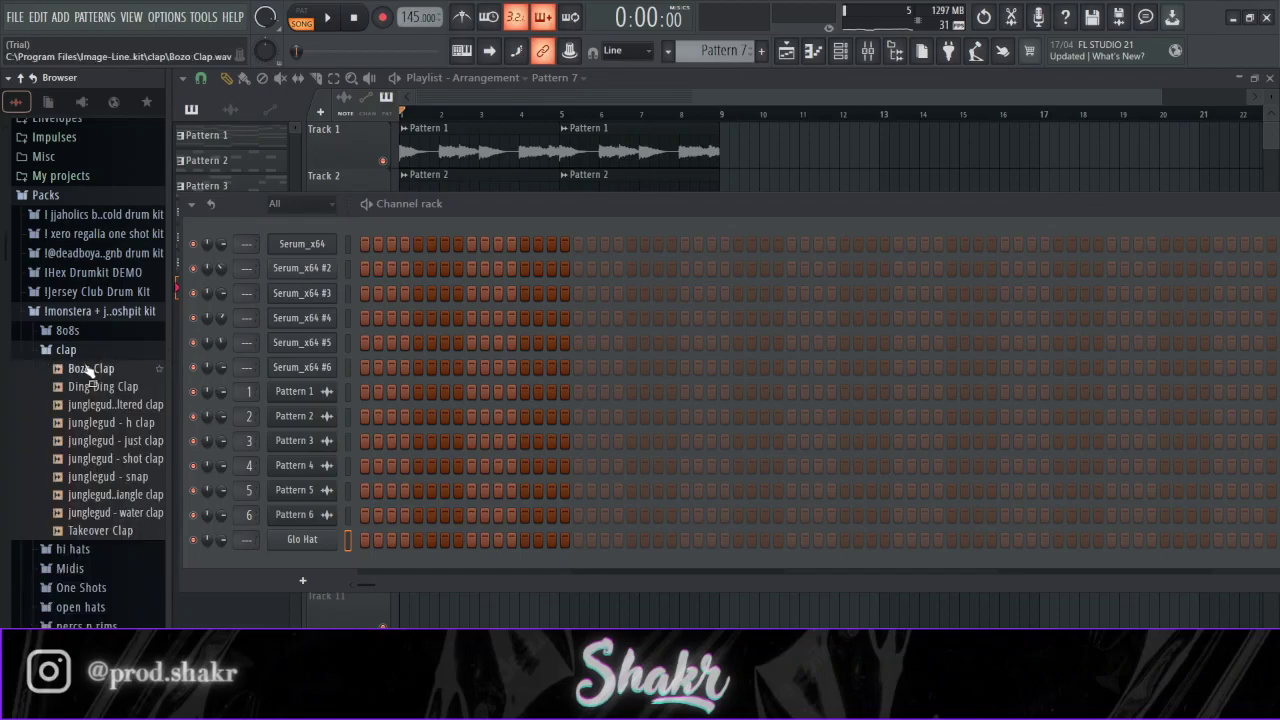
pyautogui.click(88, 370)
pyautogui.click(100, 387)
pyautogui.click(118, 422)
pyautogui.click(125, 441)
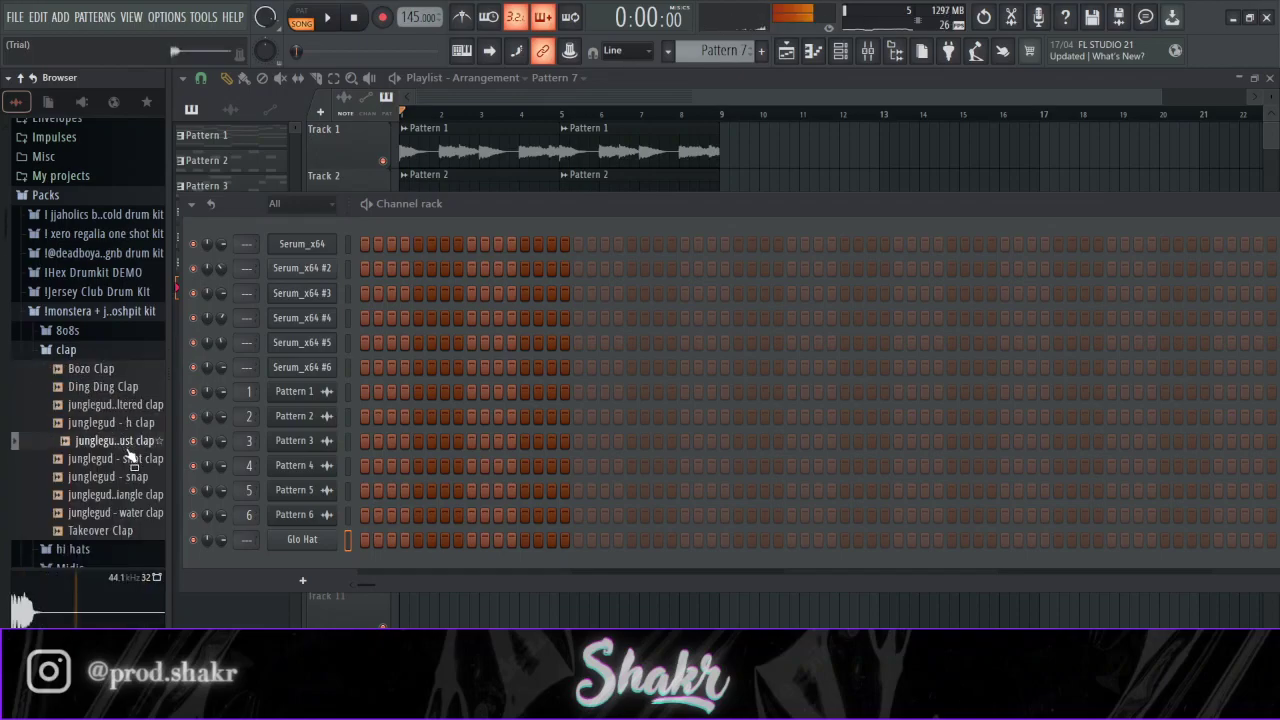
pyautogui.click(136, 458)
pyautogui.click(141, 476)
pyautogui.click(146, 494)
pyautogui.moveTo(120, 512); pyautogui.dragTo(326, 556)
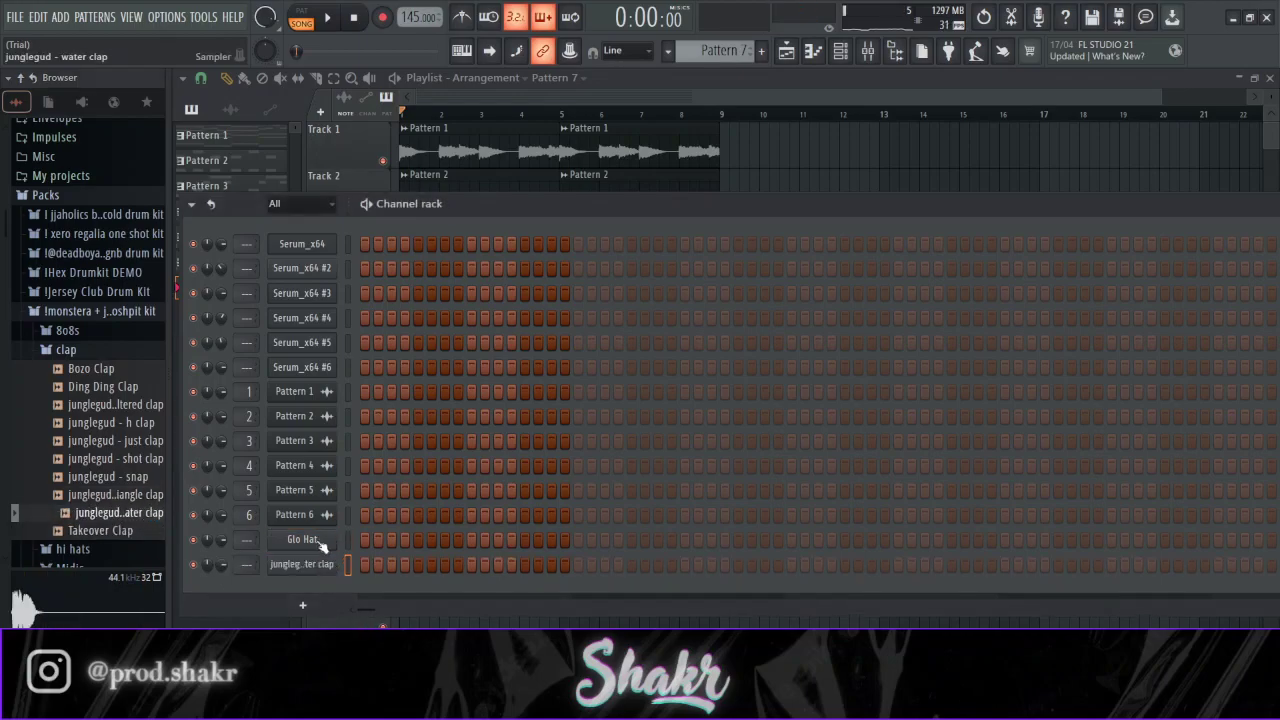
# - Audition the 808s in the same kit and add junglegud - hard spinz 808 as a channel
pyautogui.click(92, 348)
pyautogui.click(96, 333)
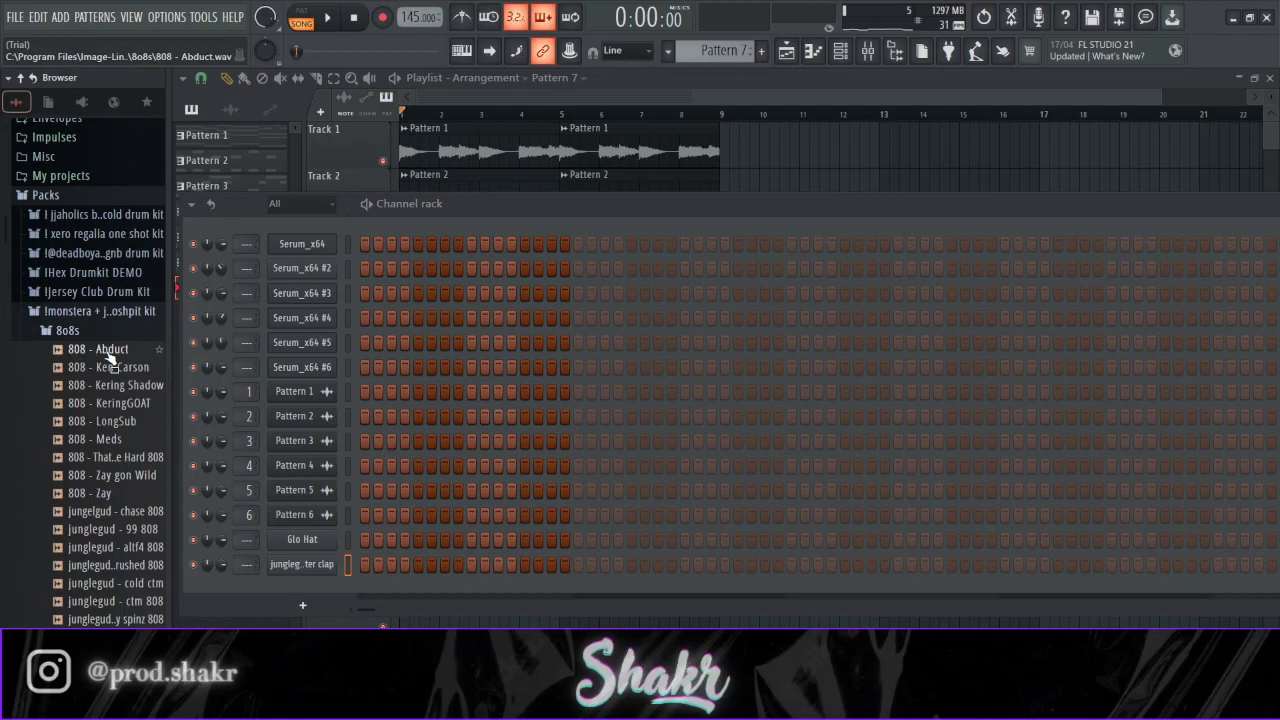
pyautogui.scroll(-2, 110, 358)
pyautogui.click(118, 387)
pyautogui.scroll(-2, 118, 393)
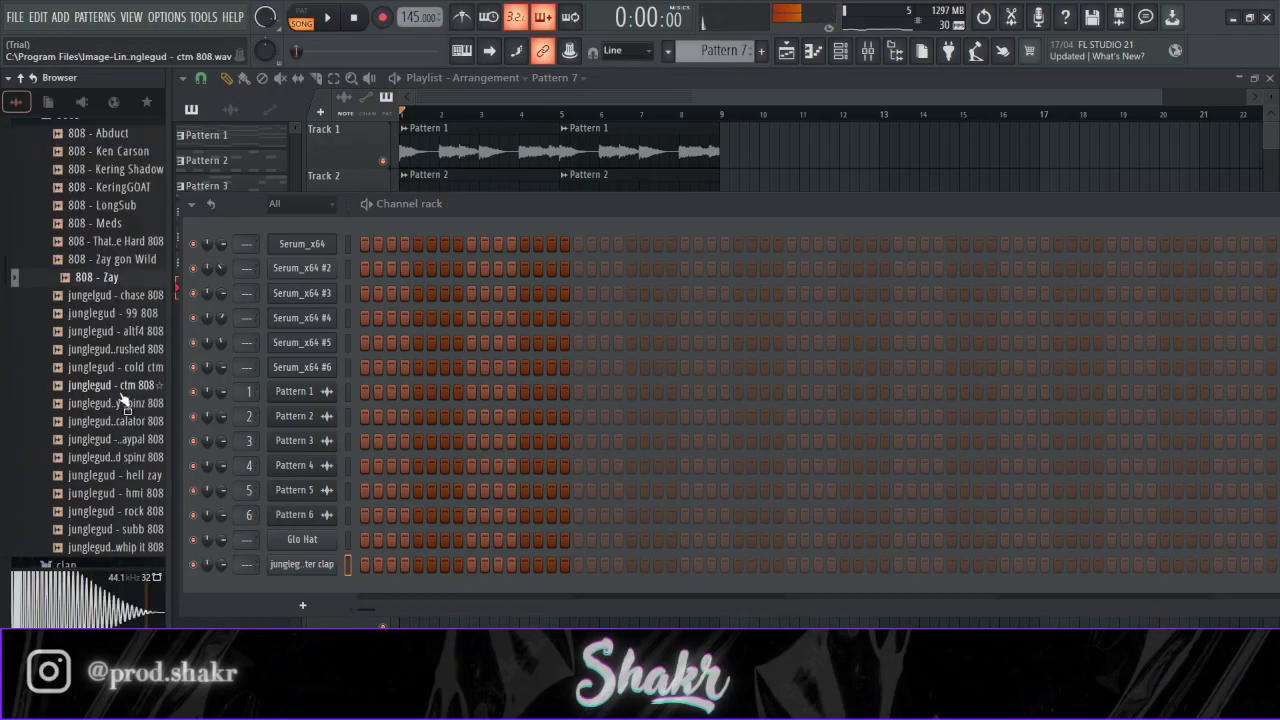
pyautogui.click(136, 457)
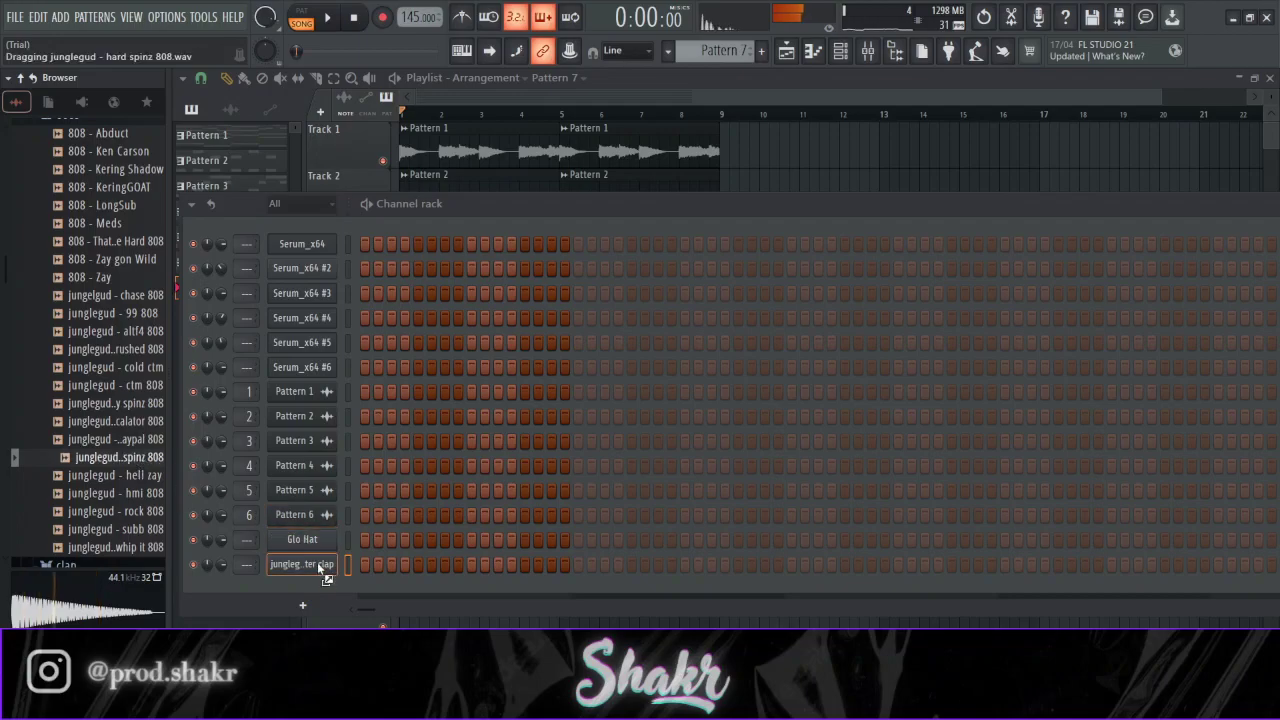
pyautogui.moveTo(317, 581); pyautogui.dragTo(317, 583)
# - Find dry snare among the snares of the !shakr trap drum kit and add it as a channel above the 808
pyautogui.scroll(4, 118, 455)
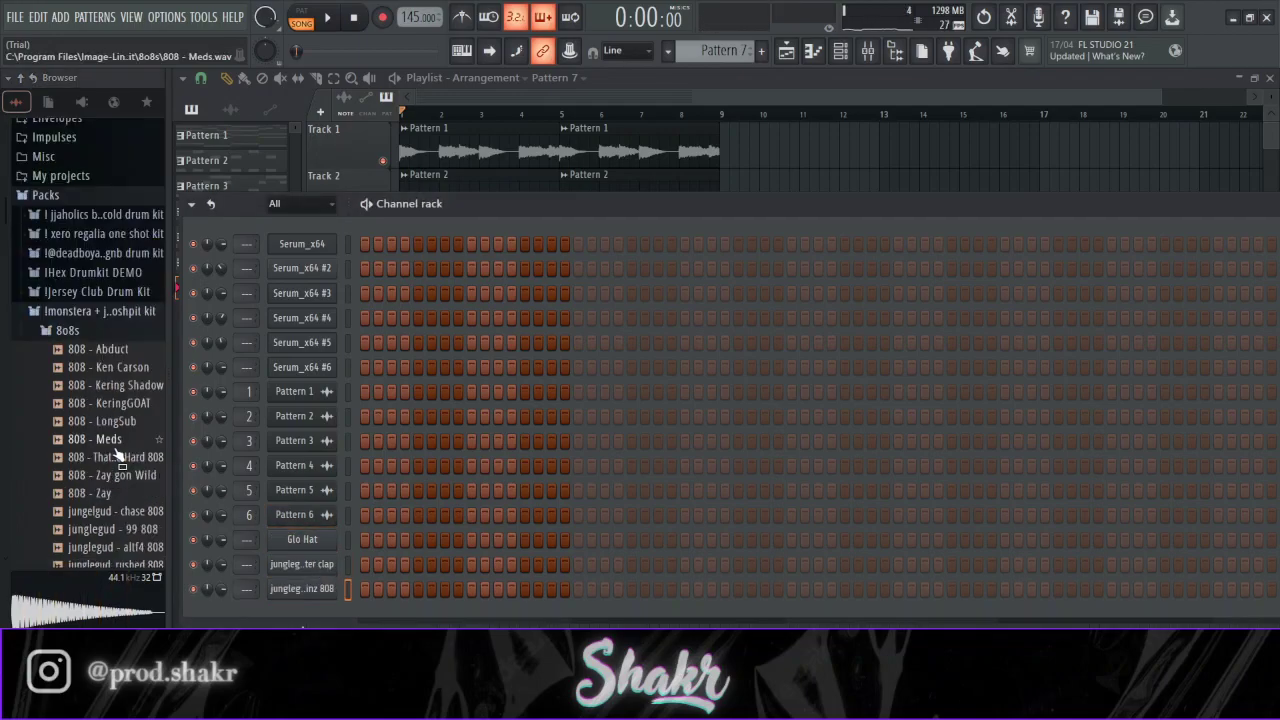
pyautogui.click(100, 328)
pyautogui.click(99, 318)
pyautogui.click(112, 350)
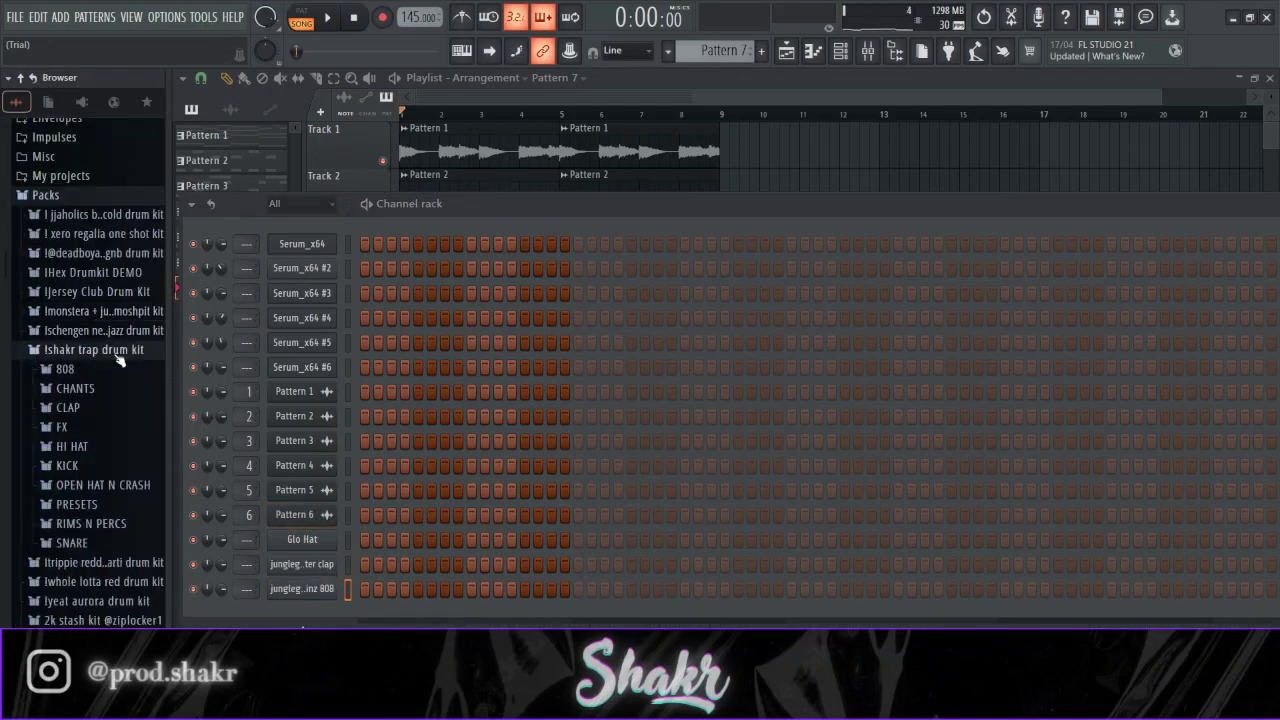
pyautogui.scroll(-3, 105, 420)
pyautogui.click(94, 436)
pyautogui.scroll(-3, 100, 447)
pyautogui.scroll(-2, 104, 440)
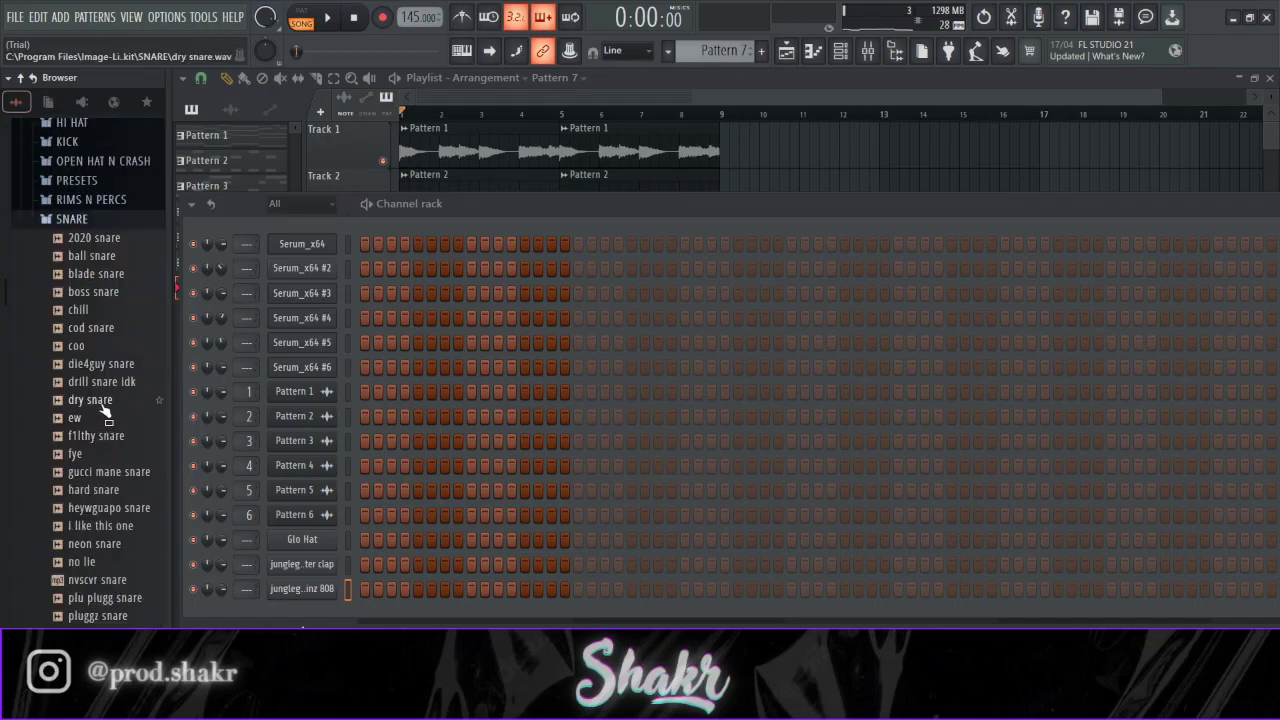
pyautogui.click(105, 410)
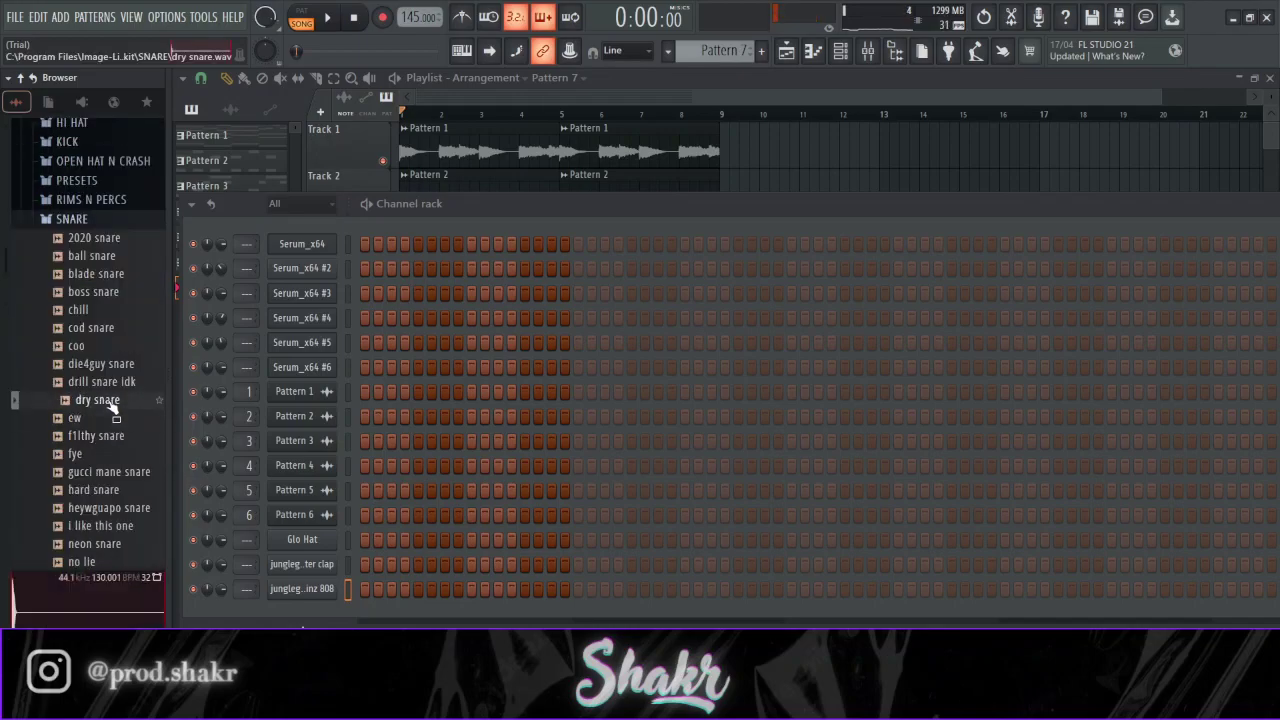
pyautogui.moveTo(315, 588); pyautogui.dragTo(315, 590)
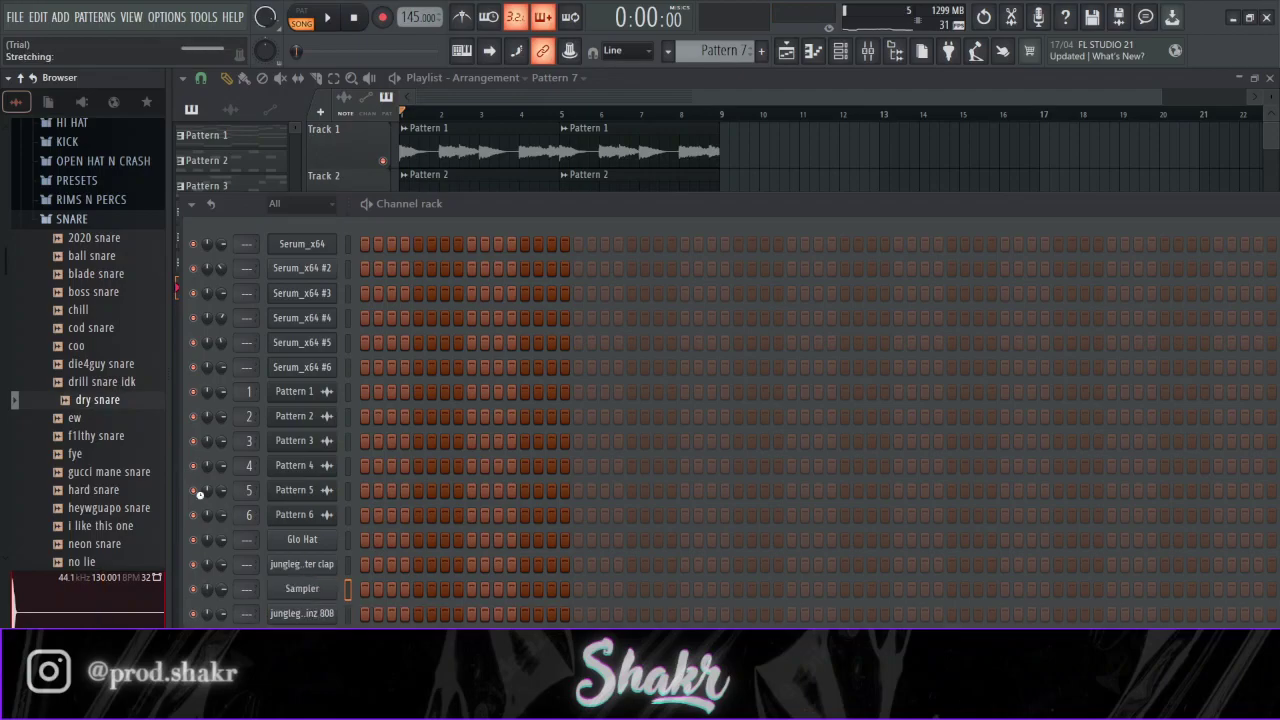
# - Audition more snares from the !shakr trap drum kit and add heywguapo snare as a channel
pyautogui.click(126, 472)
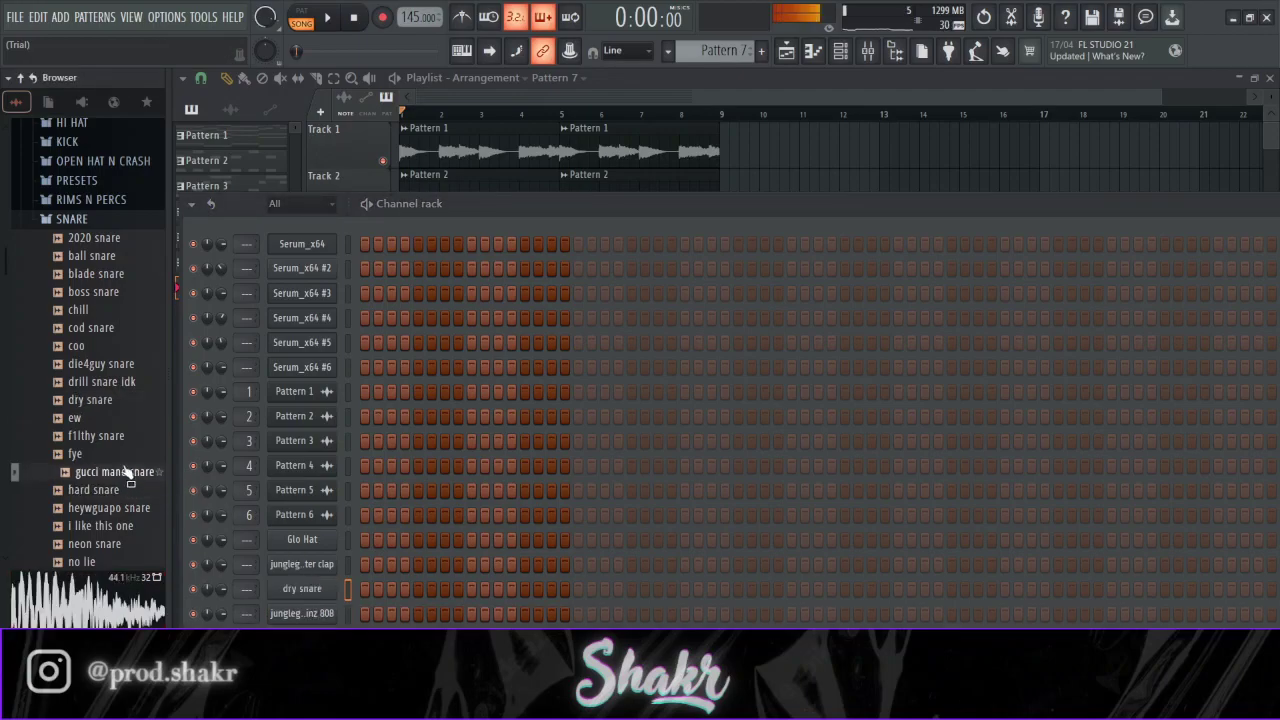
pyautogui.click(106, 402)
pyautogui.click(108, 453)
pyautogui.scroll(-2, 126, 456)
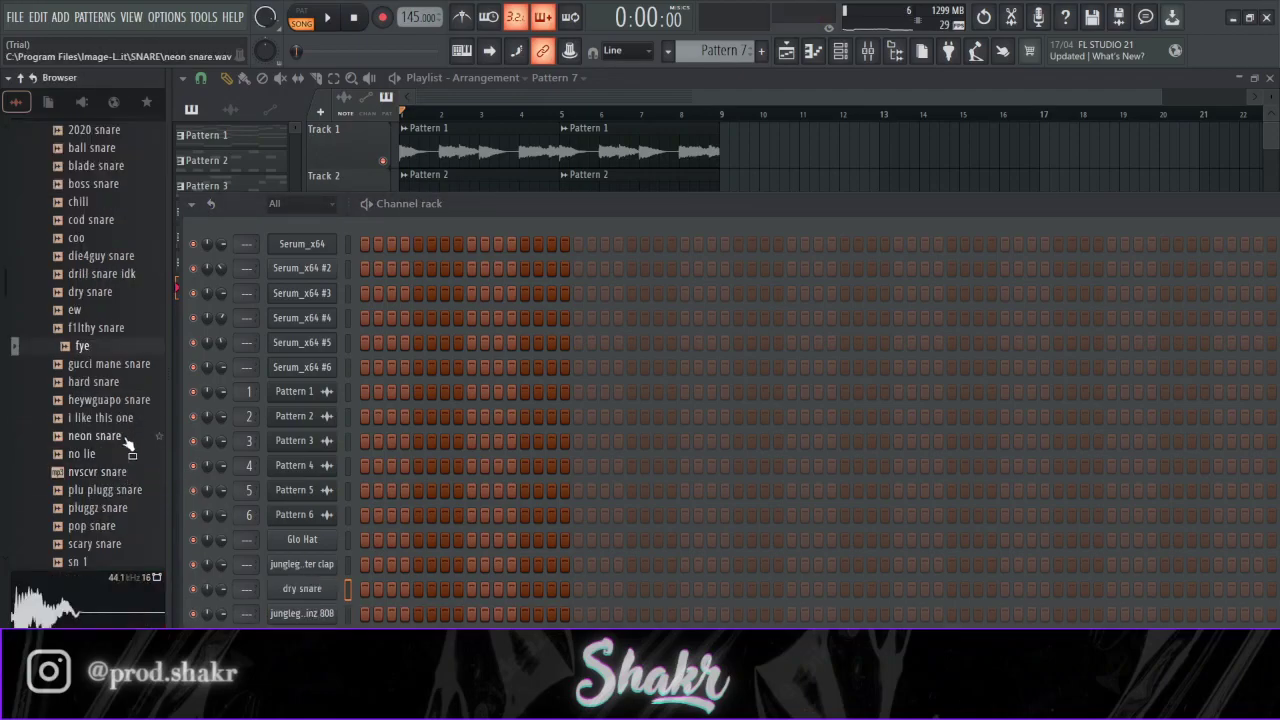
pyautogui.click(121, 366)
pyautogui.click(119, 401)
pyautogui.moveTo(117, 408); pyautogui.dragTo(316, 606)
# - Audition the open hats and crashes of the !shakr trap drum kit and add frida oh as a channel
pyautogui.scroll(4, 117, 400)
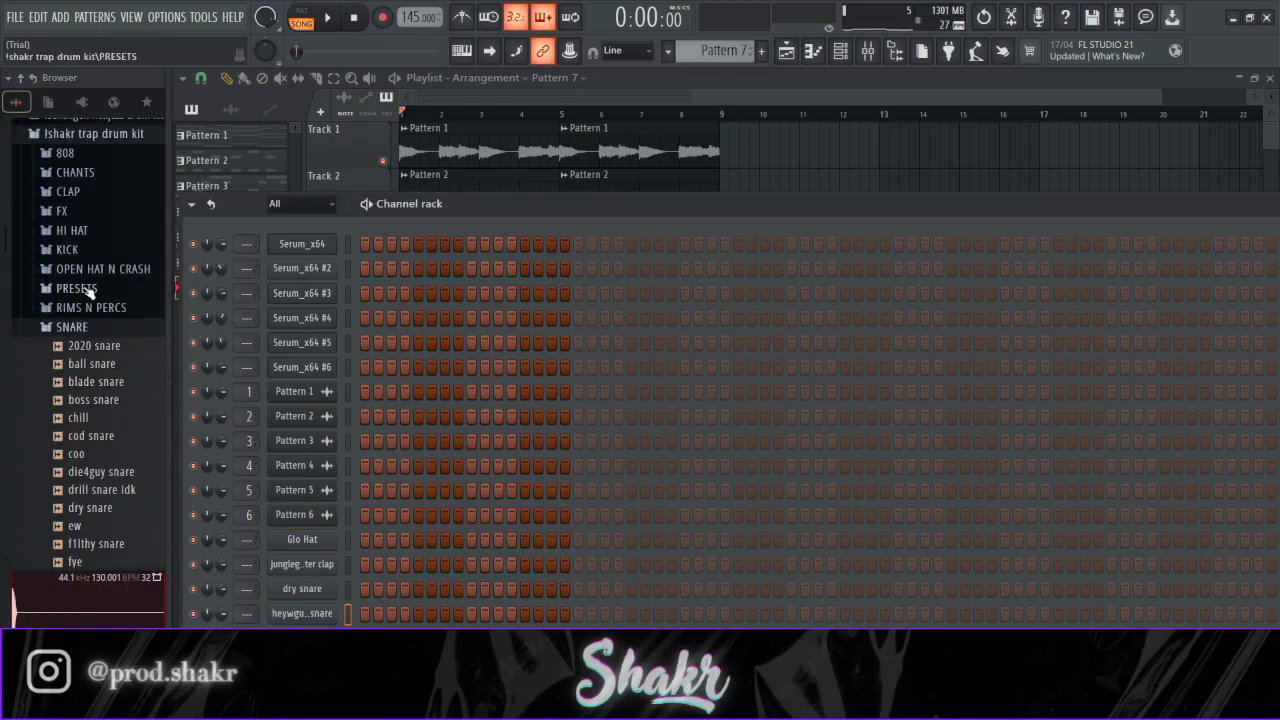
pyautogui.click(88, 308)
pyautogui.click(86, 311)
pyautogui.click(88, 328)
pyautogui.click(95, 269)
pyautogui.click(105, 305)
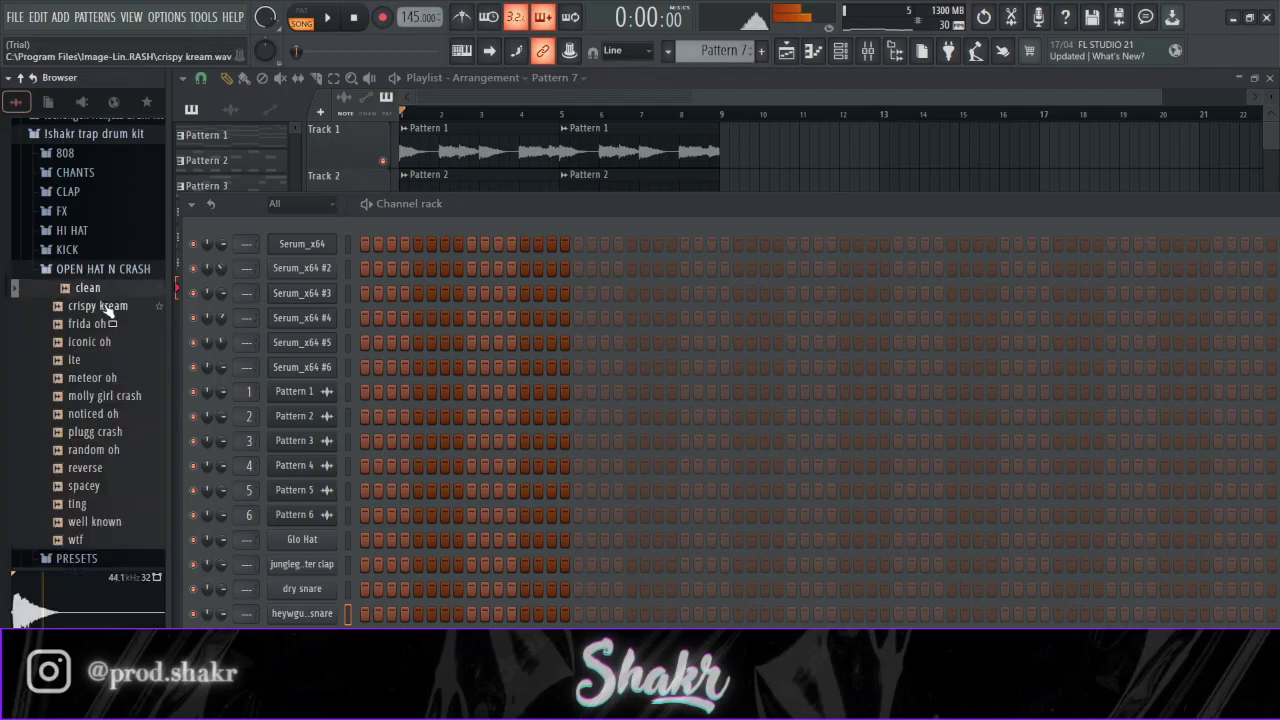
pyautogui.moveTo(108, 323); pyautogui.dragTo(331, 541)
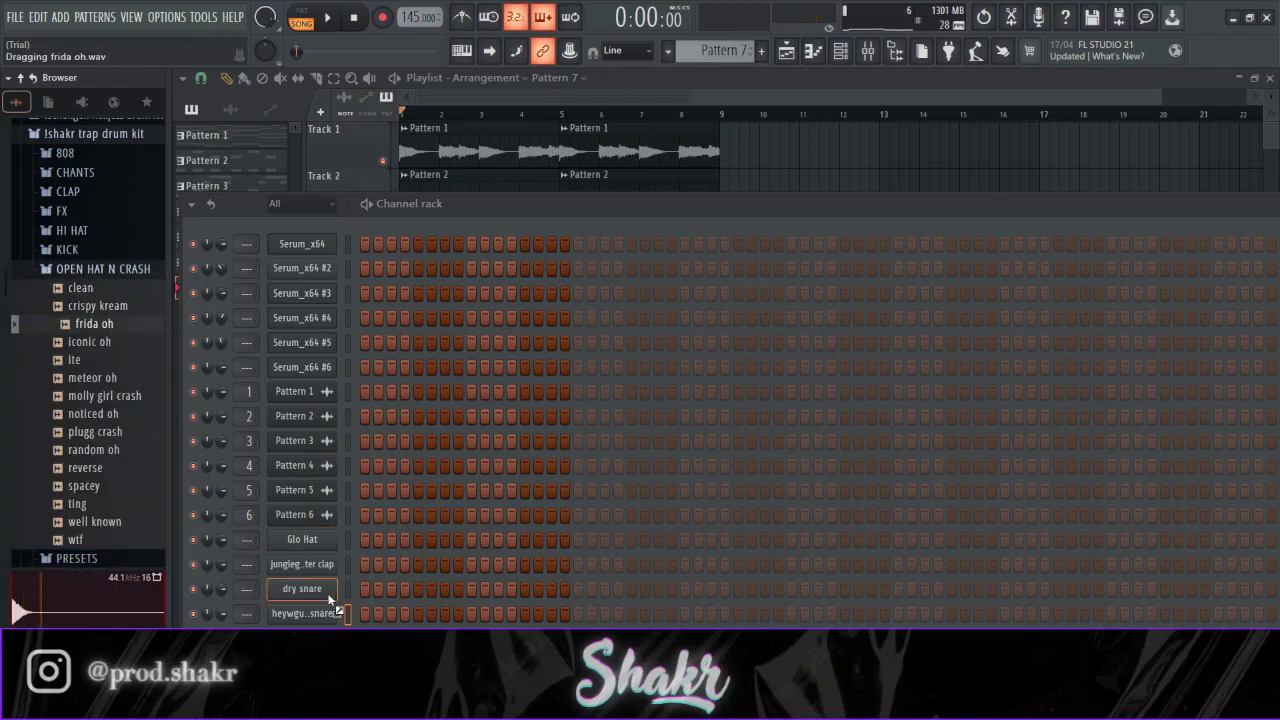
# - Add the crowd 2 chant from the !shakr trap drum kit as a channel and collapse the kit folder
pyautogui.click(126, 272)
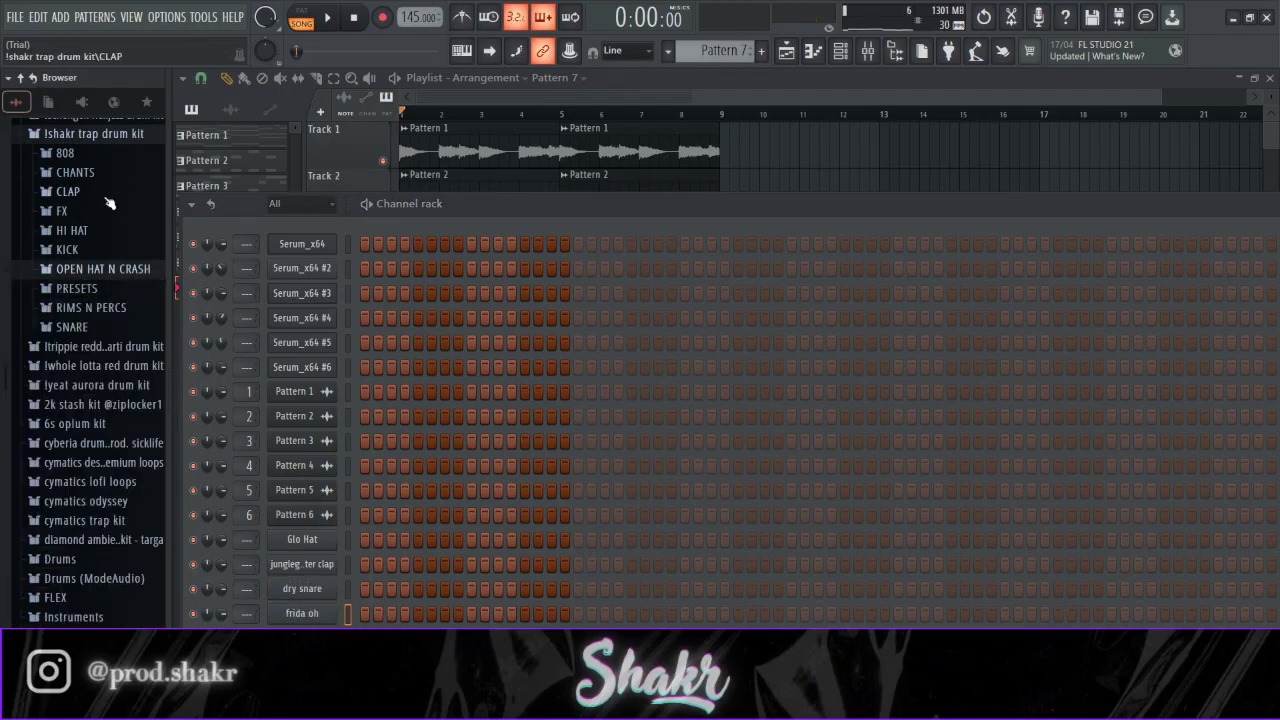
pyautogui.click(75, 172)
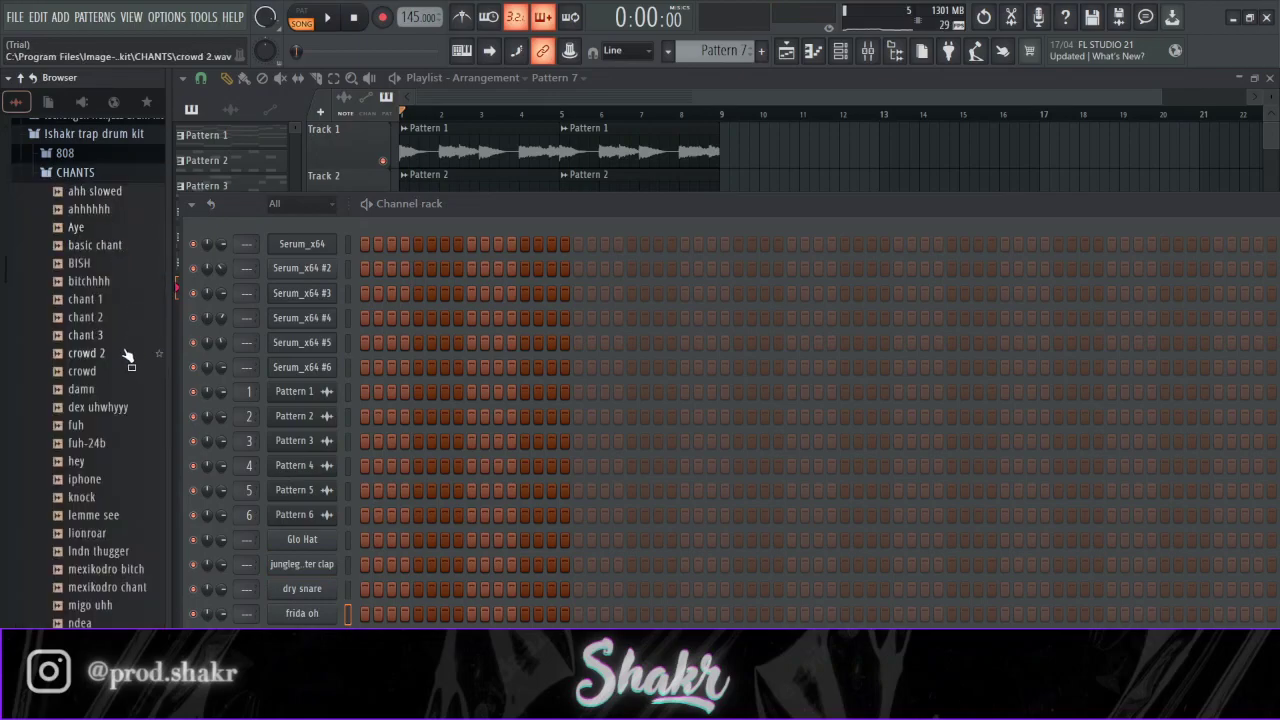
pyautogui.moveTo(111, 352); pyautogui.dragTo(187, 406)
pyautogui.moveTo(320, 612); pyautogui.dragTo(320, 612)
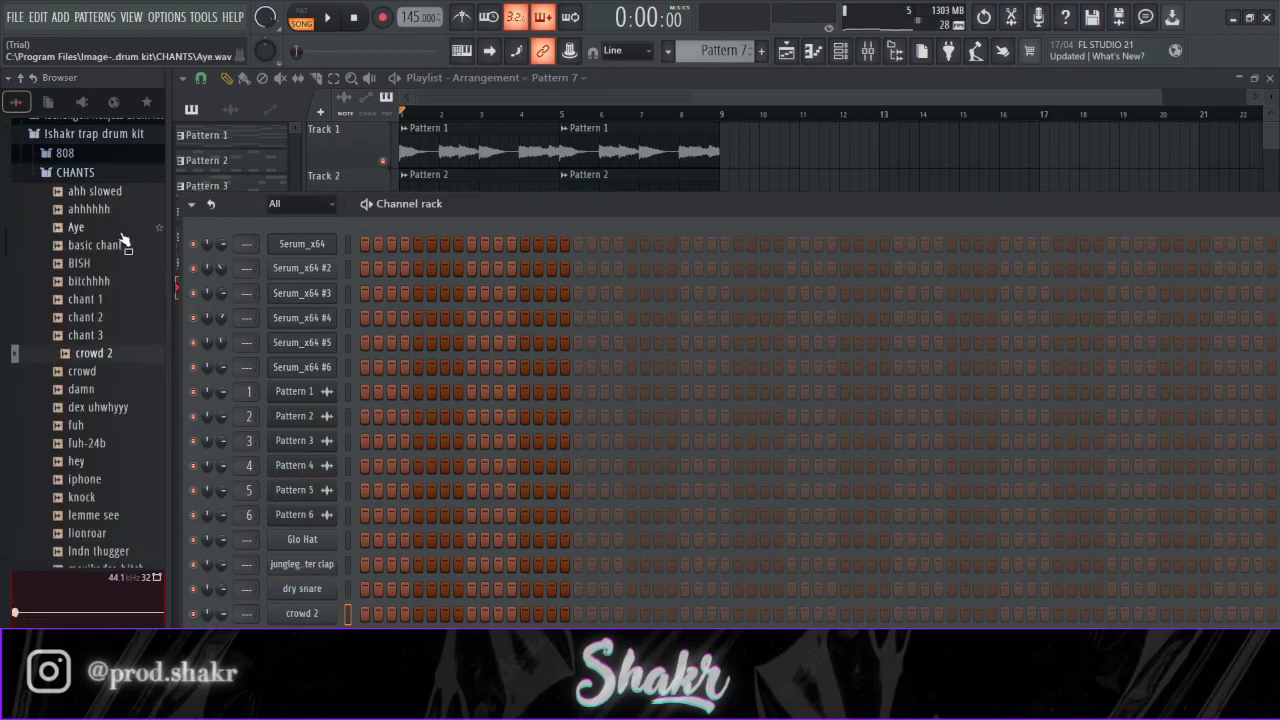
pyautogui.click(103, 178)
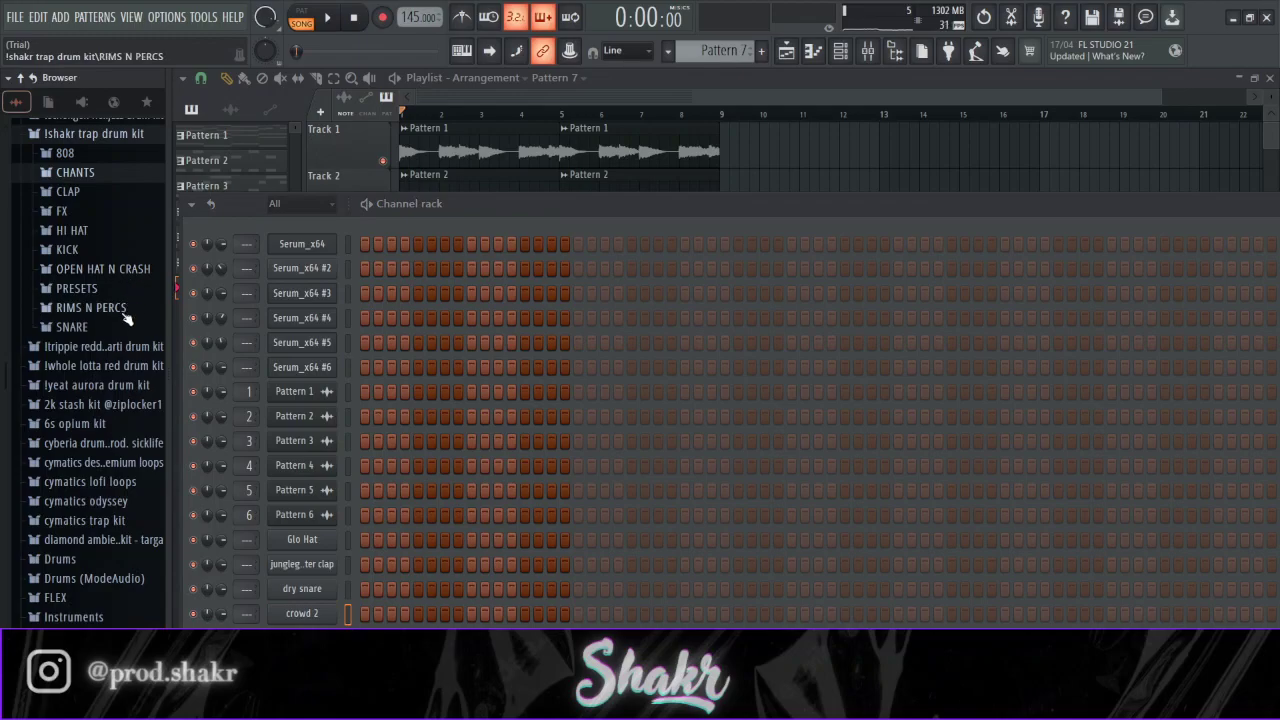
pyautogui.click(99, 136)
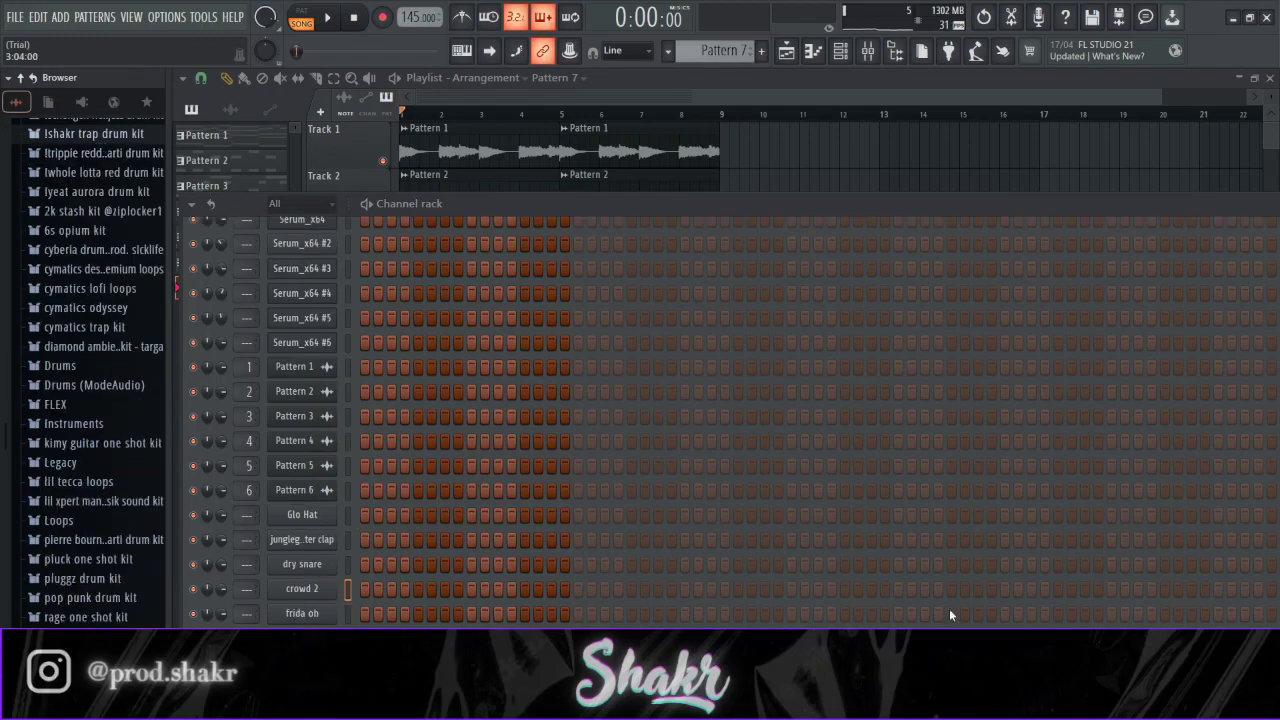
# - Fill Glo Hat on every second step of 64 except the clap hits, and place the water clap on steps 9, 25, 41 and 57
pyautogui.click(1192, 514)
pyautogui.rightClick(302, 508)
pyautogui.click(672, 427)
pyautogui.scroll(-2, 676, 400)
pyautogui.press('space')
pyautogui.press('space')
pyautogui.press('l')
pyautogui.press('space')
pyautogui.click(684, 490)
pyautogui.click(1112, 490)
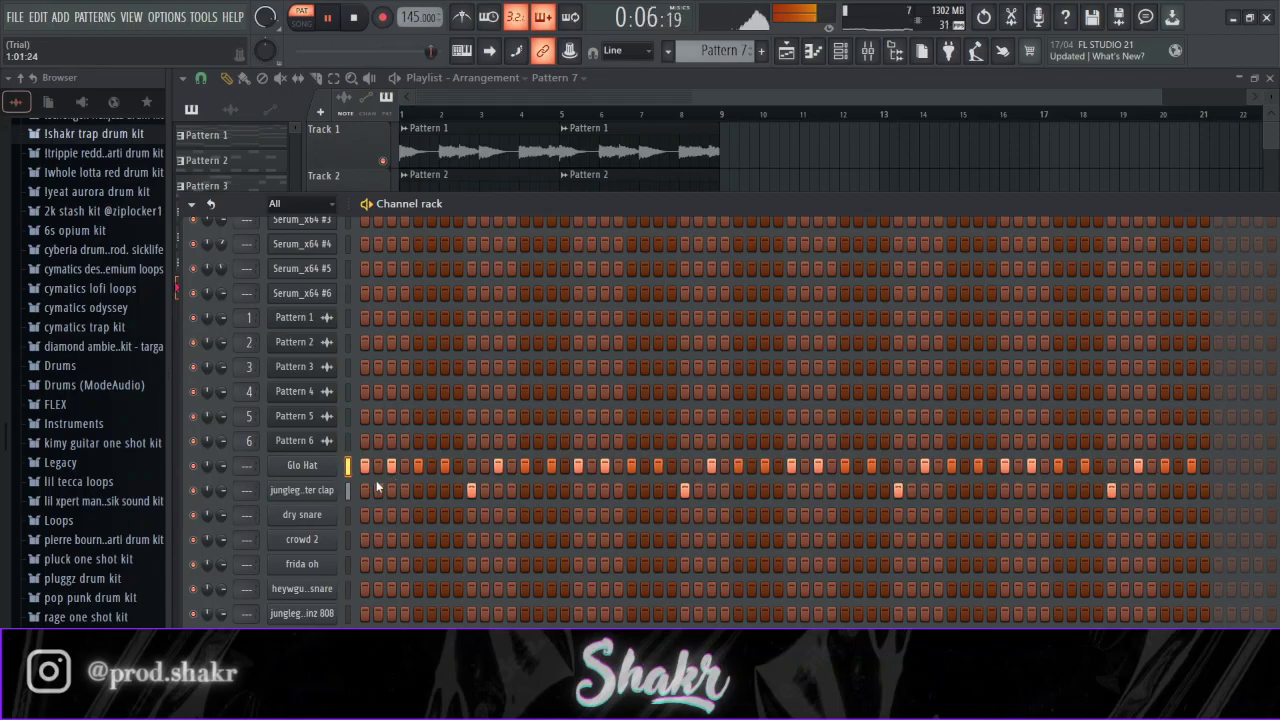
# - Place dry snare hits on steps 3 and 35 and check them against the looping pattern
pyautogui.click(391, 515)
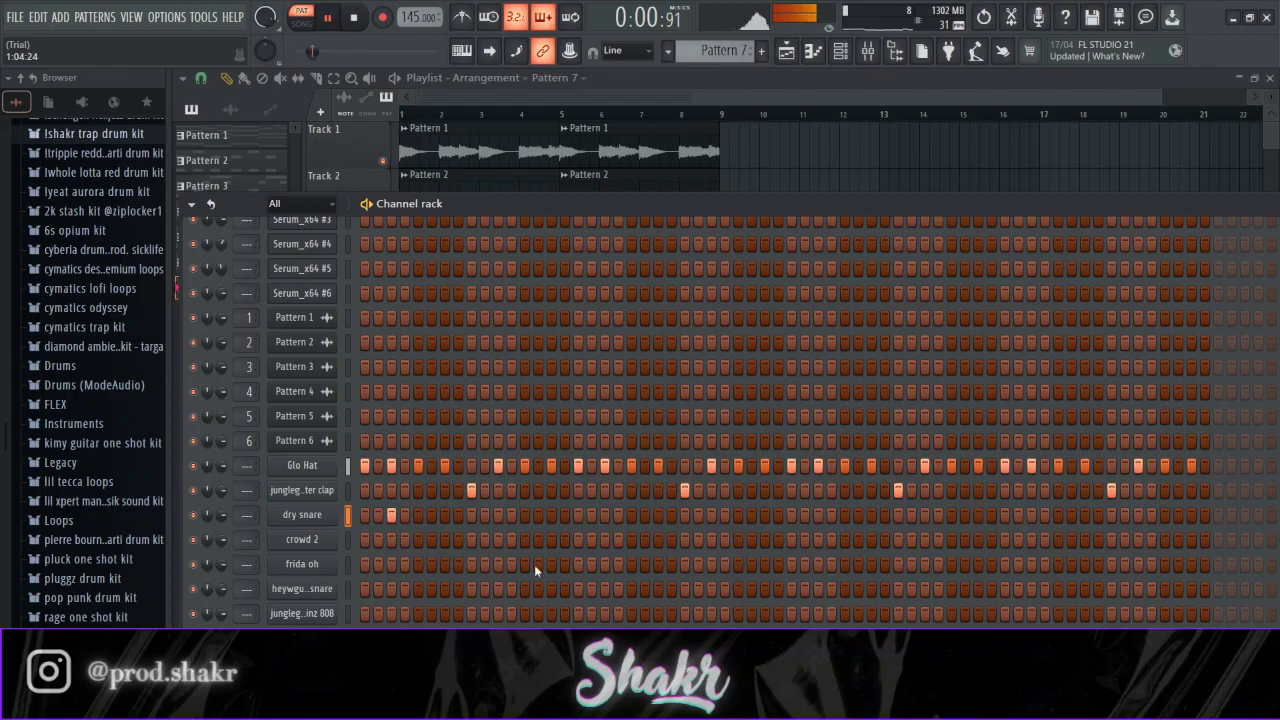
pyautogui.click(819, 515)
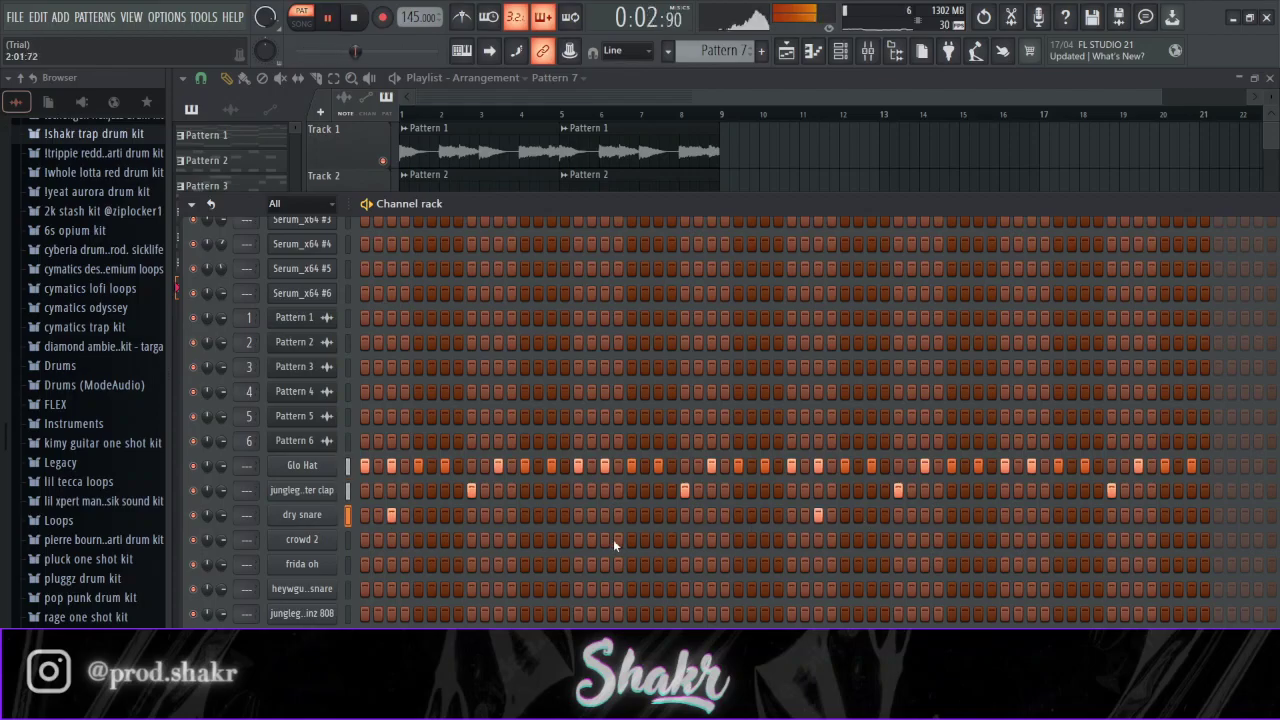
pyautogui.press('space')
pyautogui.click(305, 515)
pyautogui.press('Escape')
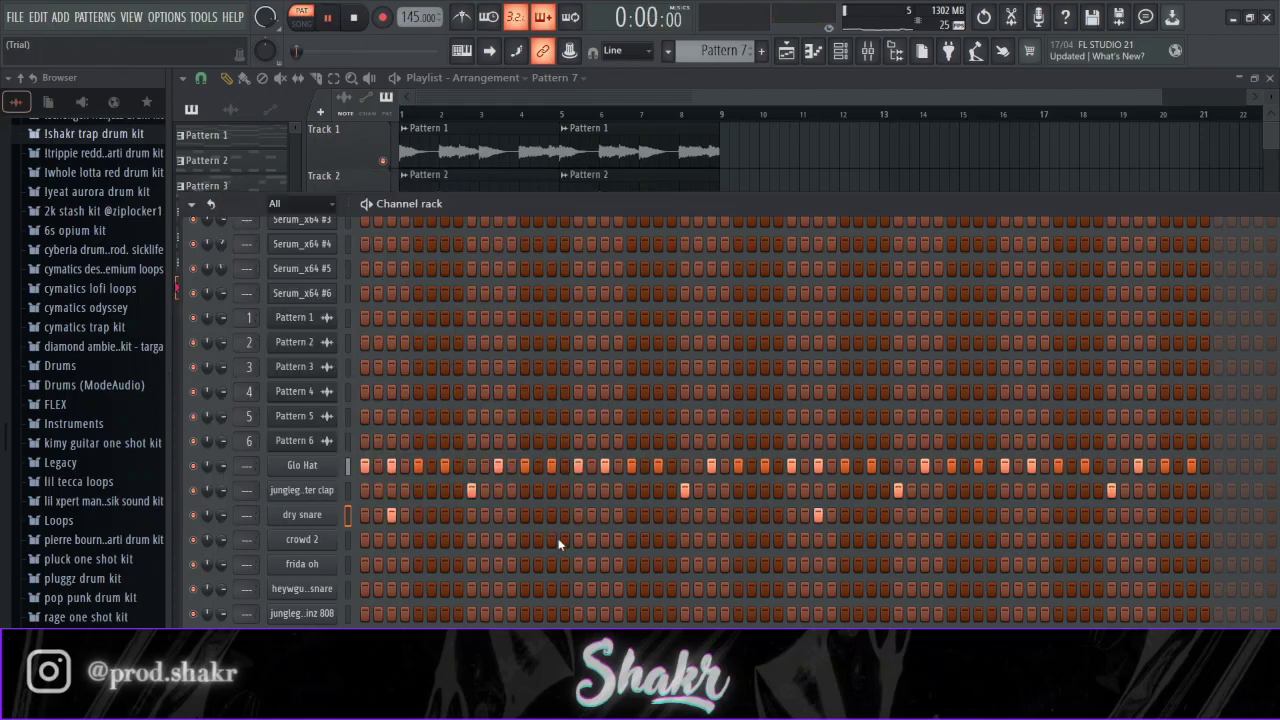
pyautogui.press('space')
pyautogui.press('space')
pyautogui.press('space')
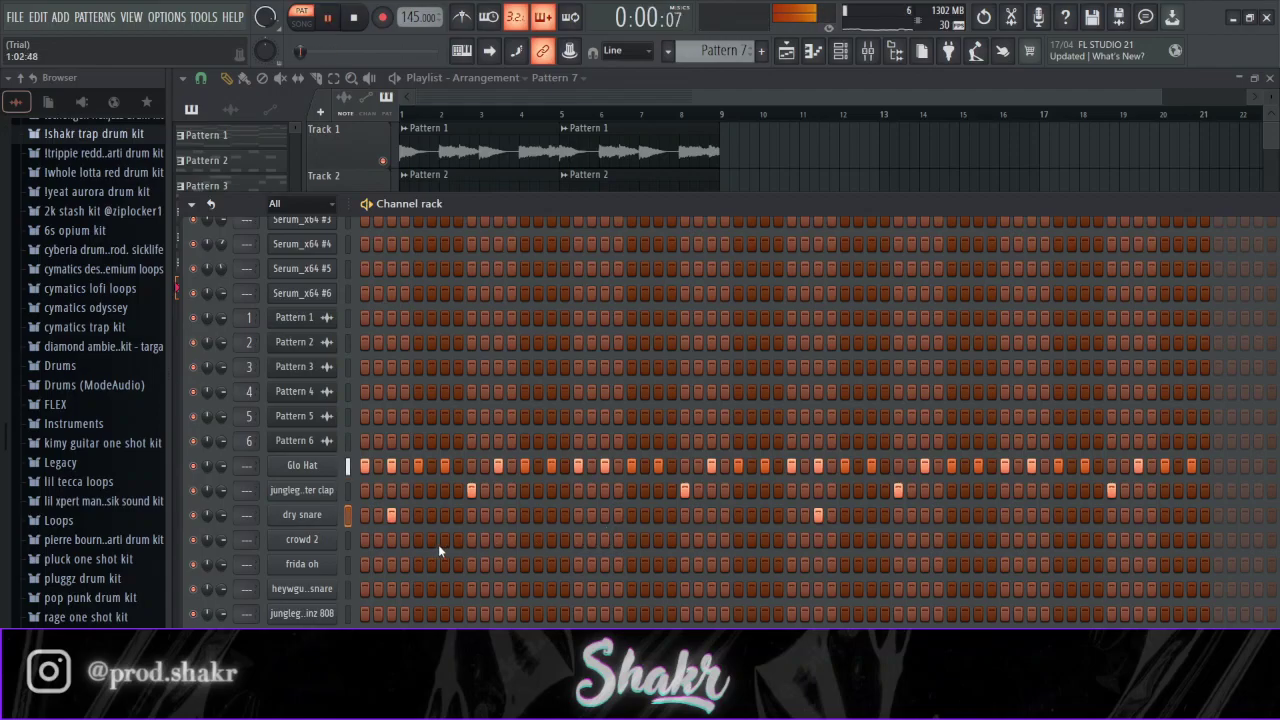
# - Place the crowd 2 chant on steps 13, 15, 45 and 47
pyautogui.click(524, 540)
pyautogui.click(551, 540)
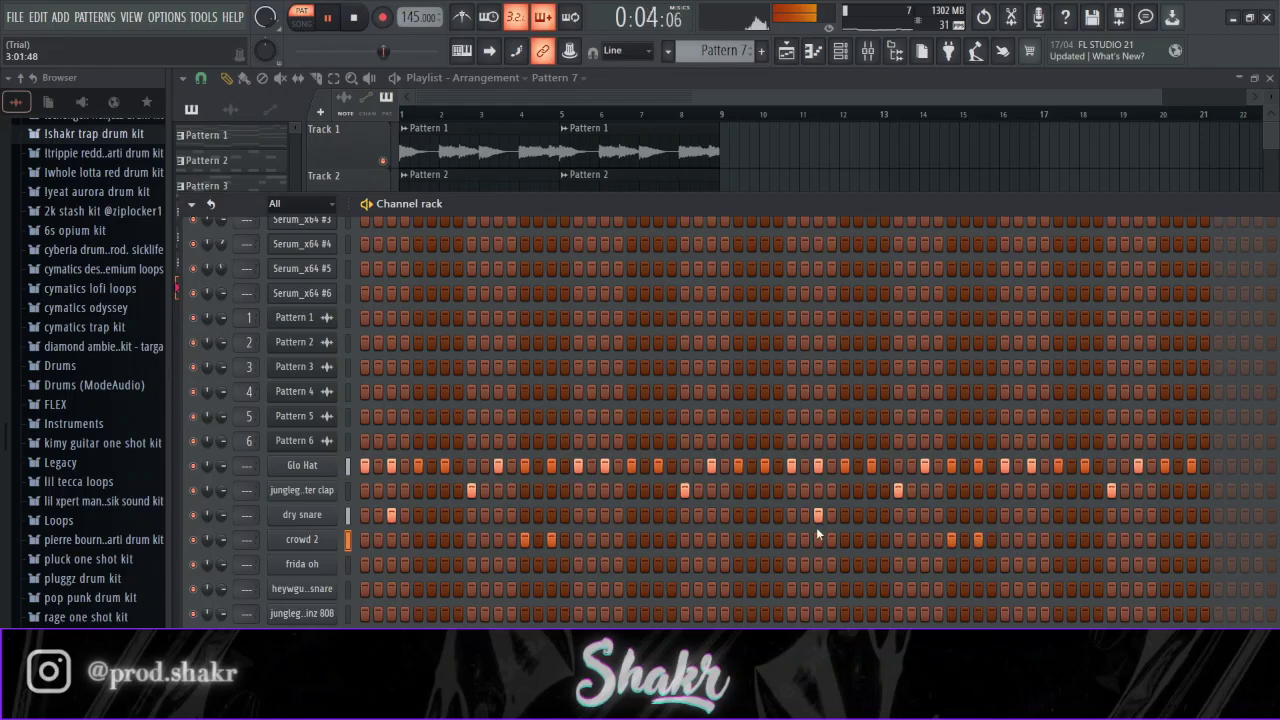
pyautogui.press('space')
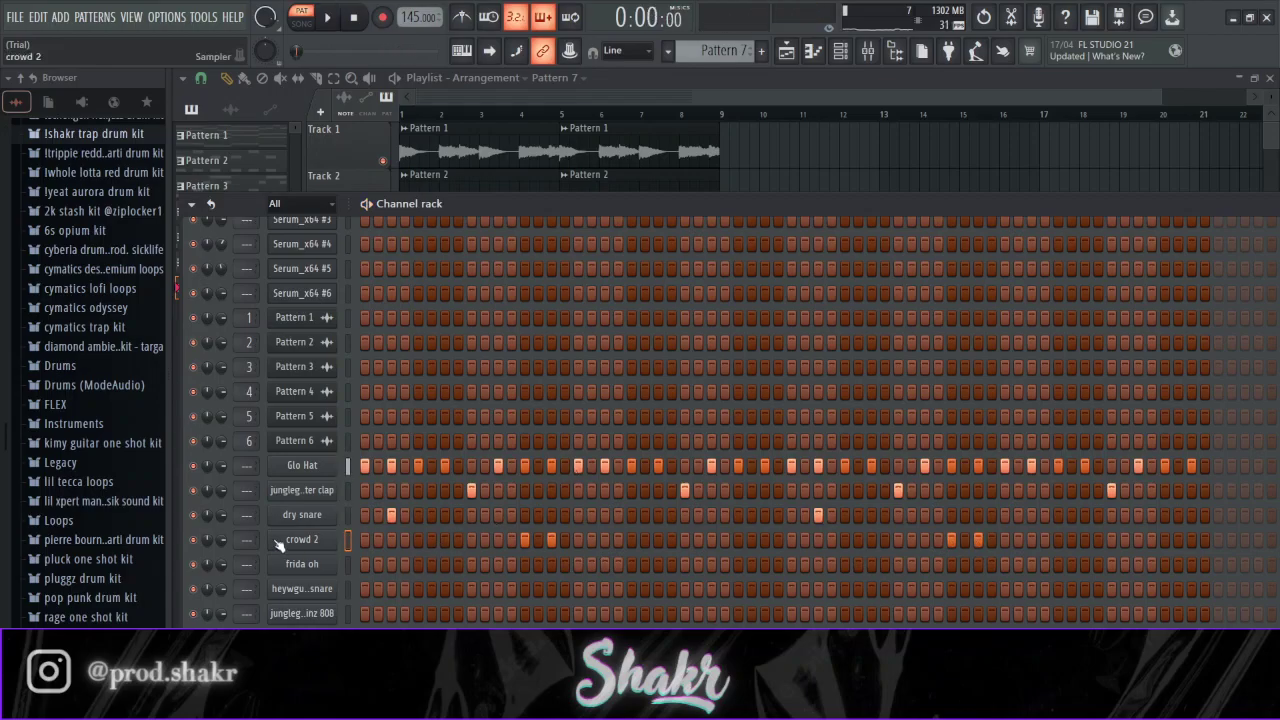
pyautogui.click(279, 541)
pyautogui.click(390, 532)
# - Sketch a bass rhythm on frida oh and set the hard spinz 808 on steps 1, 7, 21, 27, 33, 39, 53 and 59
pyautogui.click(364, 564)
pyautogui.press('space')
pyautogui.click(791, 564)
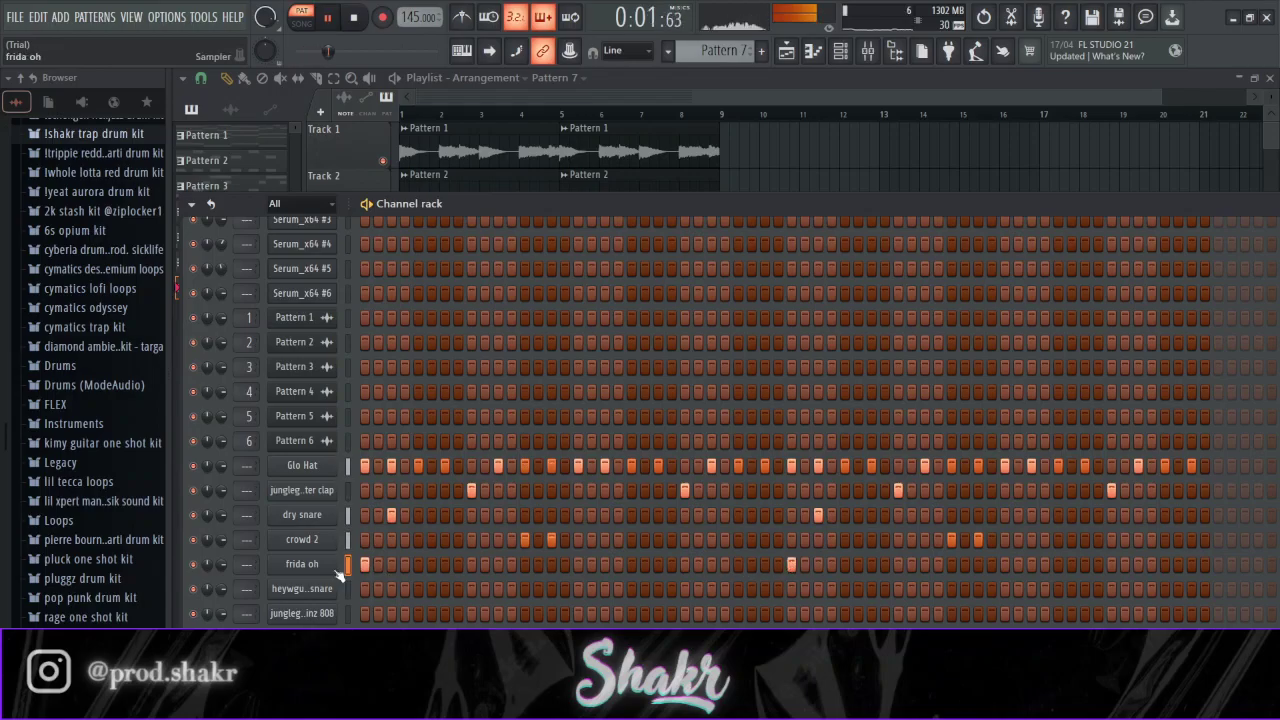
pyautogui.click(445, 564)
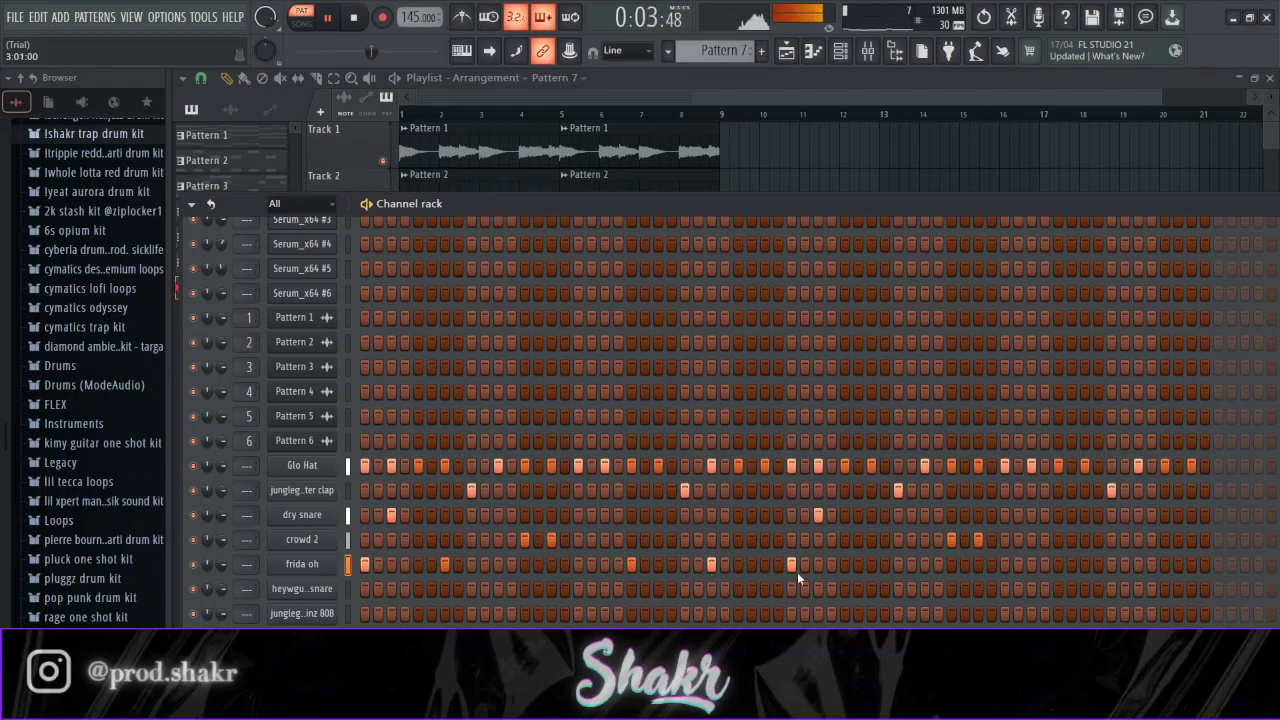
pyautogui.press('space')
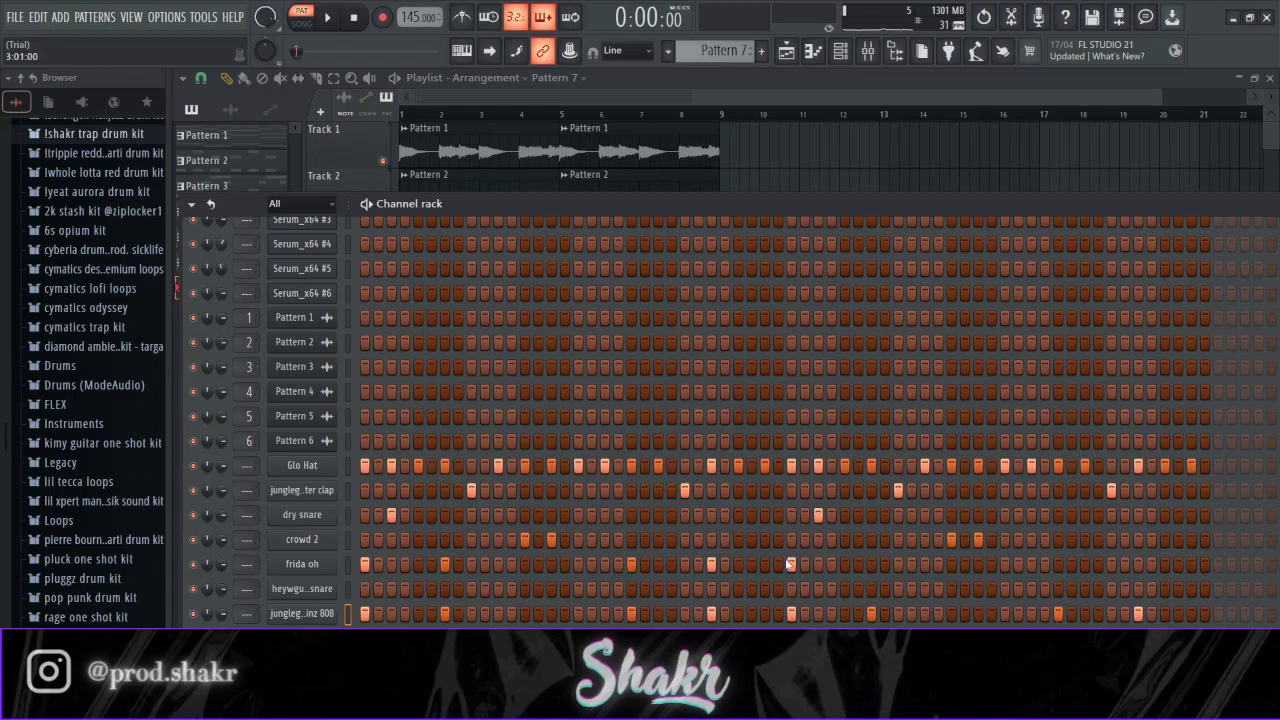
# - Rework the frida oh open hat onto steps 1, 7, 13, 33, 39 and 45, checking it in playback
pyautogui.press('space')
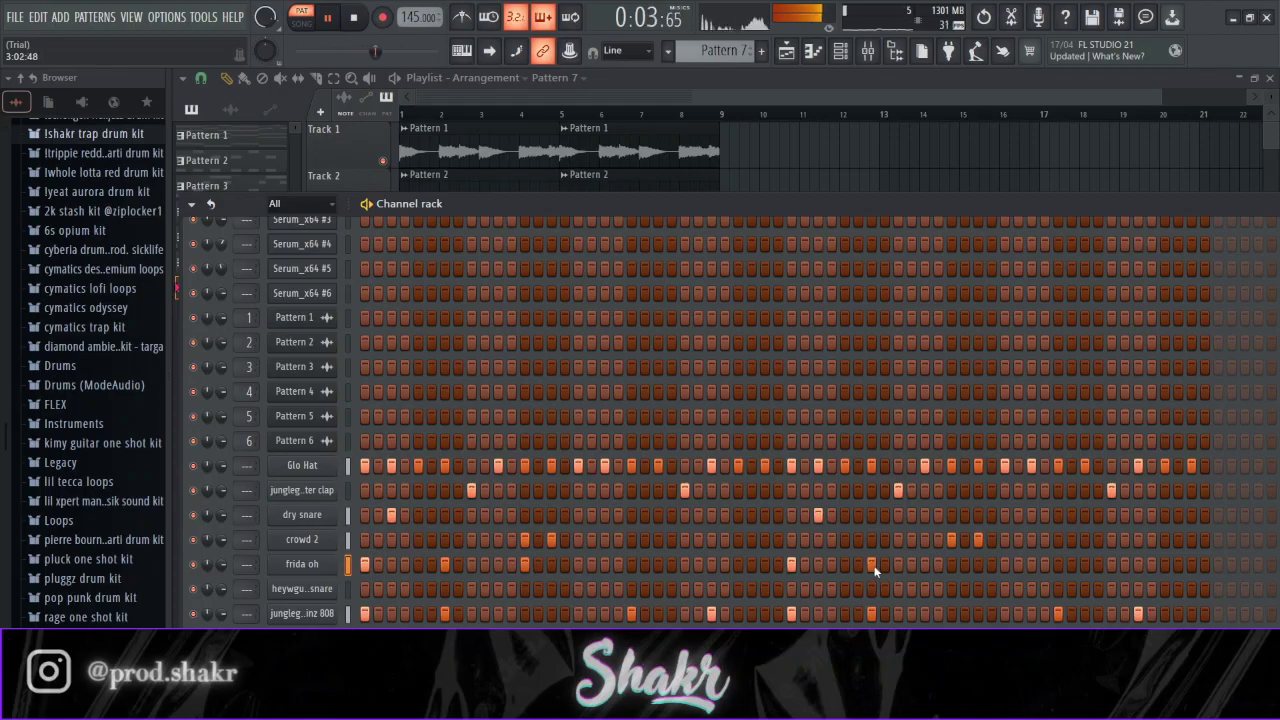
pyautogui.press('space')
pyautogui.click(316, 564)
pyautogui.click(403, 446)
pyautogui.press('Escape')
pyautogui.press('space')
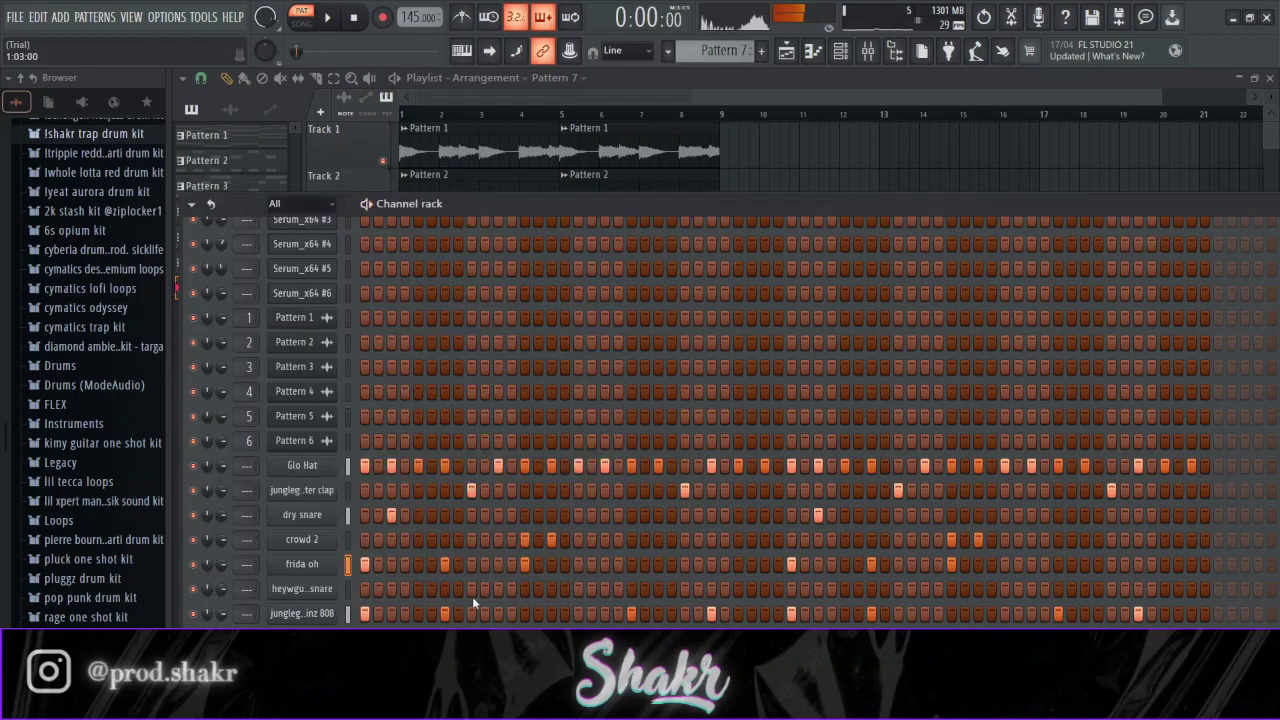
# - Place heywguapo snare hits on steps 5 and 19 and add a dry snare hit on step 15
pyautogui.click(445, 589)
pyautogui.rightClick(443, 590)
pyautogui.click(405, 588)
pyautogui.rightClick(405, 588)
pyautogui.click(416, 587)
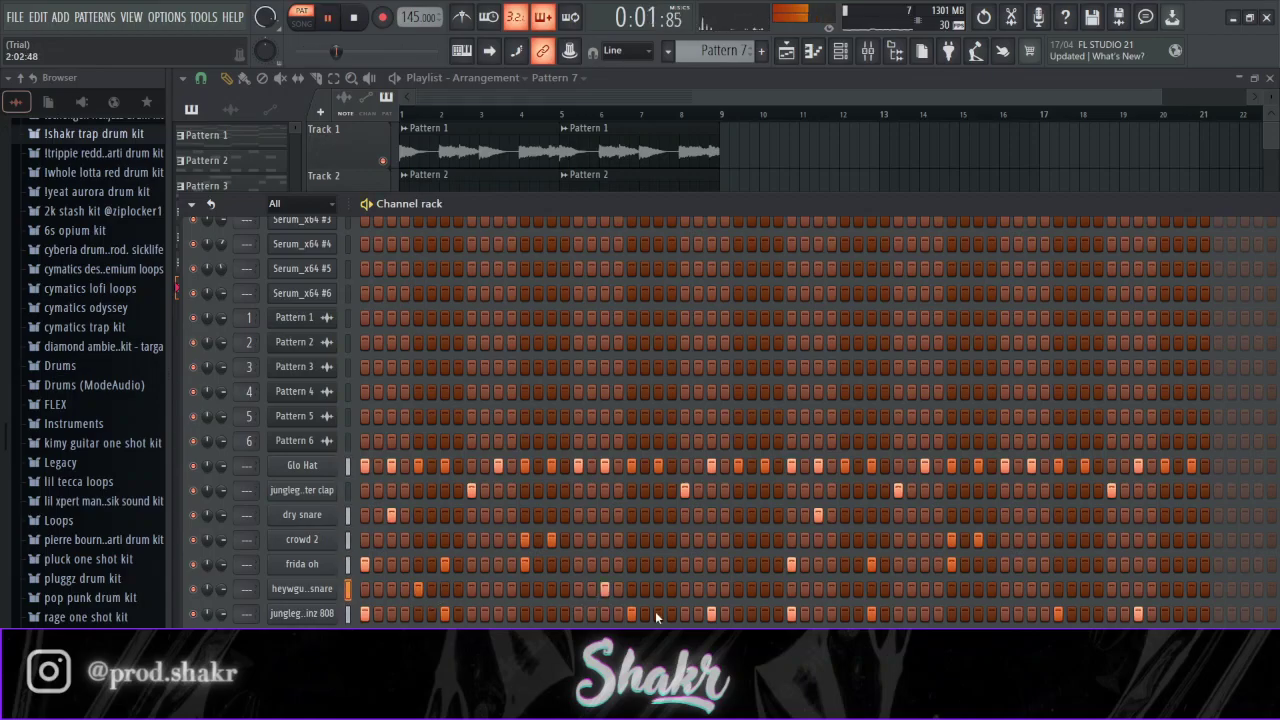
pyautogui.press('space')
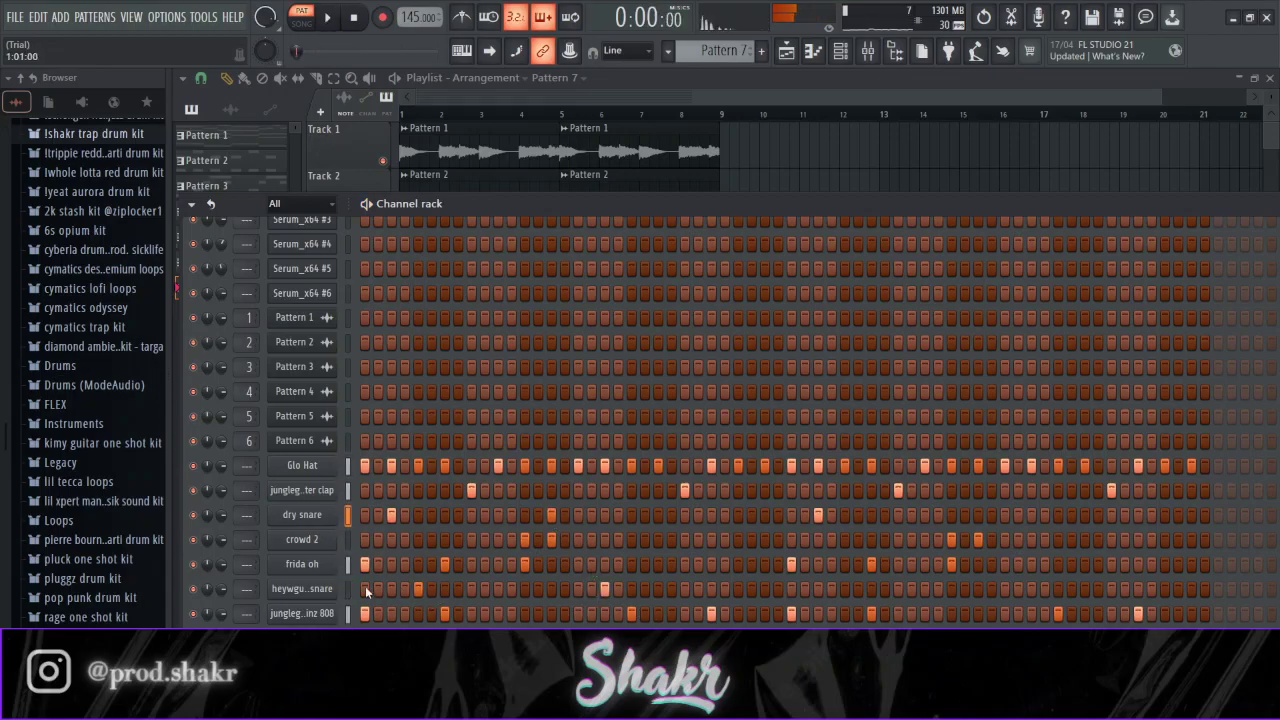
# - Extend the snares into the second half with heywguapo snare hits on steps 37 and 51 and a dry snare hit on step 47
pyautogui.click(302, 588)
pyautogui.press('Escape')
pyautogui.press('space')
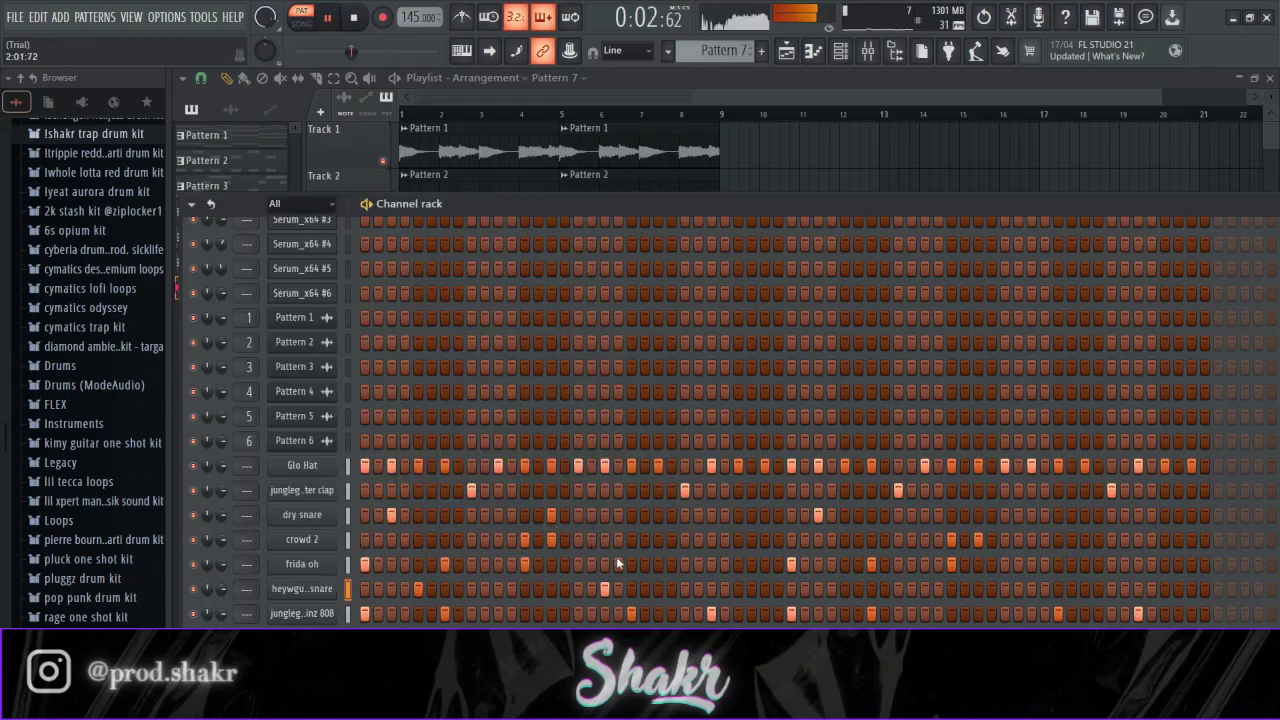
pyautogui.press('space')
pyautogui.press('space')
pyautogui.click(842, 587)
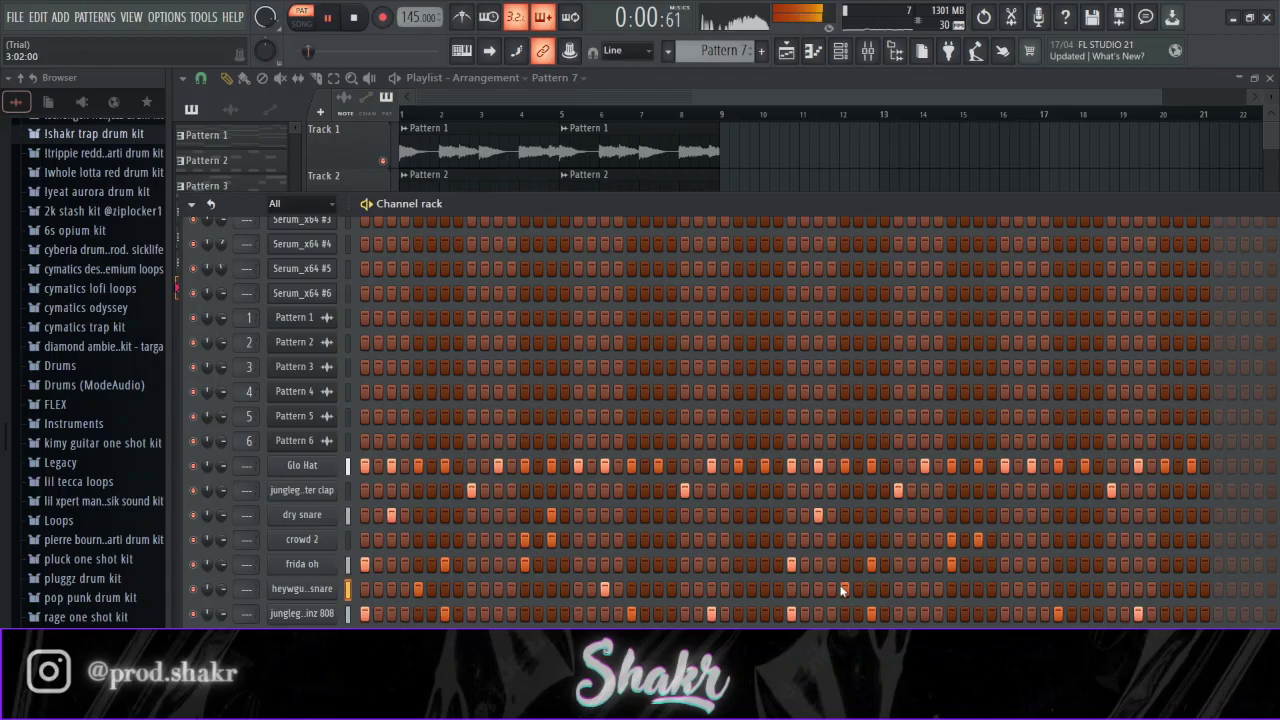
pyautogui.click(979, 514)
pyautogui.click(1032, 588)
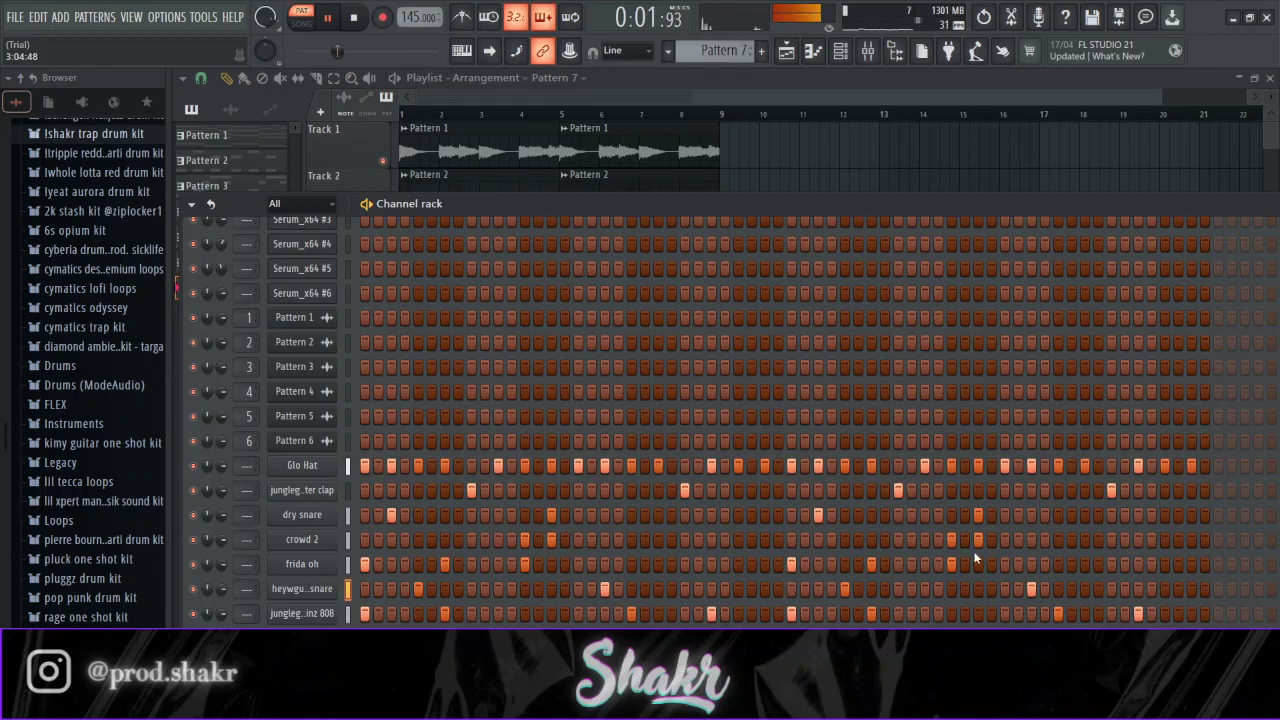
pyautogui.press('space')
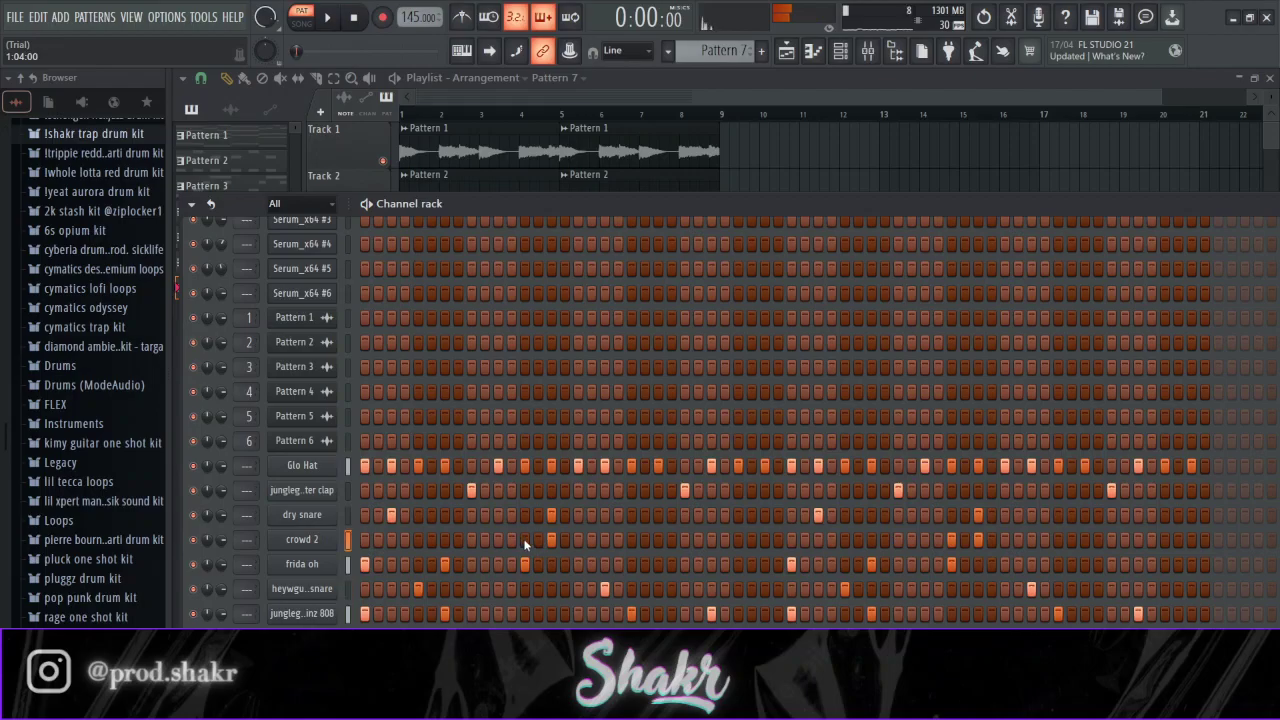
# - Try the crowd 2 chant without its step 13 hit and play the pattern
pyautogui.click(511, 539)
pyautogui.click(551, 539)
pyautogui.press('space')
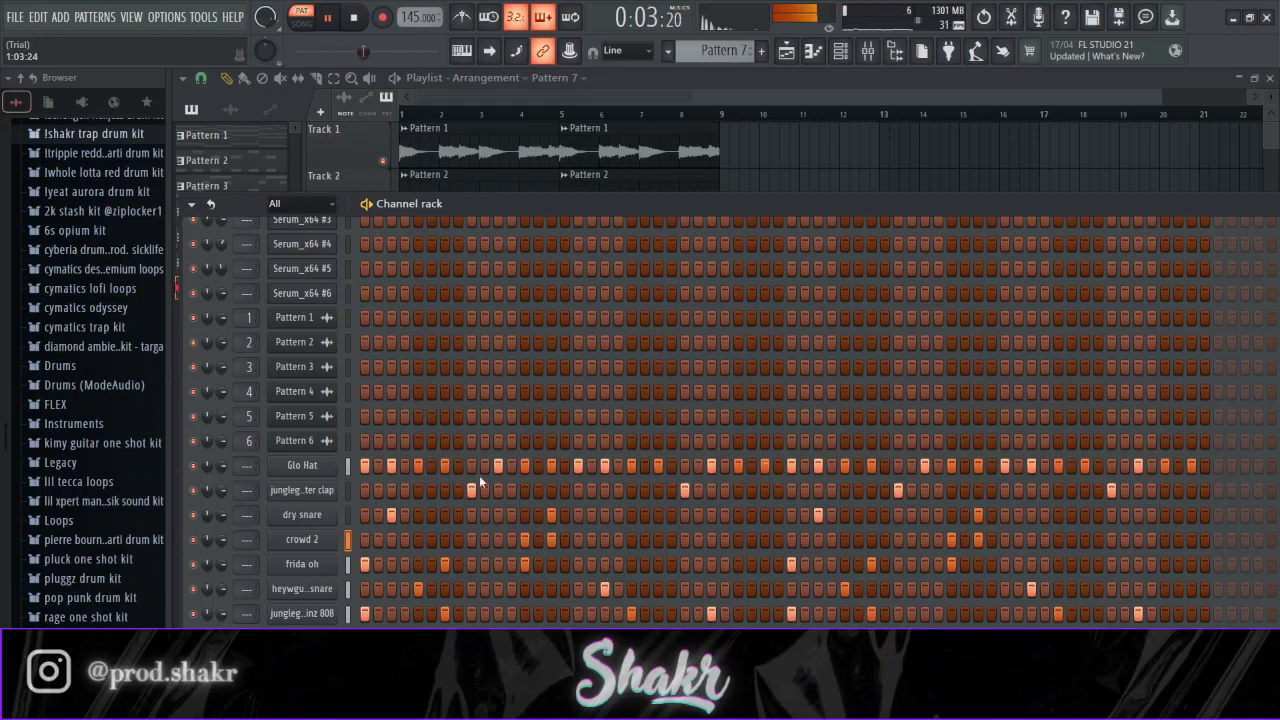
# - Rework the Glo Hat's first two bars onto steps 1–3, 7, 8, 11, 13, 17, 21–23, 27–29 and 31, checking it in playback
pyautogui.press('space')
pyautogui.click(380, 467)
pyautogui.press('space')
pyautogui.click(511, 465)
pyautogui.click(631, 465)
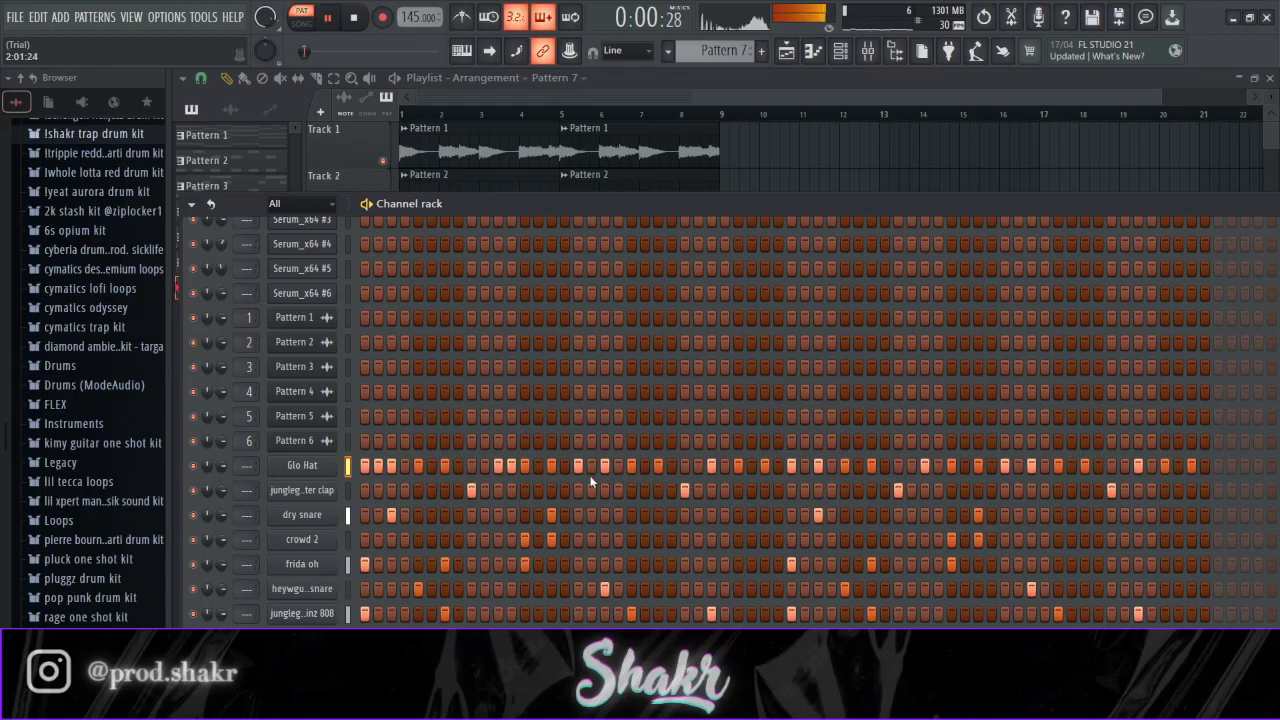
pyautogui.press('space')
pyautogui.press('space')
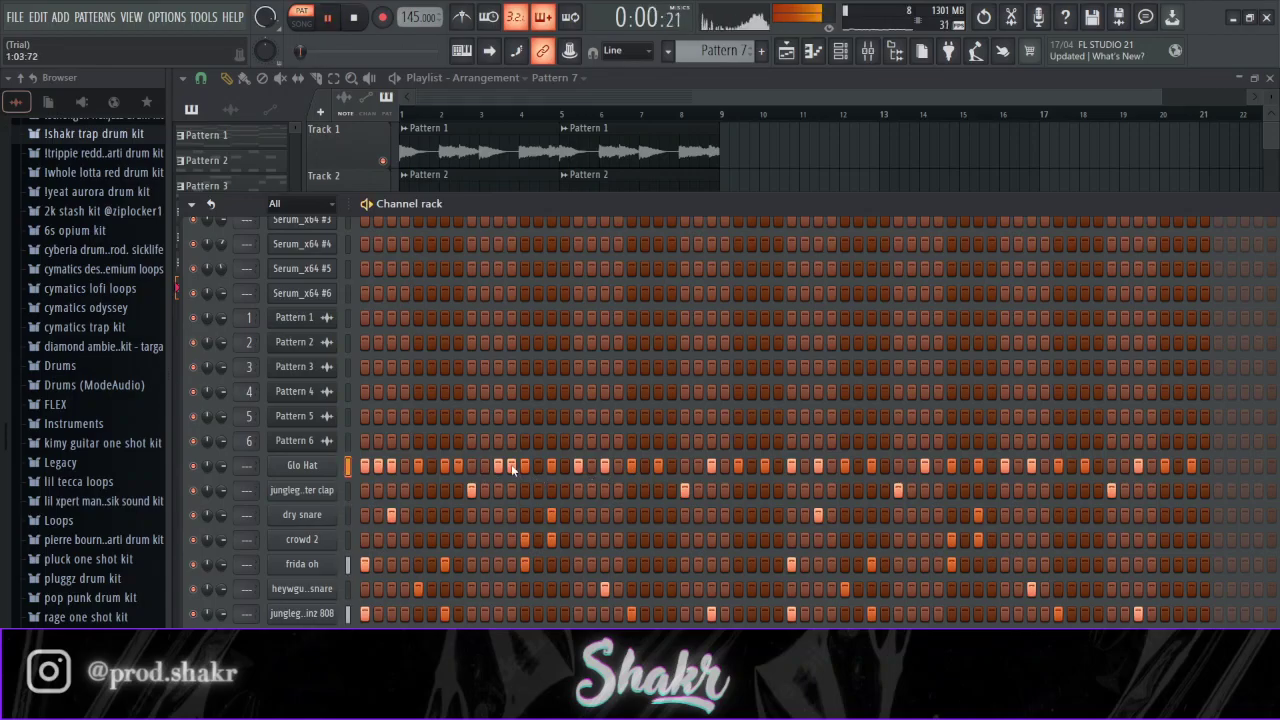
pyautogui.press('space')
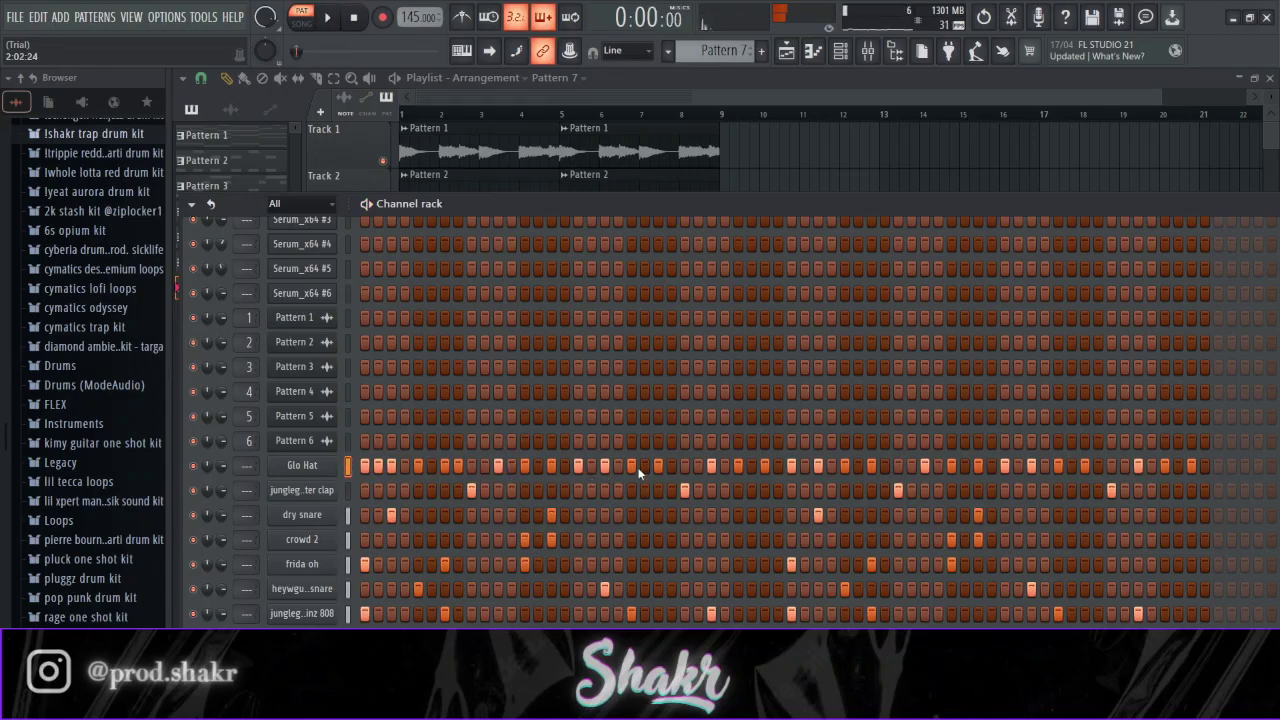
pyautogui.click(418, 465)
pyautogui.click(605, 465)
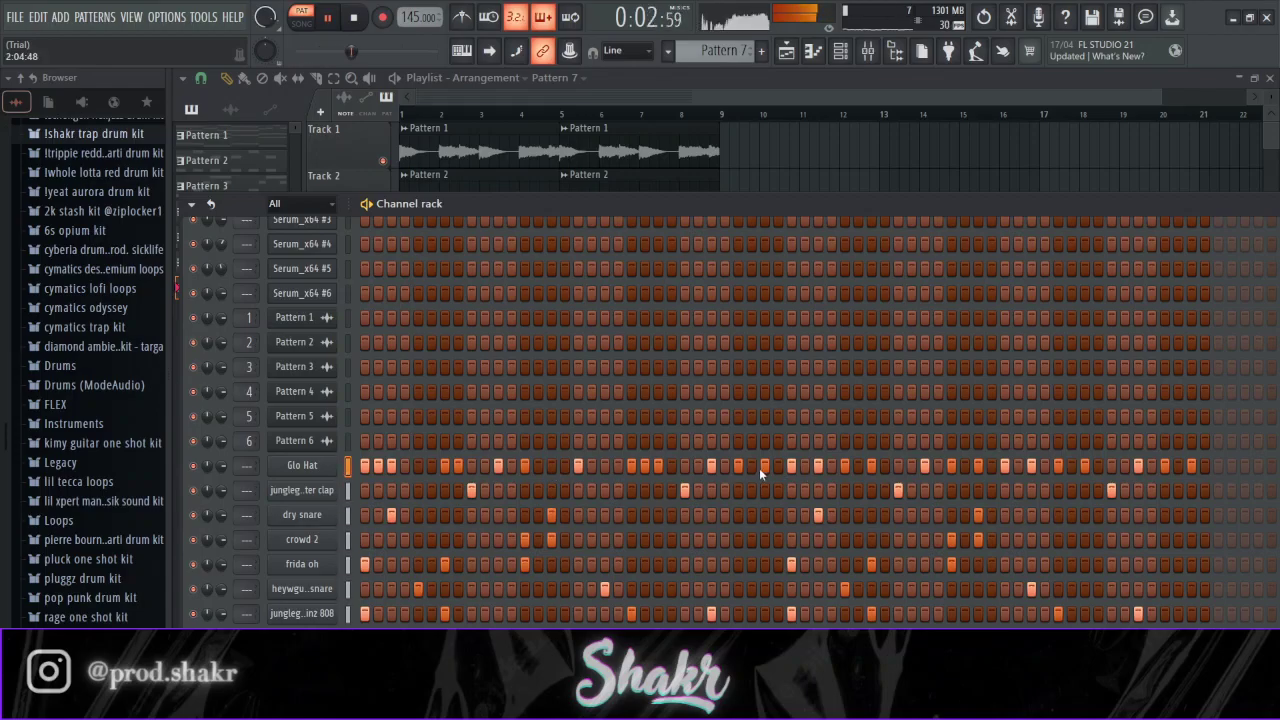
pyautogui.click(725, 465)
# - Replace the Glo Hat notes in bars 3 and 4 with a copy of its first two bars
pyautogui.click(815, 54)
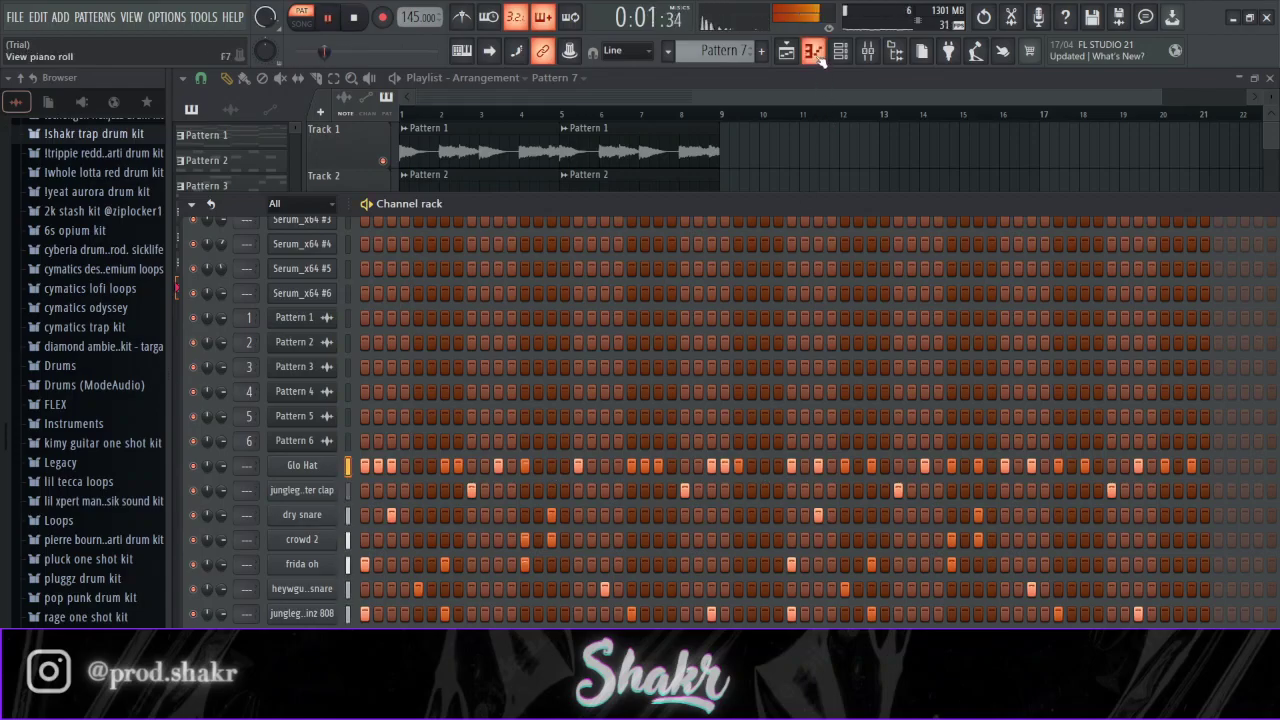
pyautogui.scroll(-3, 641, 526)
pyautogui.moveTo(605, 407); pyautogui.dragTo(995, 512)
pyautogui.press('Delete')
pyautogui.press('space')
pyautogui.hotkey('ctrl', 'a')
pyautogui.hotkey('ctrl', 'z')
pyautogui.press('space')
pyautogui.click(595, 439)
pyautogui.click(988, 439)
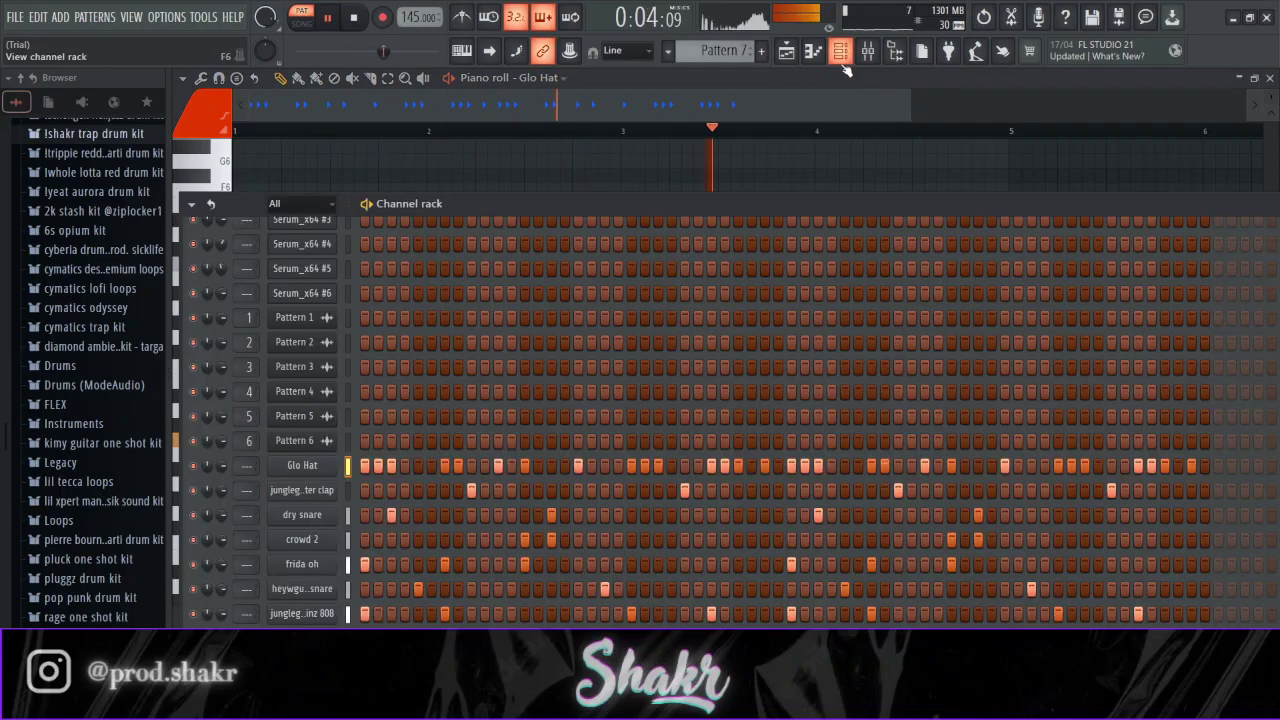
pyautogui.click(841, 51)
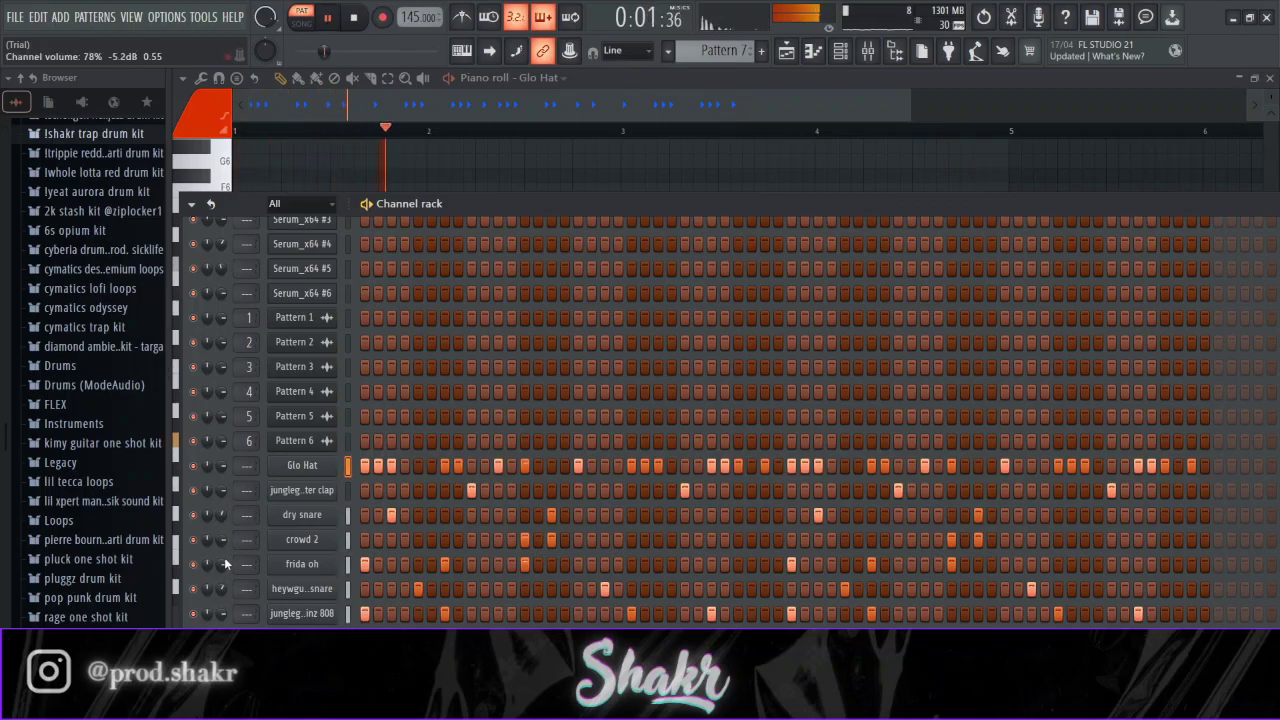
# - Adjust the trim of the heywguapo snare sample and lower its channel volume to 38%, checking it in playback
pyautogui.click(302, 588)
pyautogui.press('space')
pyautogui.moveTo(682, 435); pyautogui.dragTo(691, 460)
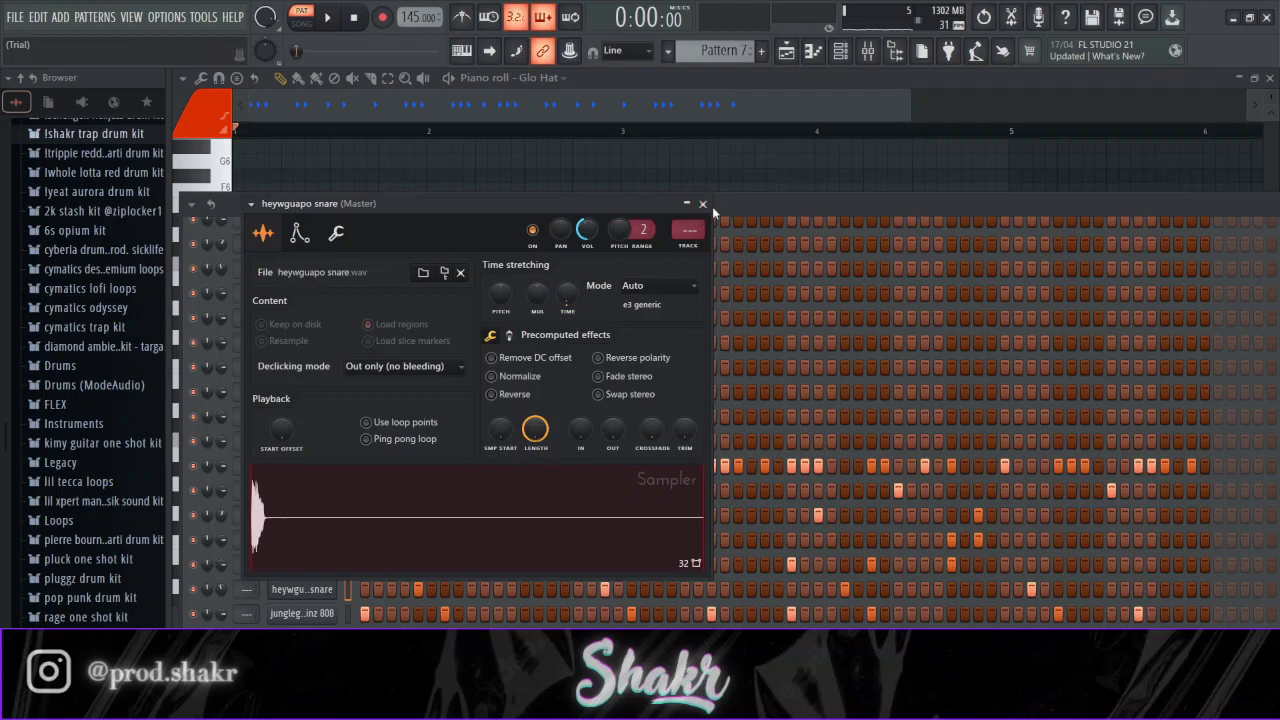
pyautogui.press('Escape')
pyautogui.press('space')
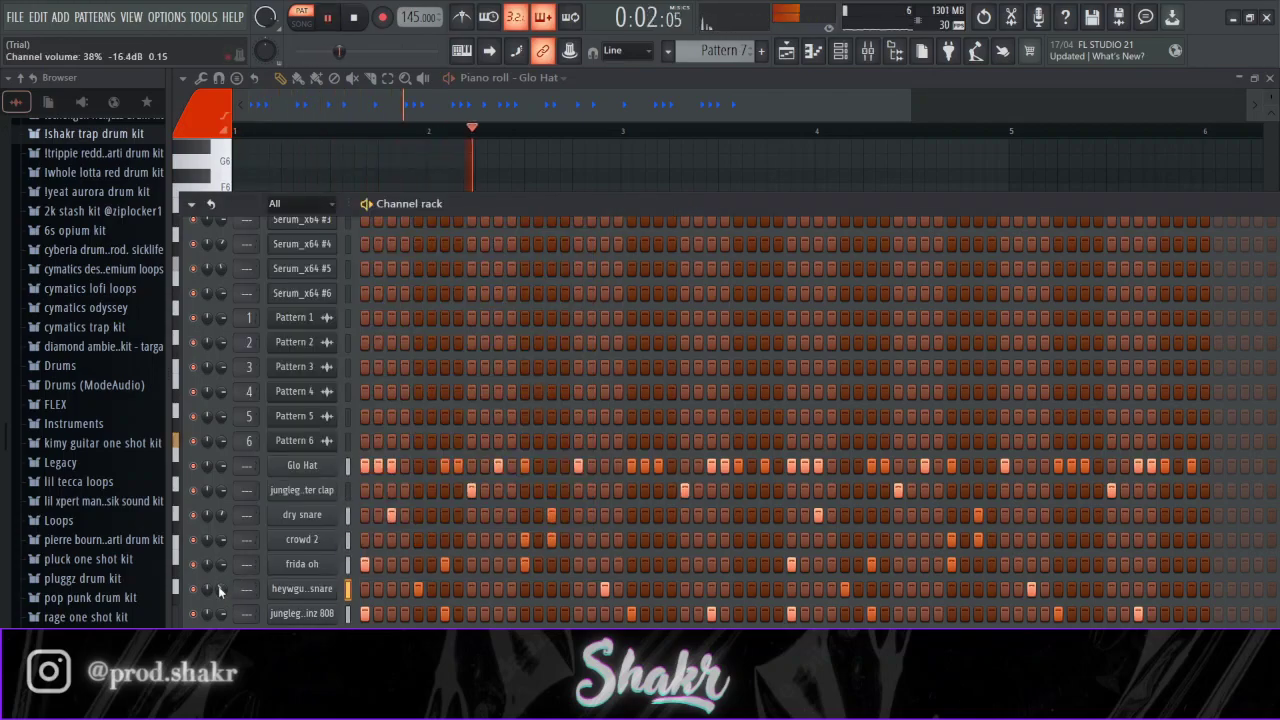
pyautogui.press('space')
pyautogui.press('space')
# - Lower the second frida oh hit's velocity to about 63% and replace bars 3 and 4 with a copy of the first two
pyautogui.press('F6')
pyautogui.press('space')
pyautogui.press('Down')
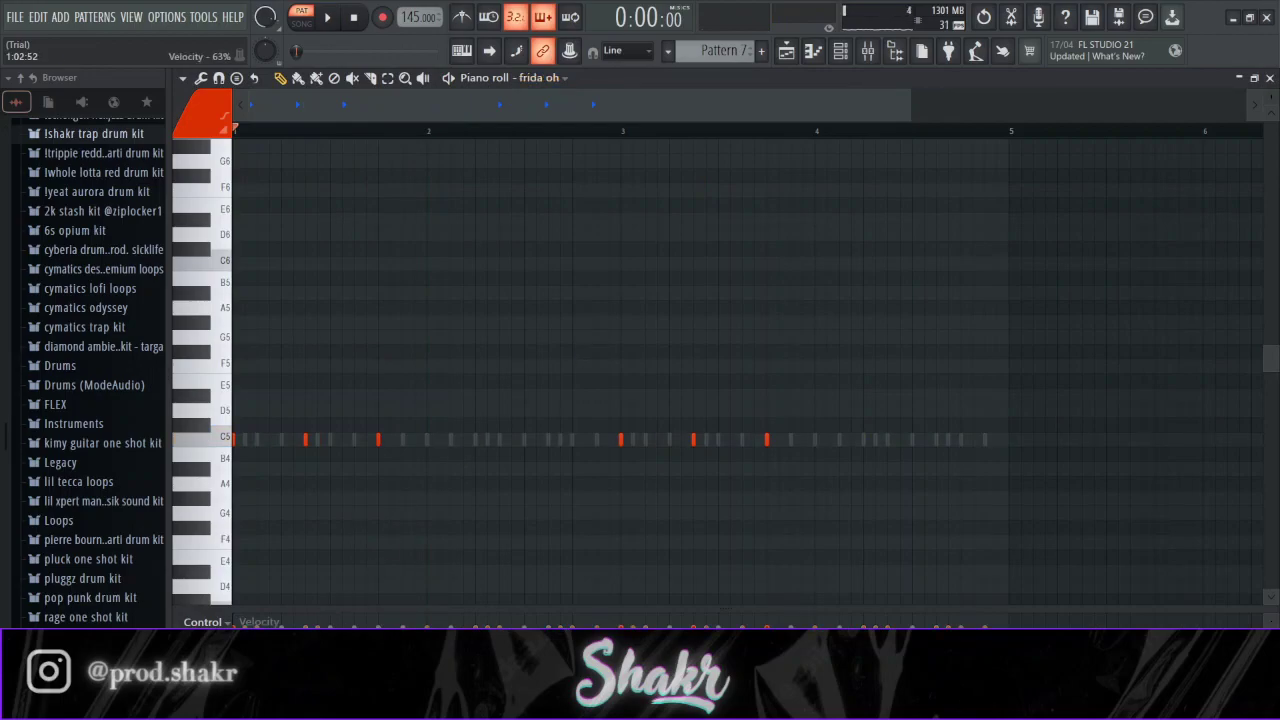
pyautogui.press('Delete')
pyautogui.moveTo(440, 480); pyautogui.dragTo(290, 422)
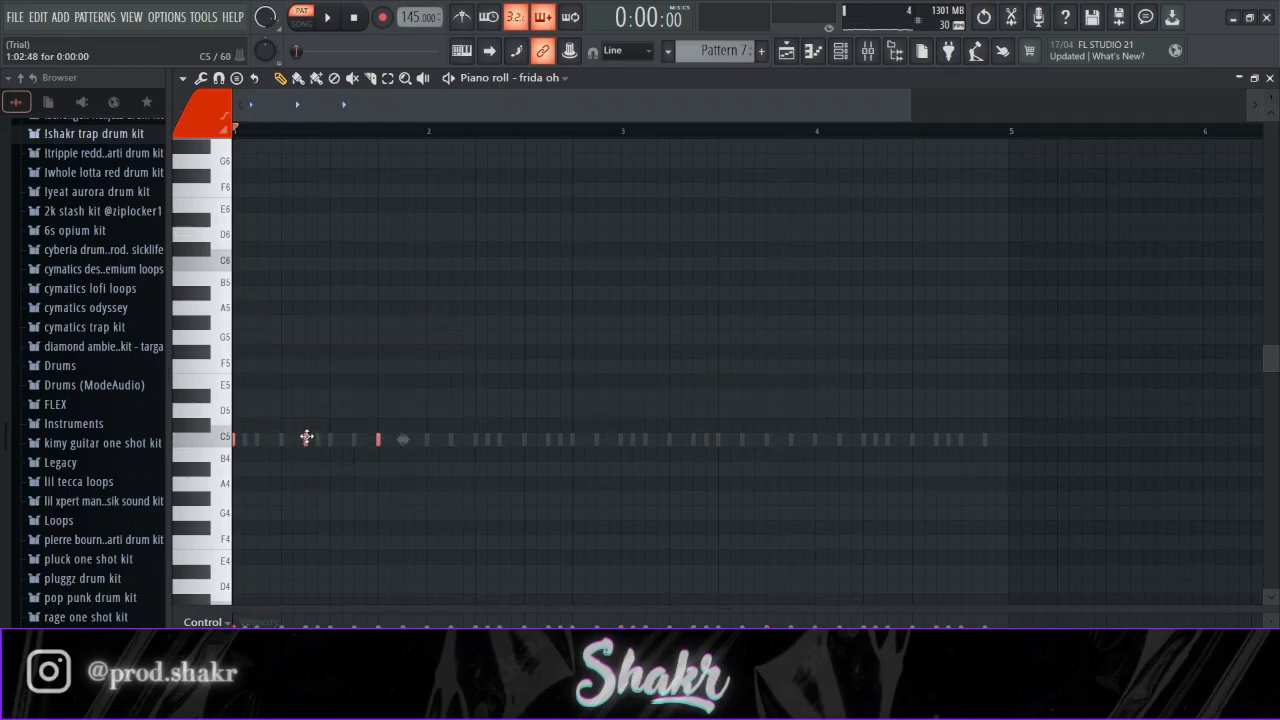
pyautogui.hotkey('ctrl', 'z')
# - Boost the hard spinz 808's gain in its precomputed effects after checking the pattern in playback
pyautogui.press('space')
pyautogui.press('F6')
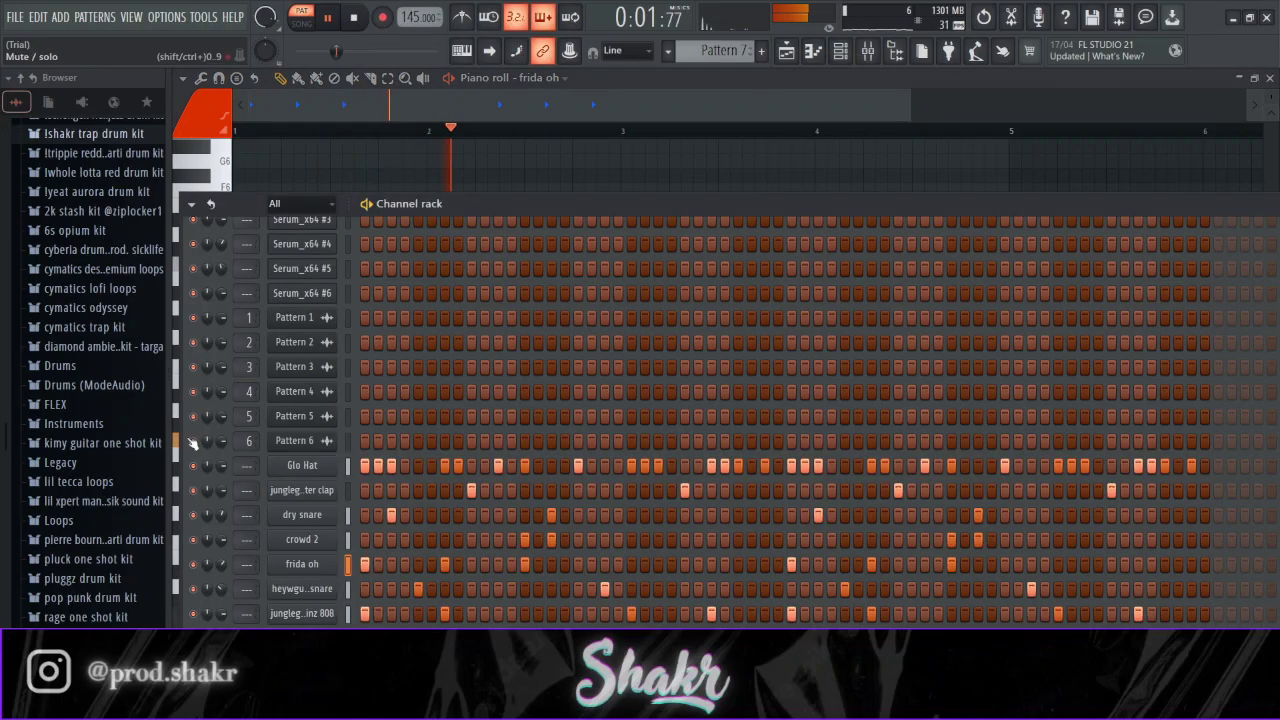
pyautogui.press('space')
pyautogui.click(302, 613)
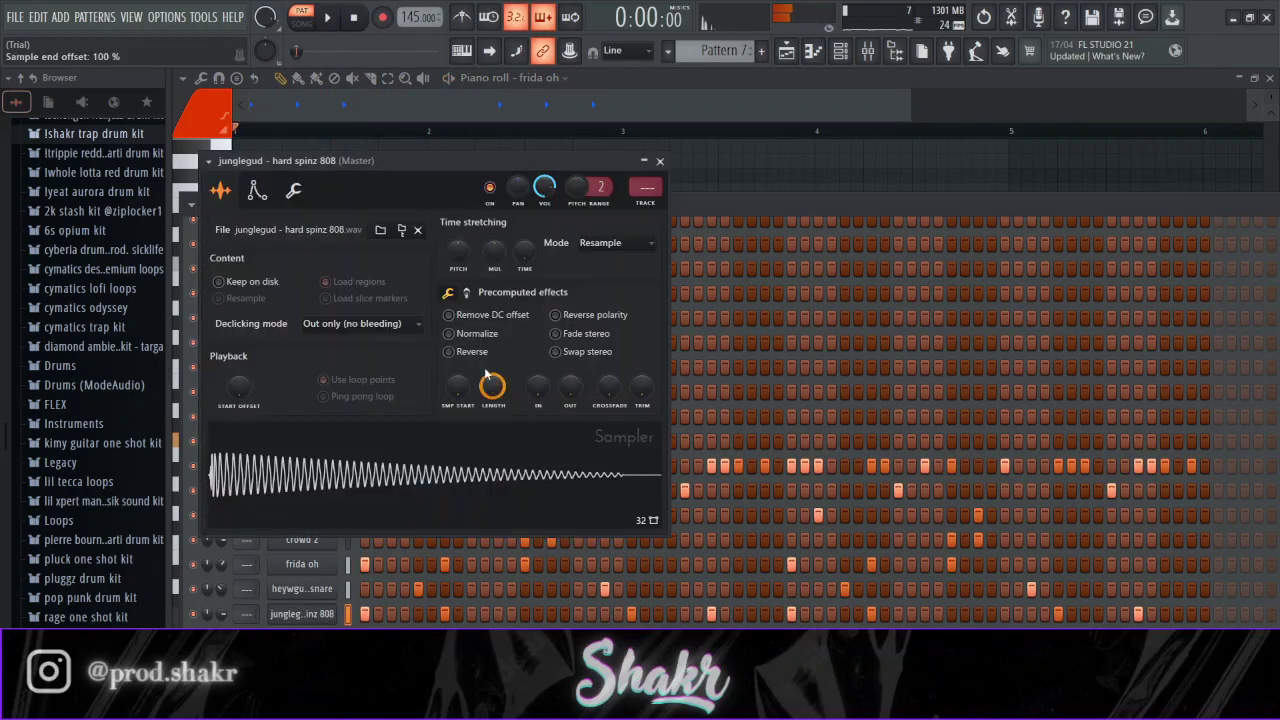
pyautogui.click(477, 291)
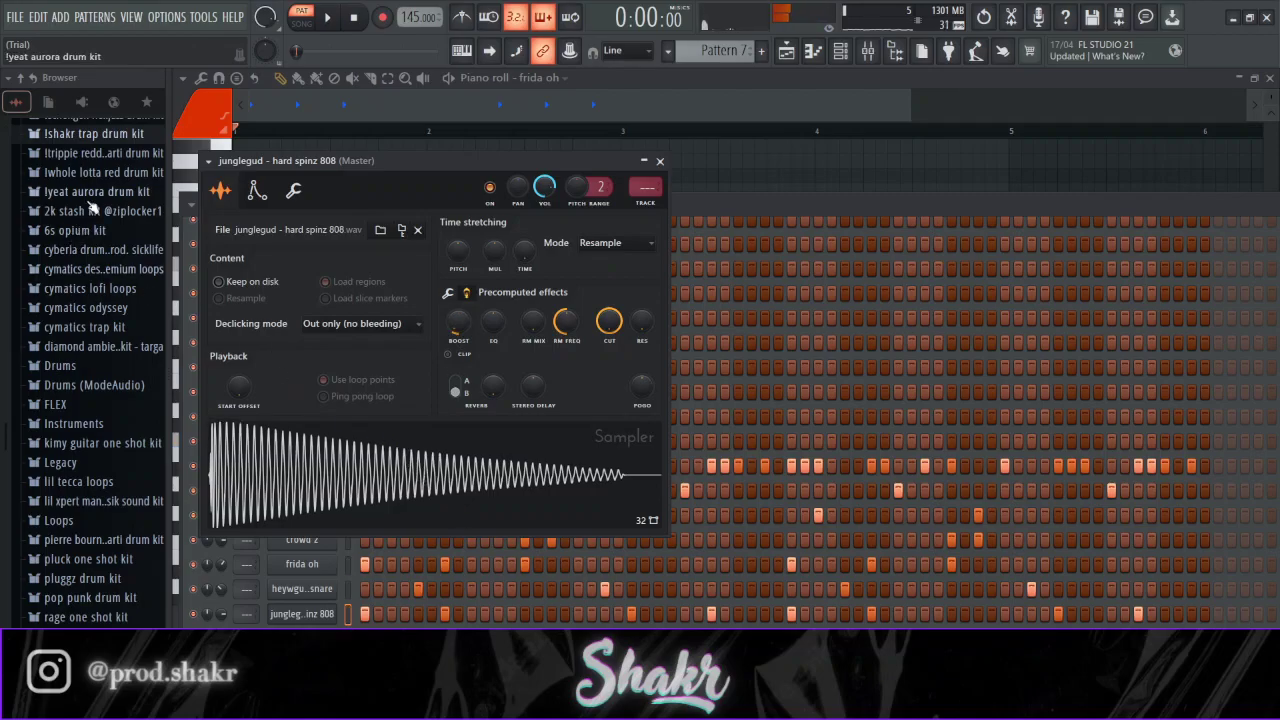
# - Audition the lil tecca, lil uzi, long and lil baby 808 samples from the shakr trap drum kit
pyautogui.click(98, 136)
pyautogui.click(93, 158)
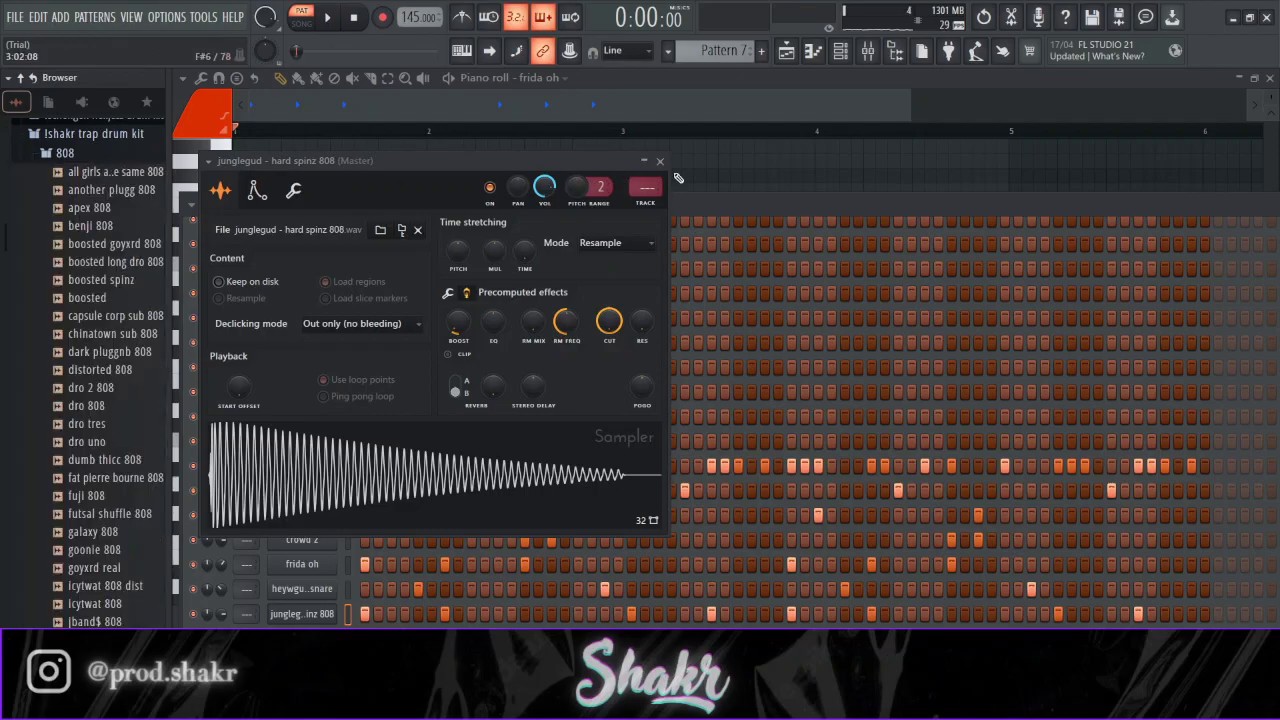
pyautogui.click(659, 161)
pyautogui.scroll(-4, 133, 312)
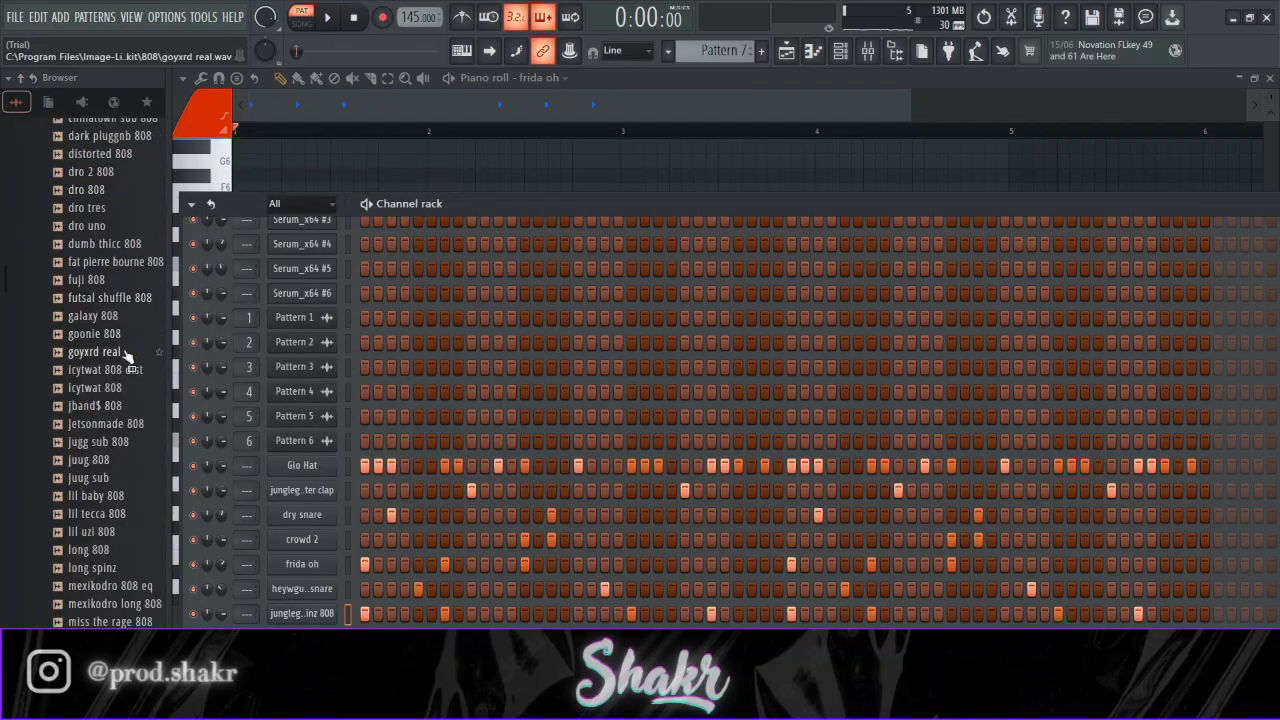
pyautogui.scroll(-2, 130, 345)
pyautogui.click(128, 405)
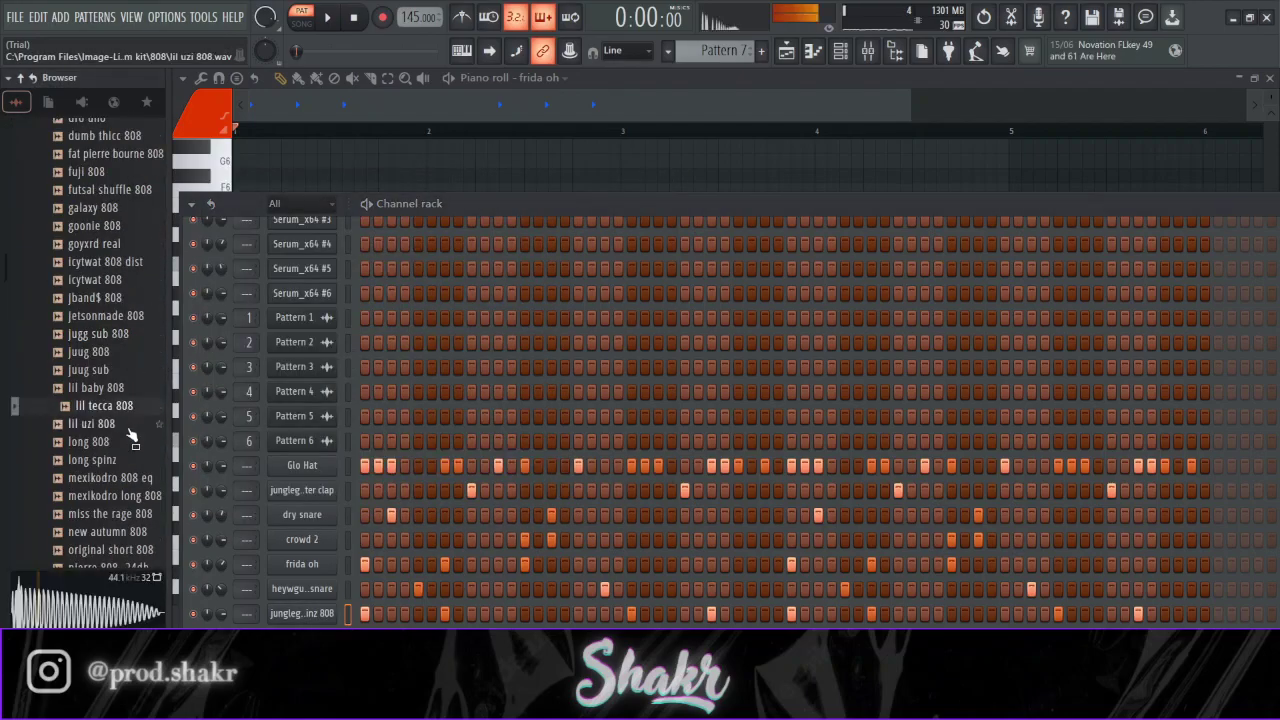
pyautogui.click(122, 424)
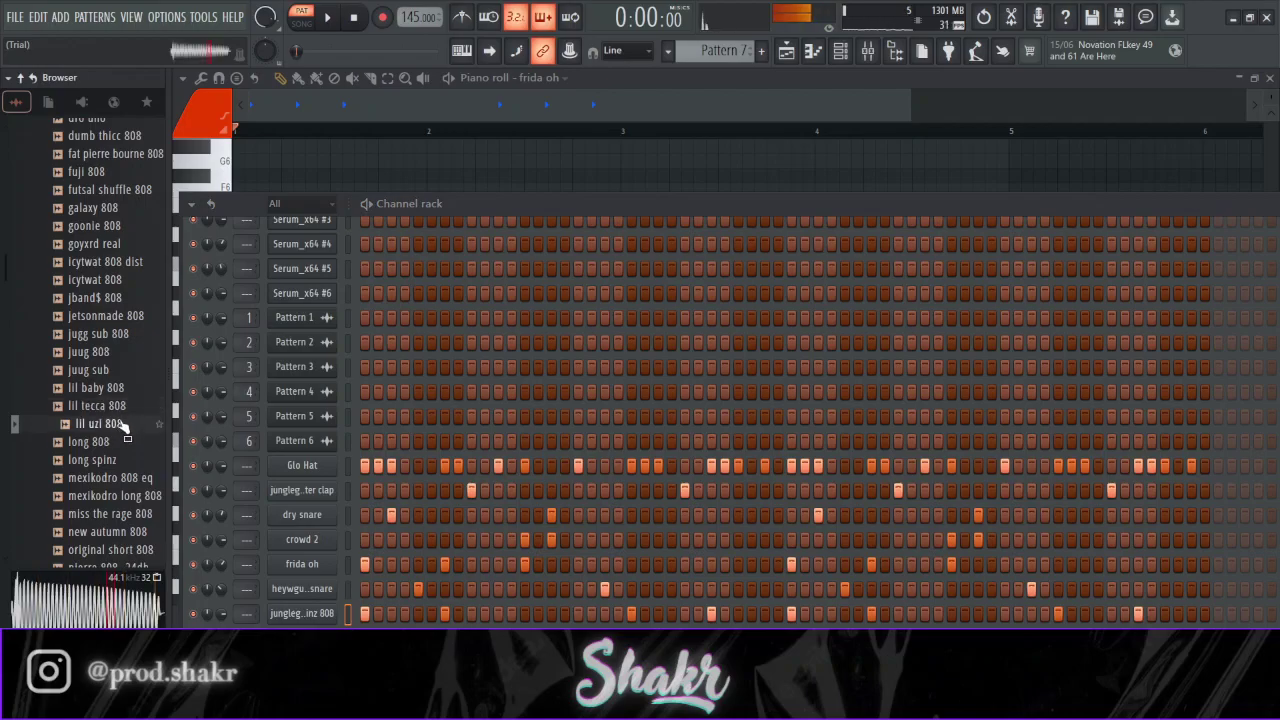
pyautogui.click(122, 442)
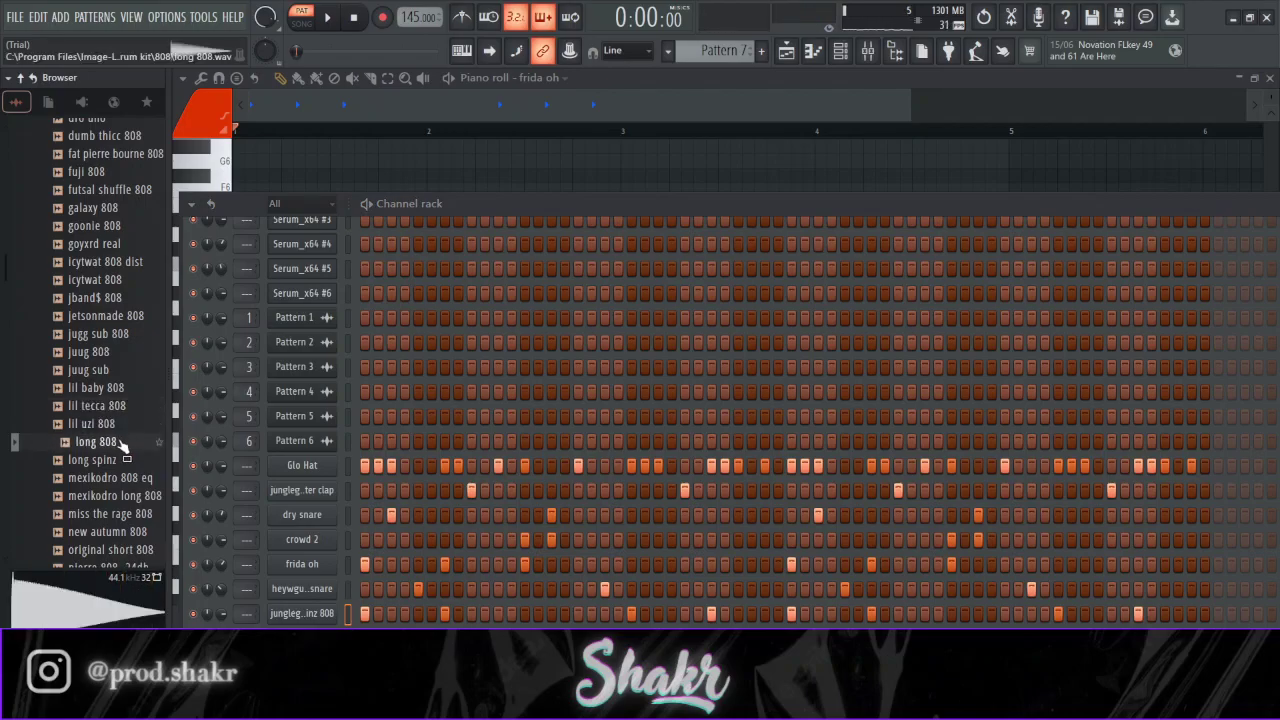
pyautogui.click(114, 390)
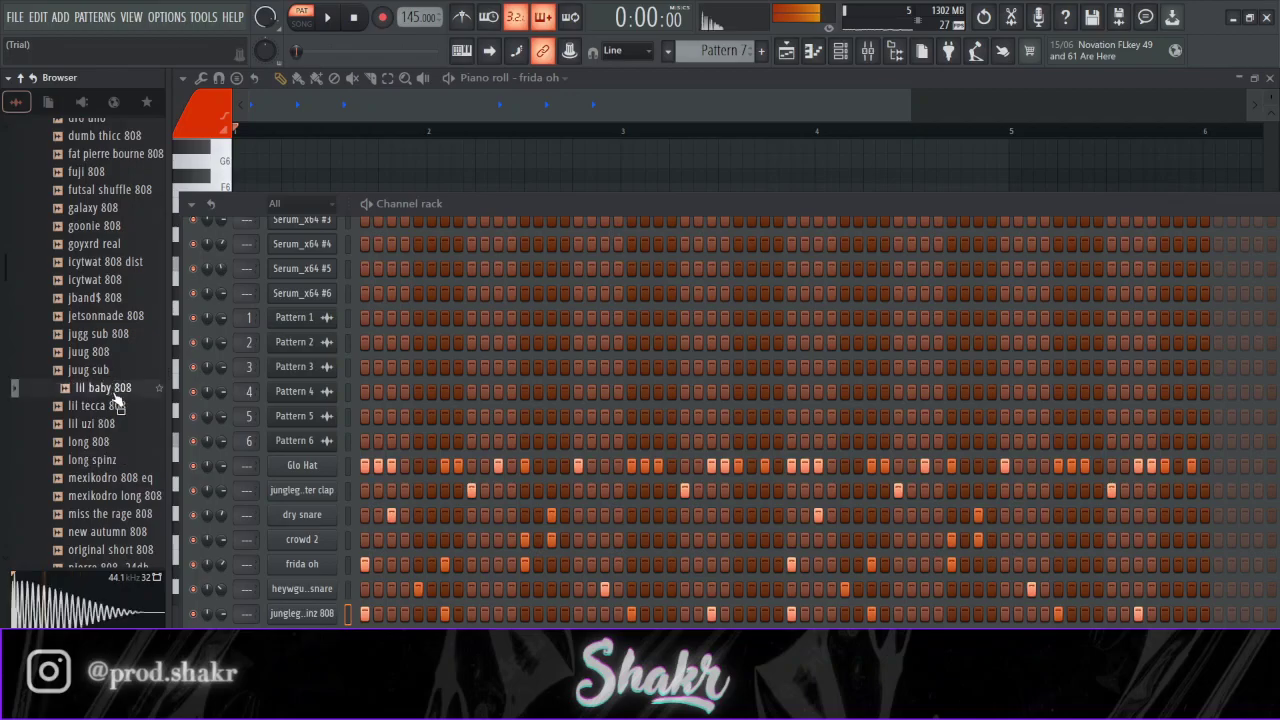
# - Replace the hard spinz 808 sample with lil uzi 808, comparing candidates in playback
pyautogui.moveTo(116, 405); pyautogui.dragTo(325, 613)
pyautogui.press('space')
pyautogui.press('space')
pyautogui.moveTo(91, 423); pyautogui.dragTo(321, 606)
pyautogui.press('space')
# - Give lil uzi 808 a volume envelope with maximum hold and no decay, sustain or release, and adjust its miscellaneous channel settings
pyautogui.click(321, 611)
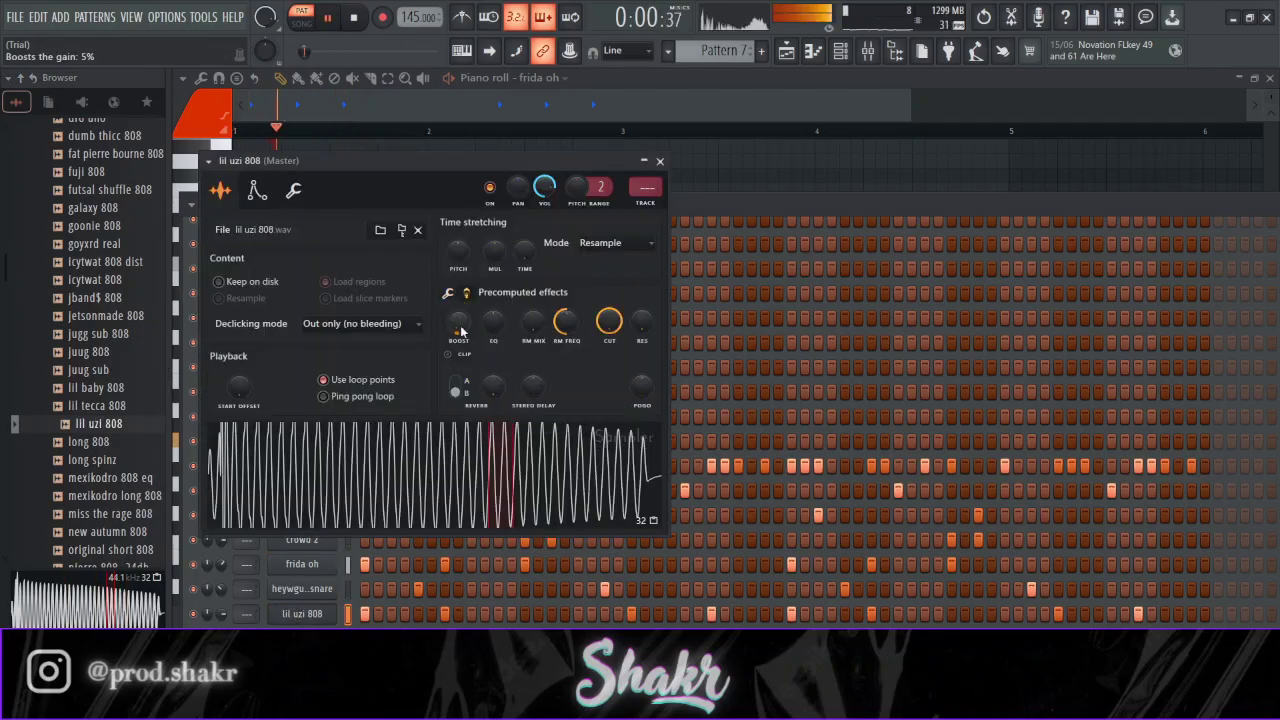
pyautogui.click(256, 190)
pyautogui.moveTo(281, 354); pyautogui.dragTo(310, 405)
pyautogui.moveTo(338, 355); pyautogui.dragTo(366, 405)
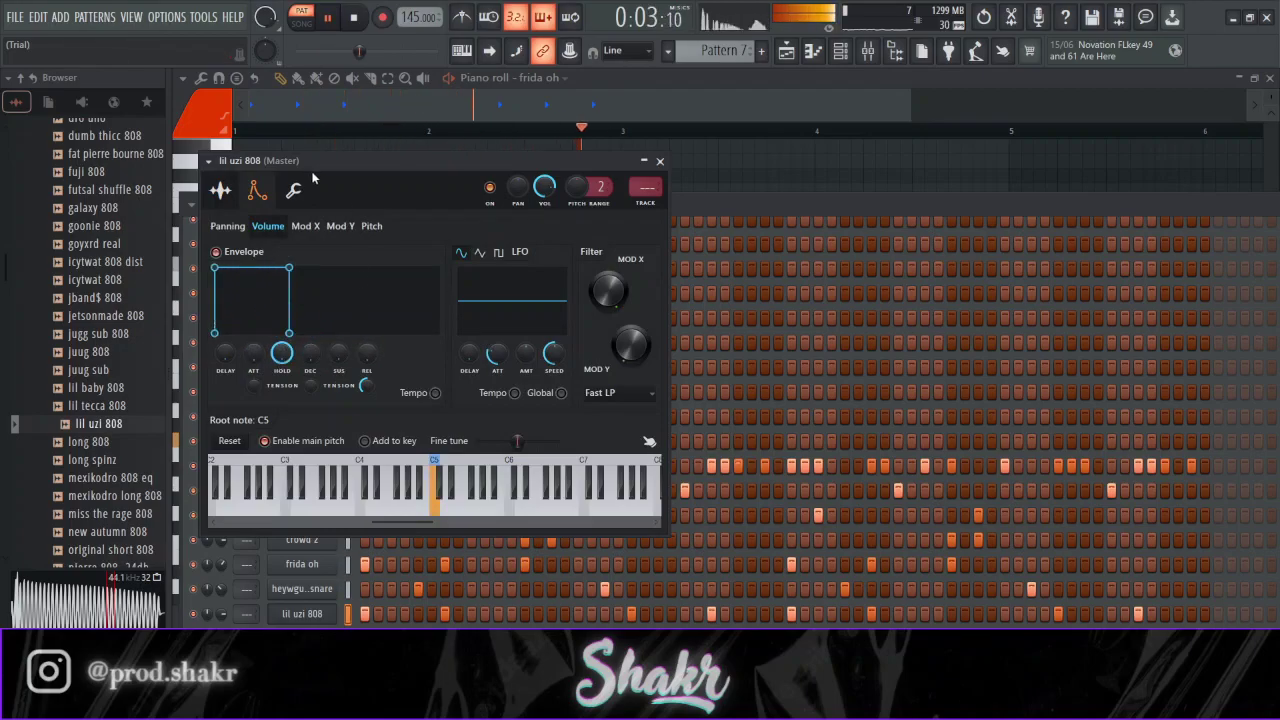
pyautogui.click(293, 190)
pyautogui.press('space')
pyautogui.click(420, 285)
pyautogui.press('Escape')
# - Audition the eq, fat, favorite and hard kicks from the drum kit's kick folder and add idk kick as a new channel below the 808
pyautogui.press('space')
pyautogui.scroll(8, 74, 249)
pyautogui.click(103, 263)
pyautogui.press('space')
pyautogui.click(98, 358)
pyautogui.scroll(-4, 108, 360)
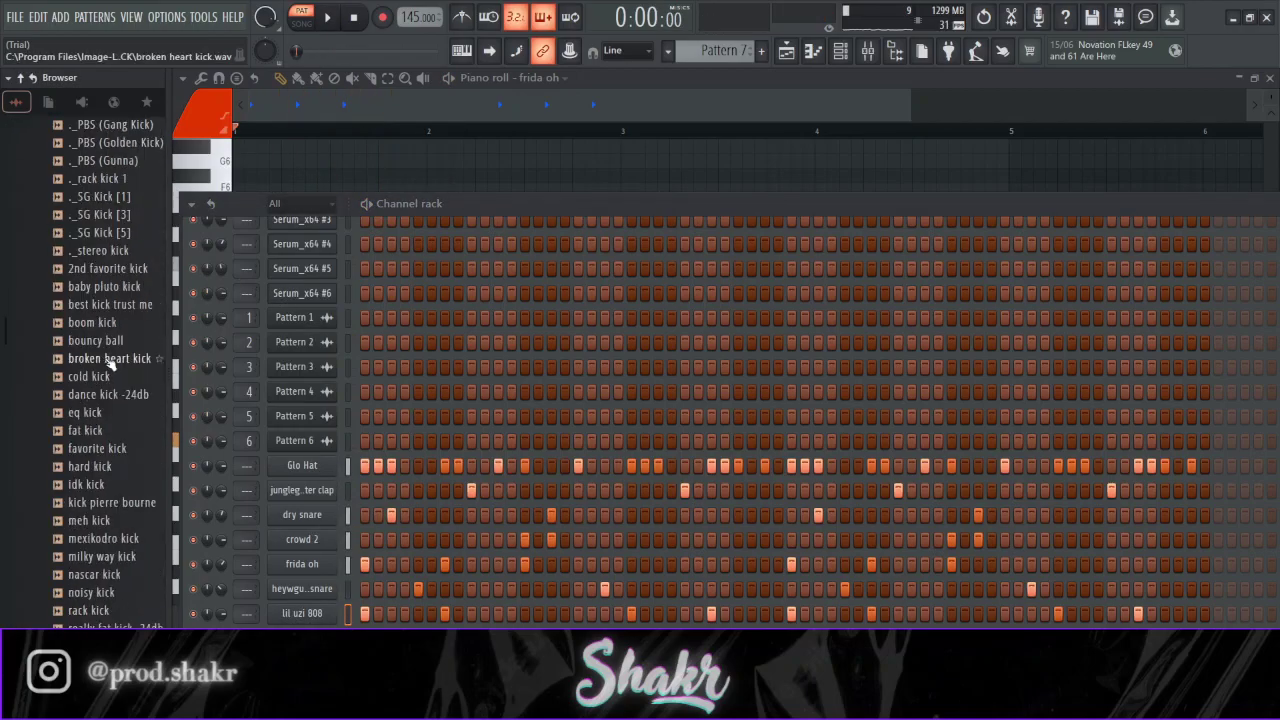
pyautogui.click(116, 414)
pyautogui.click(121, 430)
pyautogui.click(129, 450)
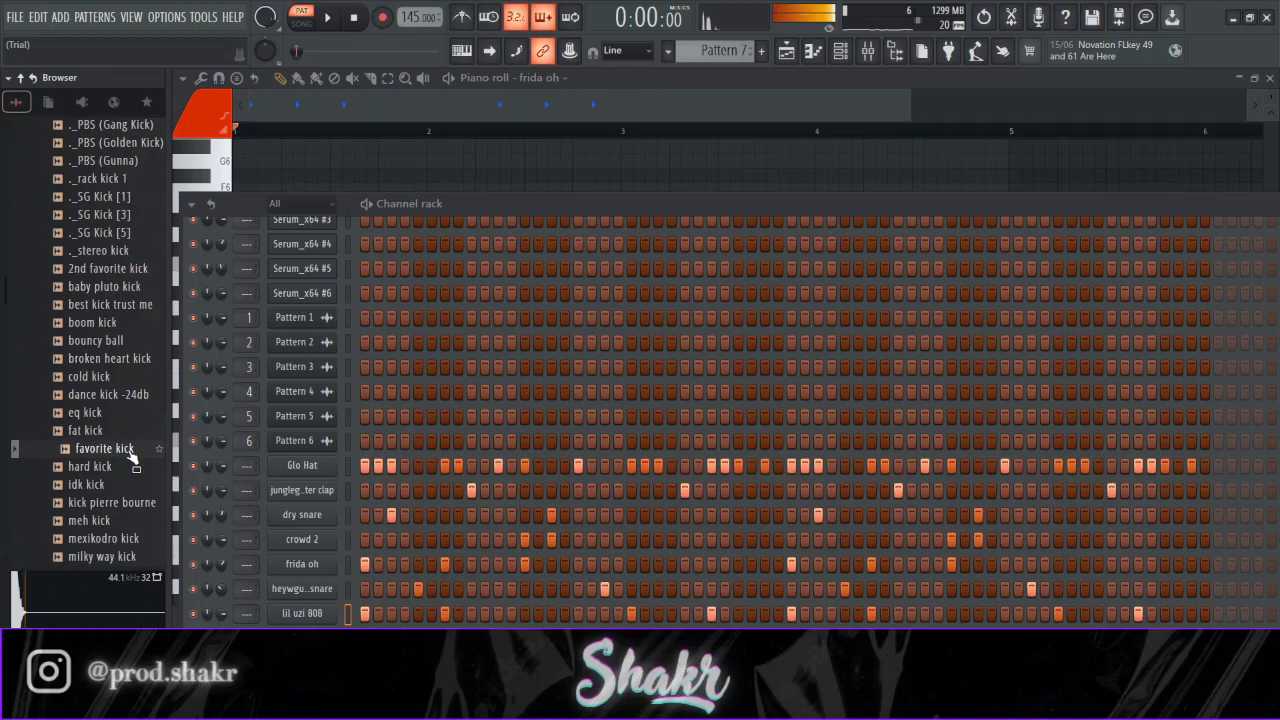
pyautogui.click(126, 470)
pyautogui.moveTo(124, 485); pyautogui.dragTo(339, 626)
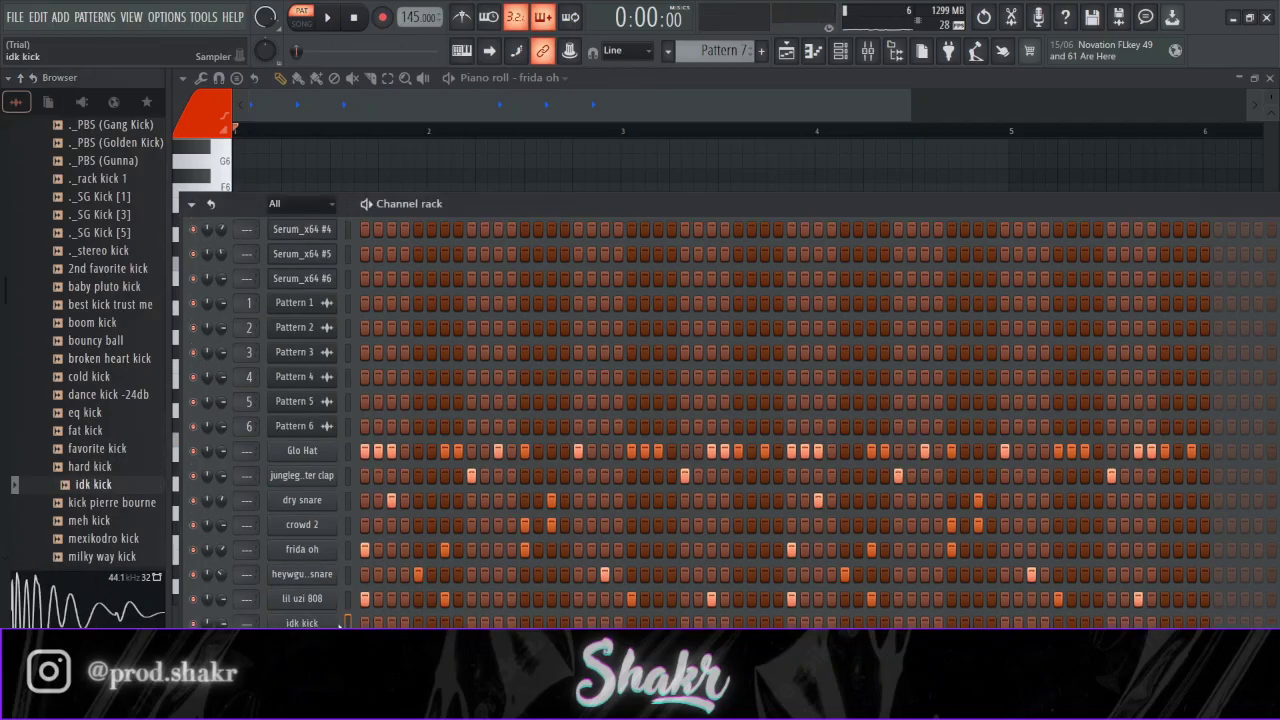
# - Place the idk kick on steps 1, 7, 21, 23, 27, 33, 39, 53, 55 and 59 and check it in playback
pyautogui.press('space')
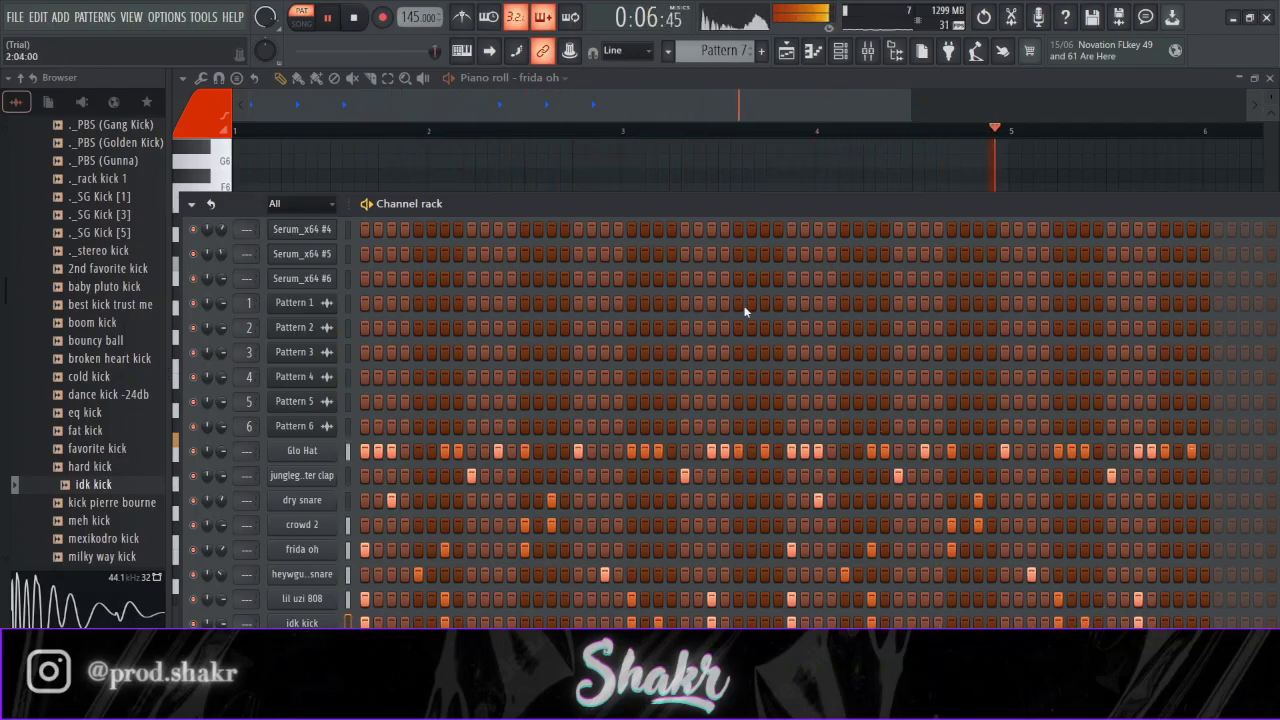
pyautogui.press('F6')
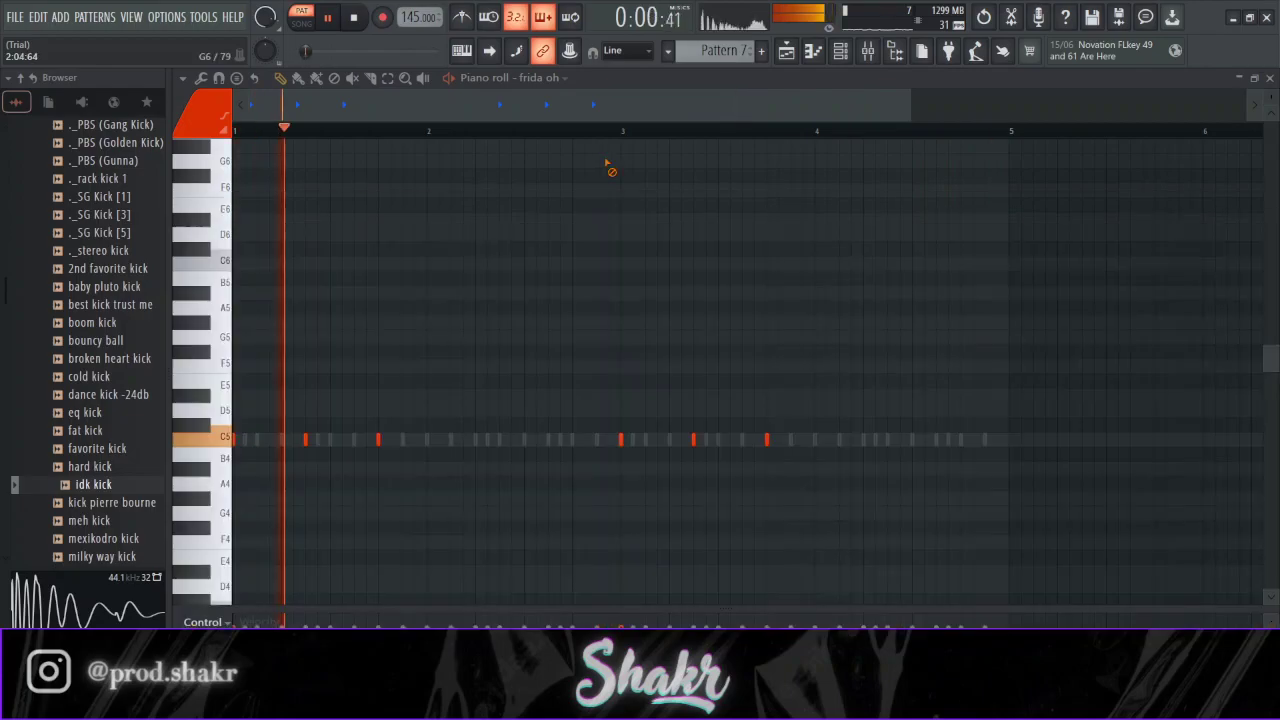
# - Route the eight drum channels from Glo Hat to idk kick to mixer inserts starting at insert 7 and play the pattern
pyautogui.click(864, 55)
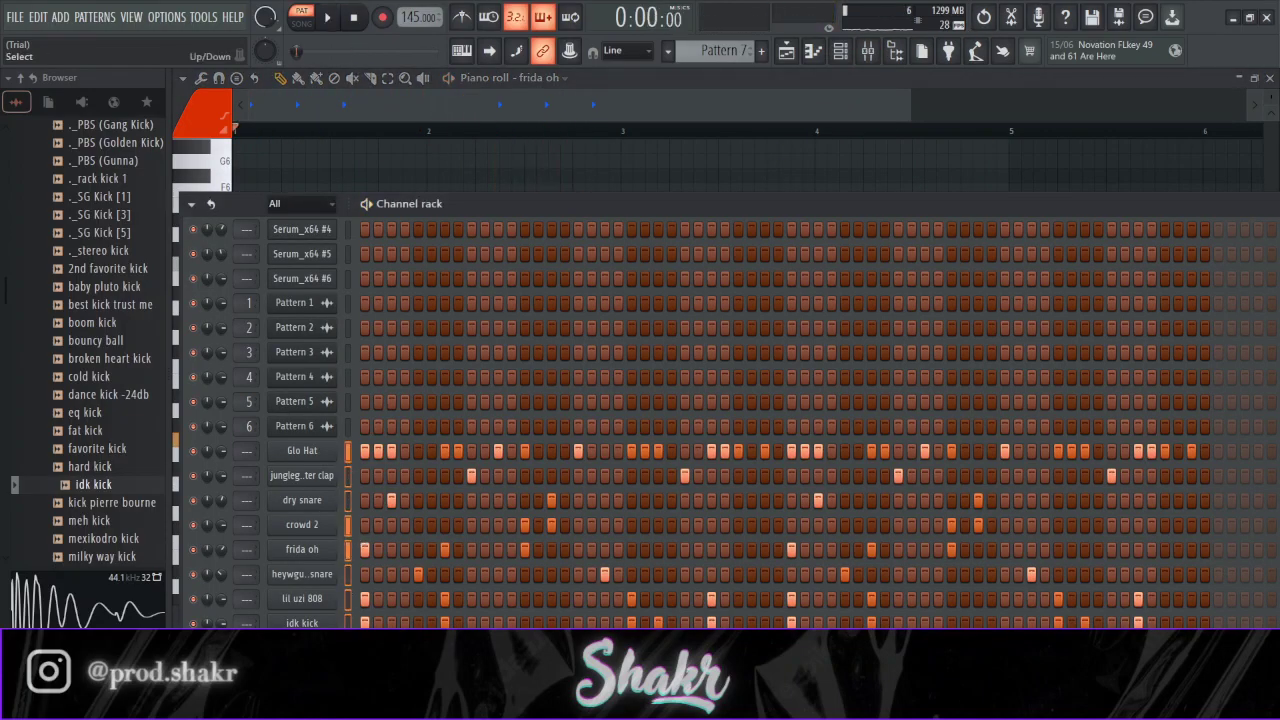
pyautogui.click(871, 55)
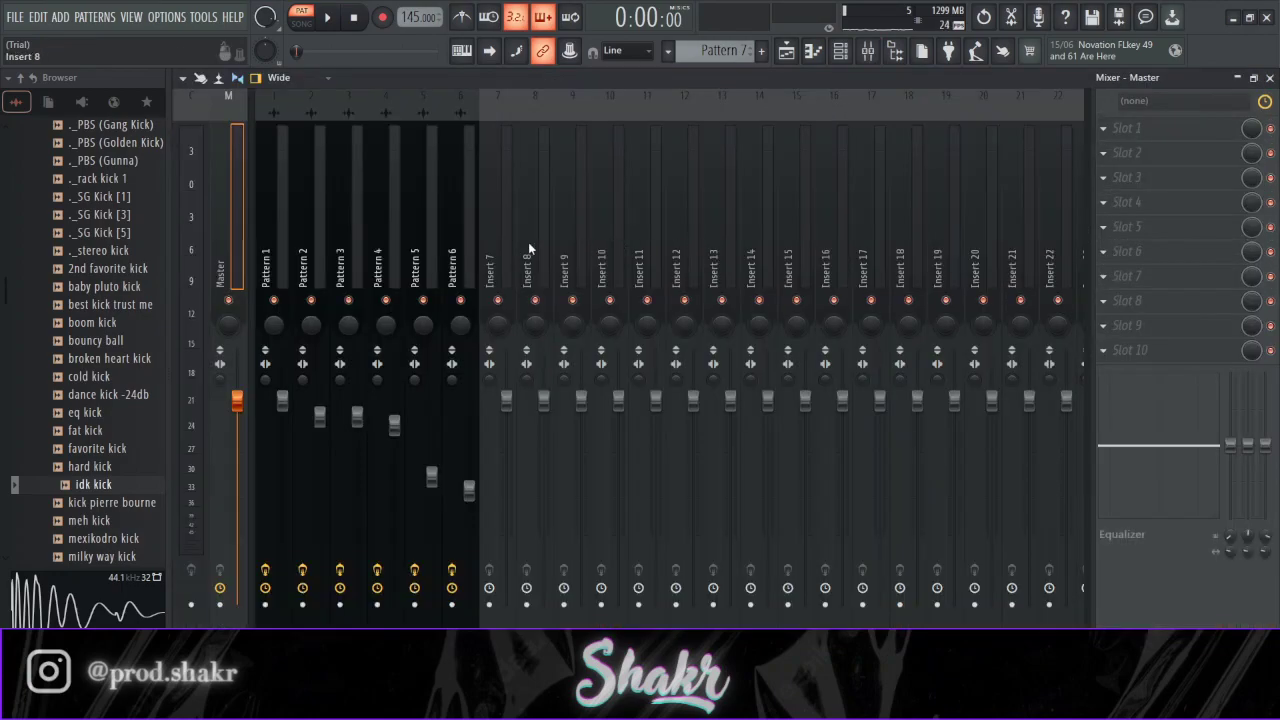
pyautogui.click(505, 244)
pyautogui.moveTo(523, 243); pyautogui.dragTo(898, 256)
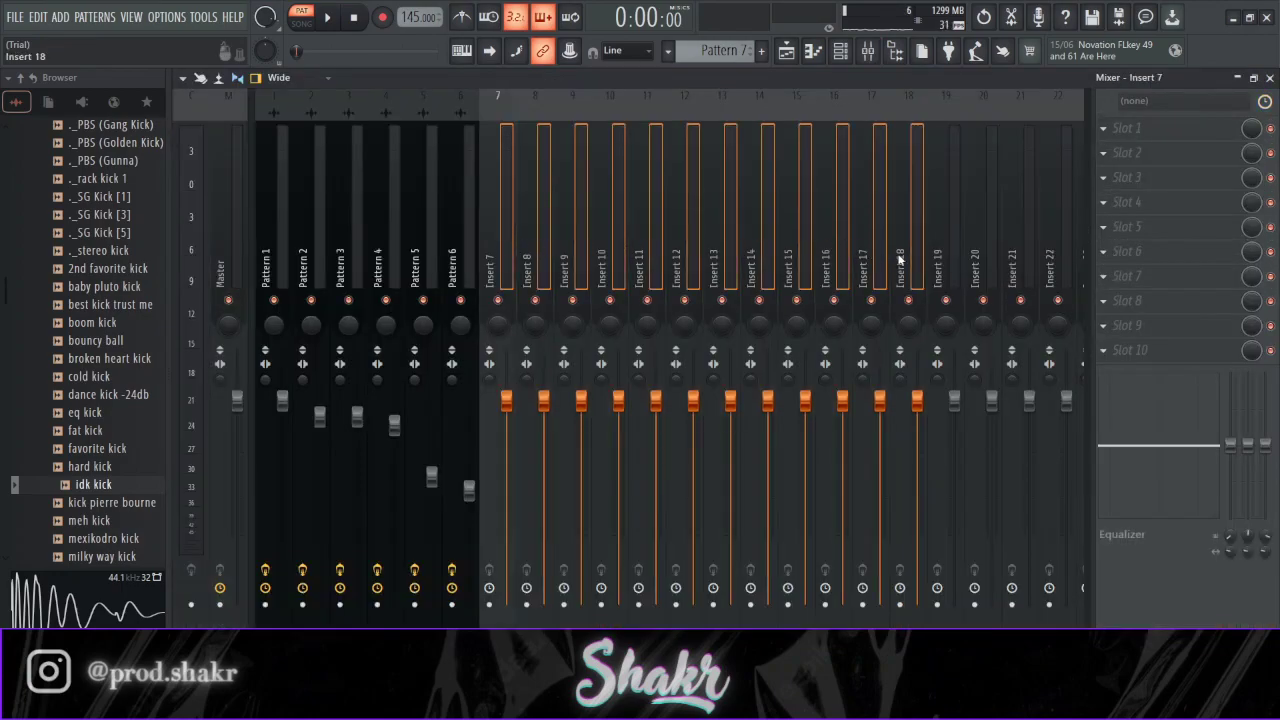
pyautogui.hotkey('ctrl', 'l')
pyautogui.press('space')
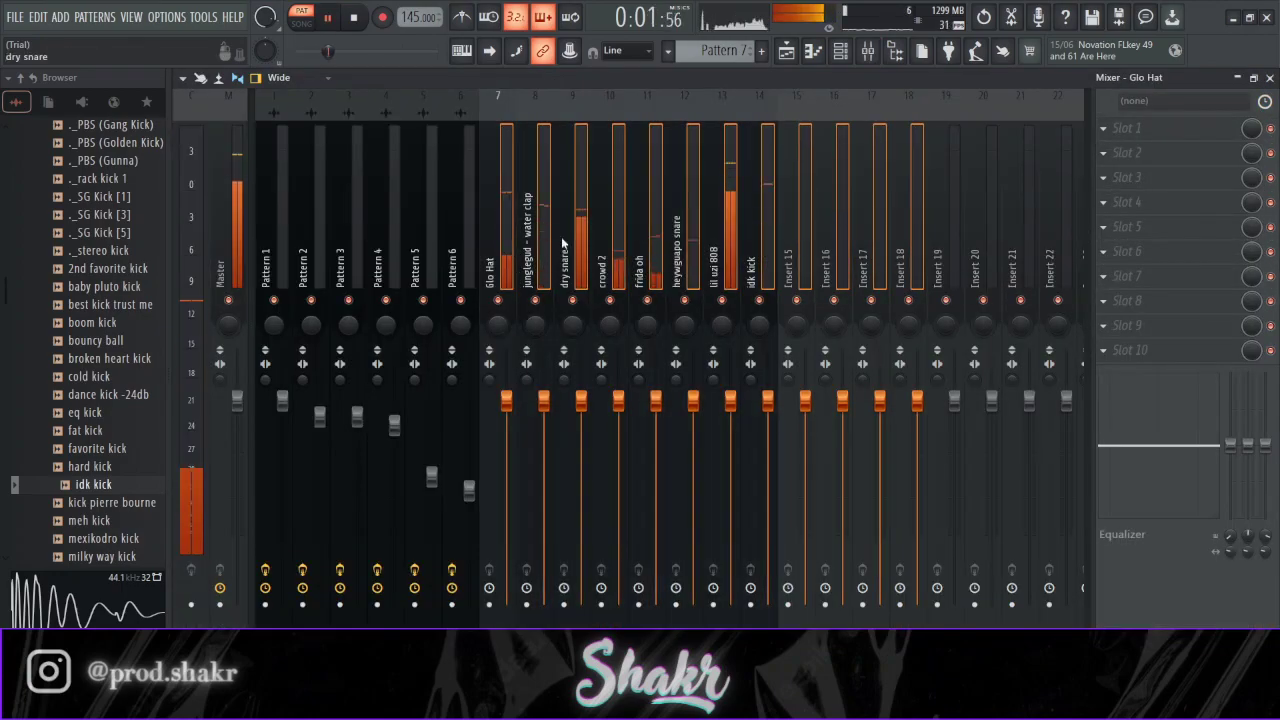
# - Check the water clap channel and lower the Glo Hat's mixer level during playback
pyautogui.click(520, 225)
pyautogui.press('F6')
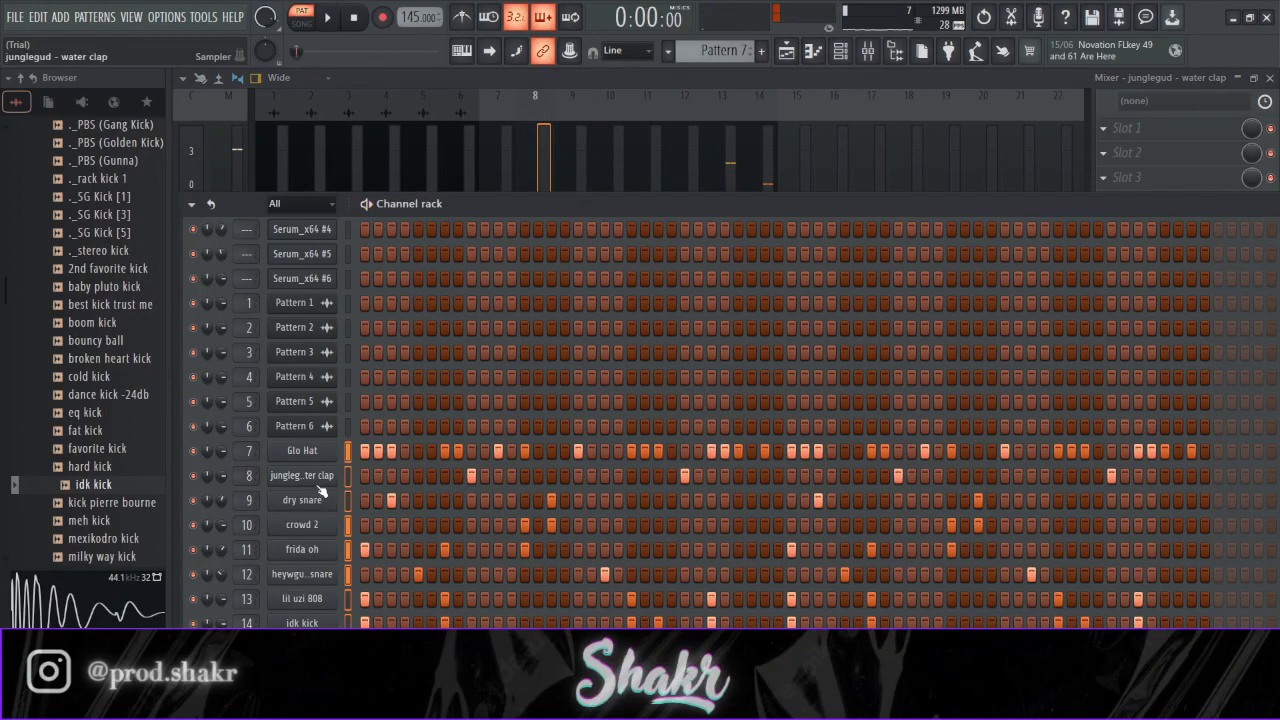
pyautogui.click(318, 482)
pyautogui.press('Escape')
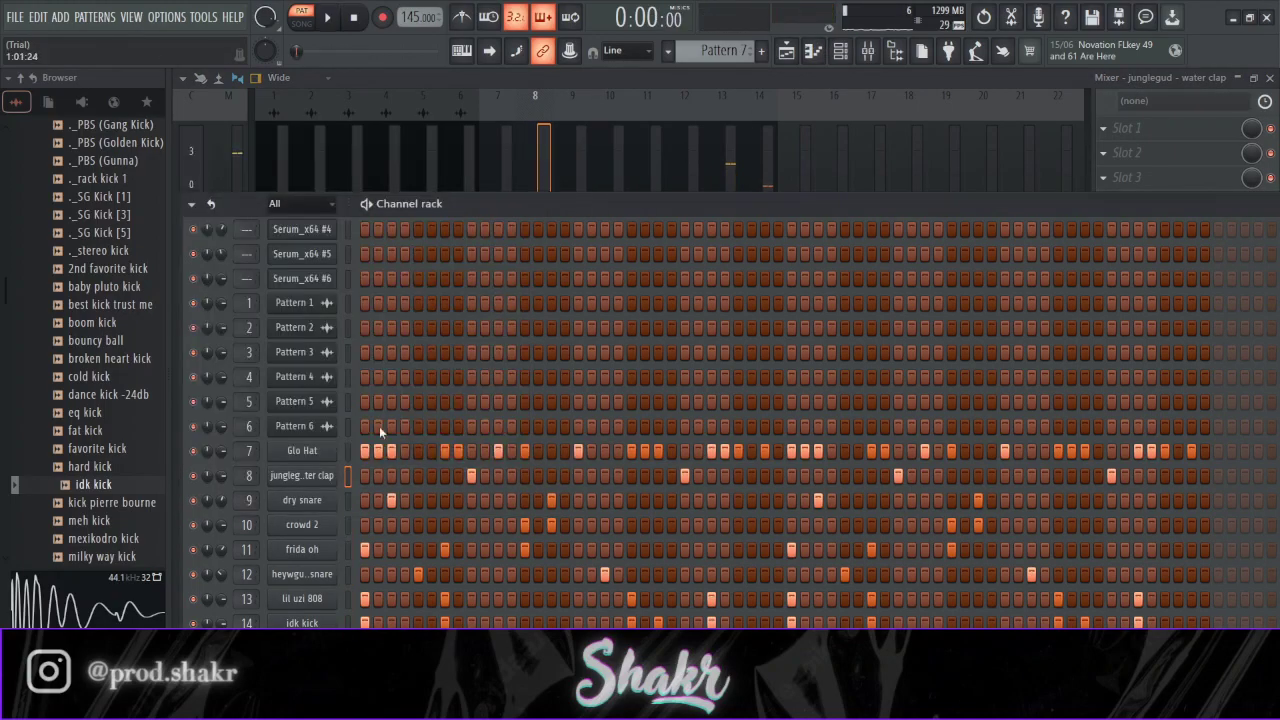
pyautogui.click(506, 150)
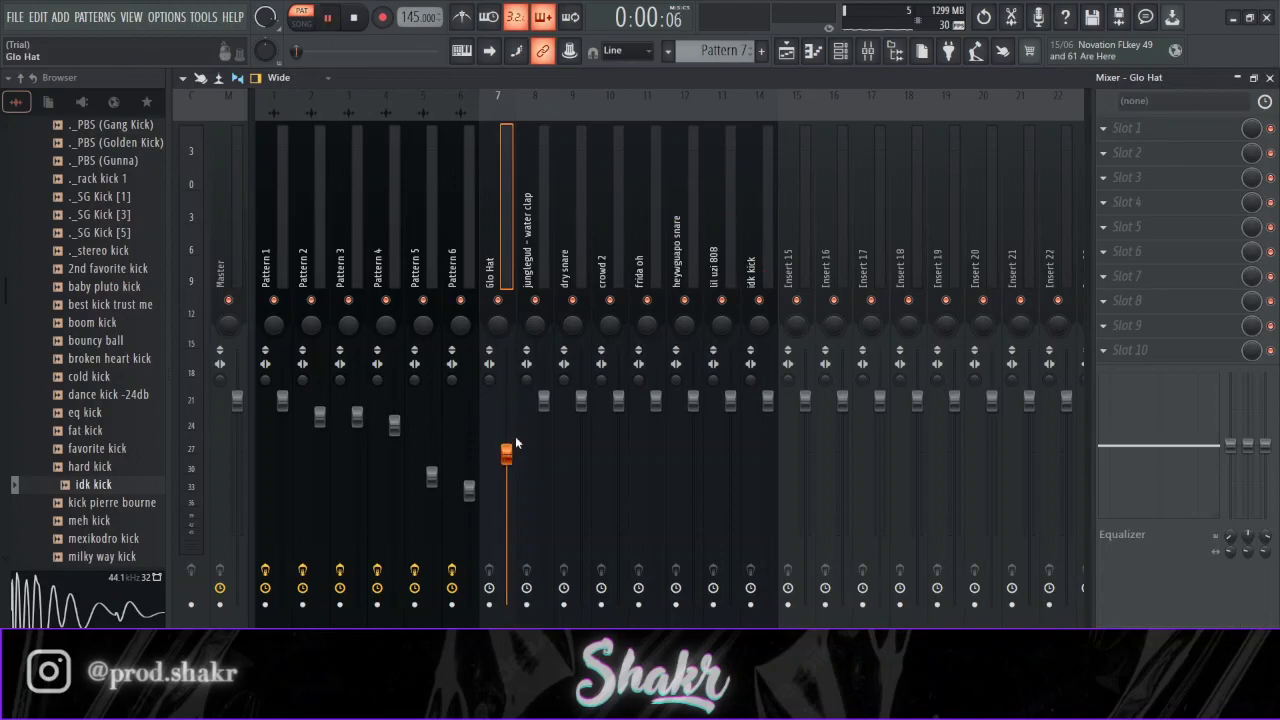
pyautogui.moveTo(506, 462); pyautogui.dragTo(506, 452)
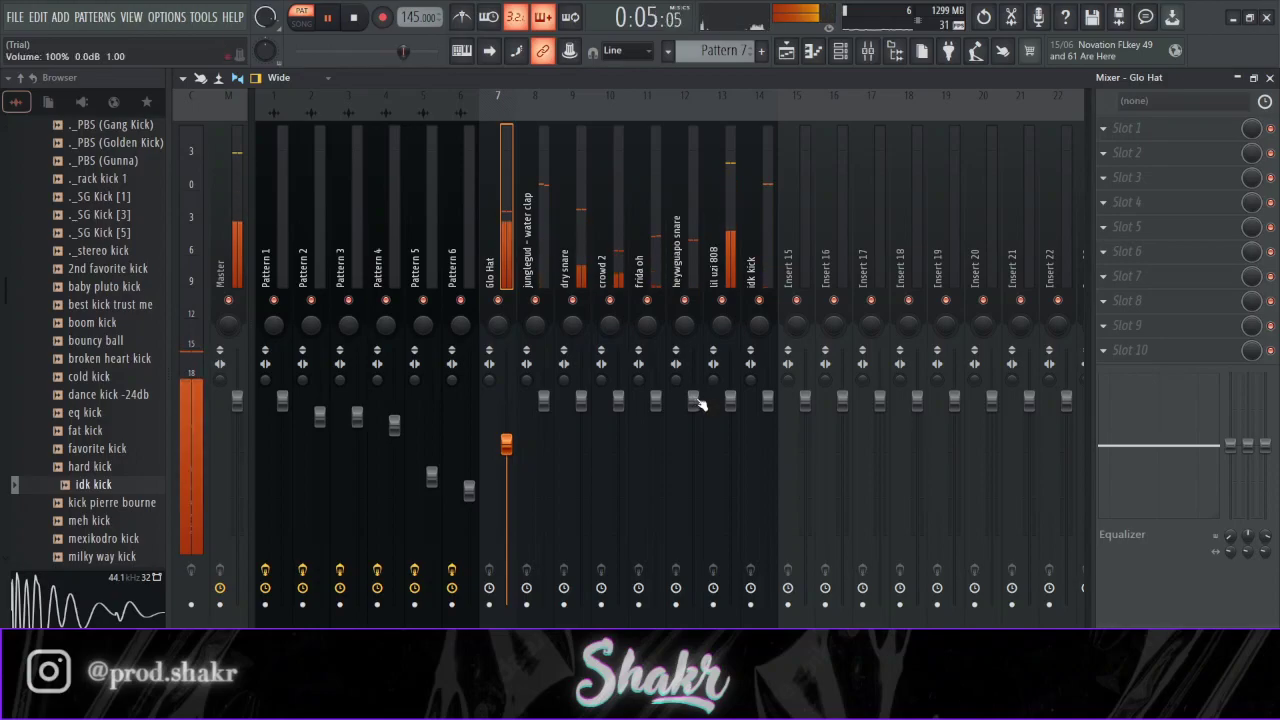
# - Balance the percussion levels: raise heywguapo snare, crowd 2 and frida oh, and lower the dry snare to about -1.9 dB
pyautogui.moveTo(694, 400); pyautogui.dragTo(693, 386)
pyautogui.moveTo(590, 408); pyautogui.dragTo(593, 424)
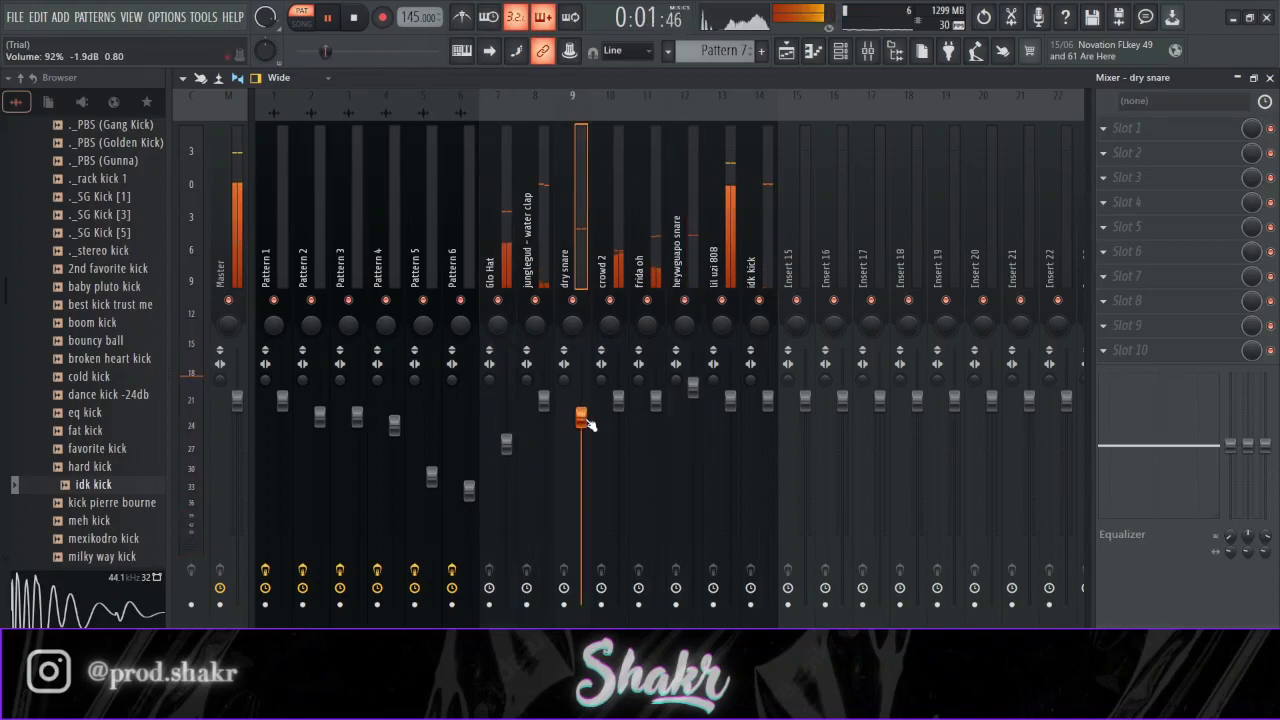
pyautogui.click(618, 399)
pyautogui.click(655, 400)
pyautogui.moveTo(655, 400); pyautogui.dragTo(655, 386)
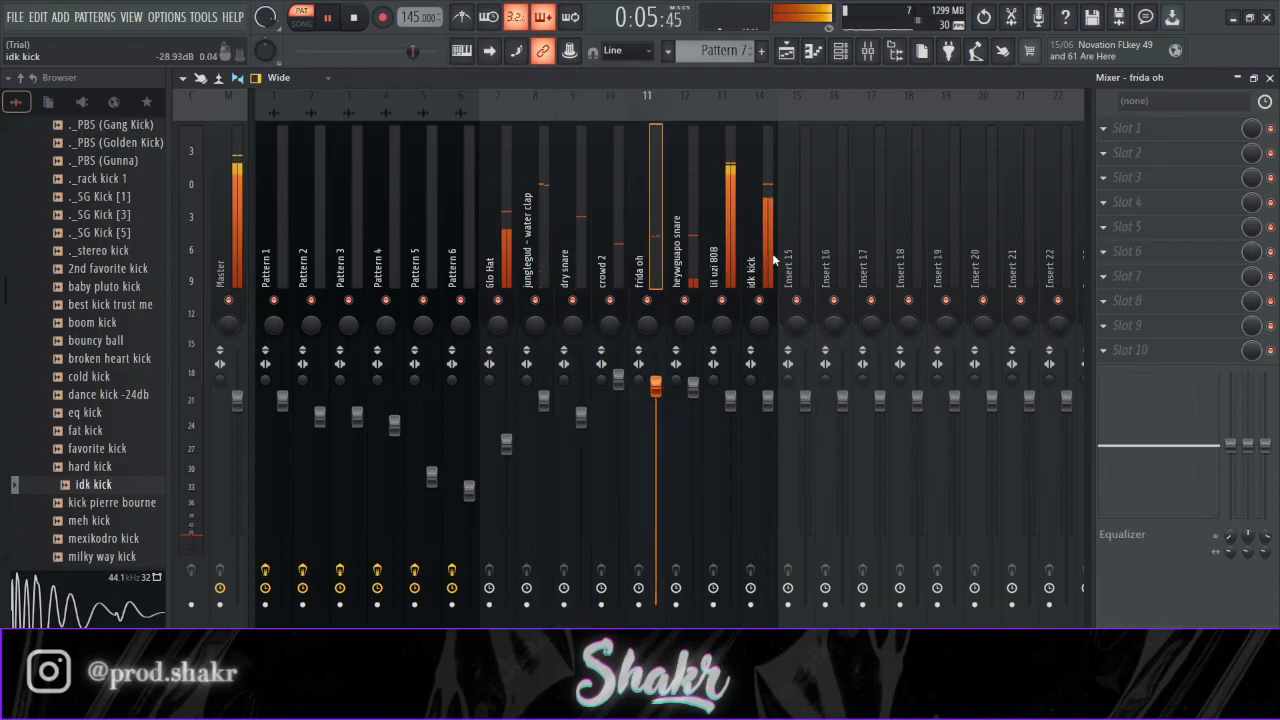
# - Add Fruity parametric EQ 2 to the idk kick insert, cutting the highs steeply with band 7 and dipping band 2
pyautogui.click(770, 285)
pyautogui.click(1182, 132)
pyautogui.click(864, 152)
pyautogui.moveTo(661, 408); pyautogui.dragTo(568, 508)
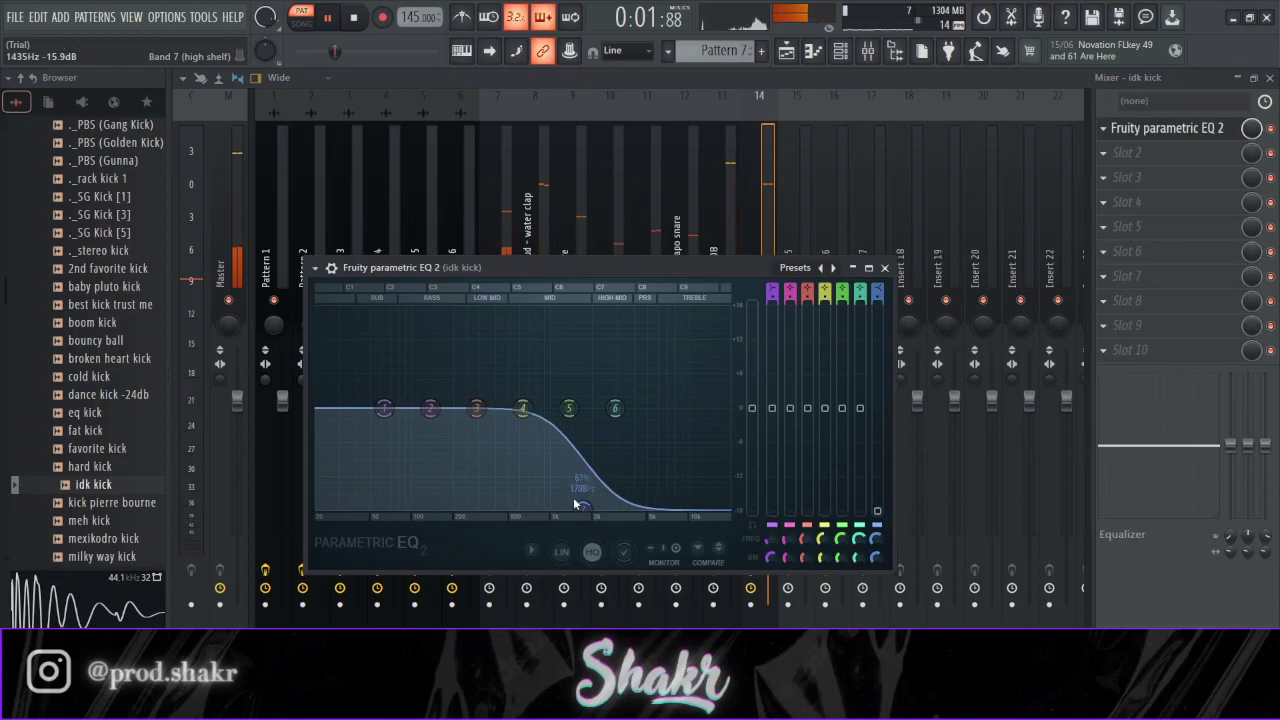
pyautogui.scroll(3, 580, 506)
pyautogui.moveTo(430, 408); pyautogui.dragTo(435, 435)
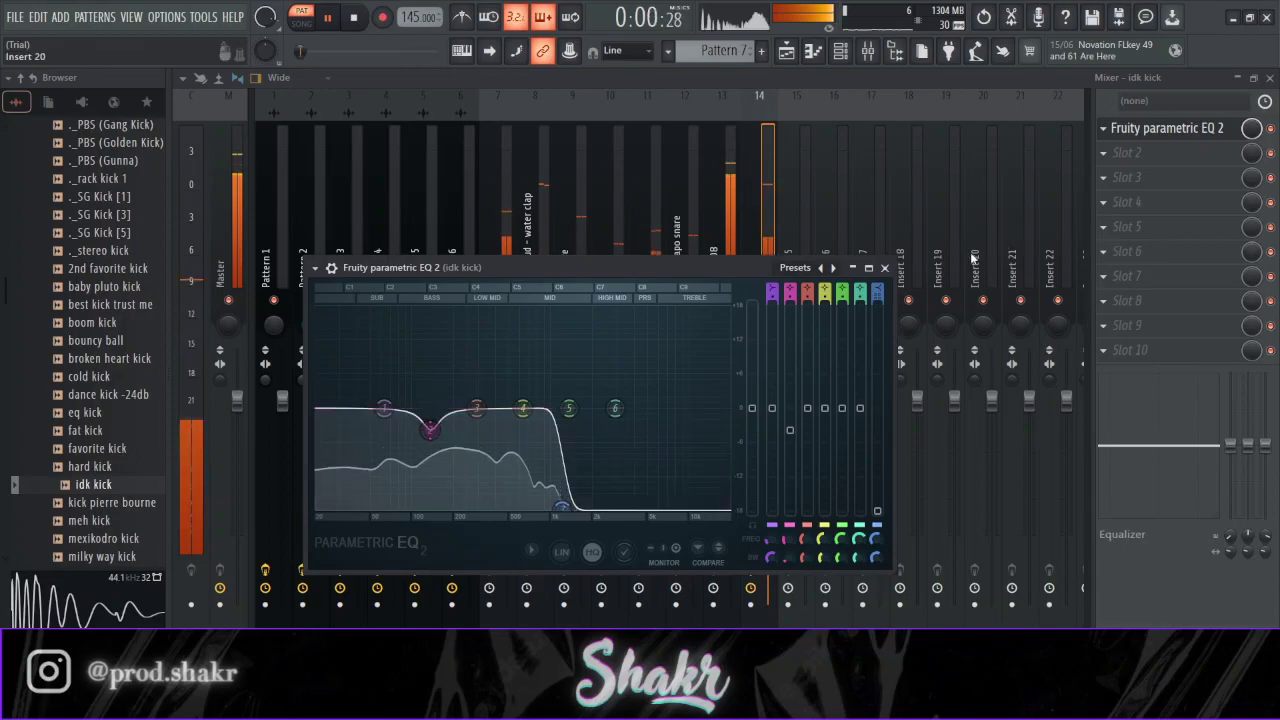
pyautogui.click(884, 268)
# - Add Fruity parametric EQ 2 to the lil uzi 808 insert and boost band 2 by about 2.7 dB around 140 Hz
pyautogui.click(735, 210)
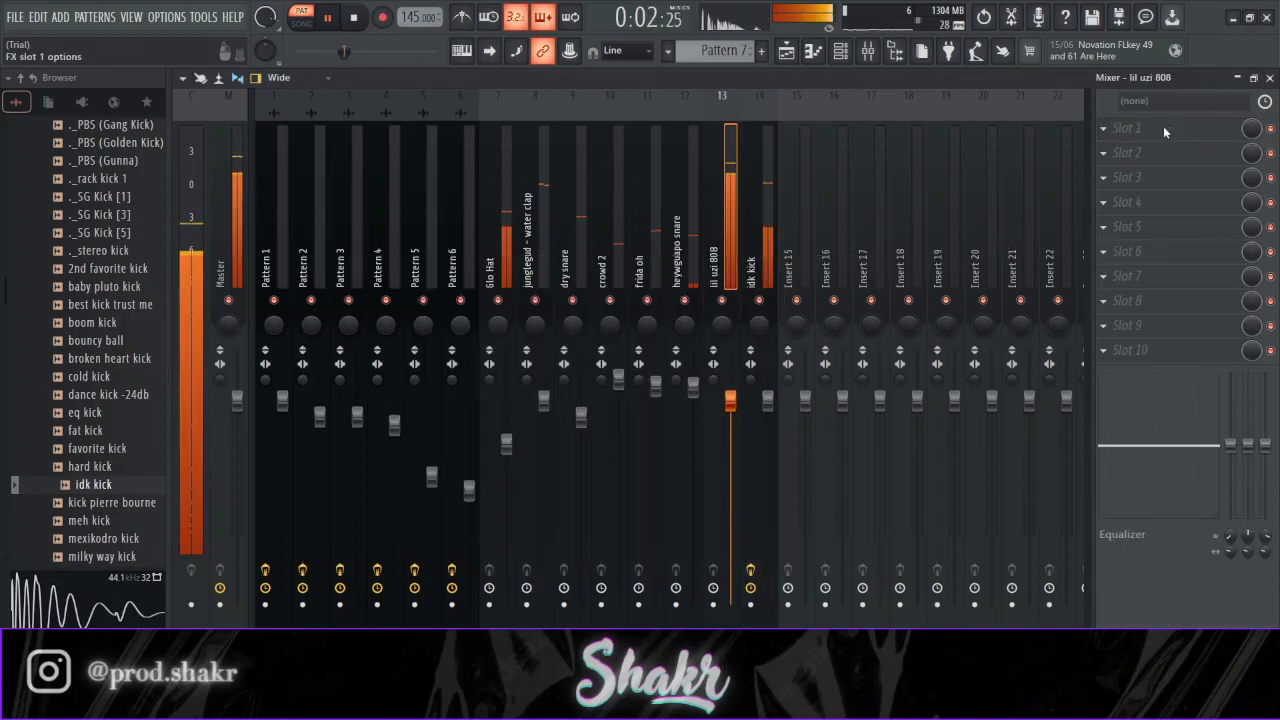
pyautogui.click(491, 326)
pyautogui.moveTo(392, 366); pyautogui.dragTo(391, 351)
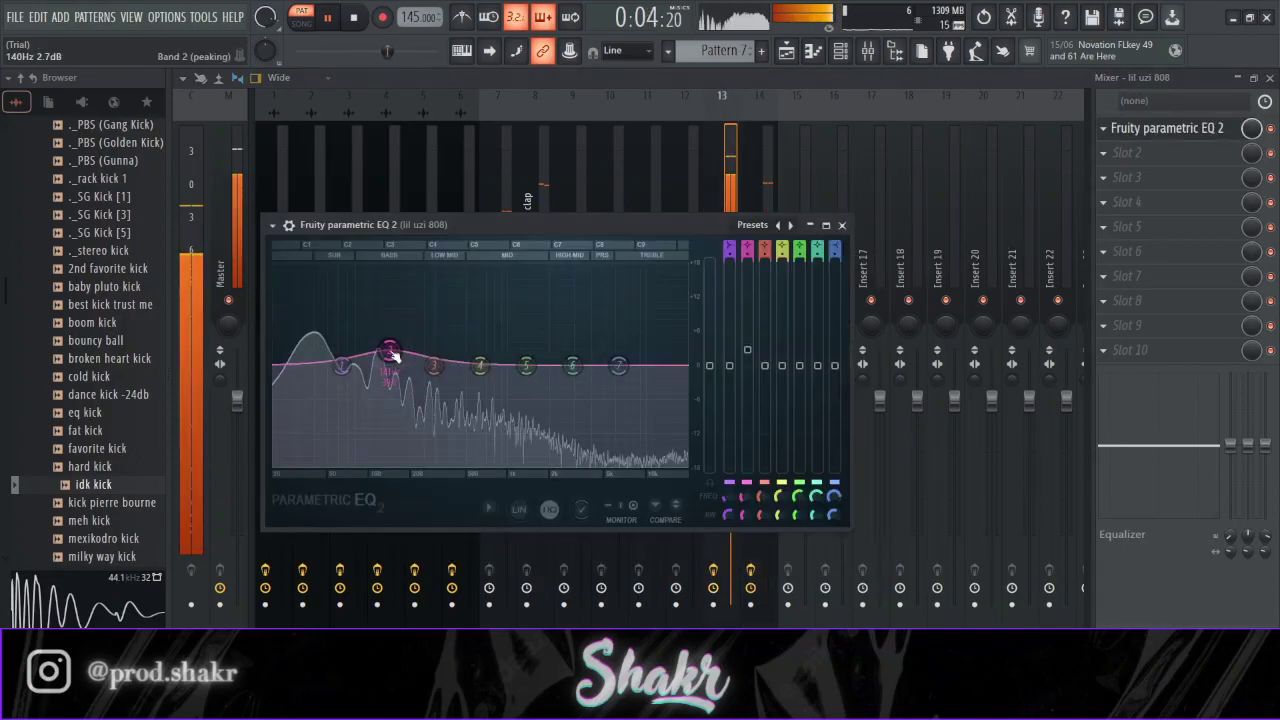
pyautogui.scroll(-4, 391, 351)
pyautogui.click(841, 224)
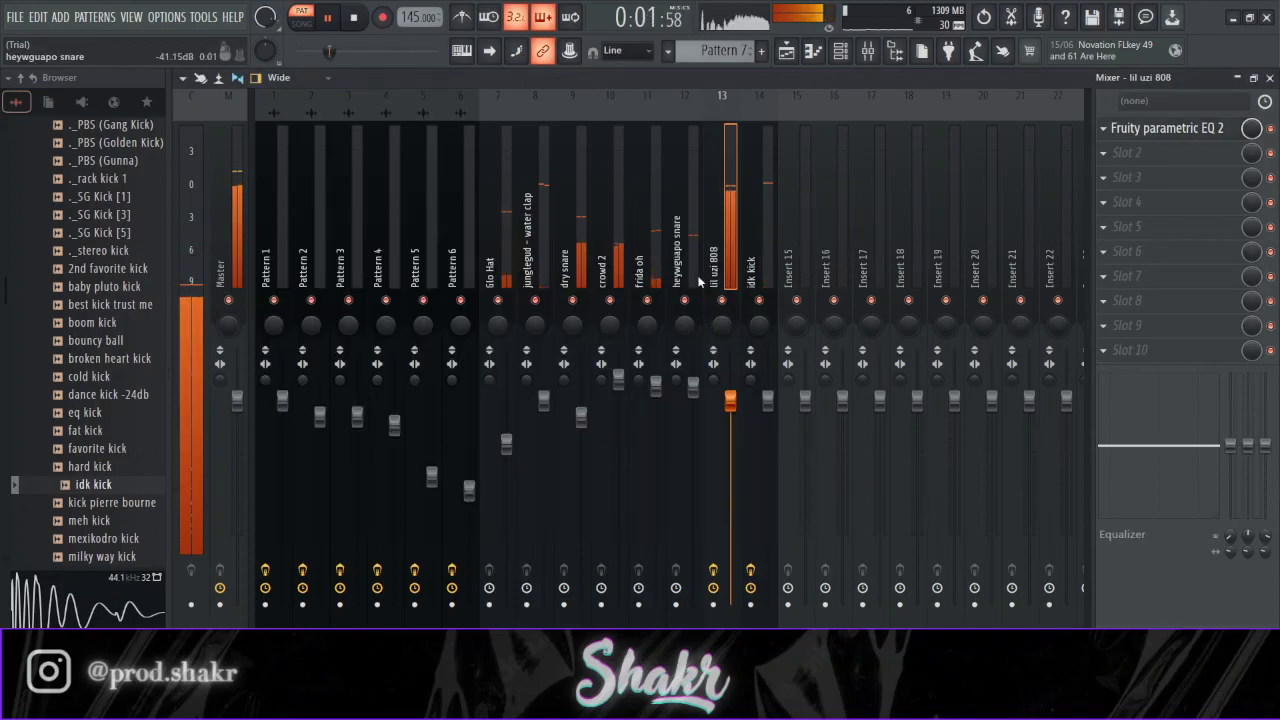
# - Lower the frida oh's mixer level slightly, and collapse the kick folder and the shakr trap drum kit in the browser
pyautogui.moveTo(652, 392); pyautogui.dragTo(654, 404)
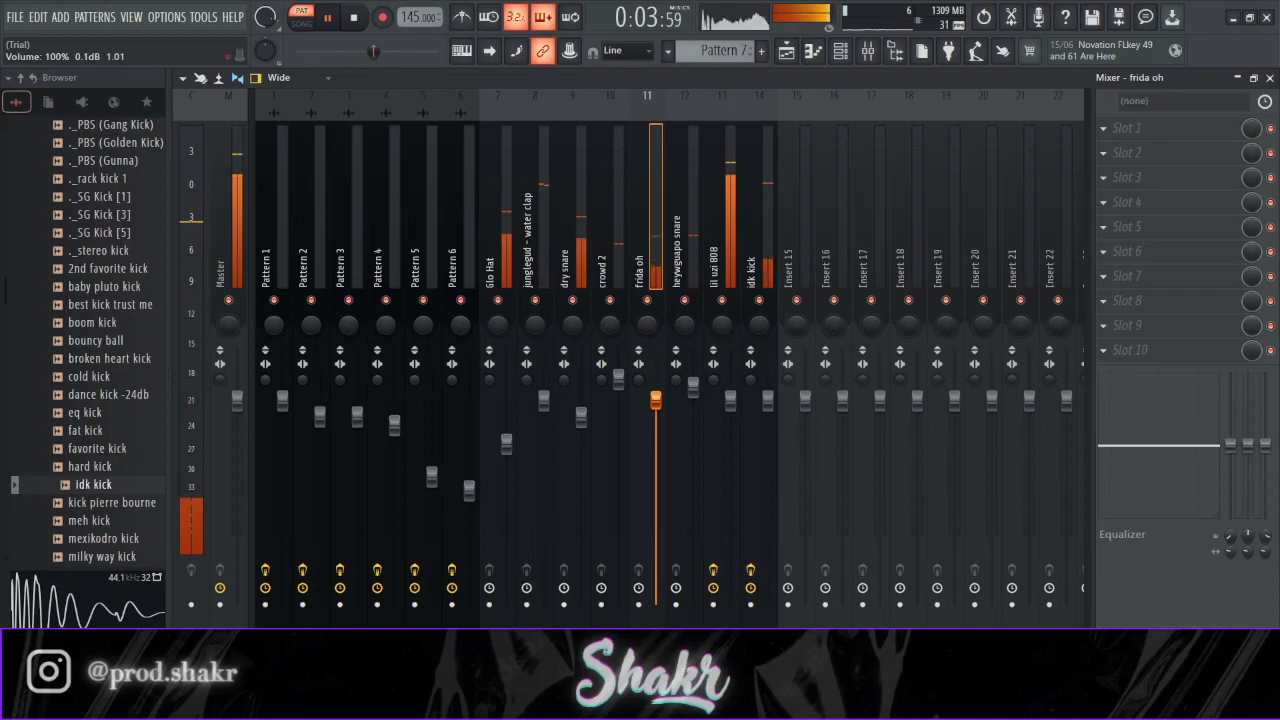
pyautogui.click(570, 260)
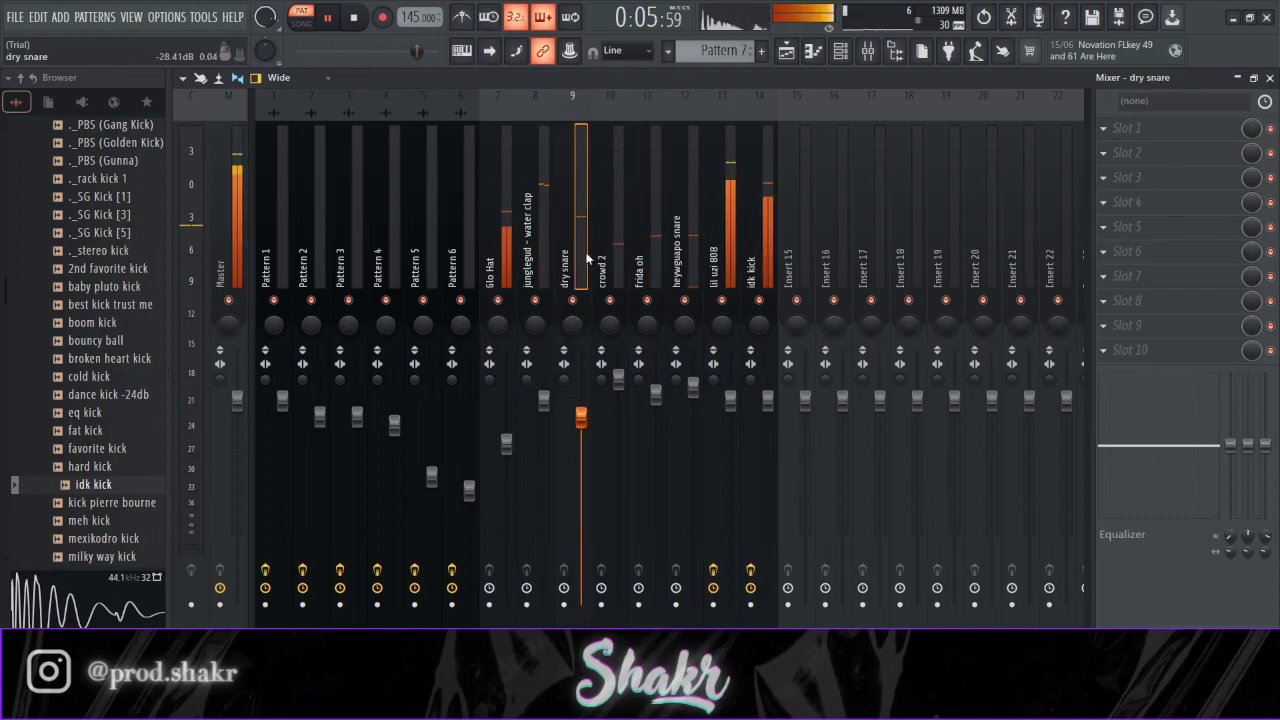
pyautogui.click(840, 50)
pyautogui.scroll(10, 16, 270)
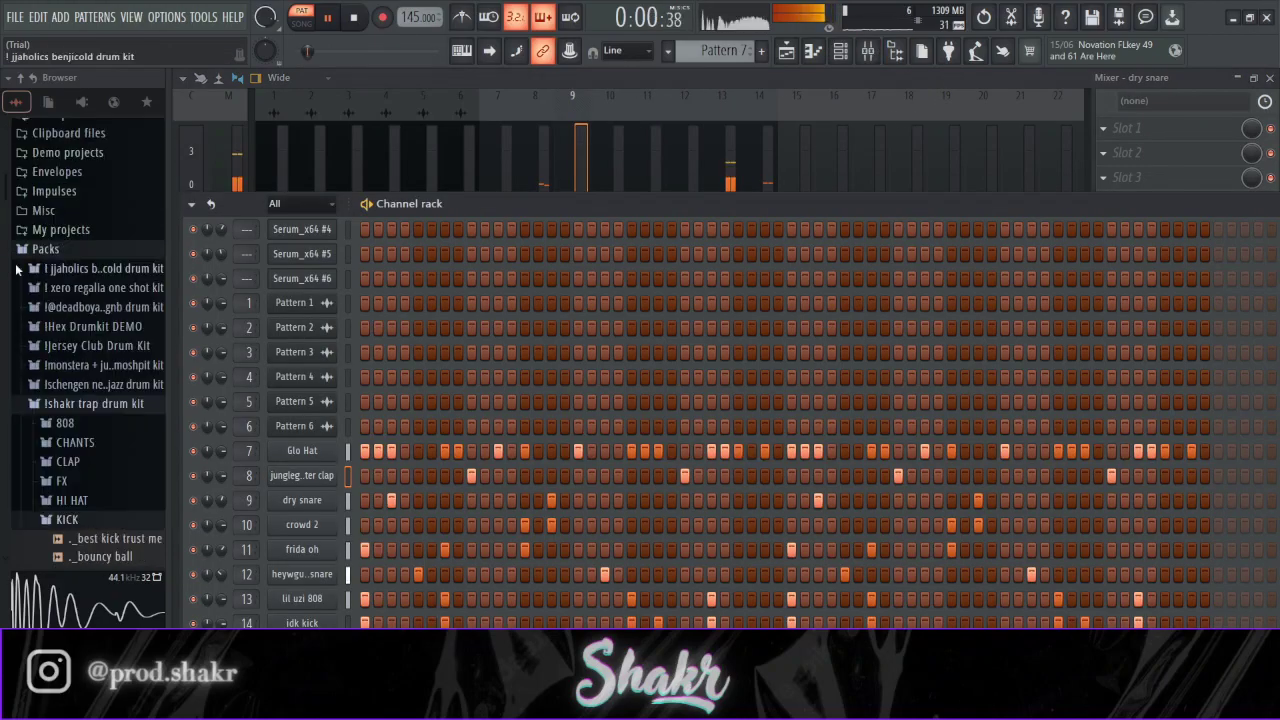
pyautogui.click(70, 517)
pyautogui.click(97, 405)
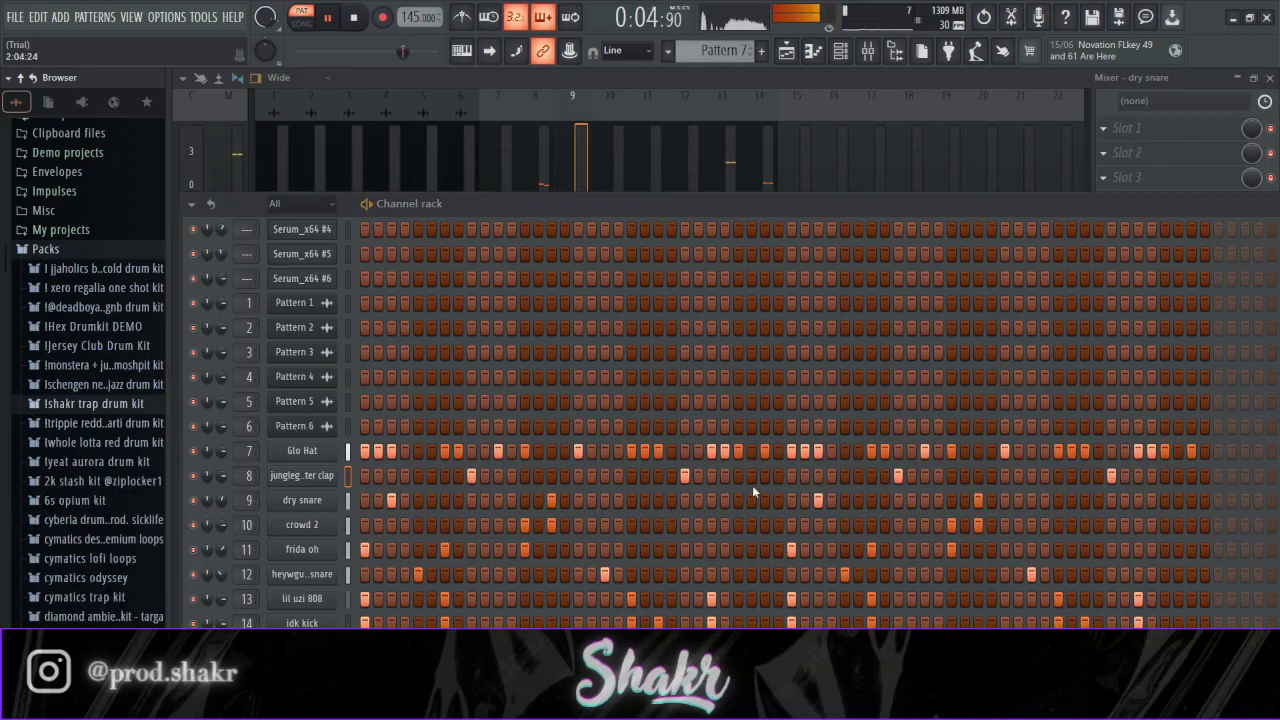
# - Extend all lil uzi 808 notes until each meets the next and transpose them to D5
pyautogui.click(333, 598)
pyautogui.press('space')
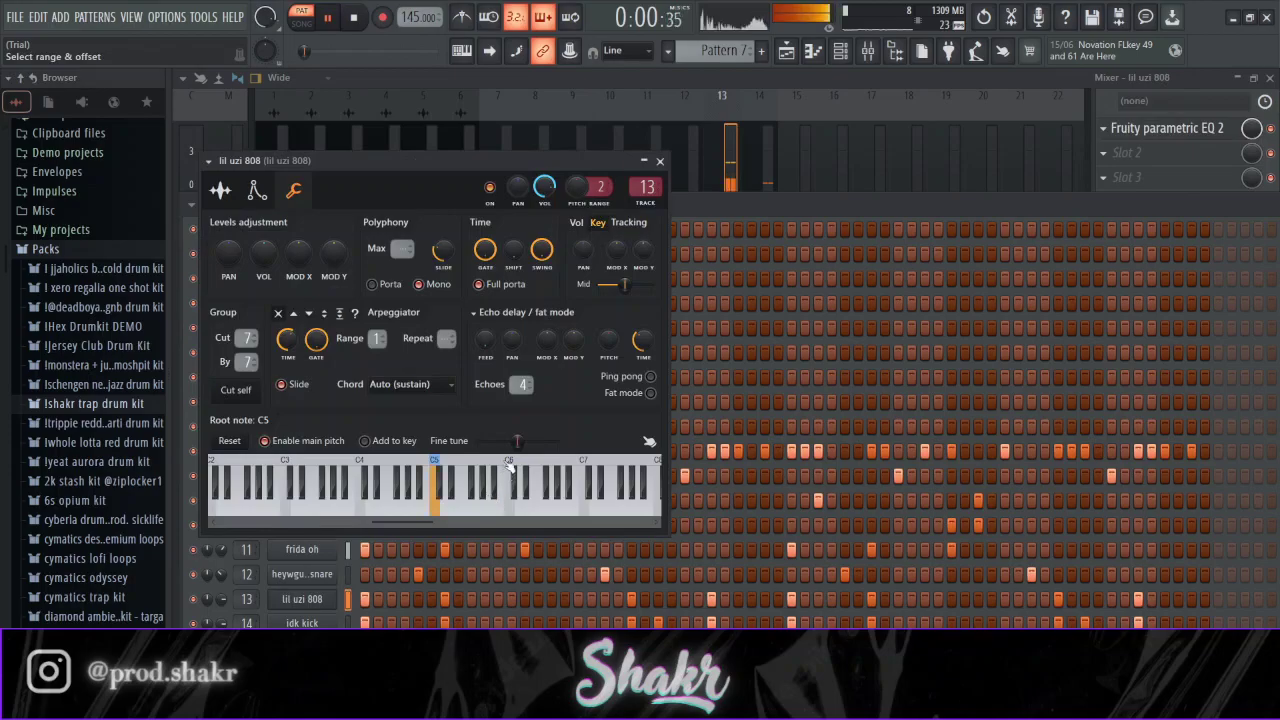
pyautogui.click(814, 52)
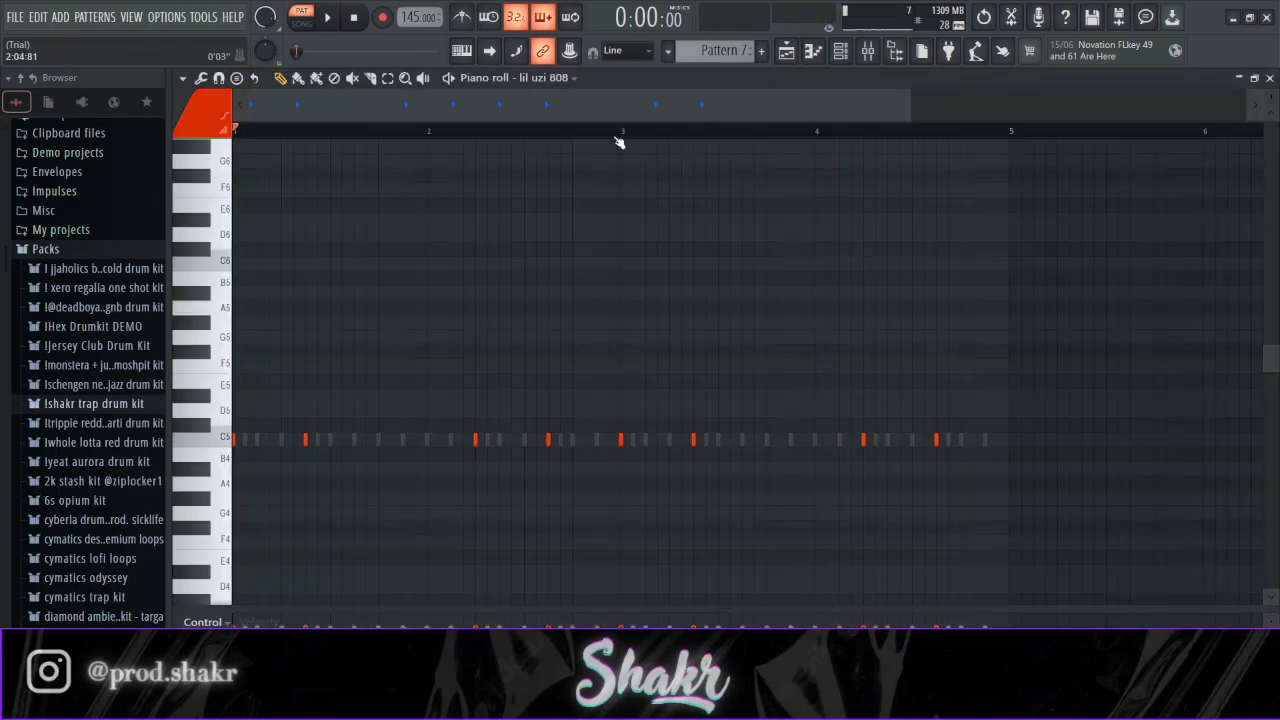
pyautogui.hotkey('ctrl', 'l')
pyautogui.hotkey('ctrl', 'a')
pyautogui.moveTo(245, 441); pyautogui.dragTo(237, 412)
pyautogui.press('space')
pyautogui.hotkey('ctrl', 'd')
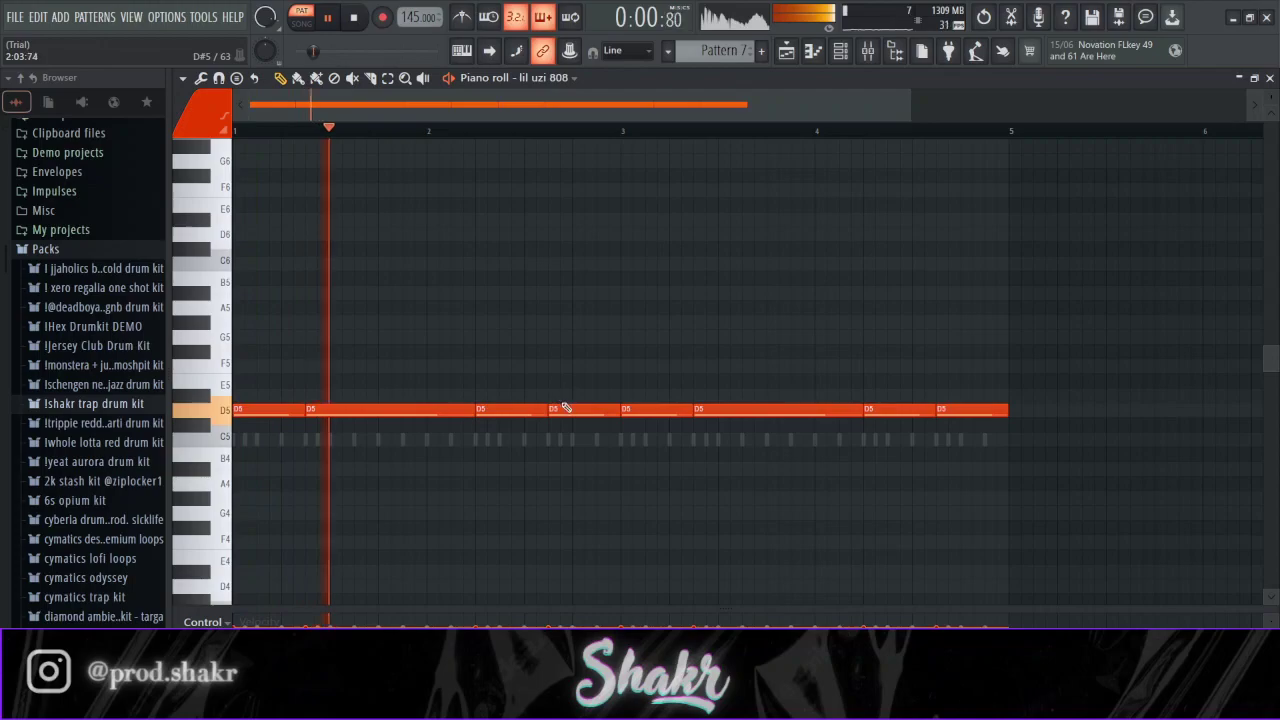
# - Move the four middle 808 notes to F5 and the last two to G5, checking them in playback
pyautogui.moveTo(526, 408); pyautogui.dragTo(523, 366)
pyautogui.moveTo(588, 408); pyautogui.dragTo(588, 364)
pyautogui.press('space')
pyautogui.moveTo(654, 403); pyautogui.dragTo(745, 354)
pyautogui.press('space')
pyautogui.moveTo(855, 381); pyautogui.dragTo(958, 326)
pyautogui.click(952, 300)
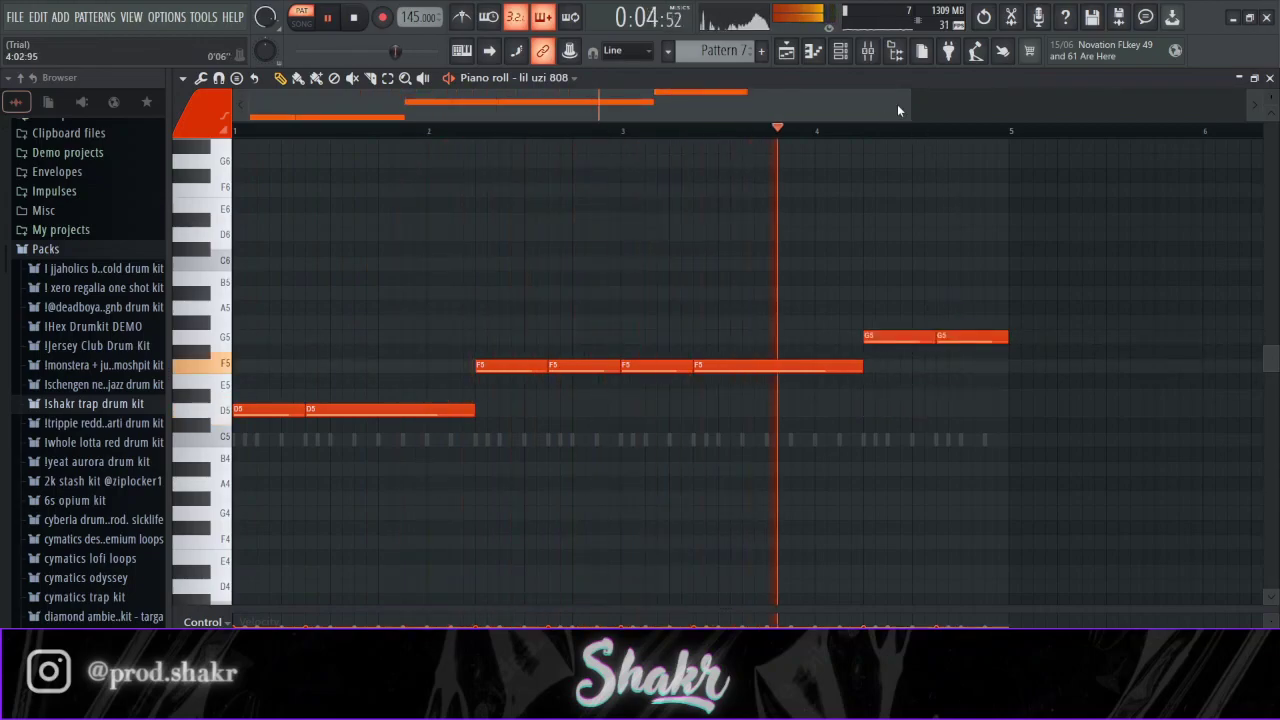
# - Set the idk kick's channel volume to 73%
pyautogui.press('F6')
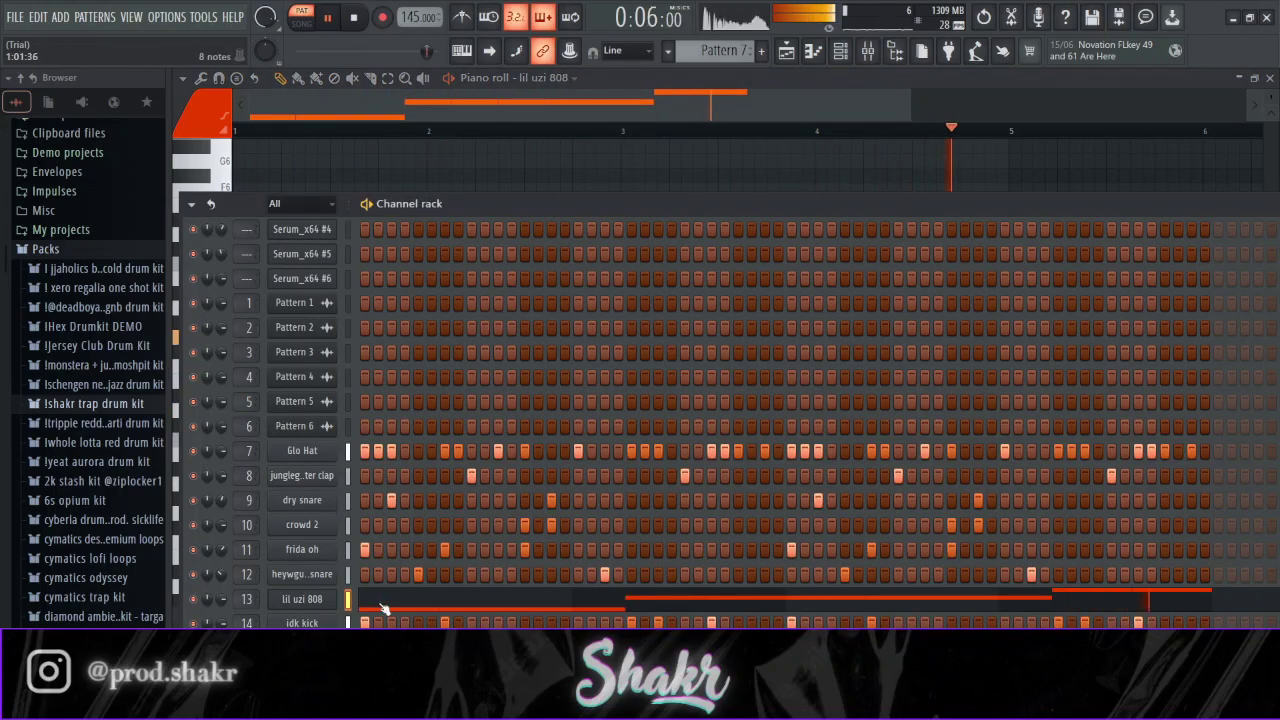
pyautogui.click(320, 623)
pyautogui.click(219, 620)
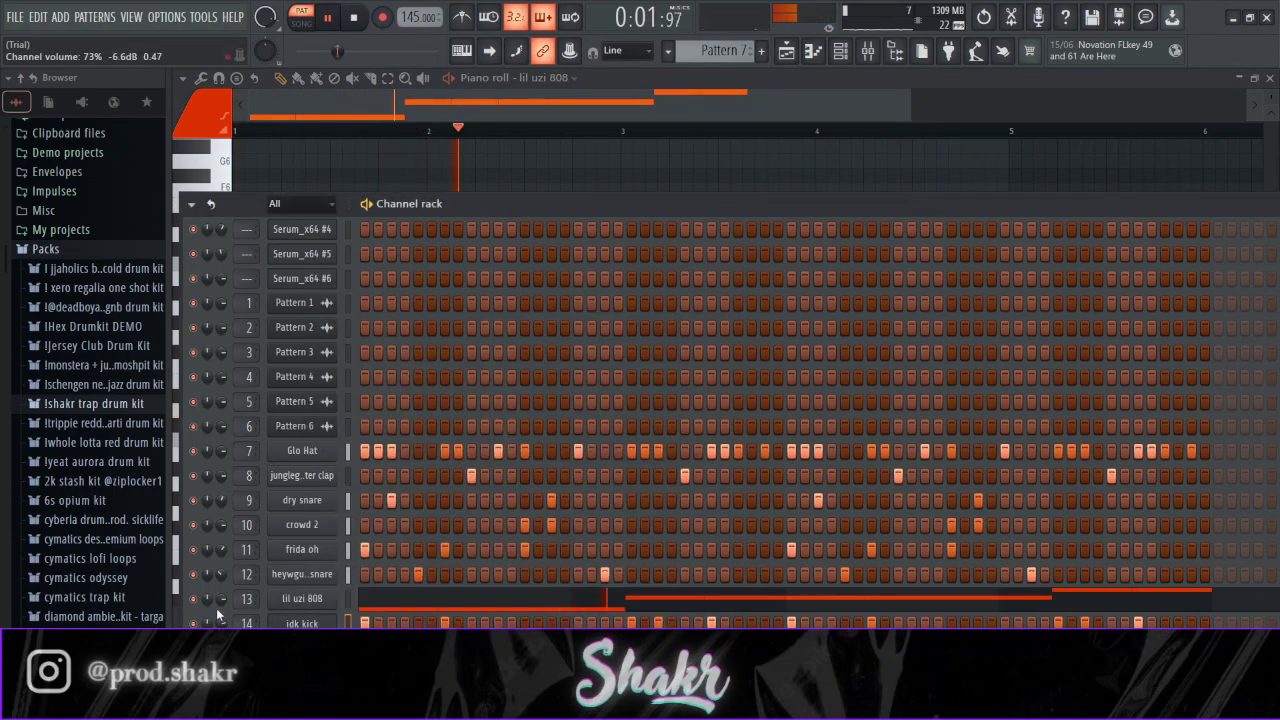
# - Adjust the lil uzi 808's precomputed sample effects, boosting its gain by about 9%
pyautogui.click(332, 603)
pyautogui.click(230, 193)
pyautogui.click(466, 292)
pyautogui.moveTo(458, 322); pyautogui.dragTo(458, 318)
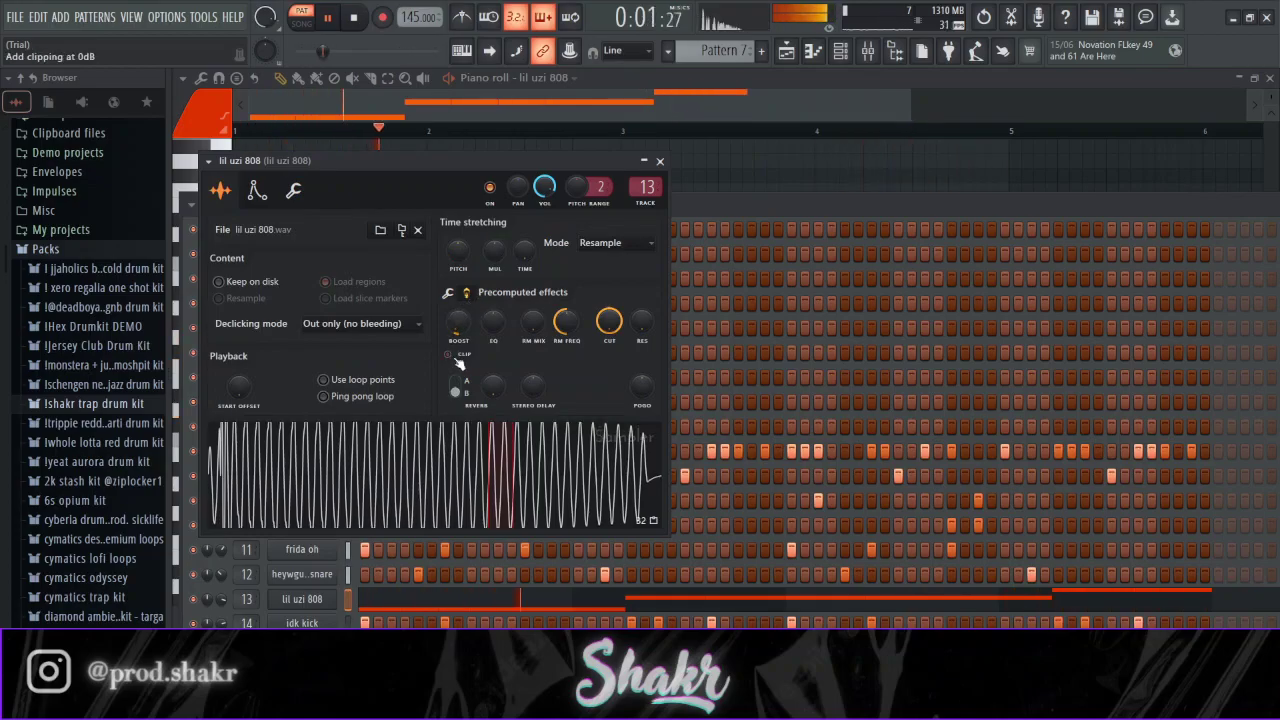
pyautogui.moveTo(469, 322); pyautogui.dragTo(469, 310)
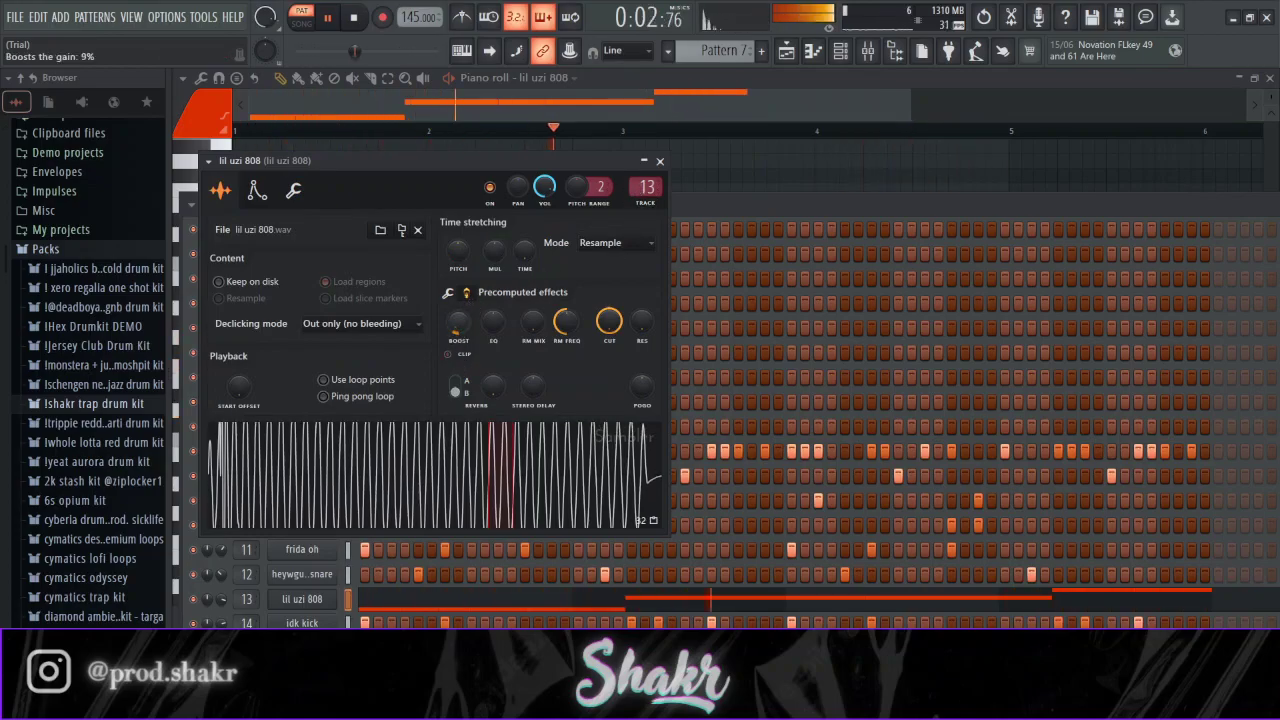
pyautogui.click(448, 294)
pyautogui.click(660, 162)
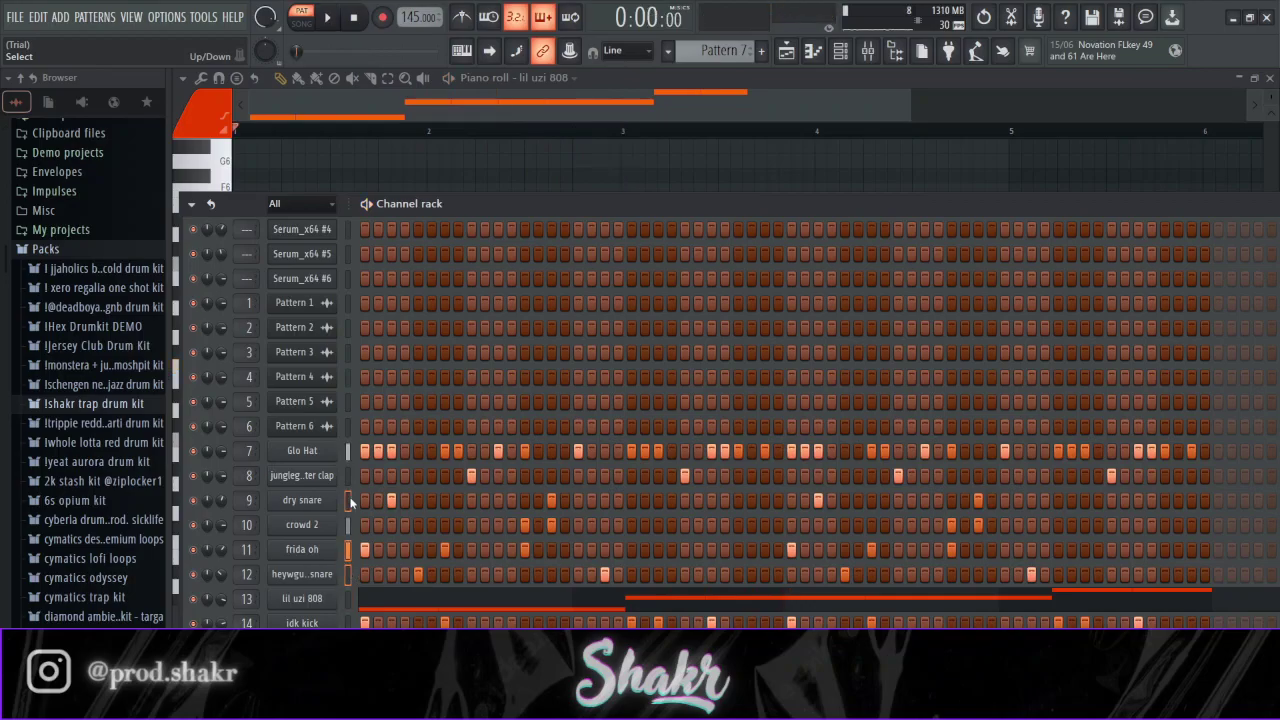
# - Copy the dry snare, frida oh and heywguapo snare steps of Pattern 7 into a new Pattern 8
pyautogui.scroll(-1, 725, 52)
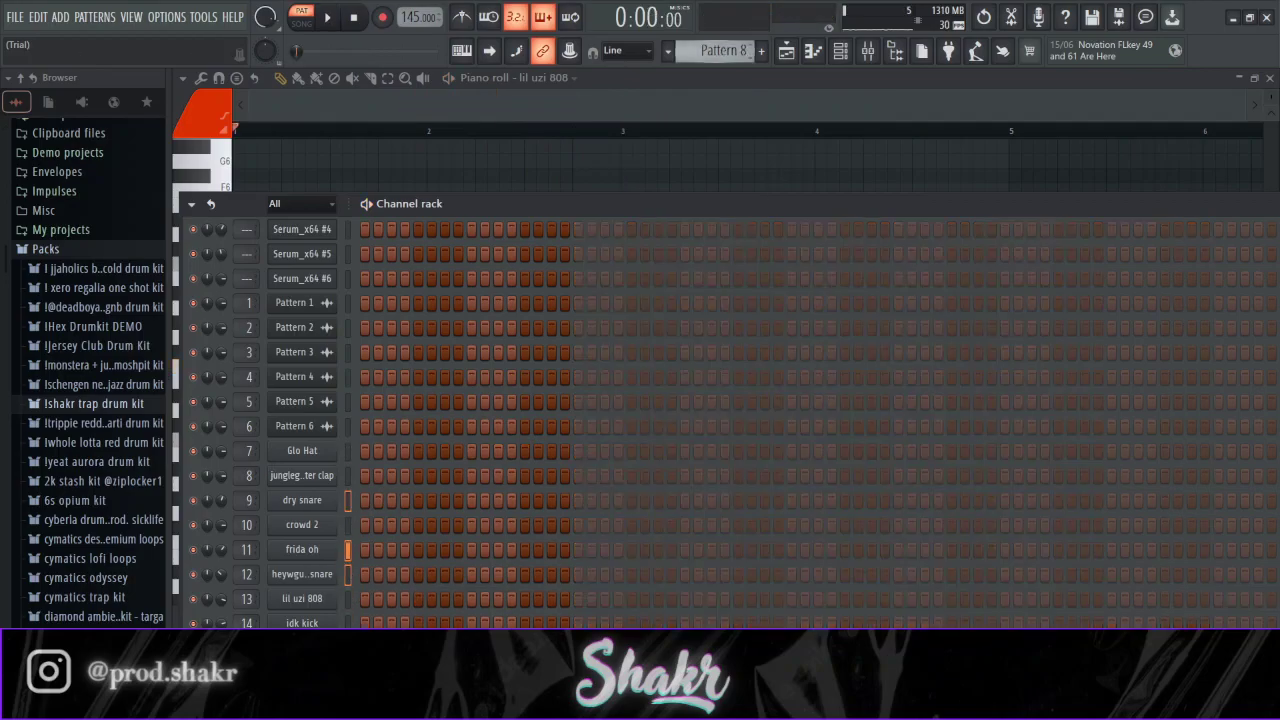
pyautogui.click(1254, 86)
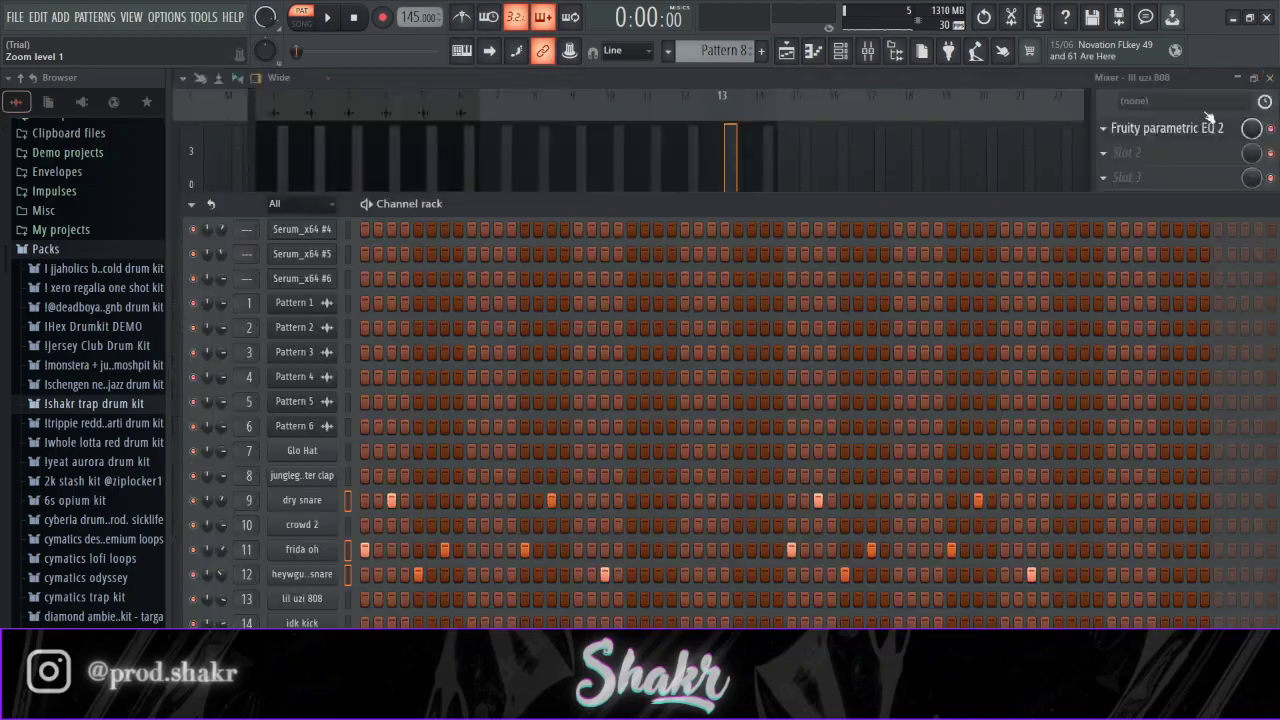
pyautogui.click(1268, 82)
# - Place Pattern 7 on Track 7 and Pattern 8 on Track 8 of the playlist, both starting at bar 9
pyautogui.rightClick(1113, 155)
pyautogui.moveTo(468, 425); pyautogui.dragTo(762, 424)
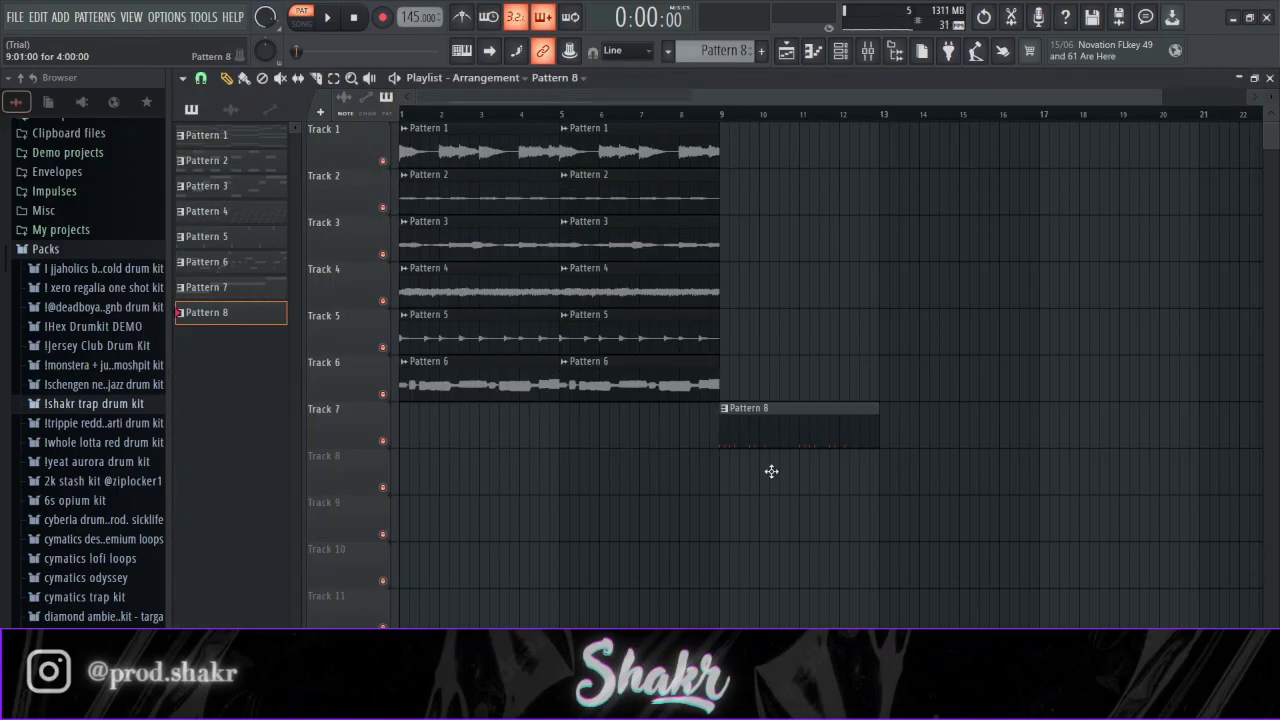
pyautogui.moveTo(771, 470); pyautogui.dragTo(771, 483)
pyautogui.click(258, 288)
pyautogui.click(722, 430)
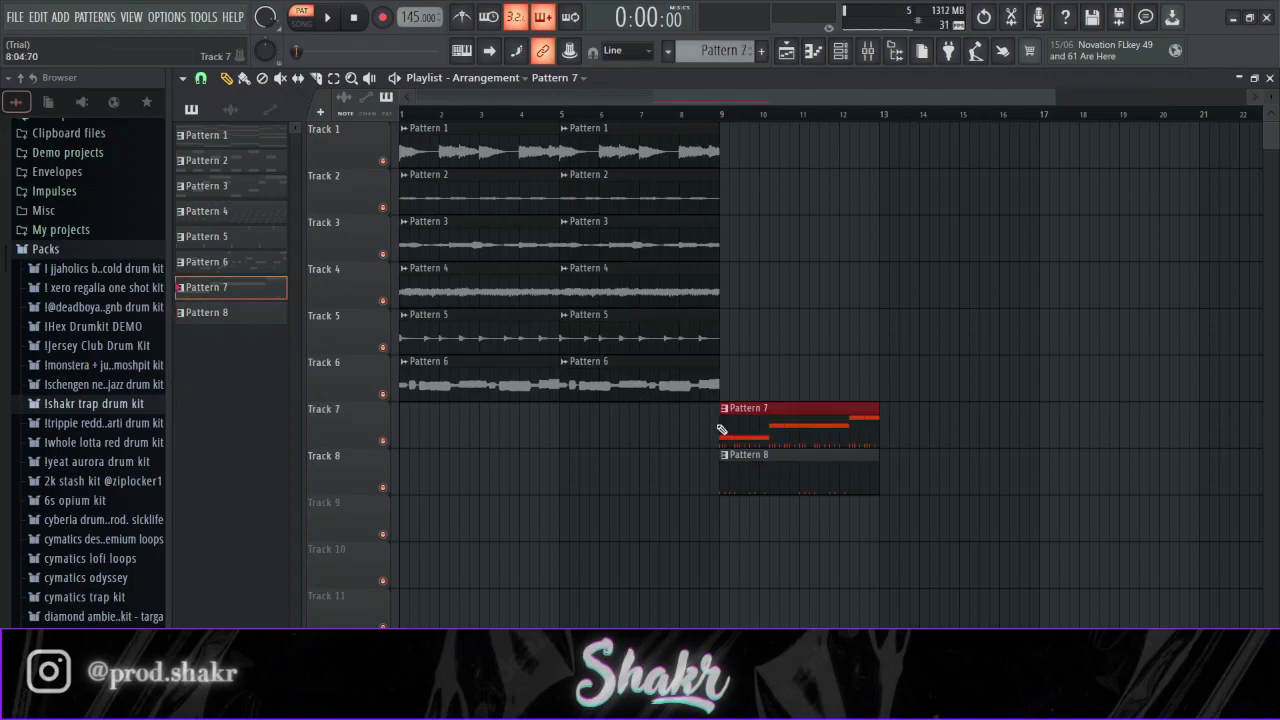
# - Duplicate the eight-bar melody clips on Tracks 1 to 6 twice so they run up to bar 25
pyautogui.scroll(-1, 731, 117)
pyautogui.moveTo(629, 429); pyautogui.dragTo(706, 123)
pyautogui.scroll(-1, 706, 122)
pyautogui.hotkey('ctrl', 'b')
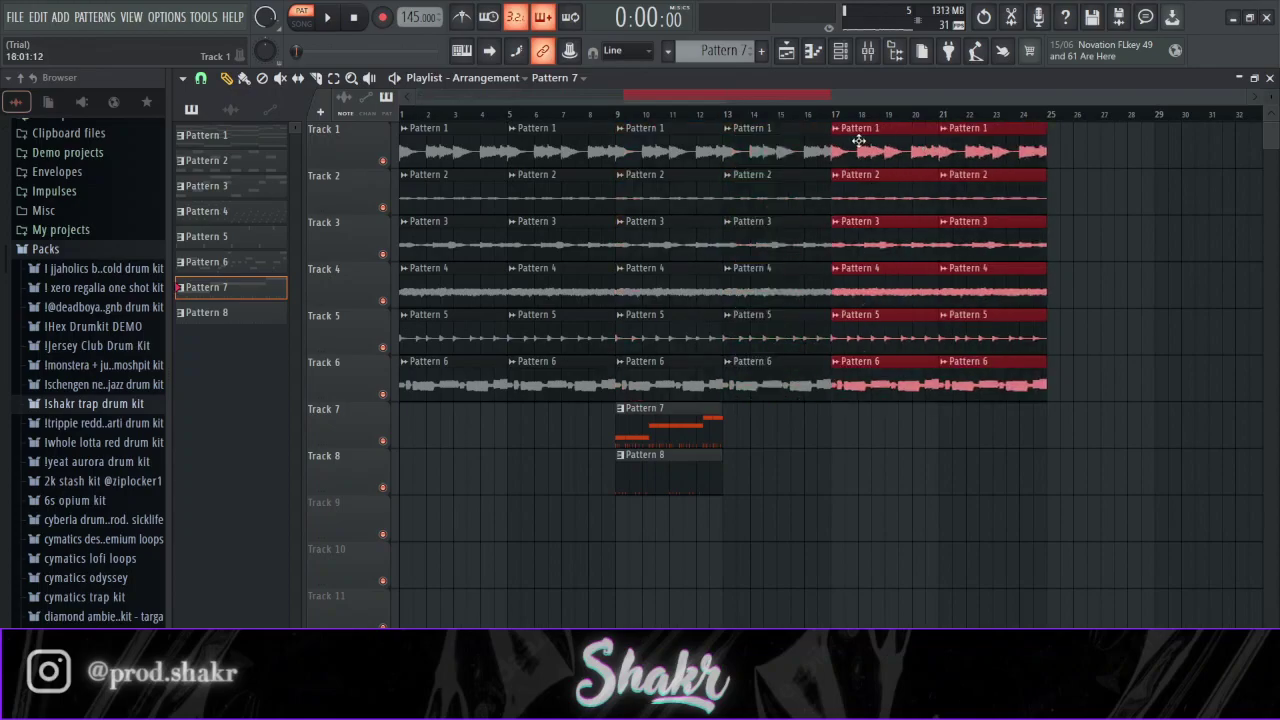
# - Delete the Pattern 6 clips before bar 9 and the first Pattern 5 clip at bar 1, checking the intro in song playback
pyautogui.press('space')
pyautogui.press('space')
pyautogui.rightClick(493, 386)
pyautogui.rightClick(546, 378)
pyautogui.press('space')
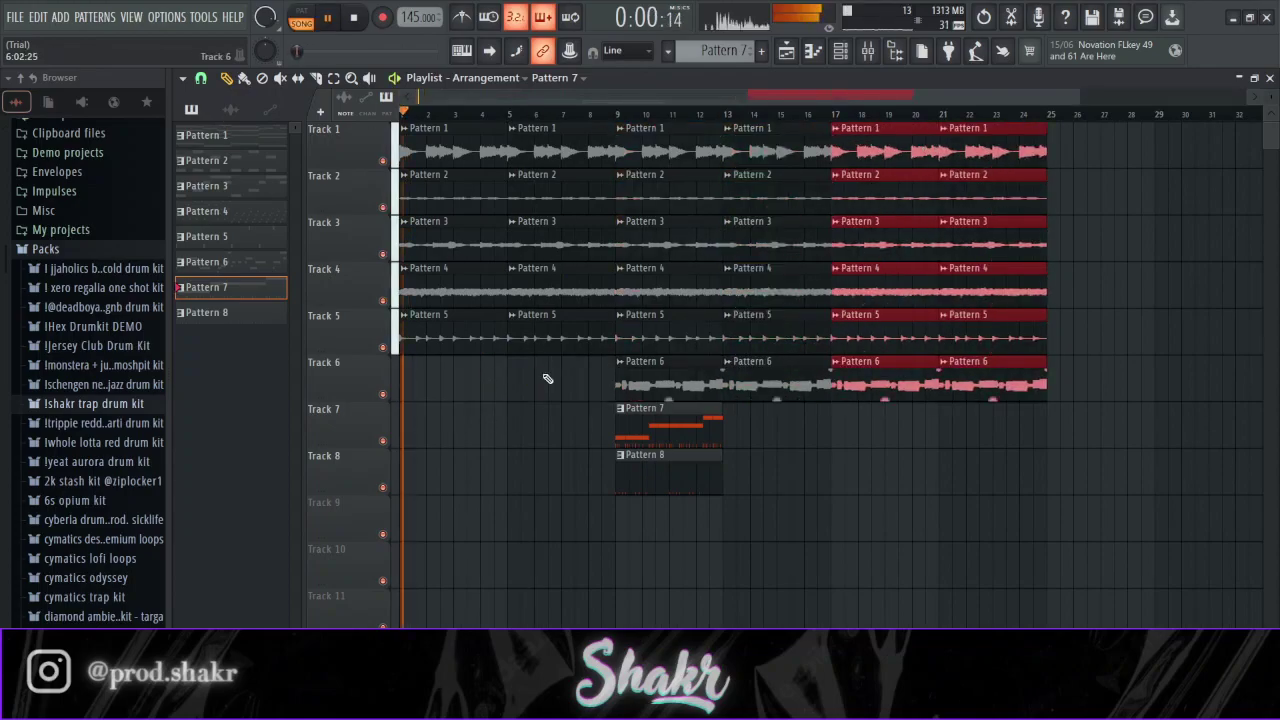
pyautogui.scroll(-1, 574, 120)
pyautogui.rightClick(480, 330)
pyautogui.press('space')
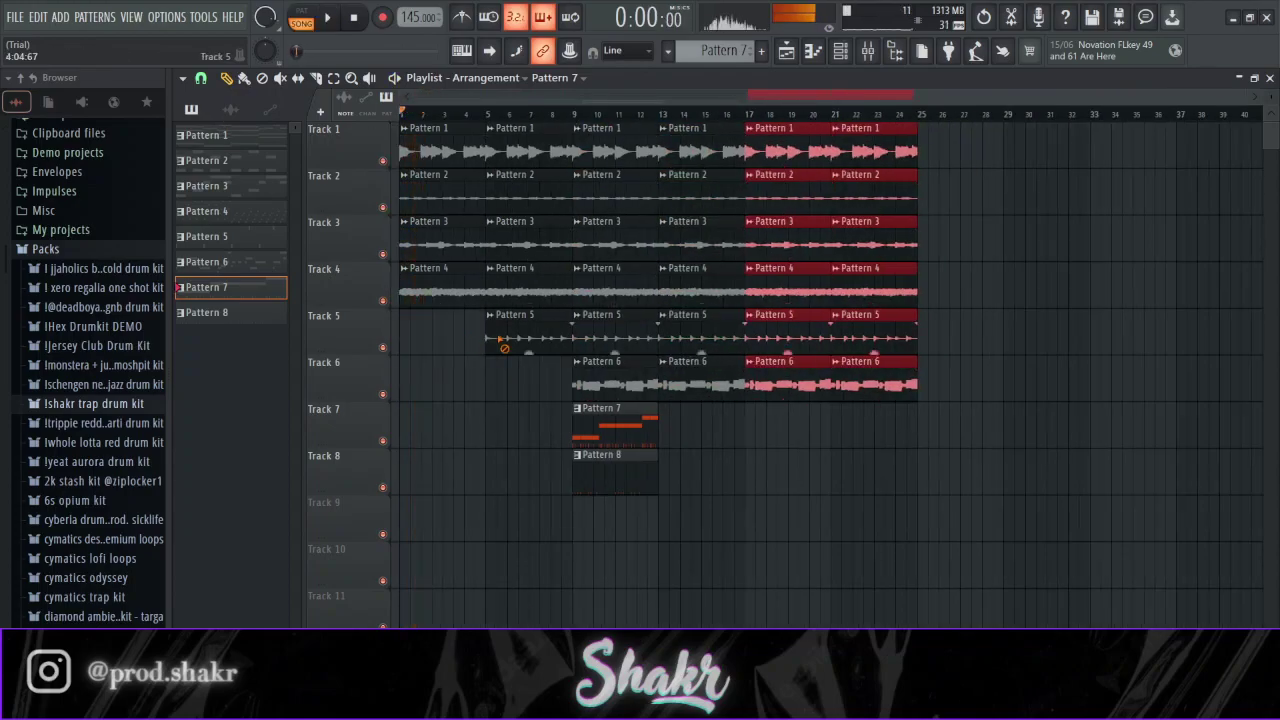
# - Delete the Pattern 5 clip at bar 5 and duplicate the Pattern 7 and Pattern 8 clips so they run from bar 9 to bar 41
pyautogui.rightClick(494, 342)
pyautogui.press('space')
pyautogui.keyDown('ctrl'); pyautogui.moveTo(664, 483); pyautogui.dragTo(630, 428); pyautogui.keyUp('ctrl')
pyautogui.keyDown('shift'); pyautogui.moveTo(632, 429); pyautogui.dragTo(789, 423); pyautogui.keyUp('shift')
pyautogui.keyDown('ctrl'); pyautogui.moveTo(894, 472); pyautogui.dragTo(648, 435); pyautogui.keyUp('ctrl')
pyautogui.keyDown('shift'); pyautogui.moveTo(672, 433); pyautogui.dragTo(969, 429); pyautogui.keyUp('shift')
# - Duplicate the melody clips on Tracks 1 to 6 from bars 9–25 to bars 25–41, removing the copied Pattern 5 and Pattern 6 clips
pyautogui.keyDown('ctrl'); pyautogui.moveTo(885, 377); pyautogui.dragTo(620, 149); pyautogui.keyUp('ctrl')
pyautogui.keyDown('shift'); pyautogui.moveTo(841, 161); pyautogui.dragTo(946, 160); pyautogui.keyUp('shift')
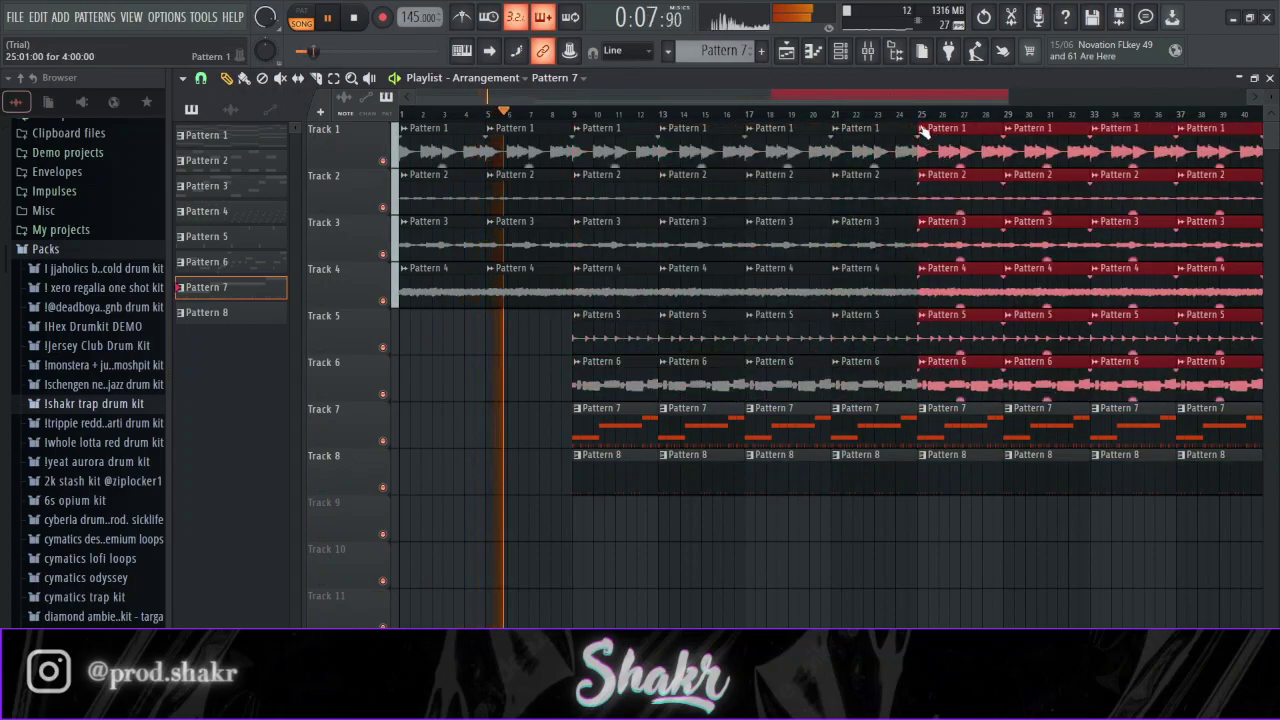
pyautogui.scroll(-2, 918, 118)
pyautogui.rightClick(1160, 258)
pyautogui.rightClick(805, 380)
pyautogui.rightClick(800, 338)
pyautogui.rightClick(860, 338)
pyautogui.rightClick(860, 378)
pyautogui.rightClick(922, 375)
pyautogui.rightClick(983, 369)
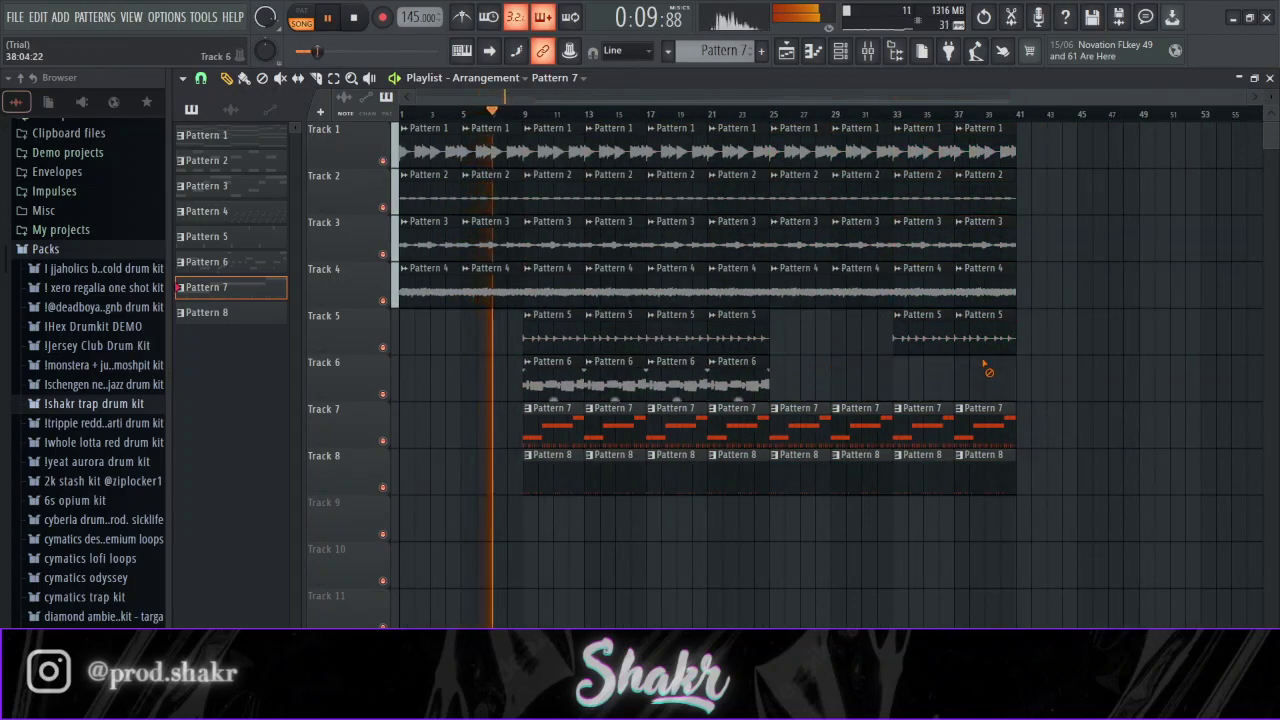
pyautogui.rightClick(980, 338)
pyautogui.rightClick(922, 335)
# - Duplicate all clips from bars 9–25 to bar 41, and delete the Pattern 7 clip at bar 37 and the Pattern 8 clips between bars 25 and 41
pyautogui.keyDown('ctrl'); pyautogui.moveTo(750, 495); pyautogui.dragTo(1048, 162); pyautogui.keyUp('ctrl')
pyautogui.scroll(-1, 1000, 300)
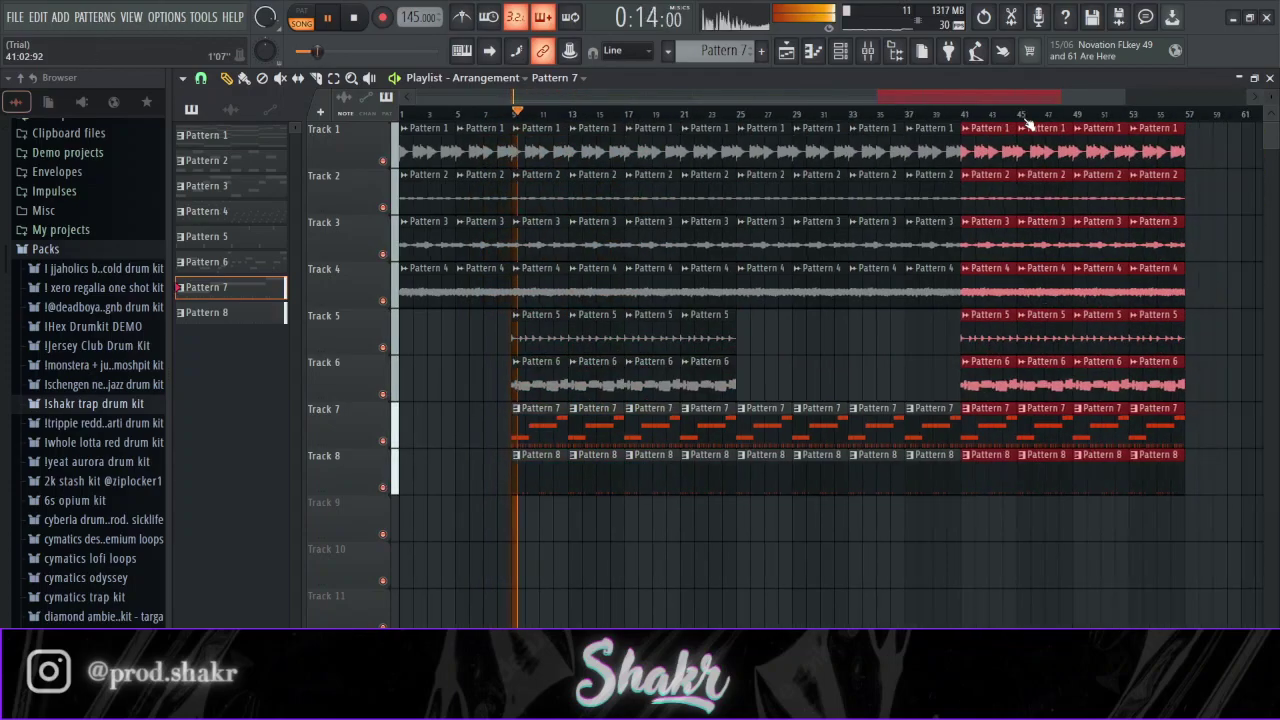
pyautogui.rightClick(930, 425)
pyautogui.rightClick(930, 472)
pyautogui.rightClick(875, 472)
pyautogui.rightClick(820, 474)
pyautogui.rightClick(768, 474)
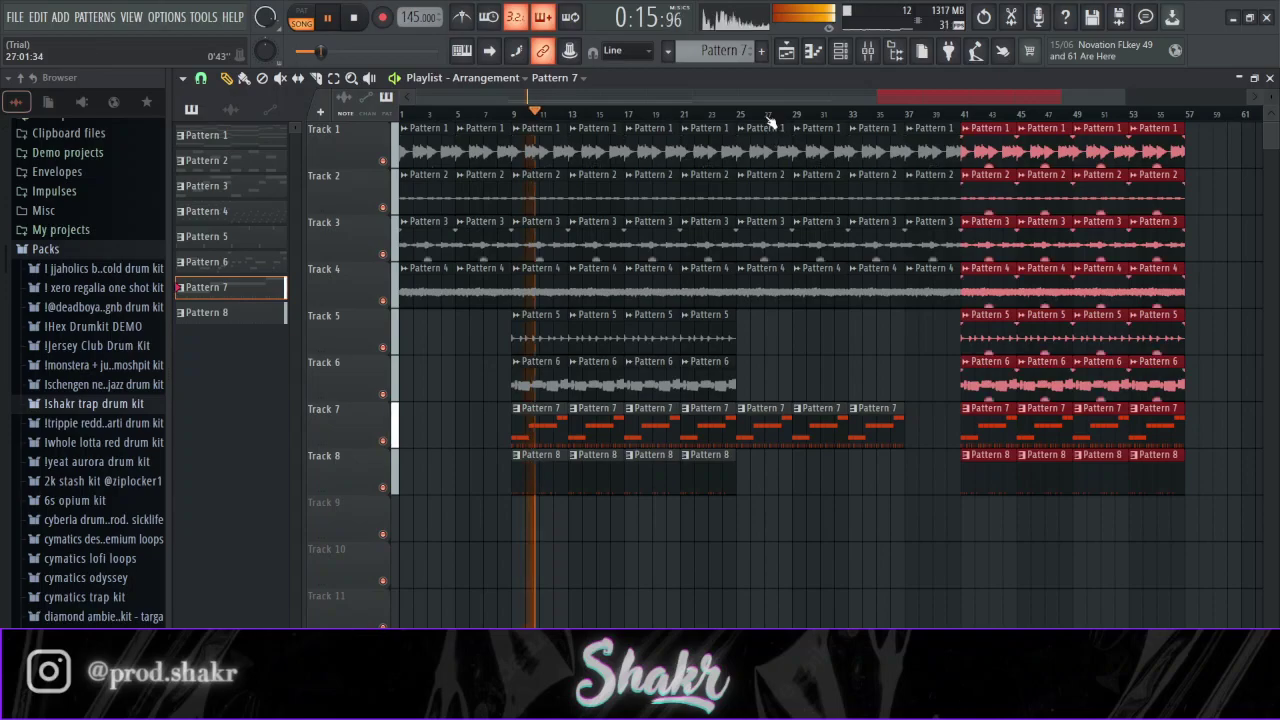
# - Duplicate eight bars of the melody clips on Tracks 1 to 6 to bar 57 as a drumless outro ending at bar 65
pyautogui.scroll(-1, 771, 121)
pyautogui.keyDown('ctrl'); pyautogui.click(1239, 308); pyautogui.keyUp('ctrl')
pyautogui.moveTo(1104, 398); pyautogui.dragTo(1090, 146)
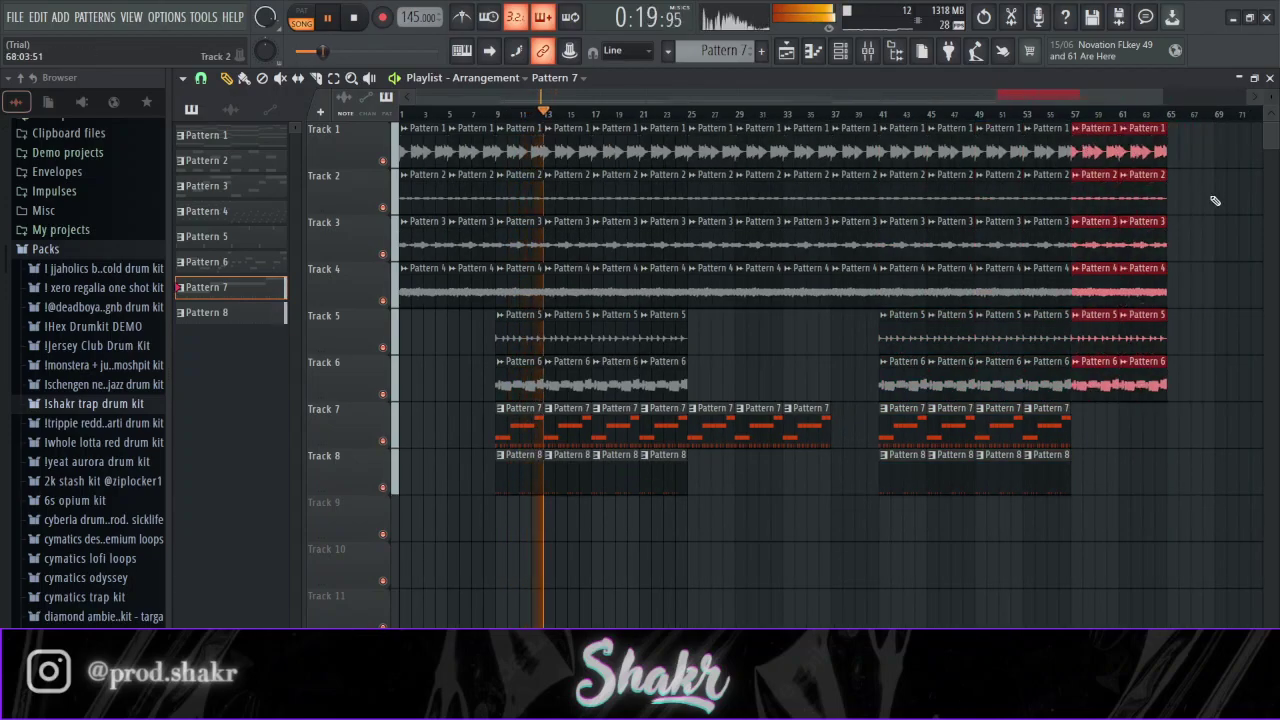
pyautogui.keyDown('ctrl'); pyautogui.click(1226, 203); pyautogui.keyUp('ctrl')
# - Create an automation clip for the Master volume on Track 9, spanning the arrangement up to bar 65
pyautogui.click(868, 50)
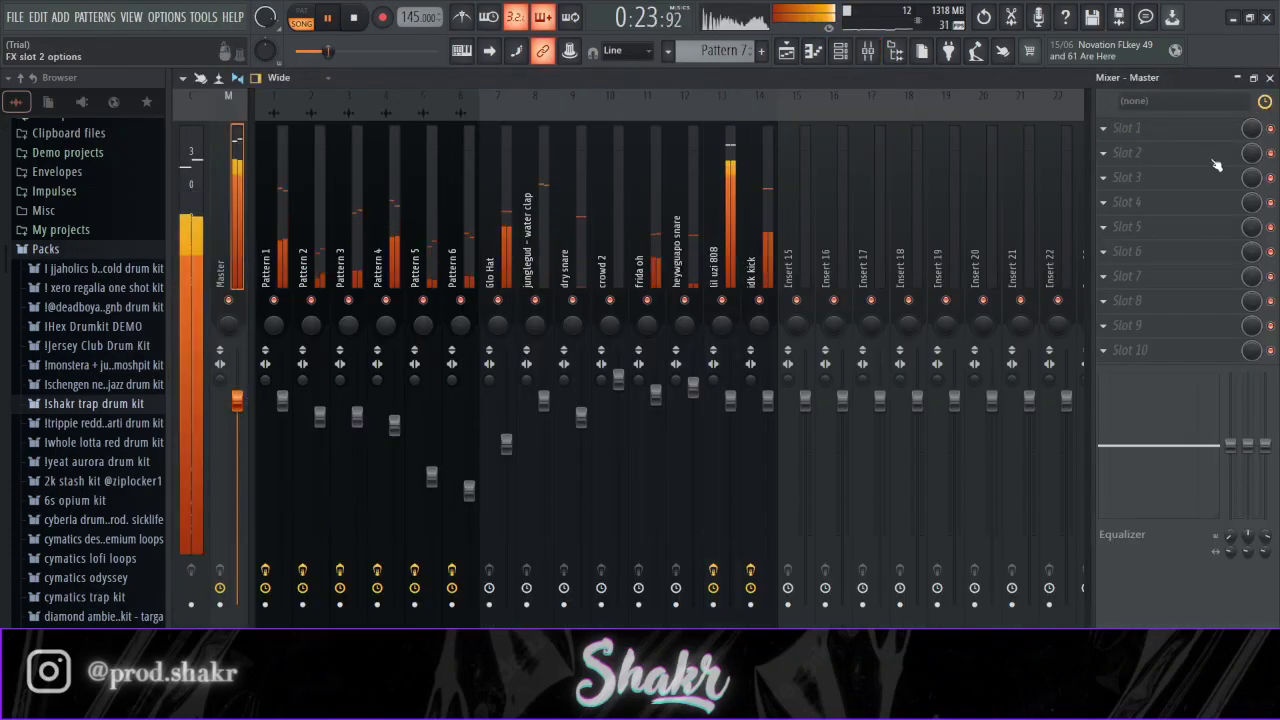
pyautogui.click(1269, 78)
pyautogui.moveTo(712, 97); pyautogui.dragTo(964, 98)
pyautogui.scroll(4, 837, 117)
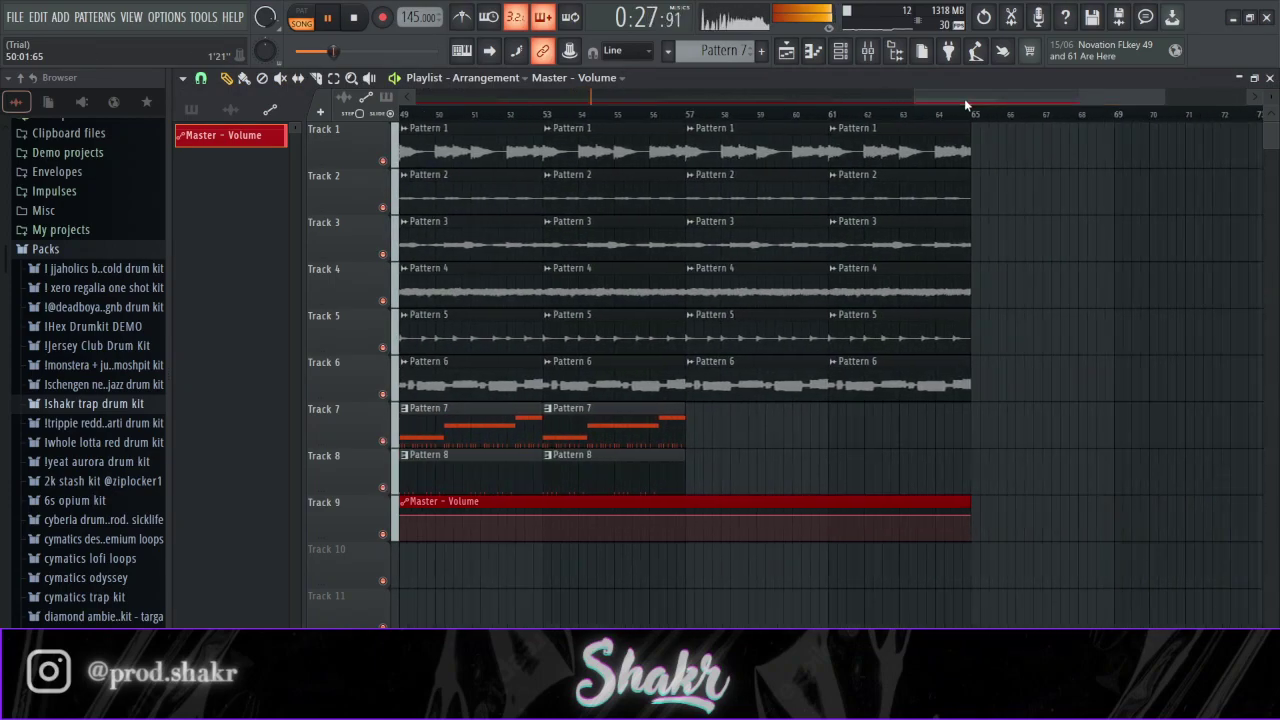
# - Shape the Master volume automation into a fade-out, holding the level until bar 57 and dropping the end point at bar 65 to the minimum
pyautogui.scroll(3, 760, 116)
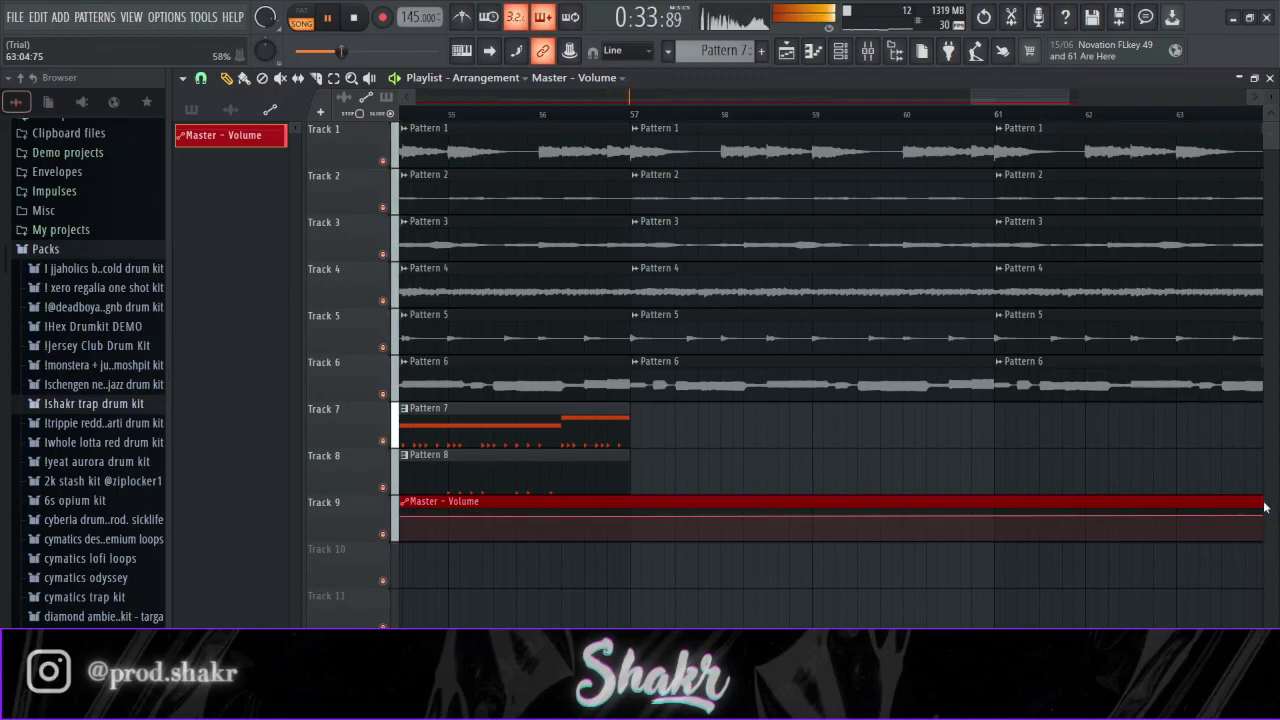
pyautogui.moveTo(1006, 98); pyautogui.dragTo(1031, 101)
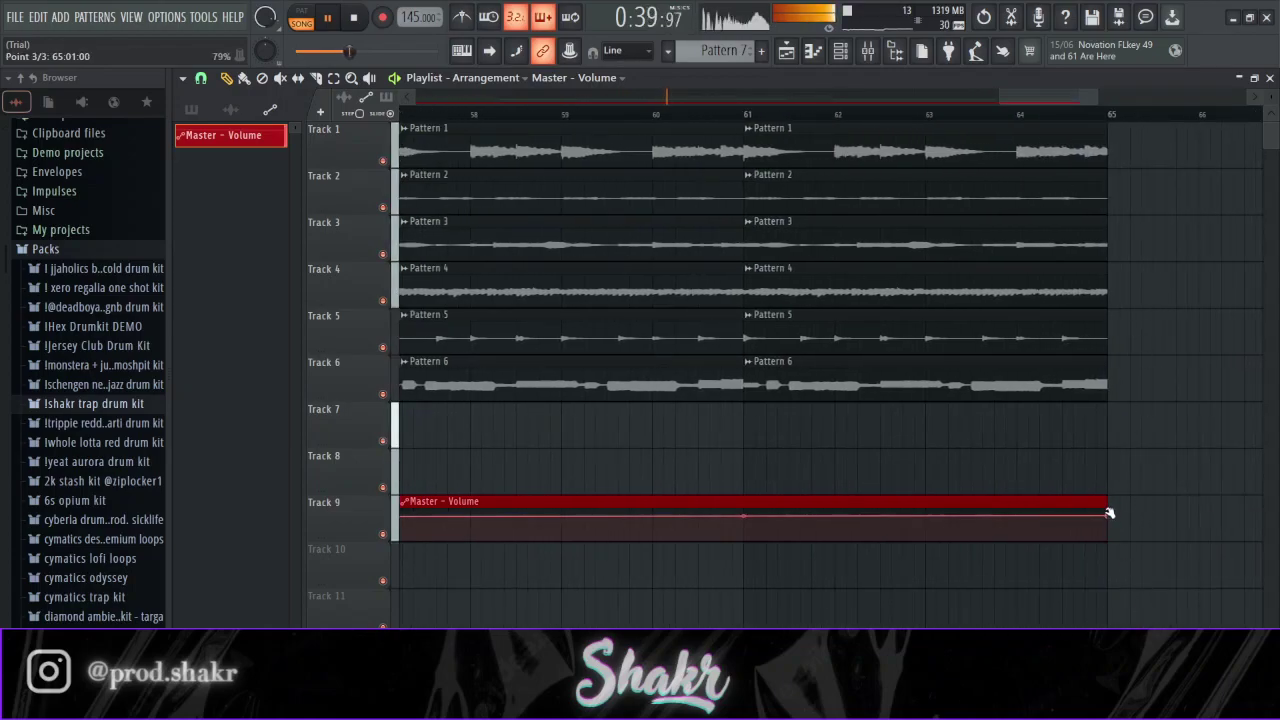
pyautogui.moveTo(1108, 513); pyautogui.dragTo(1114, 571)
pyautogui.moveTo(1020, 114); pyautogui.dragTo(991, 109)
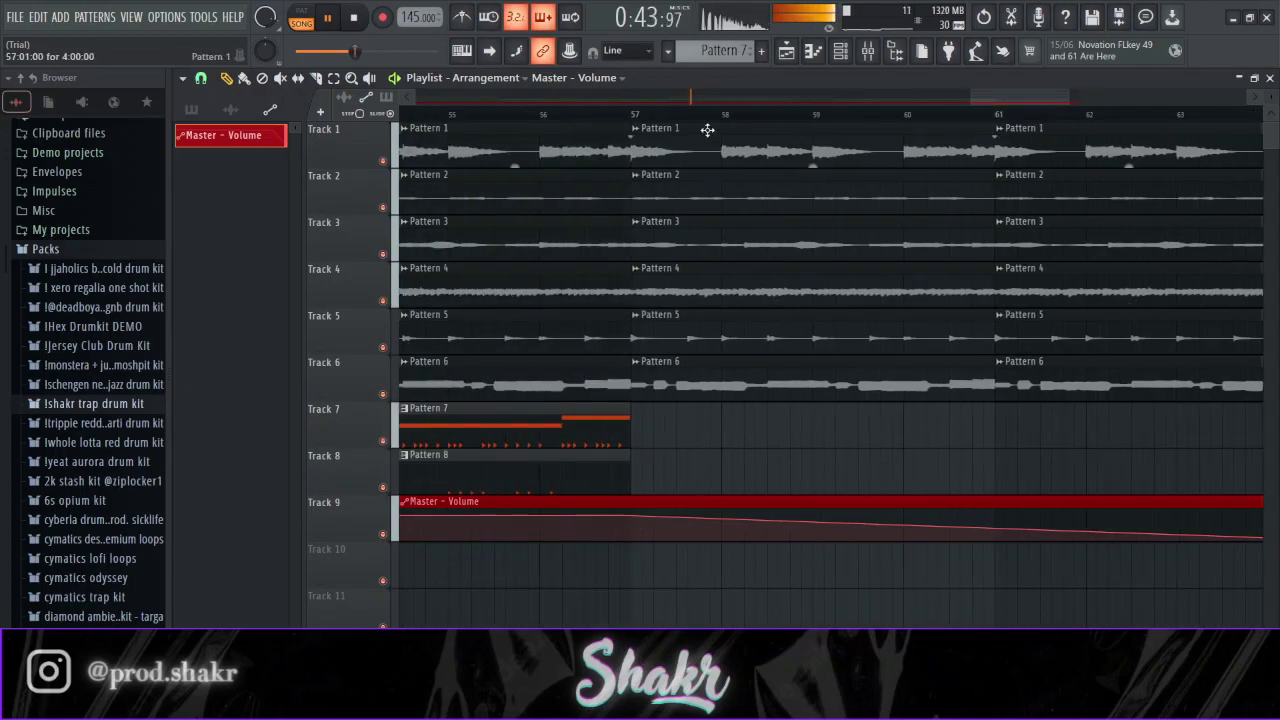
pyautogui.scroll(-6, 706, 131)
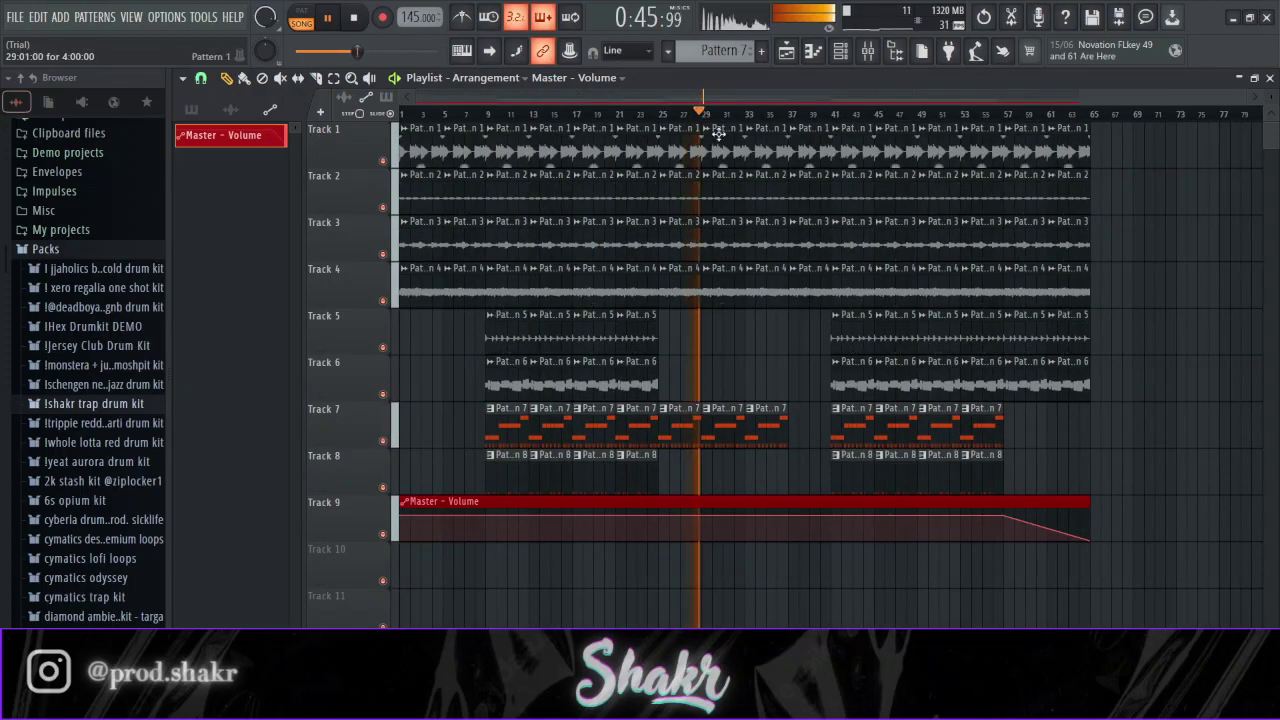
# - Add Fruity soft clipper to the first effect slot of the Master track, lowering its threshold and setting the post gain to 83%
pyautogui.press('F9')
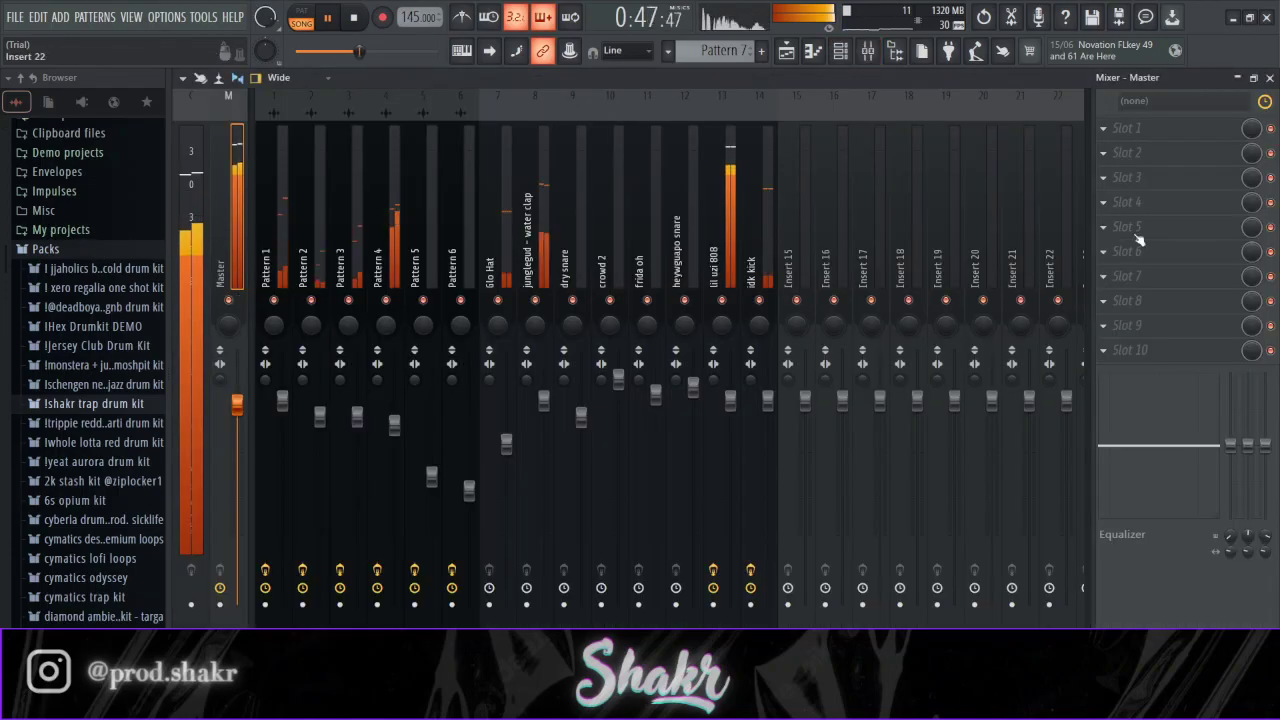
pyautogui.click(1142, 130)
pyautogui.click(790, 528)
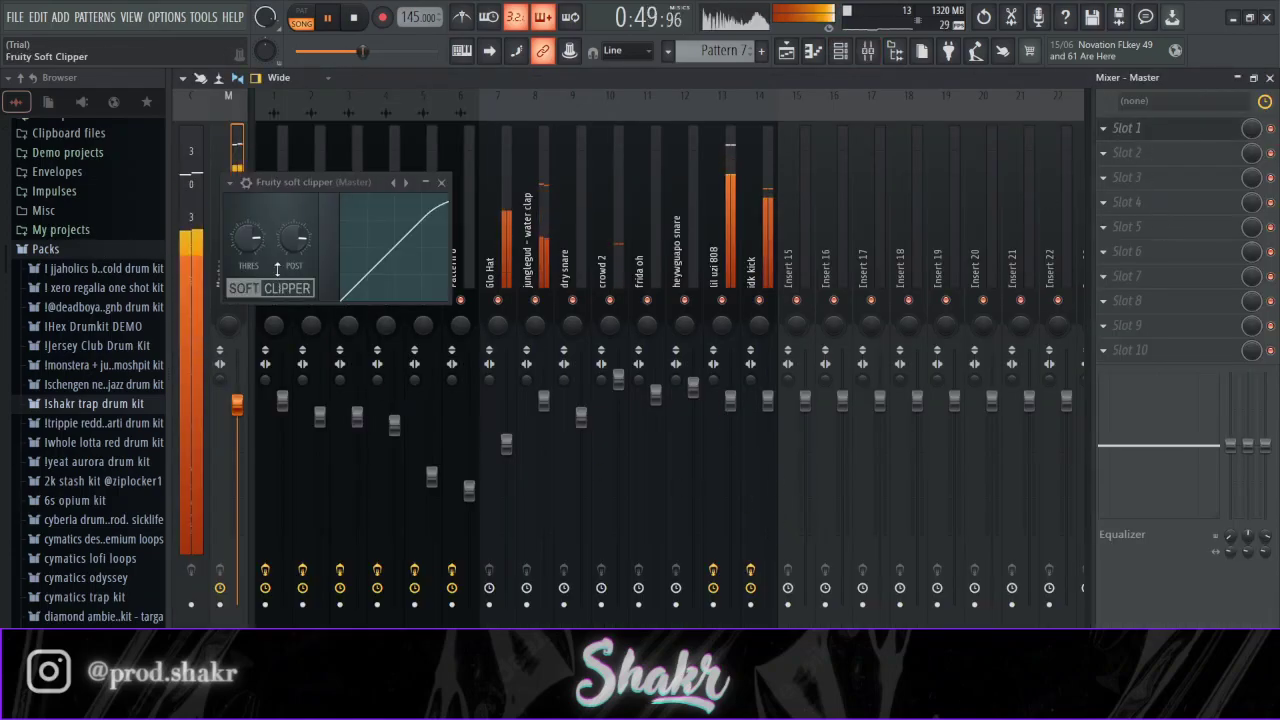
pyautogui.moveTo(294, 238); pyautogui.dragTo(294, 250)
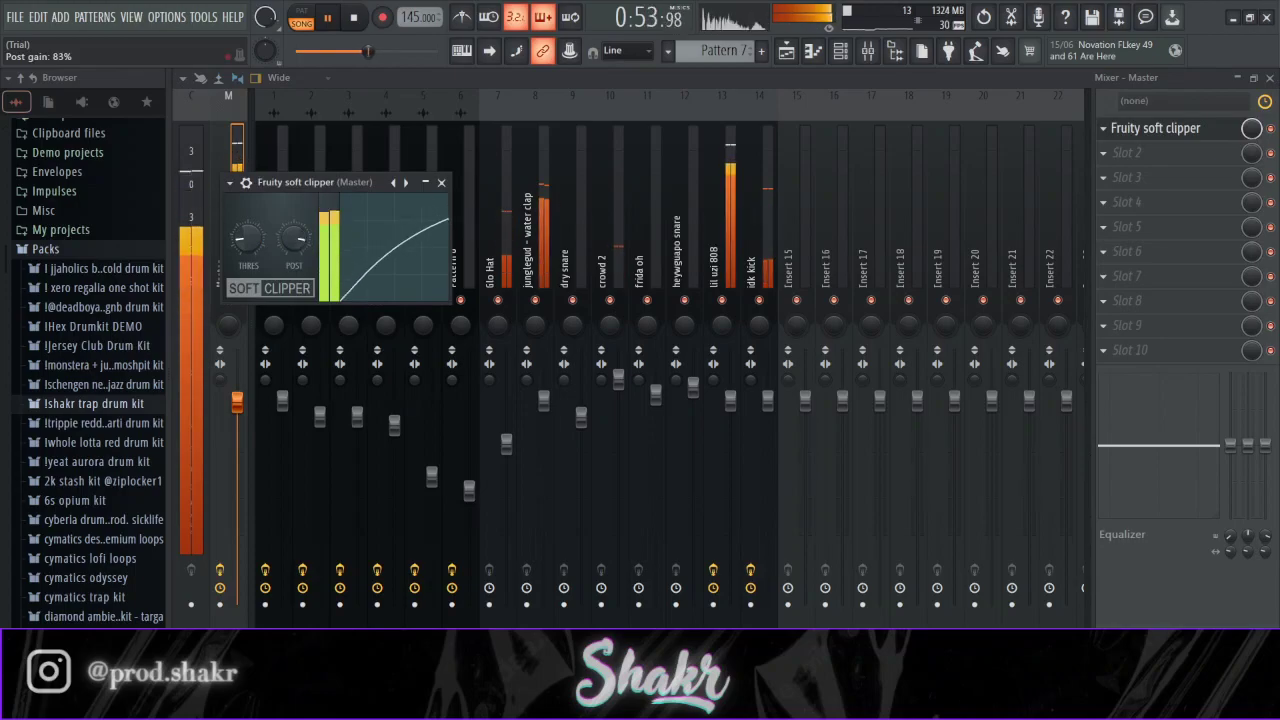
pyautogui.press('Escape')
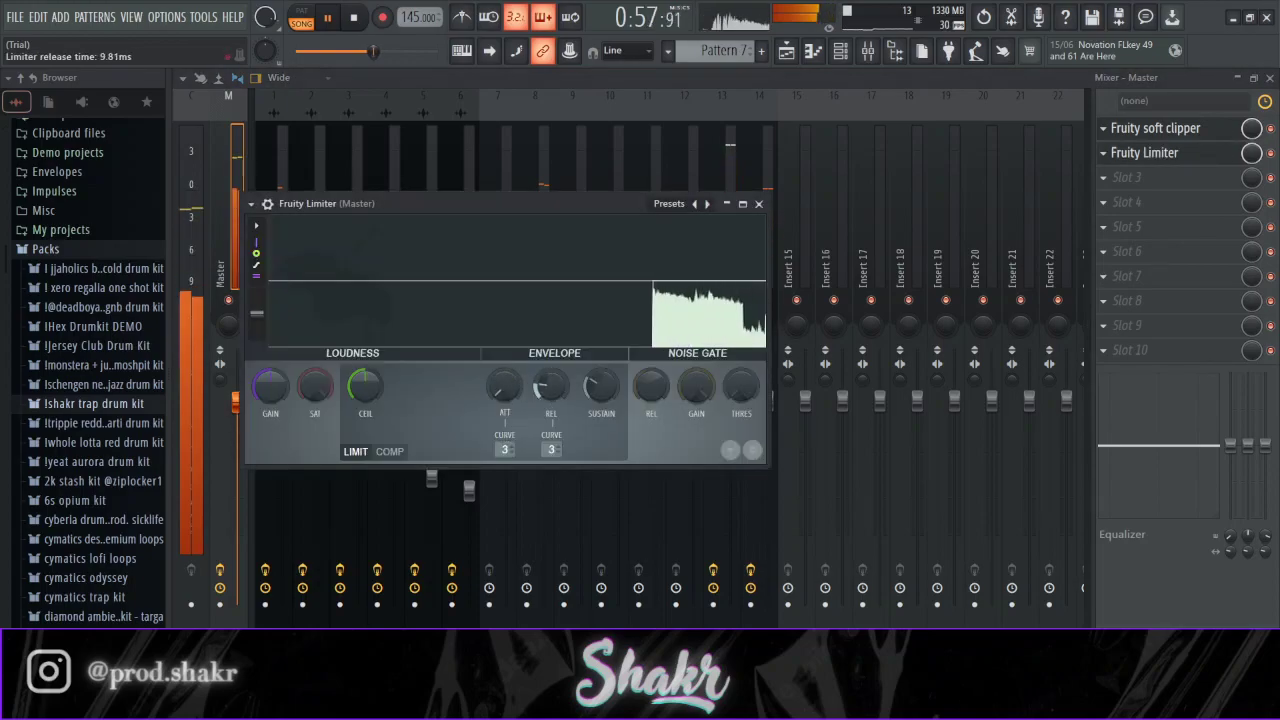
# - Add Fruity Limiter to the second Master effect slot, adjust its release and ceiling, and return to the playlist
pyautogui.moveTo(551, 386); pyautogui.dragTo(601, 430)
pyautogui.moveTo(365, 386); pyautogui.dragTo(328, 390)
pyautogui.click(758, 203)
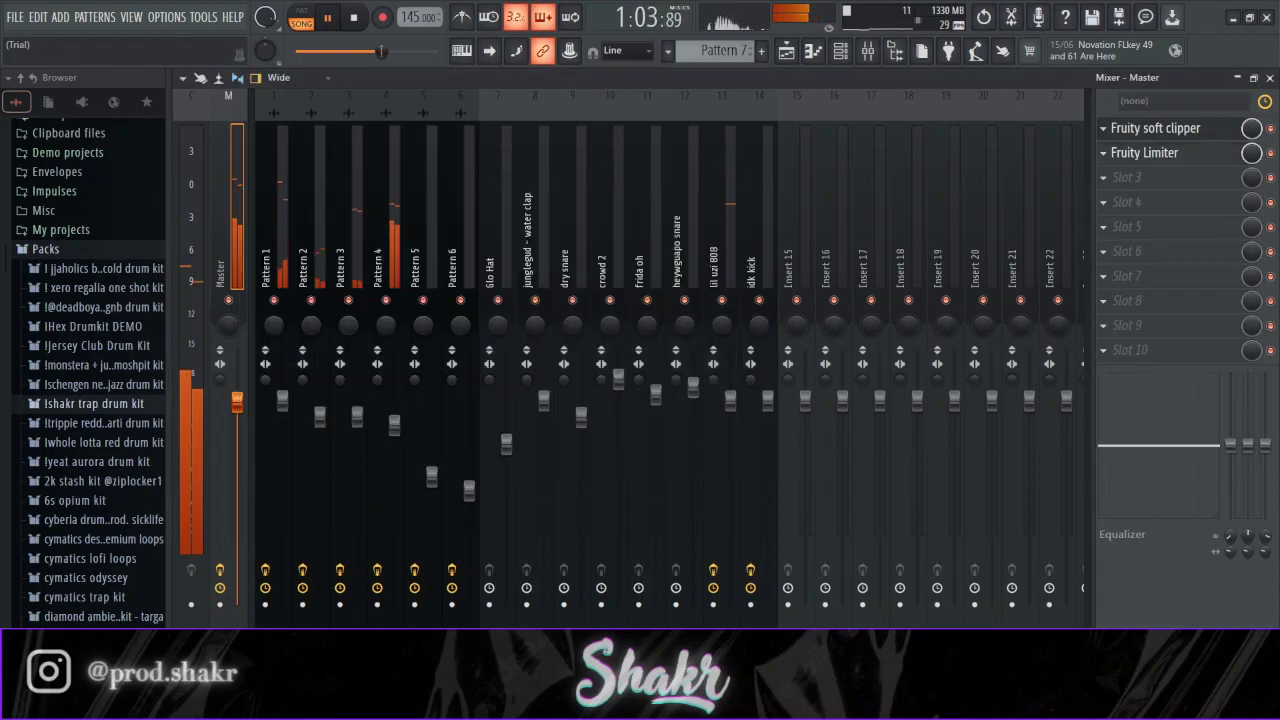
pyautogui.click(1270, 78)
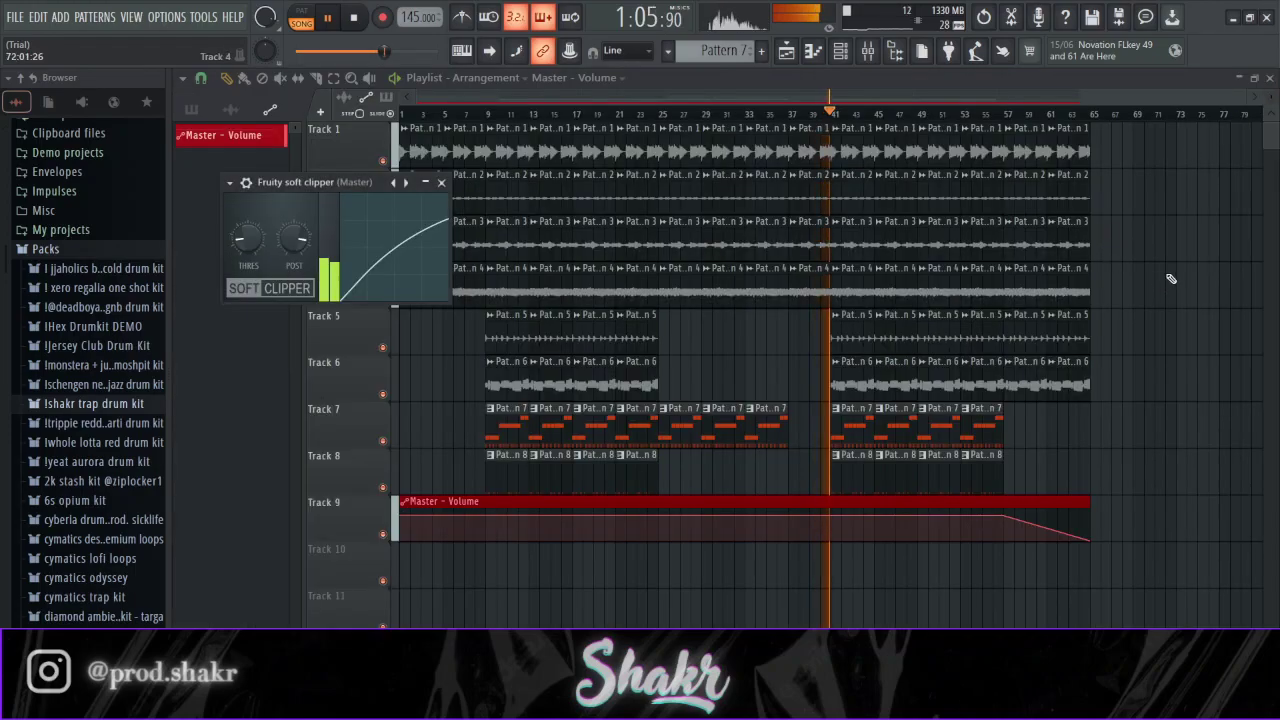
pyautogui.press('Escape')
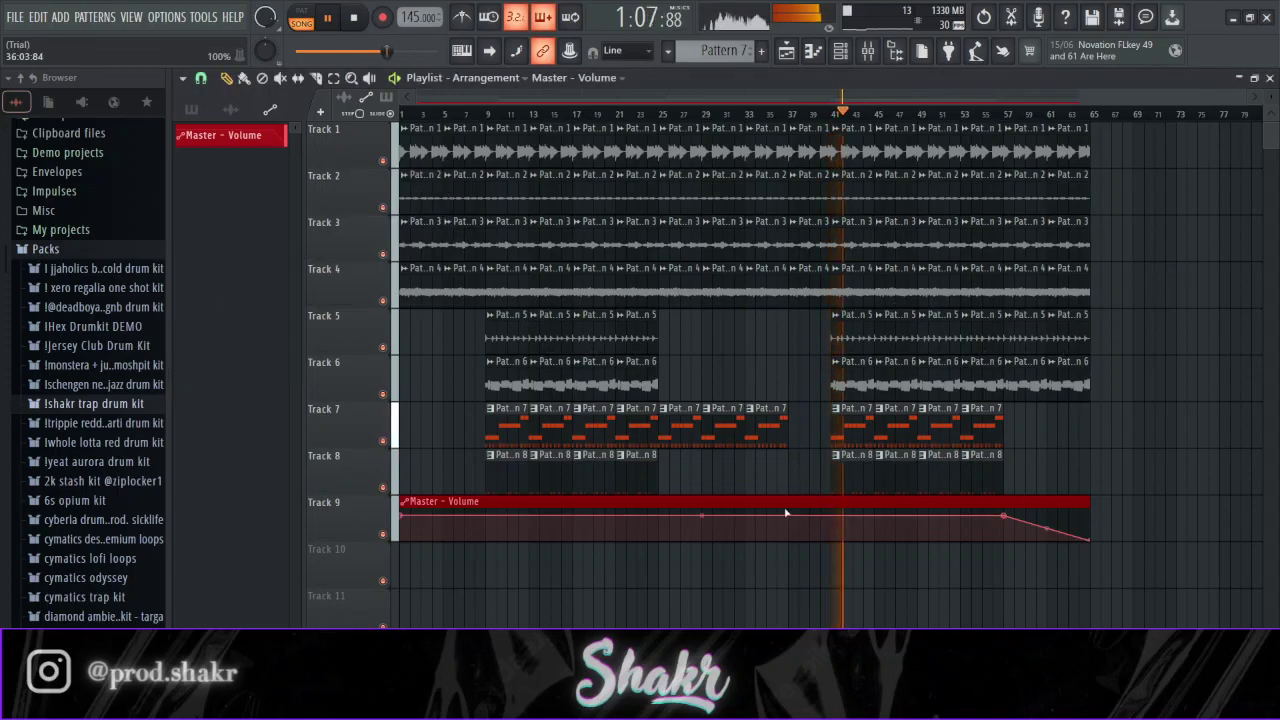